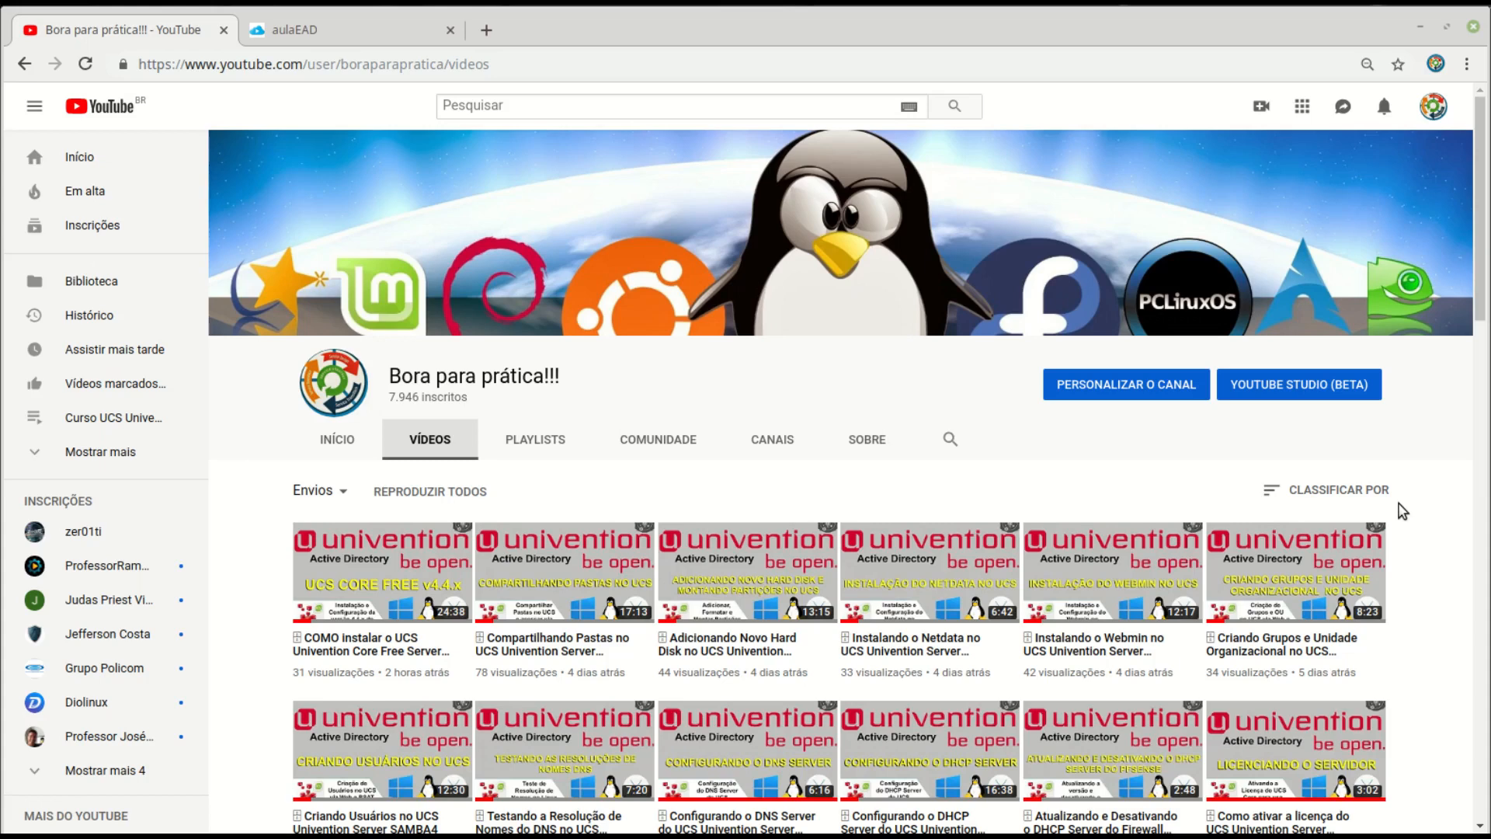
- Switch Chrome to the aulaEAD tab listing the free courses
left_click(340, 30)
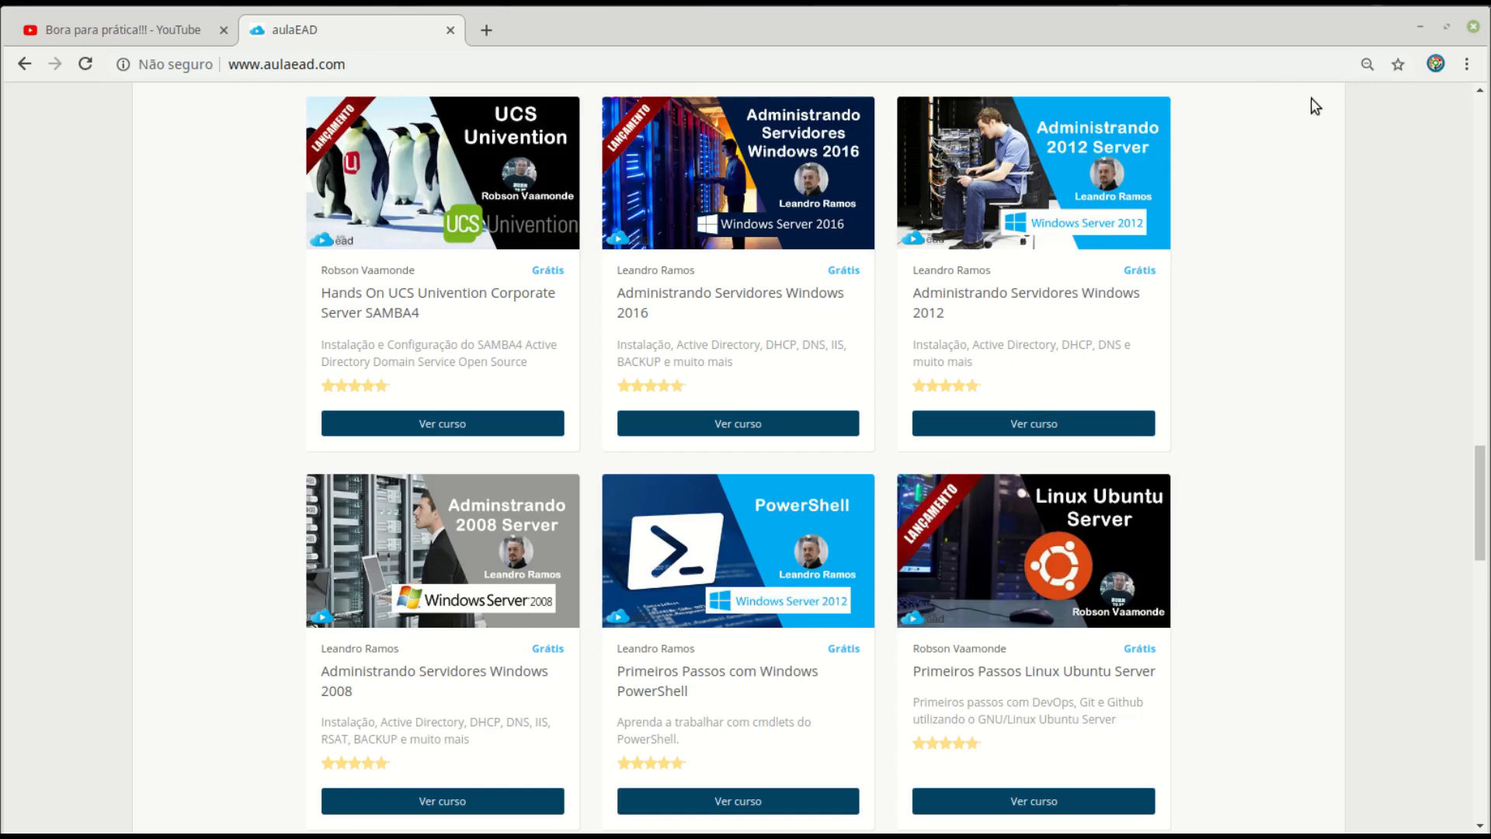
- Minimize Chrome and cycle through the running VM windows to reach the VirtualBox Manager
left_click(1421, 28)
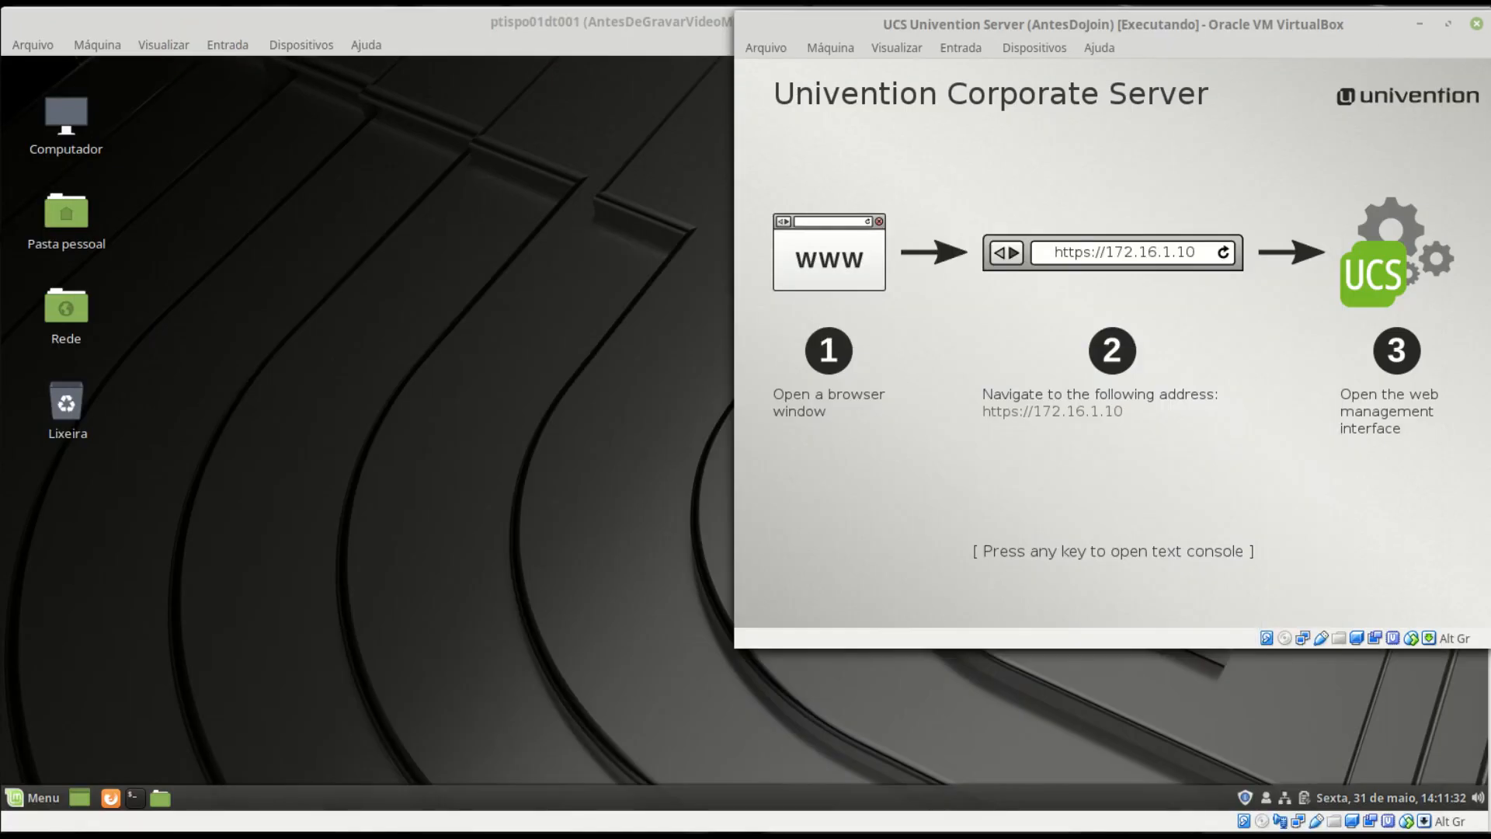
left_click(647, 21)
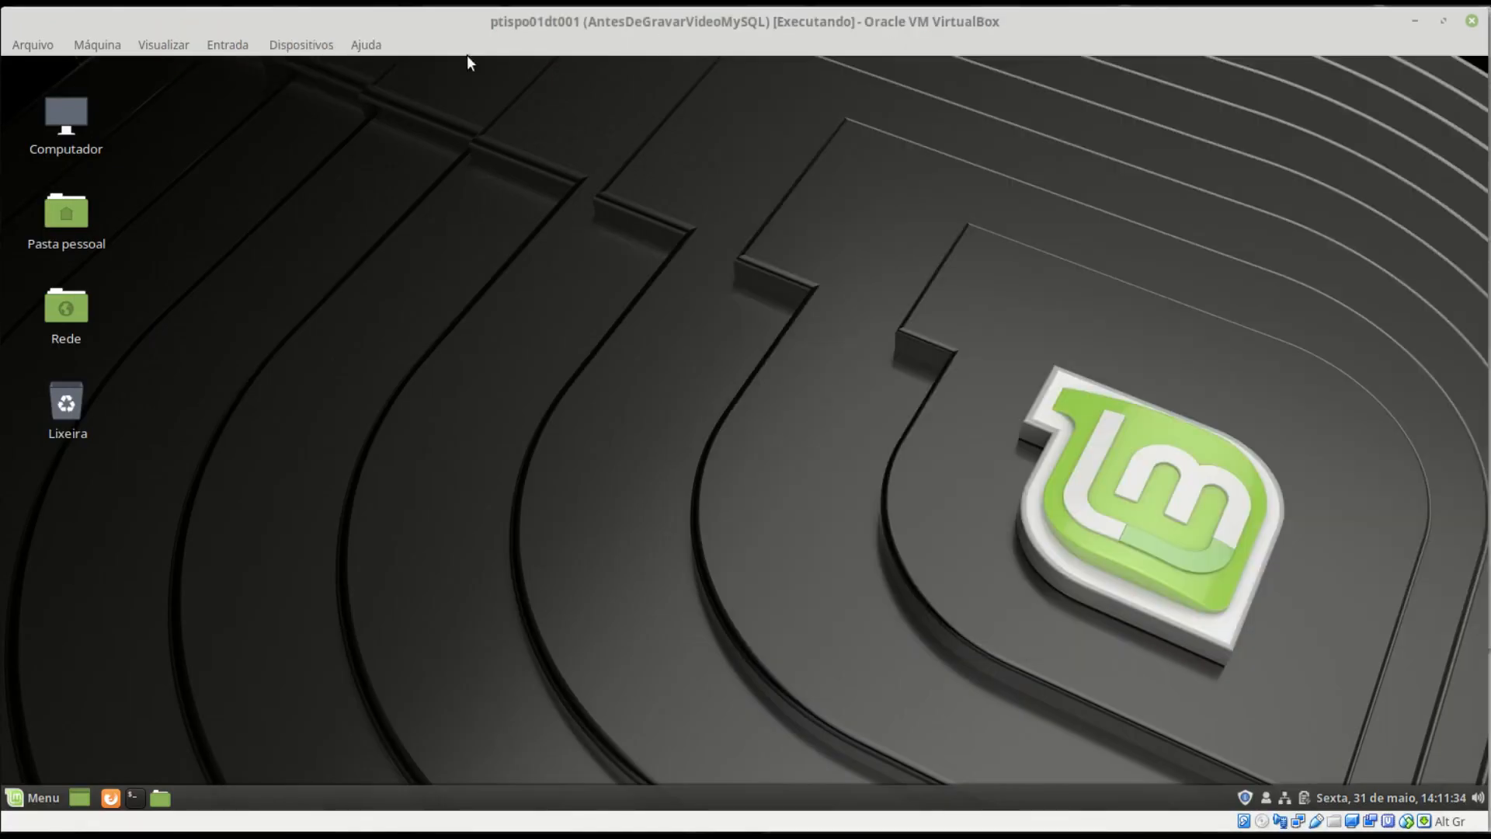
key("alt+Tab")
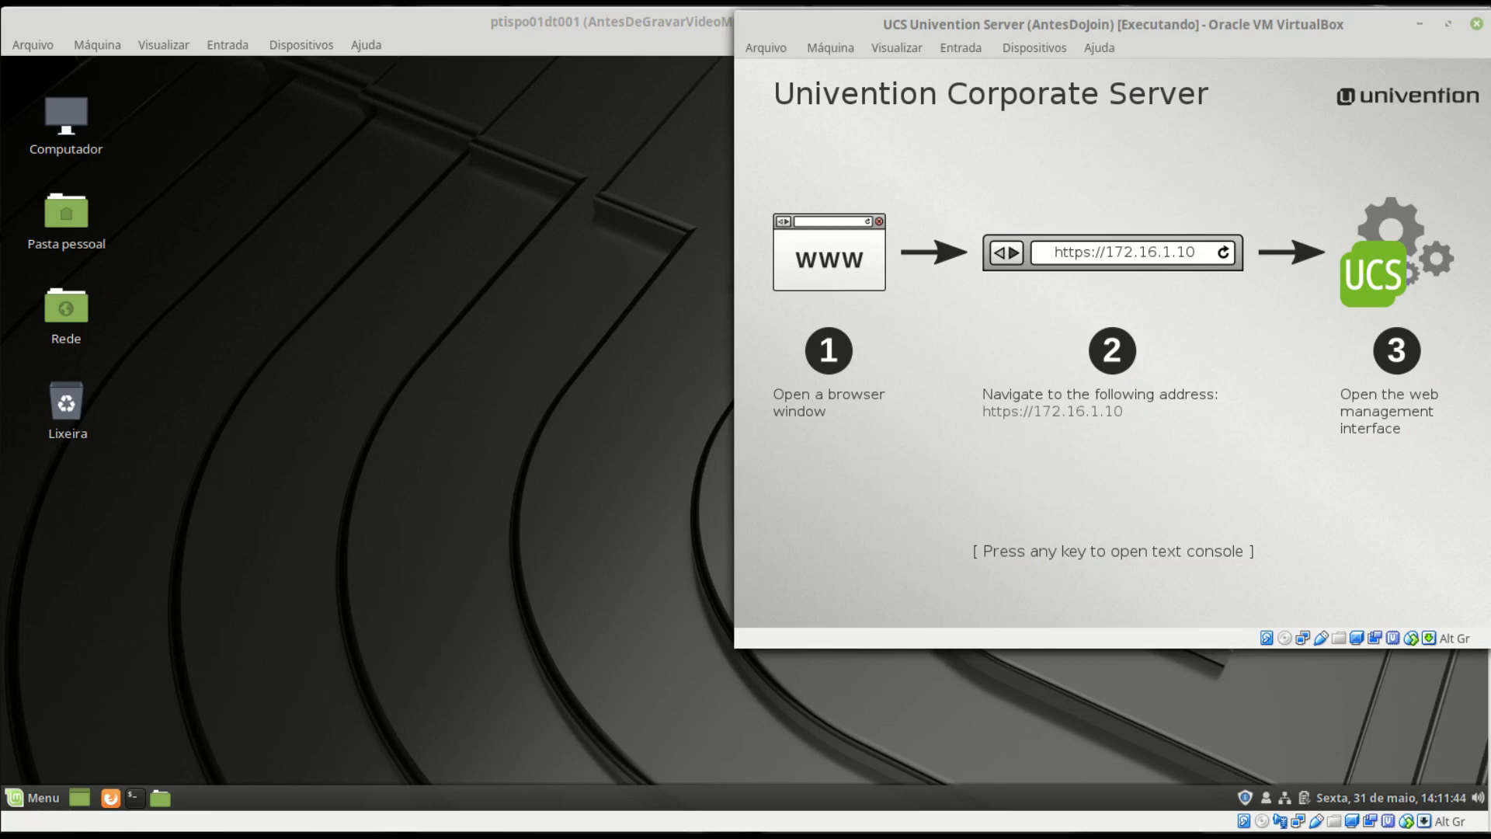
key("alt+Tab")
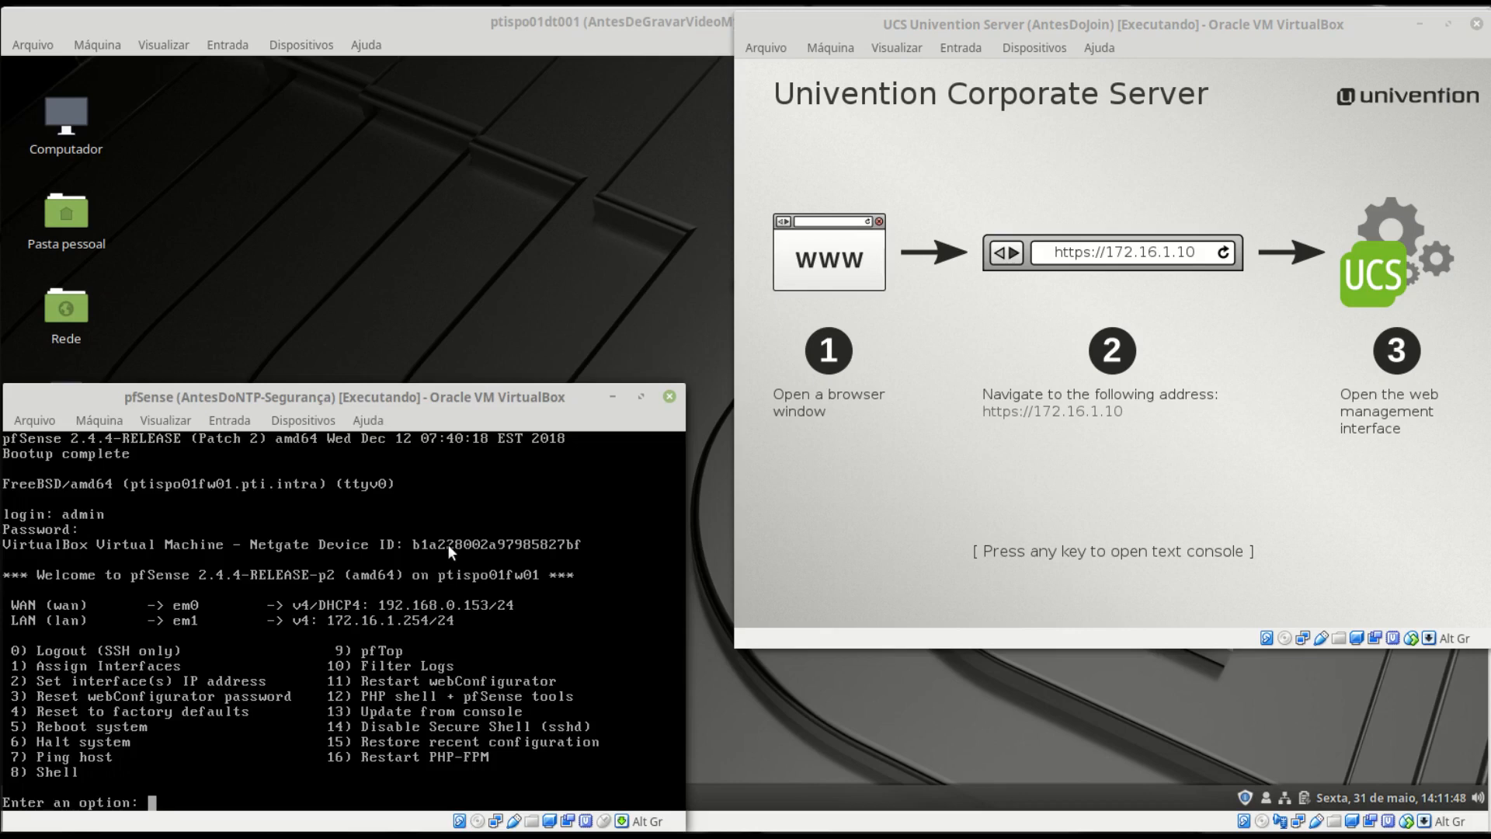
left_click(584, 35)
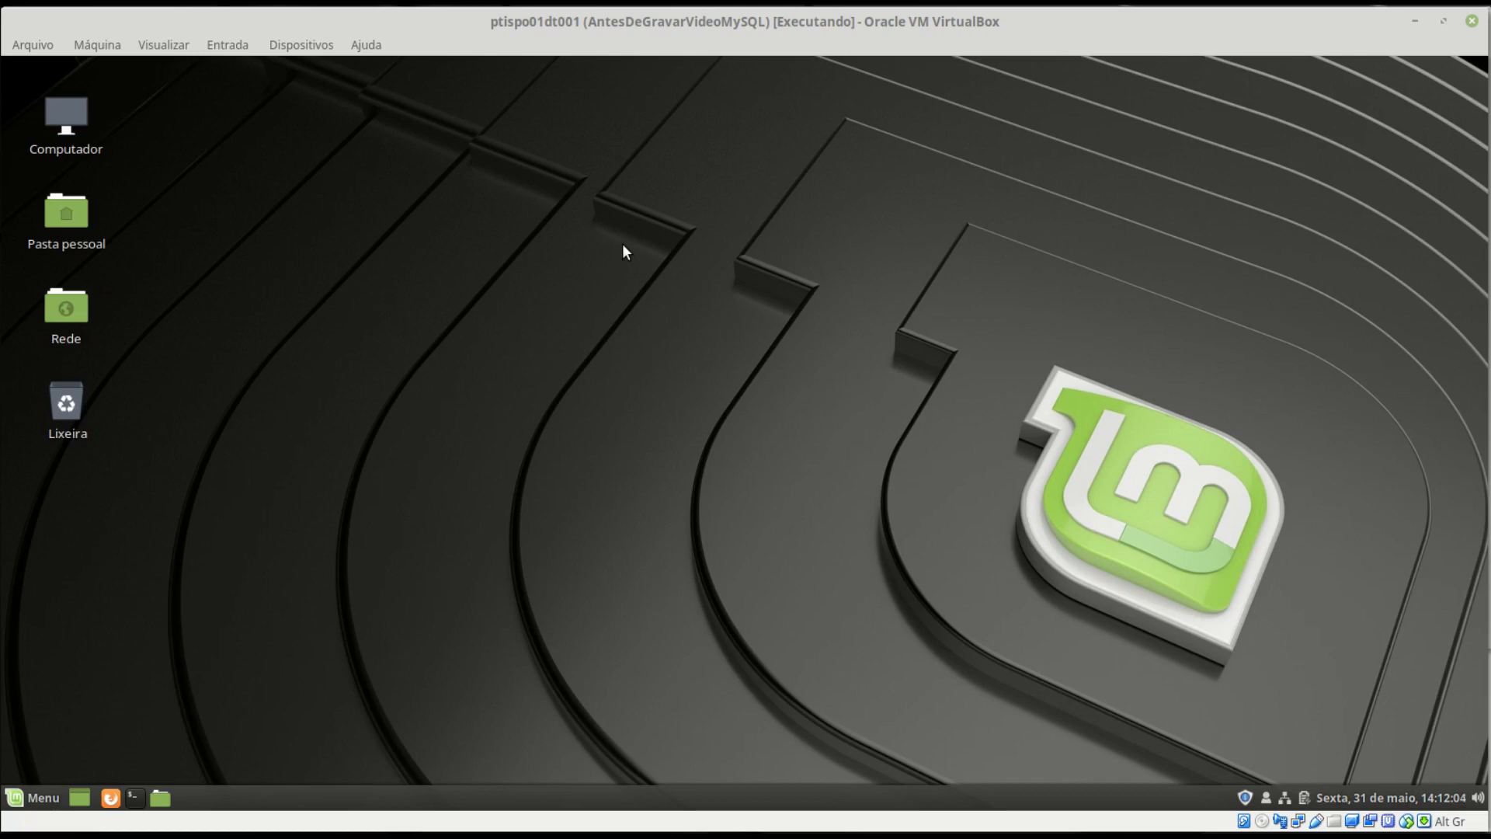
key("alt+Tab")
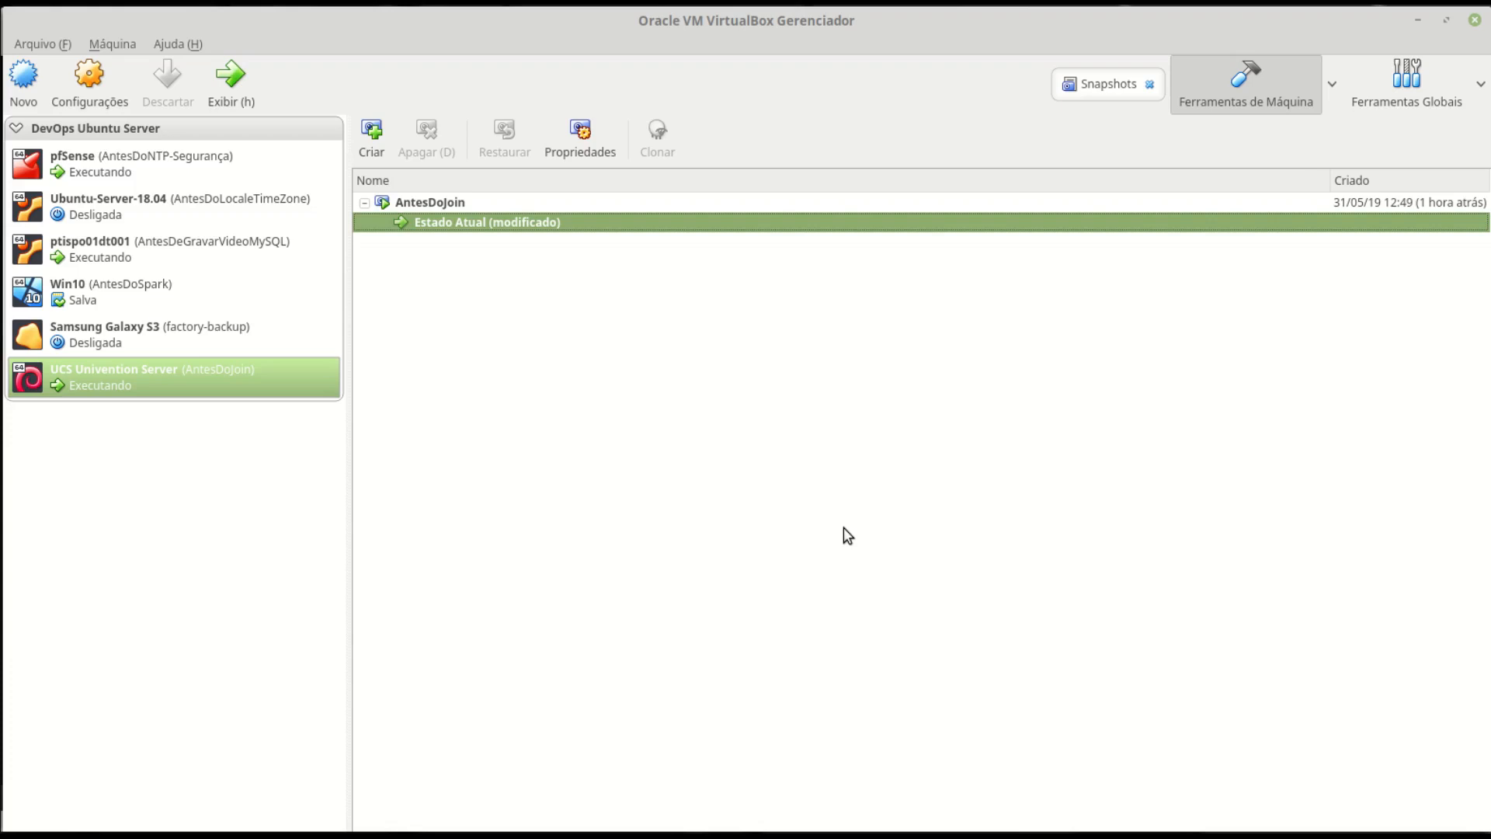
- Start a new VM named 'Membro do Domínio UCS', Linux Debian (64-bit), with 4096 MB memory
left_click(23, 78)
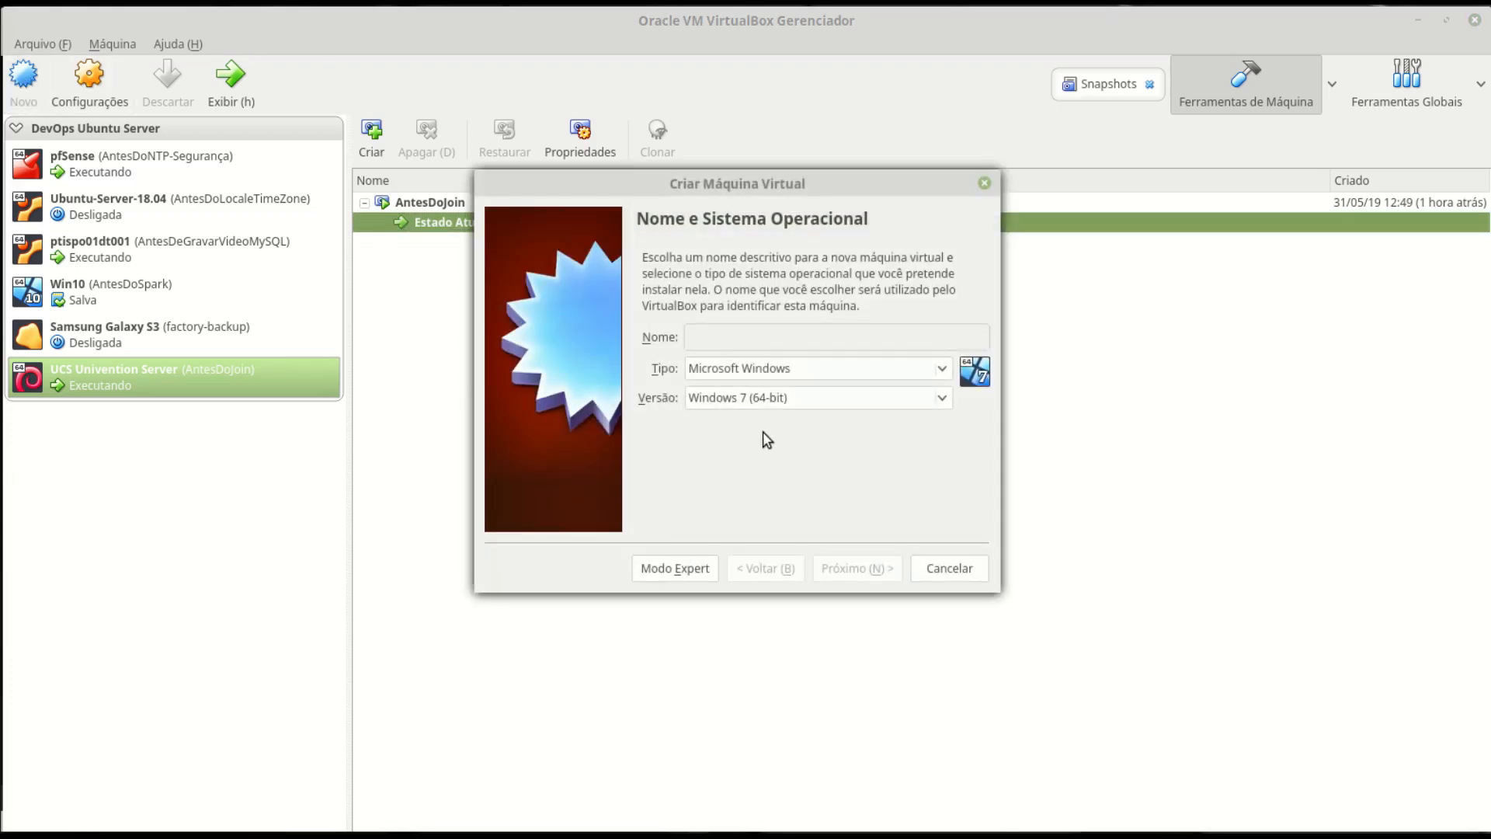
type("Membro do Domínio UCS")
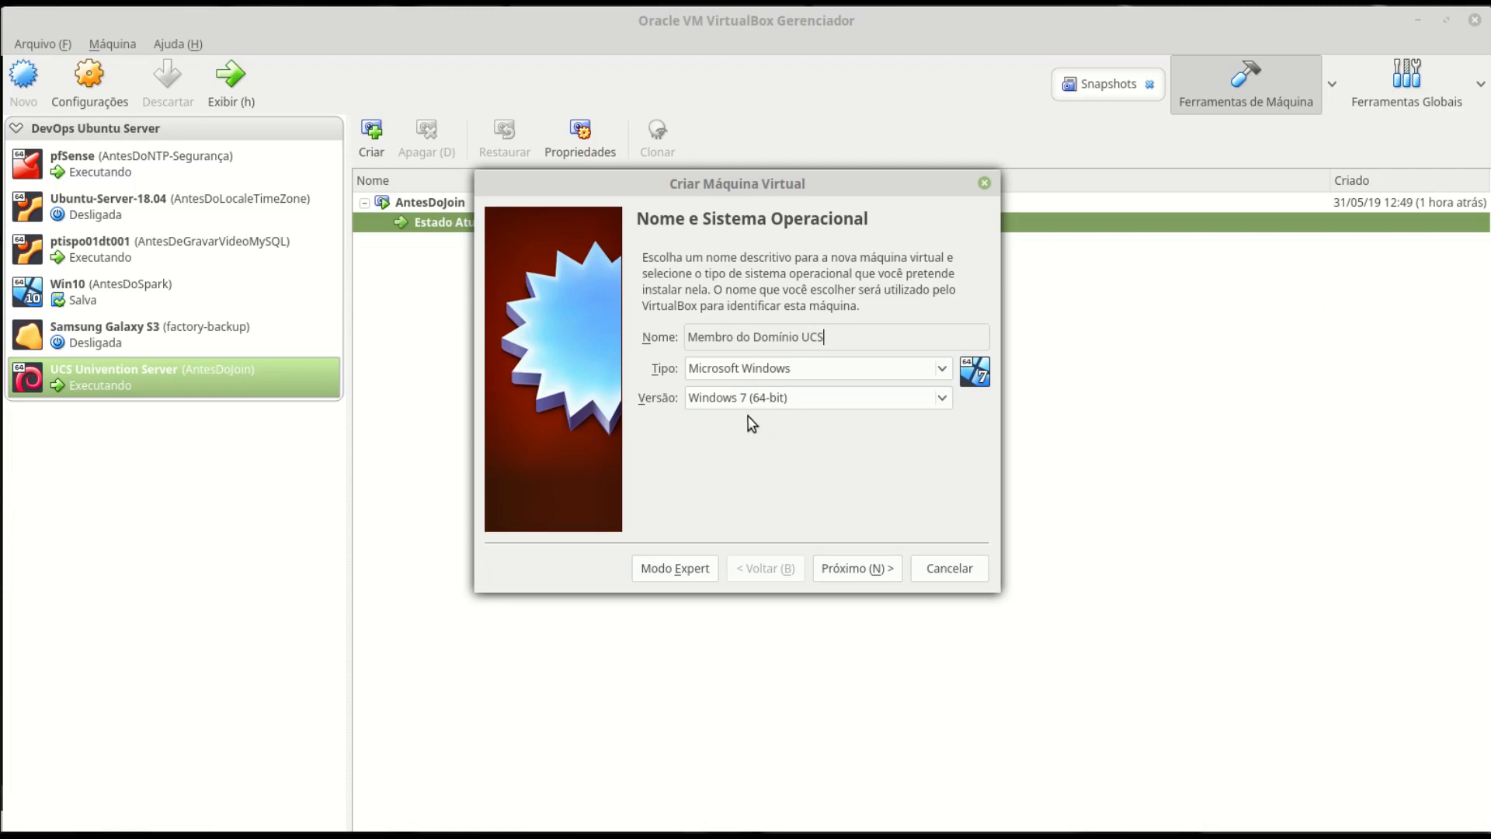
left_click(750, 373)
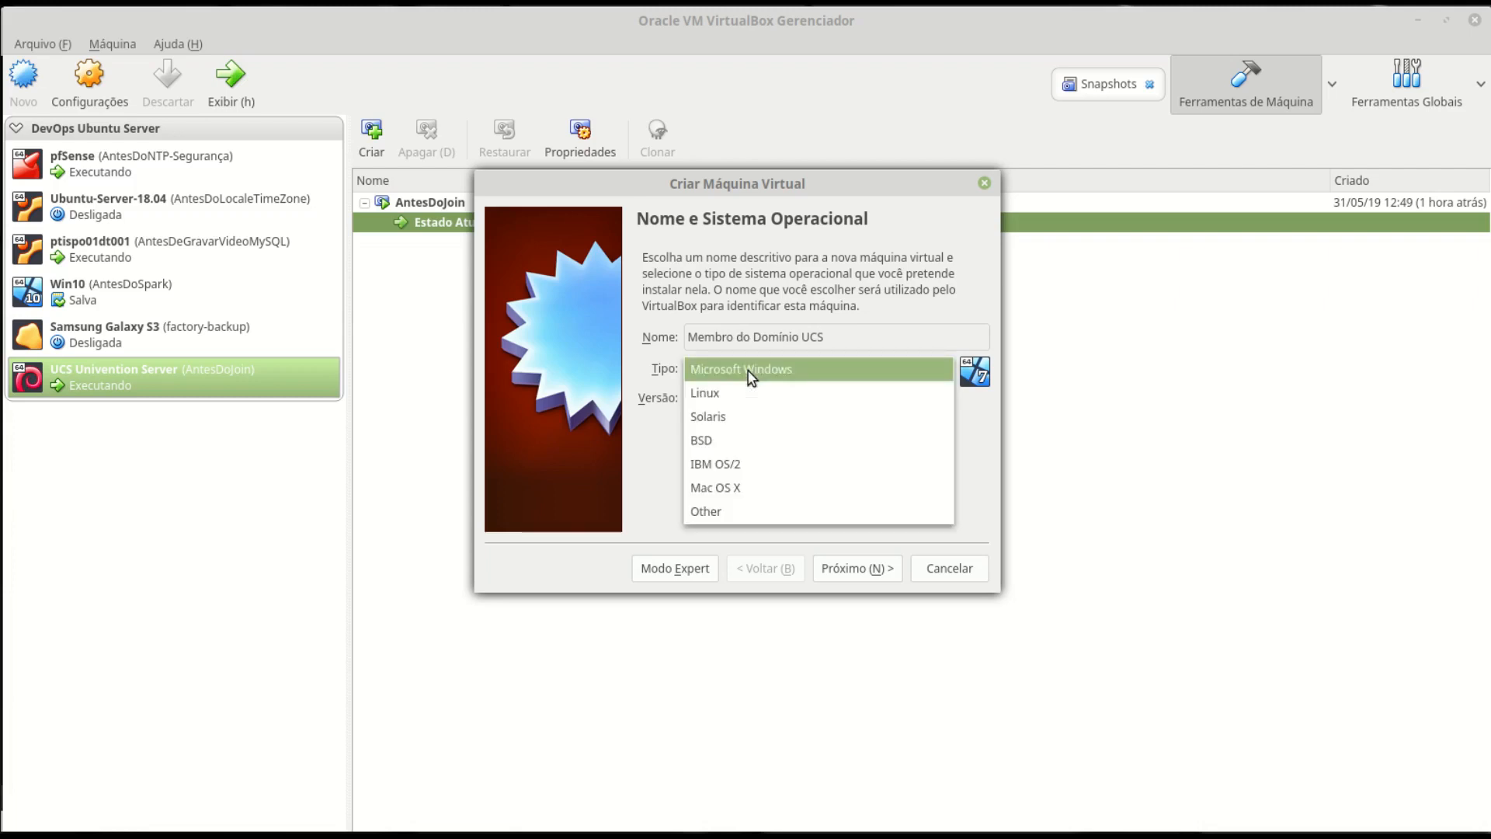
left_click(732, 396)
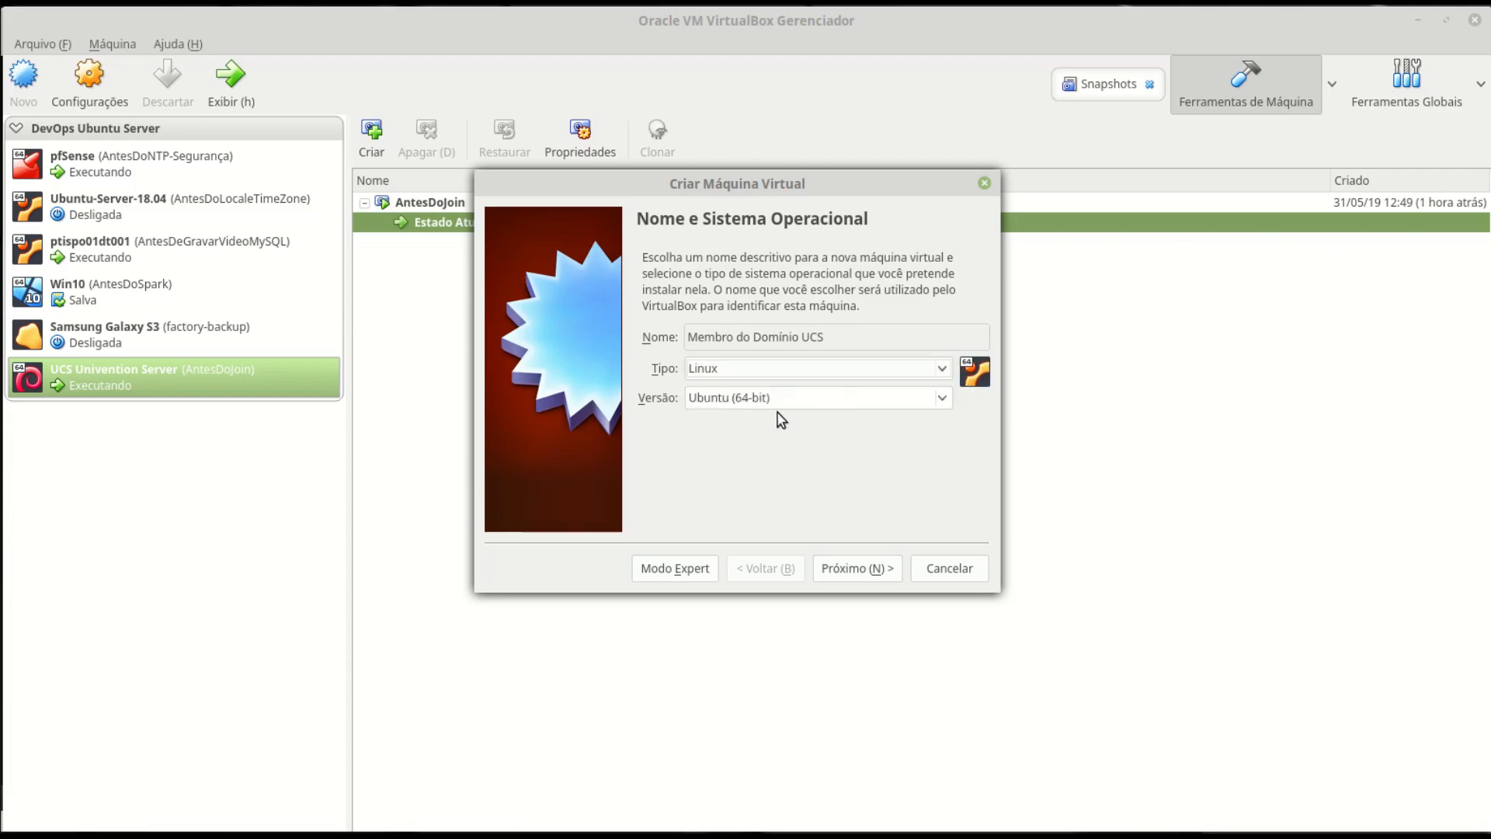
left_click(769, 399)
left_click(776, 148)
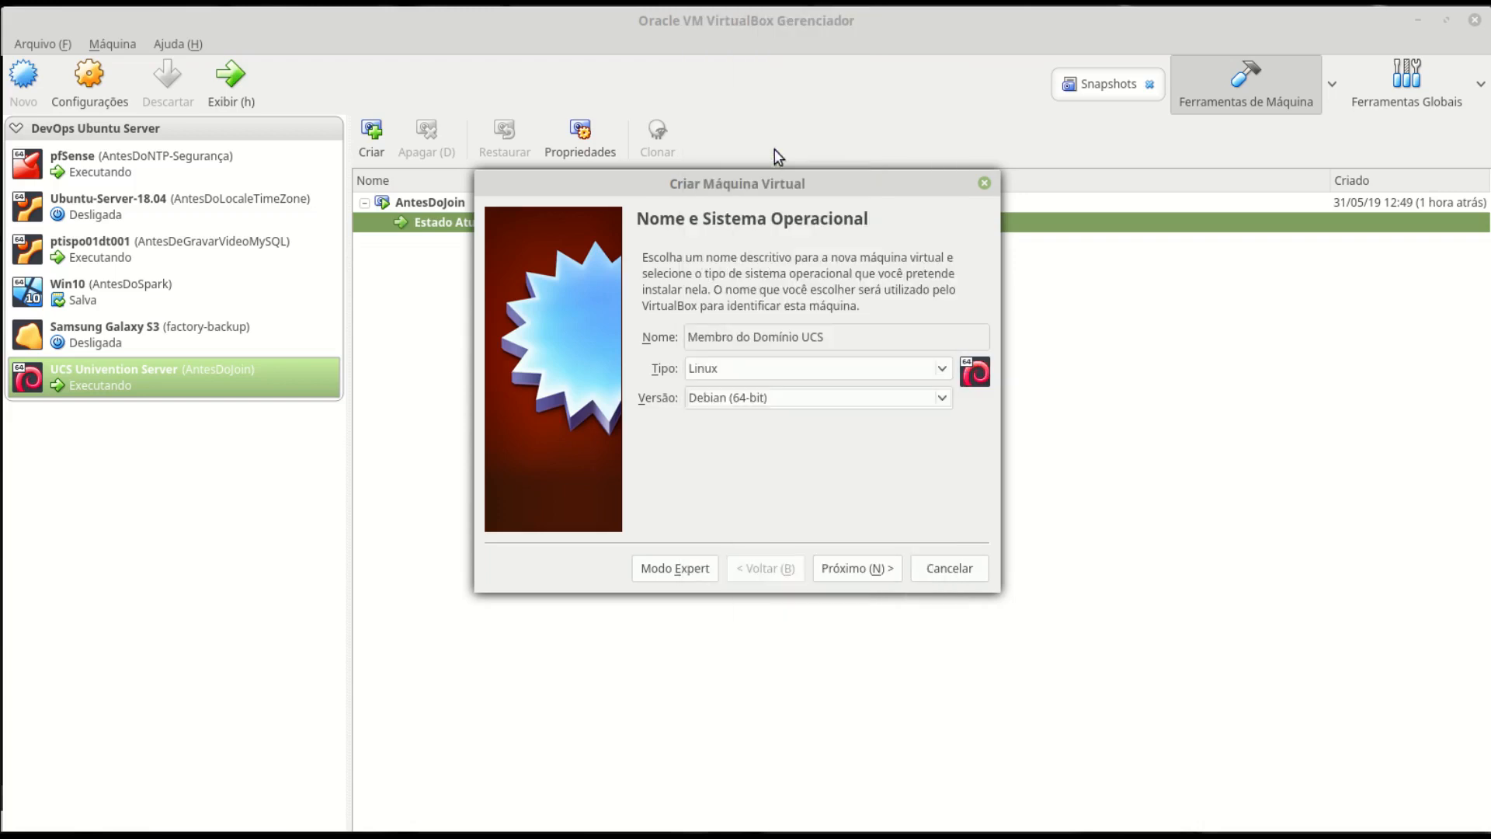
left_click(856, 569)
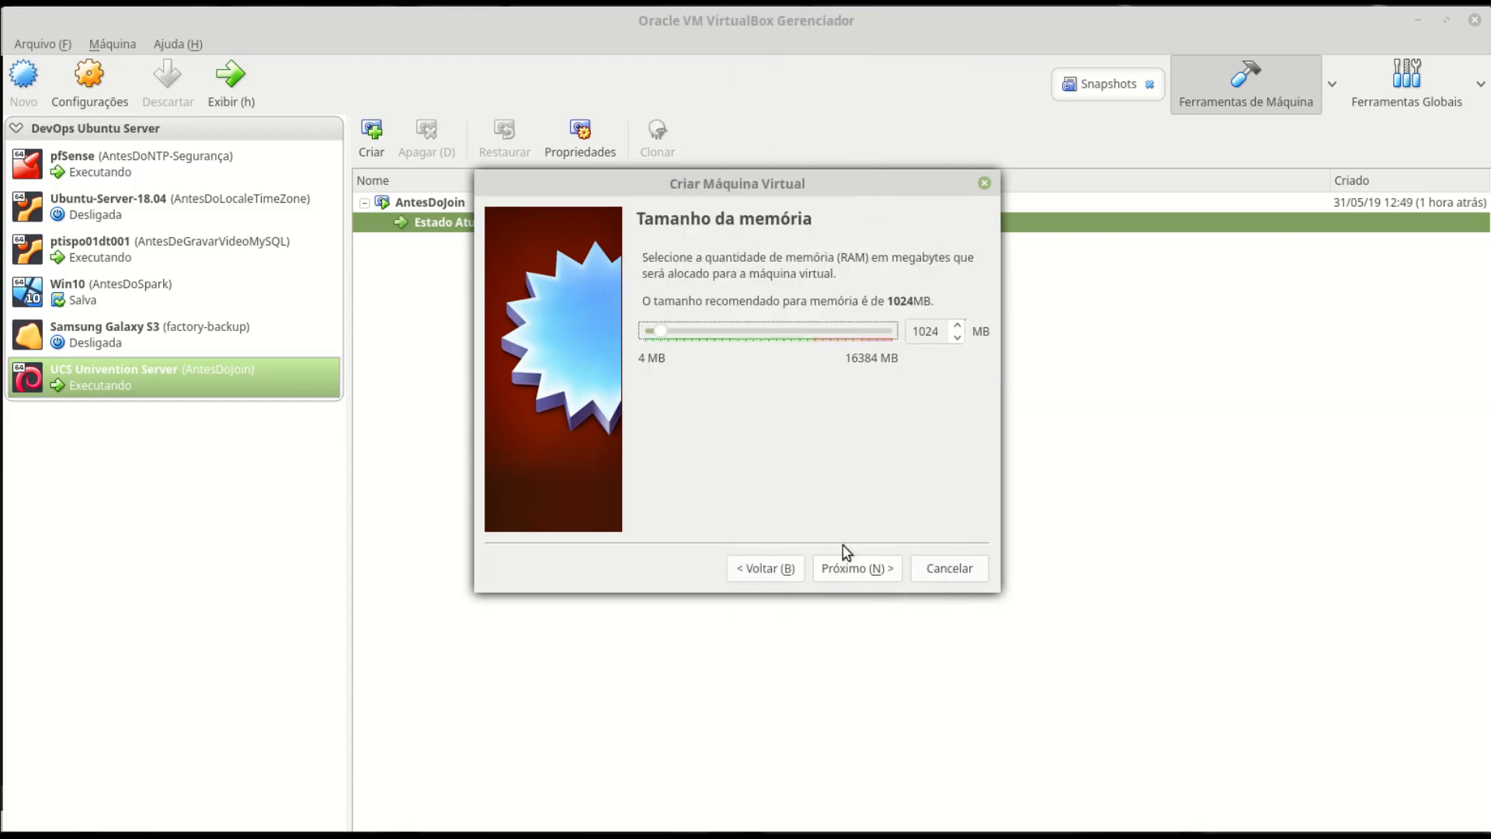
double_click(941, 333)
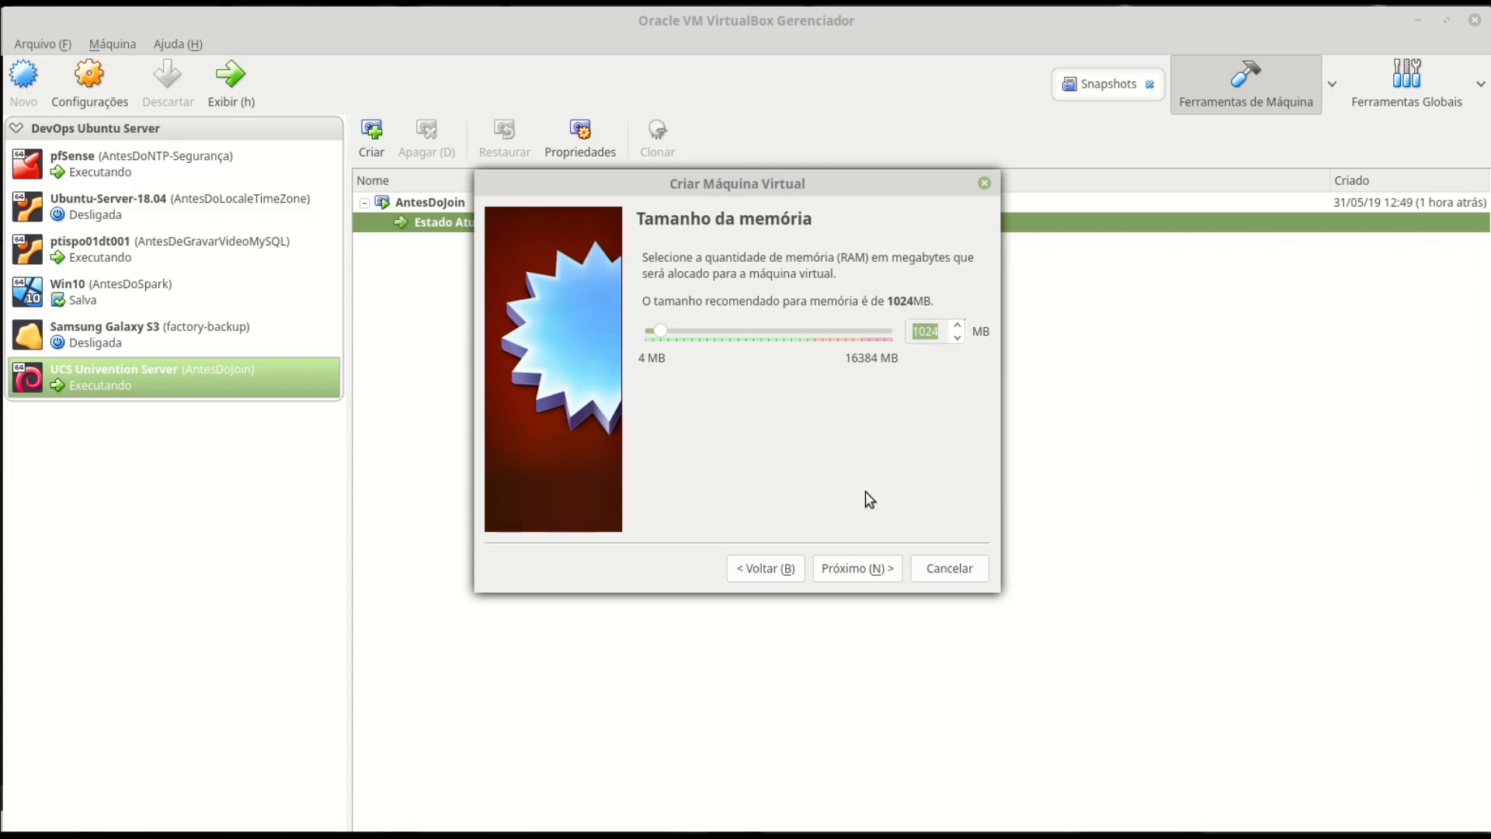
type("4096")
- Give it a new dynamically allocated 50 GB VDI disk and create the machine
left_click(877, 568)
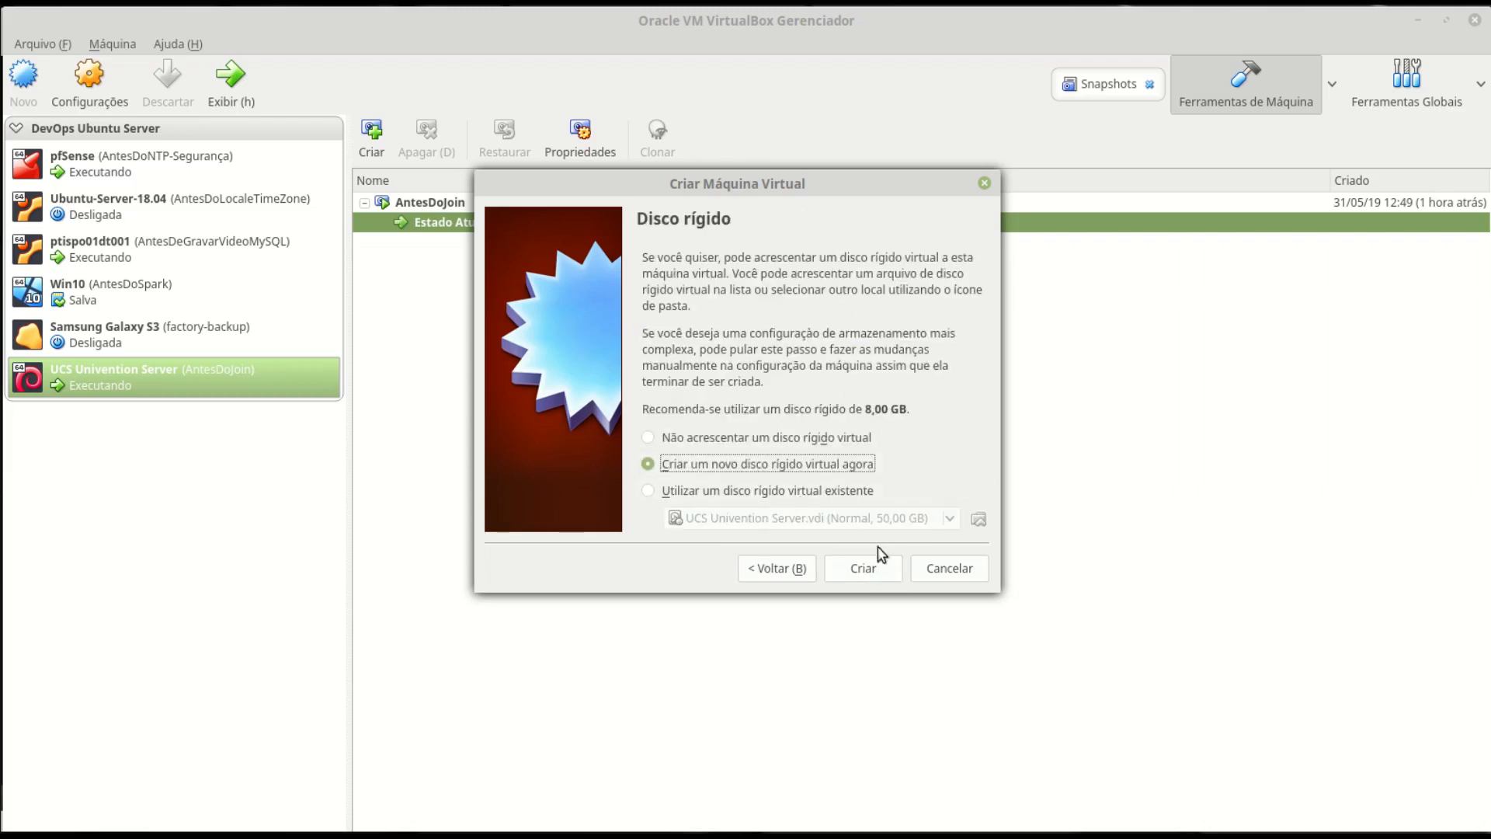
left_click(879, 571)
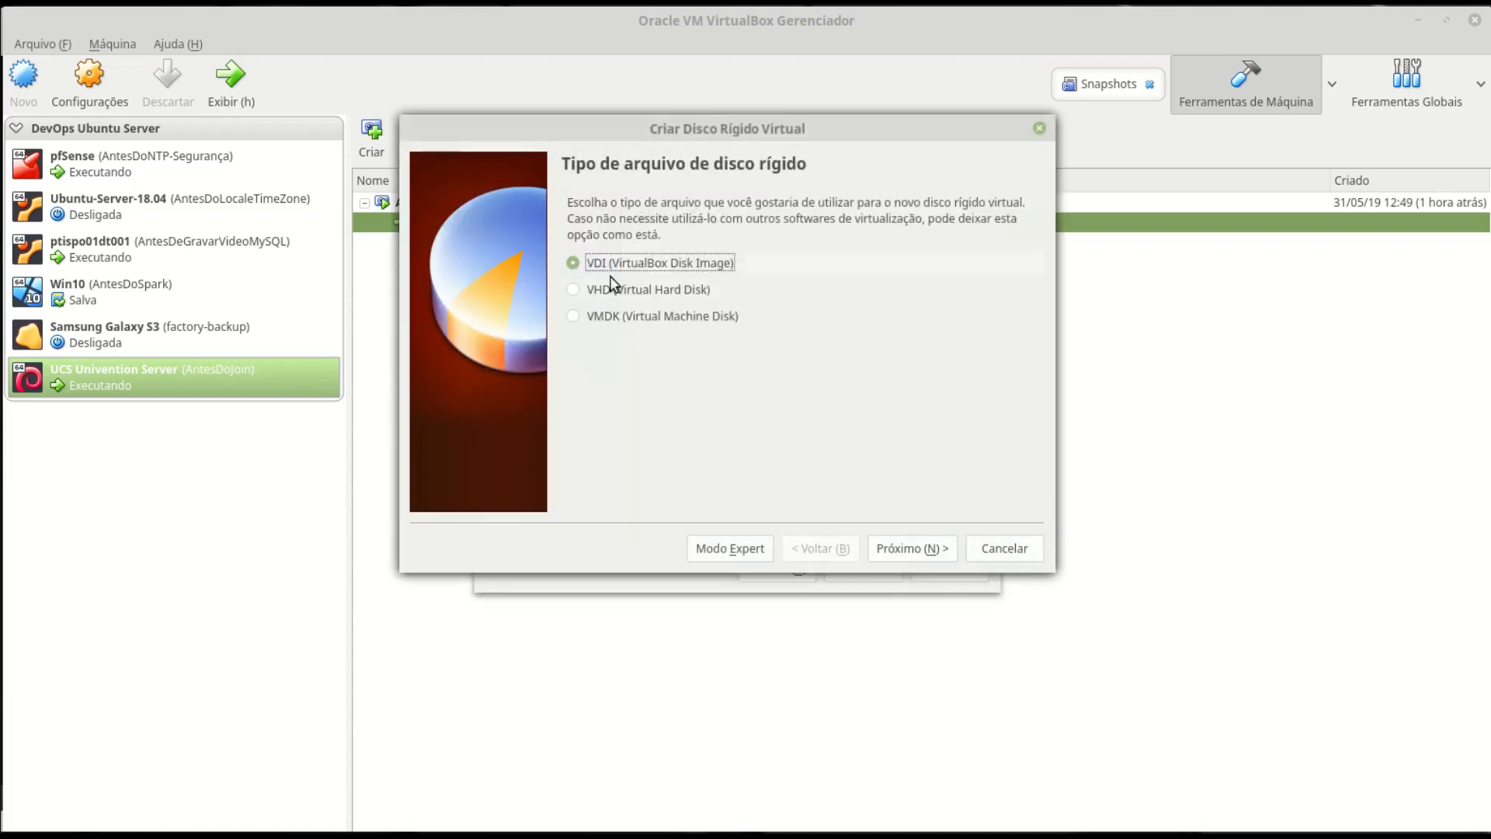
left_click(916, 551)
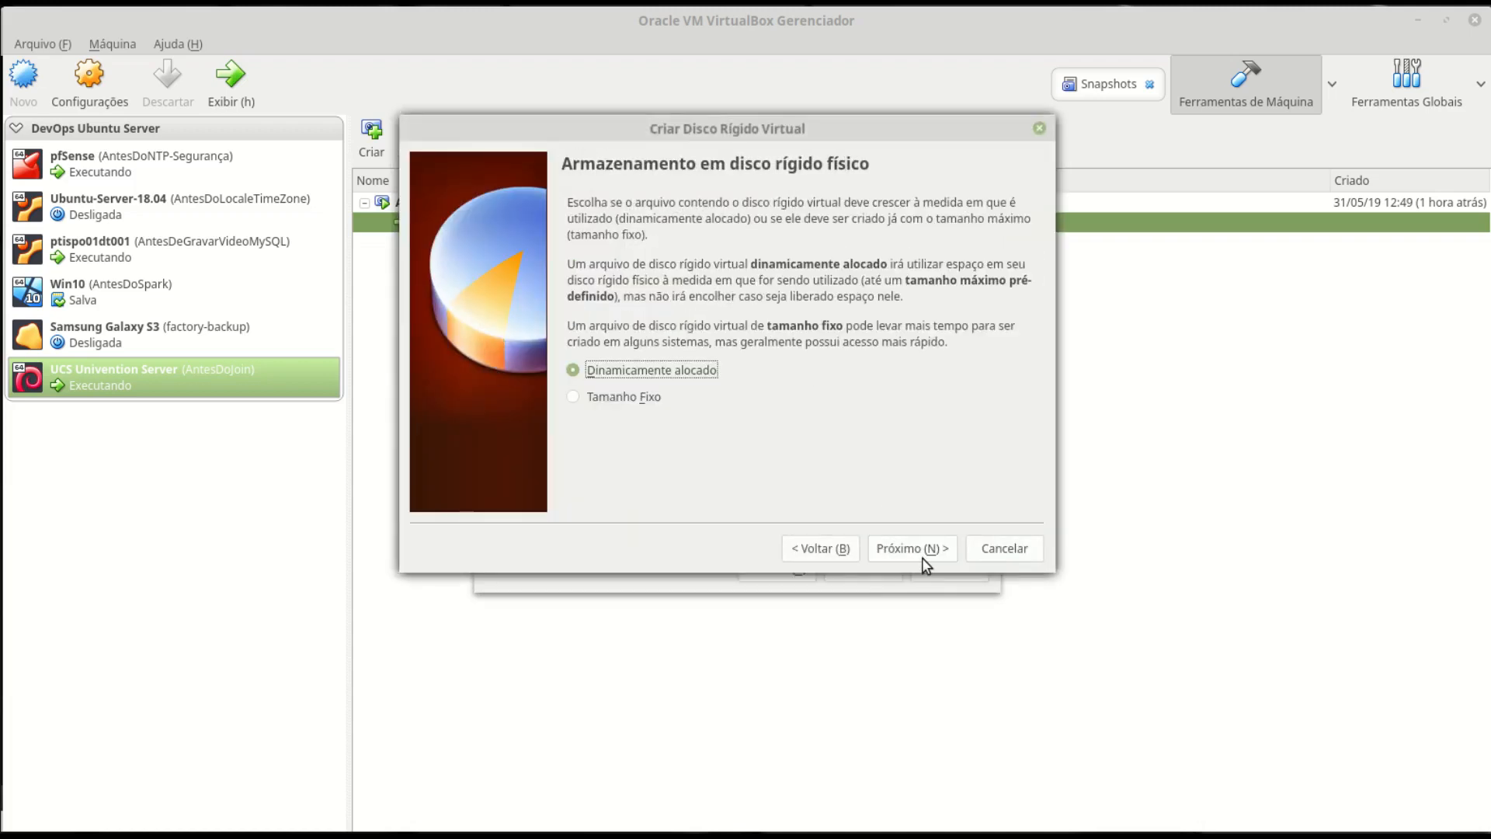
left_click(924, 558)
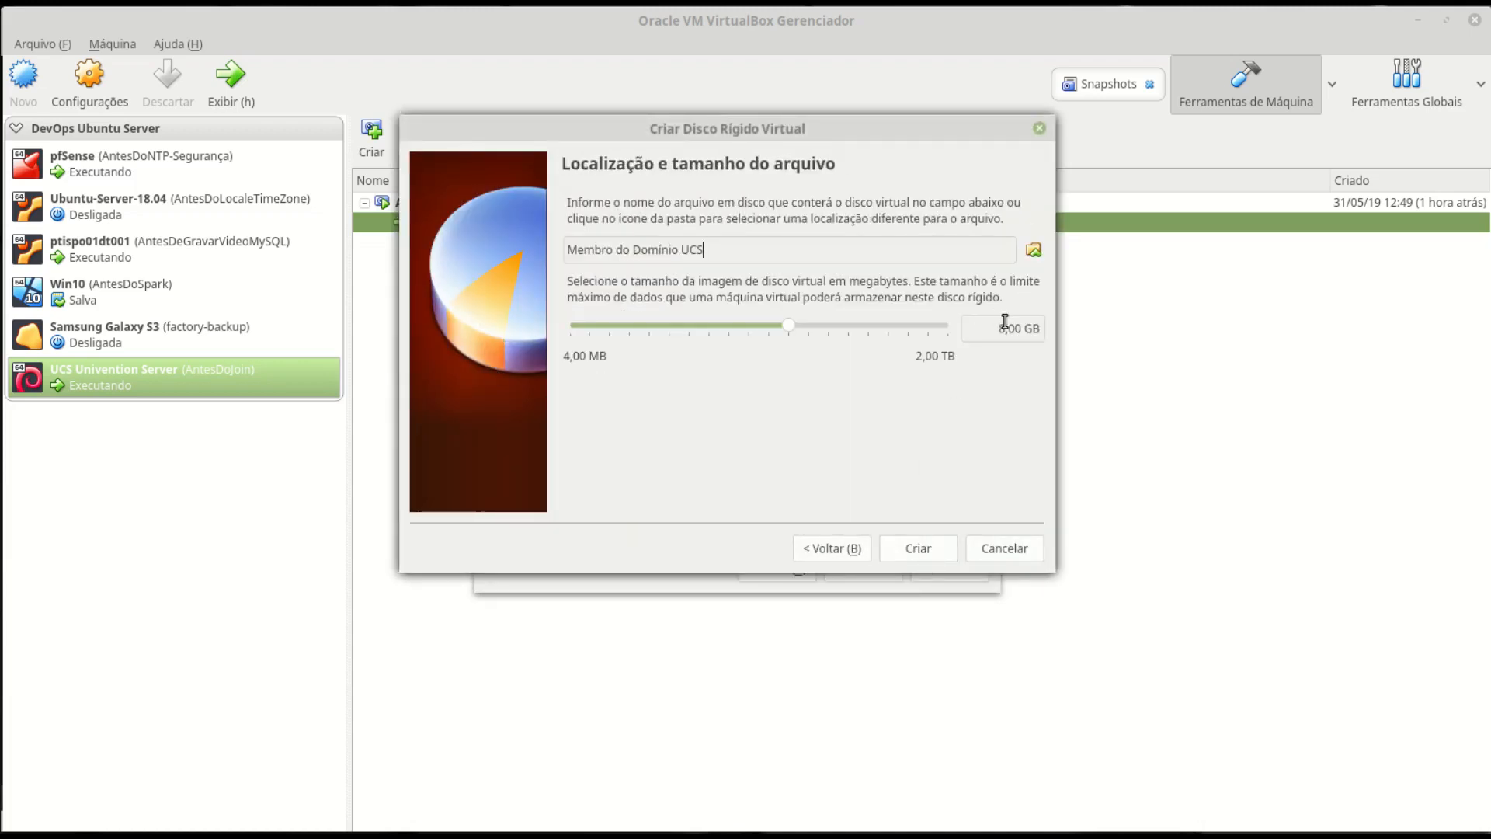
left_click(1005, 321)
key("BackSpace")
type("50")
left_click(920, 551)
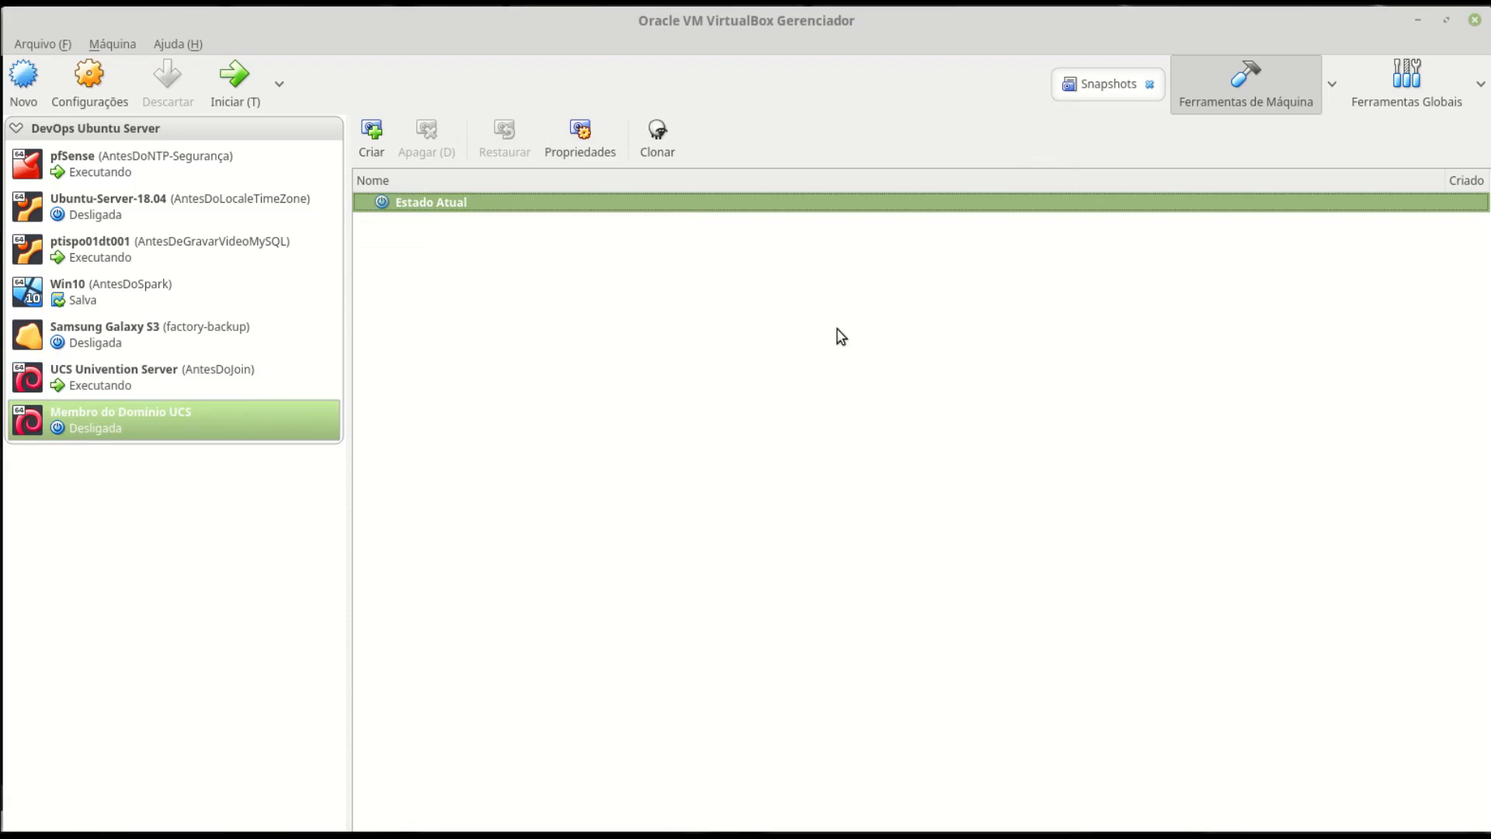
- In the VM's system settings, turn off UTC clock, enable PAE/NX and assign 2 CPUs
left_click(104, 65)
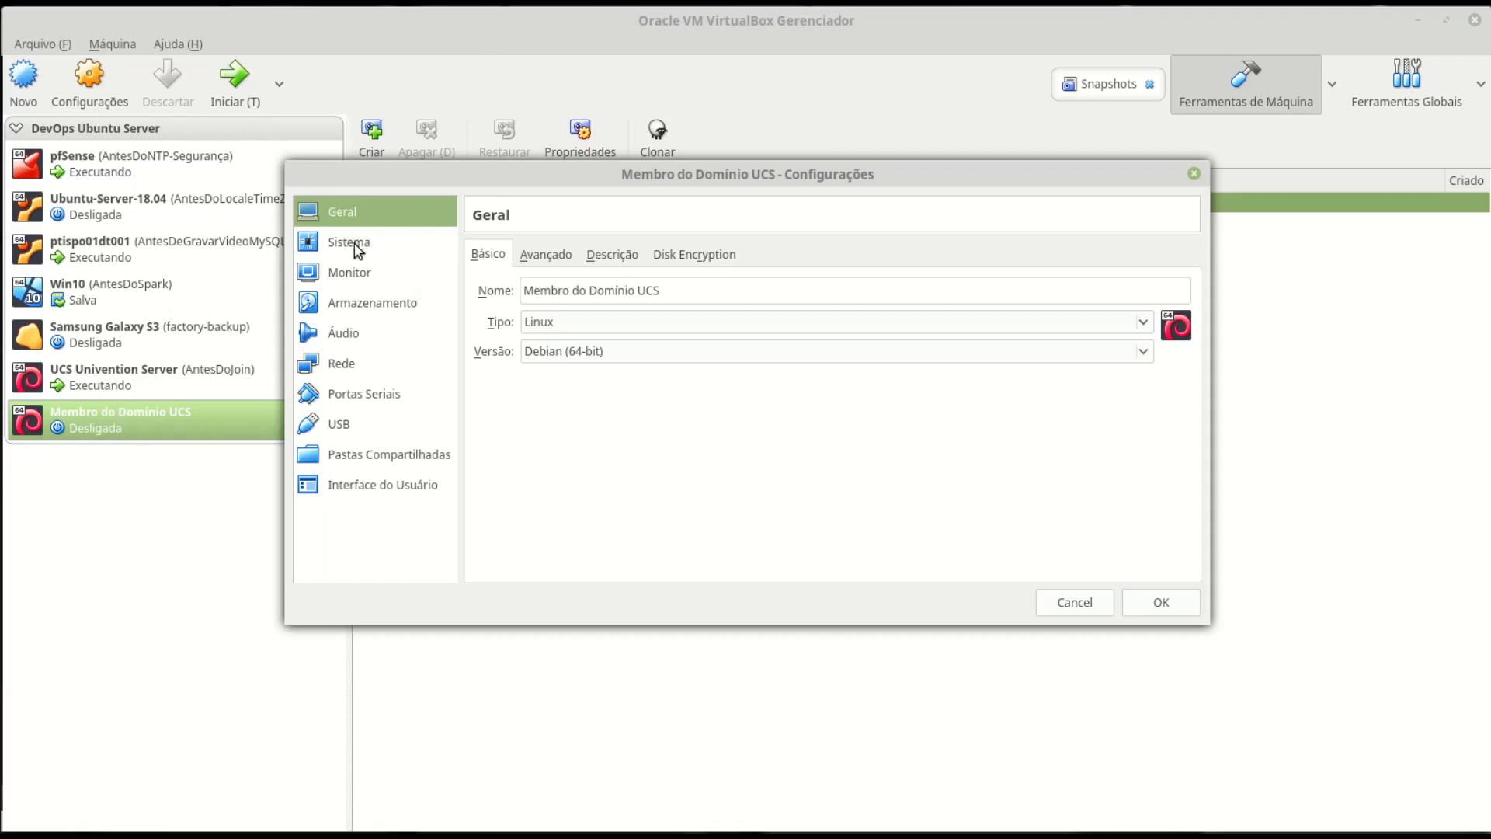
left_click(403, 243)
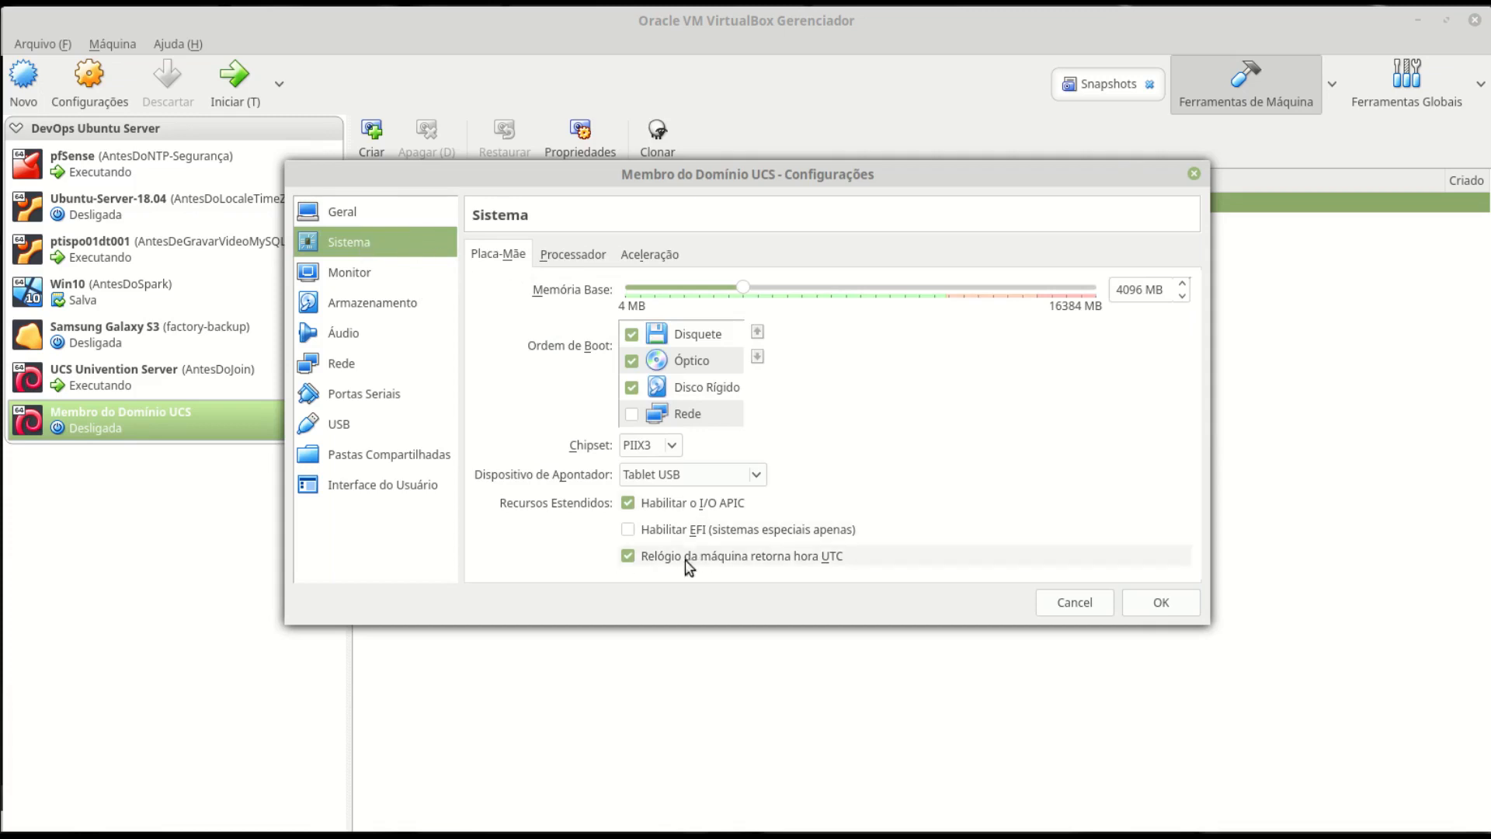
left_click(659, 556)
left_click(575, 259)
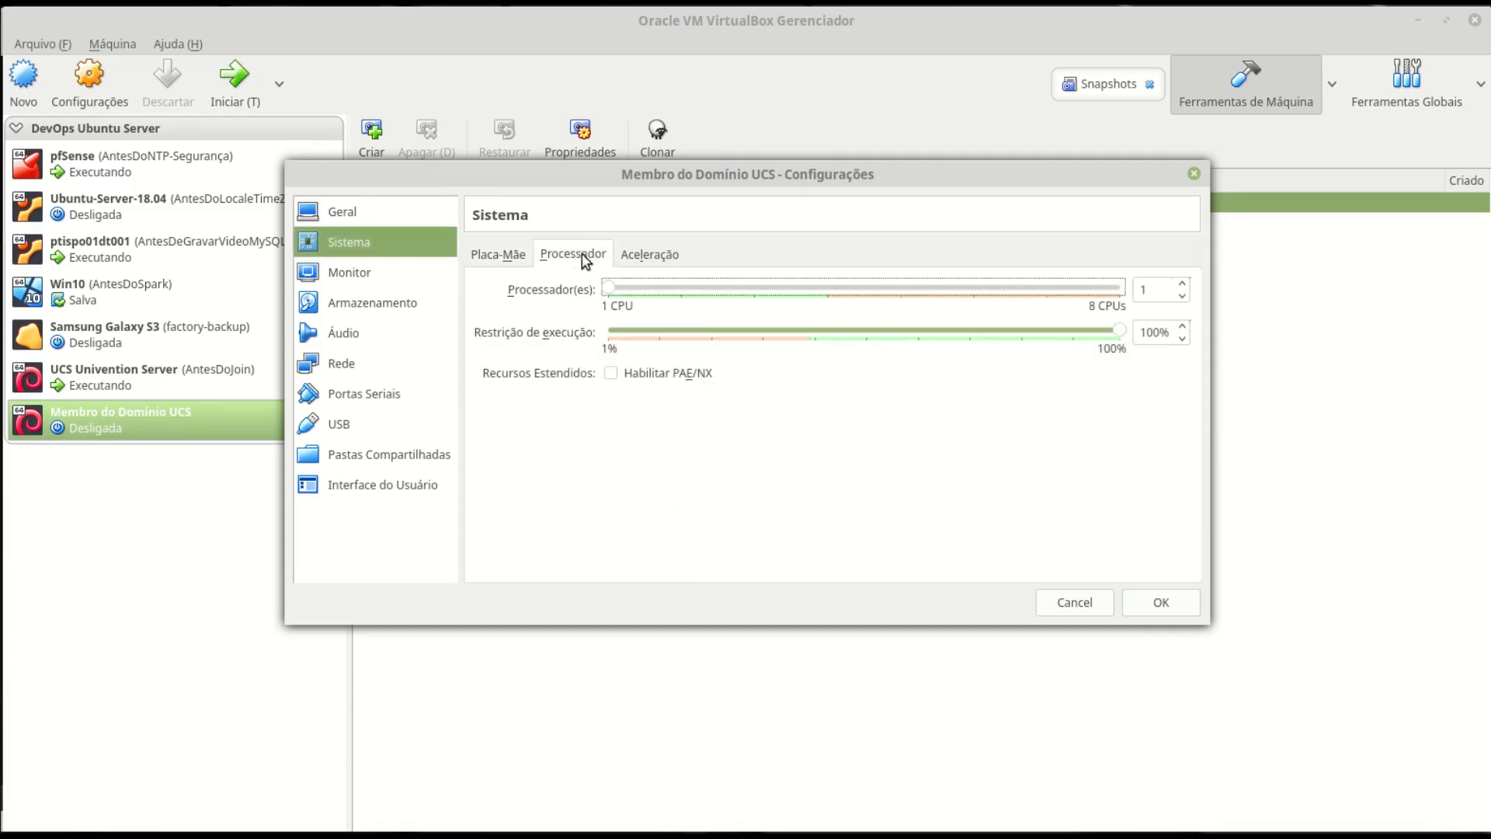
left_click(647, 377)
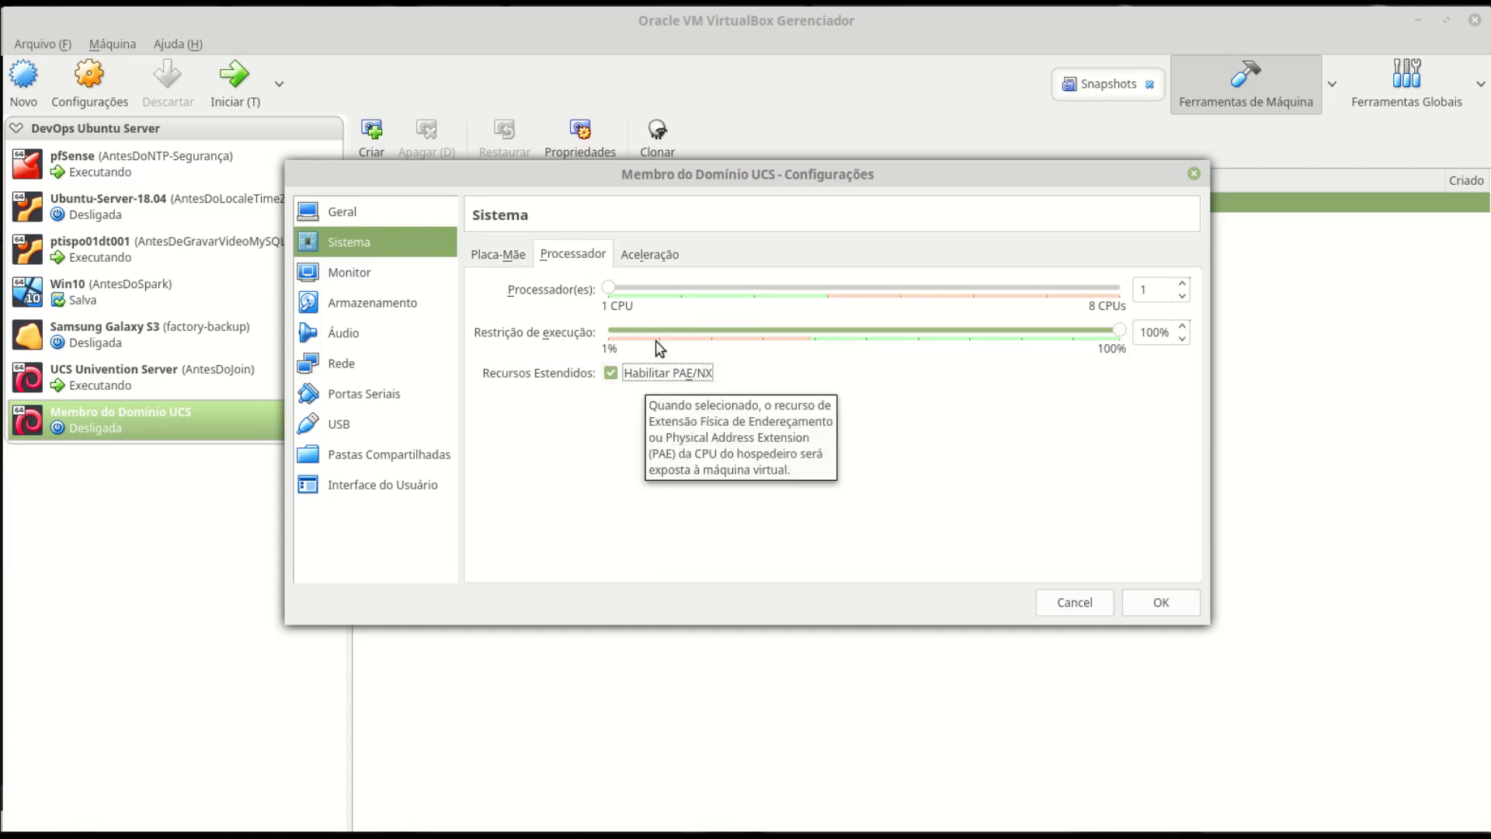
left_click_drag(611, 288, 686, 293)
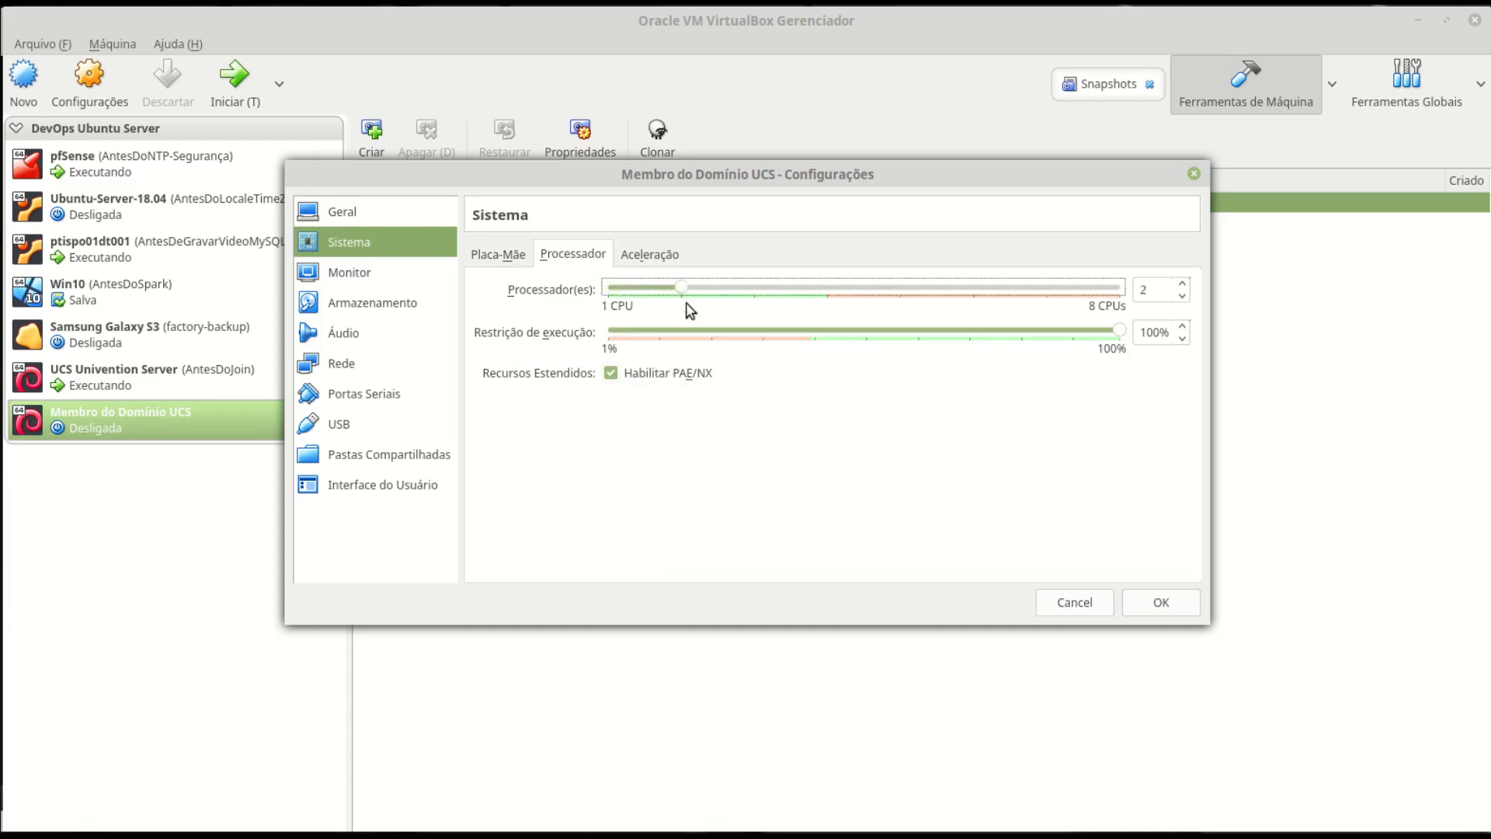
- Enable 3D acceleration and raise video memory to 128 MB, then go to Storage
left_click(660, 256)
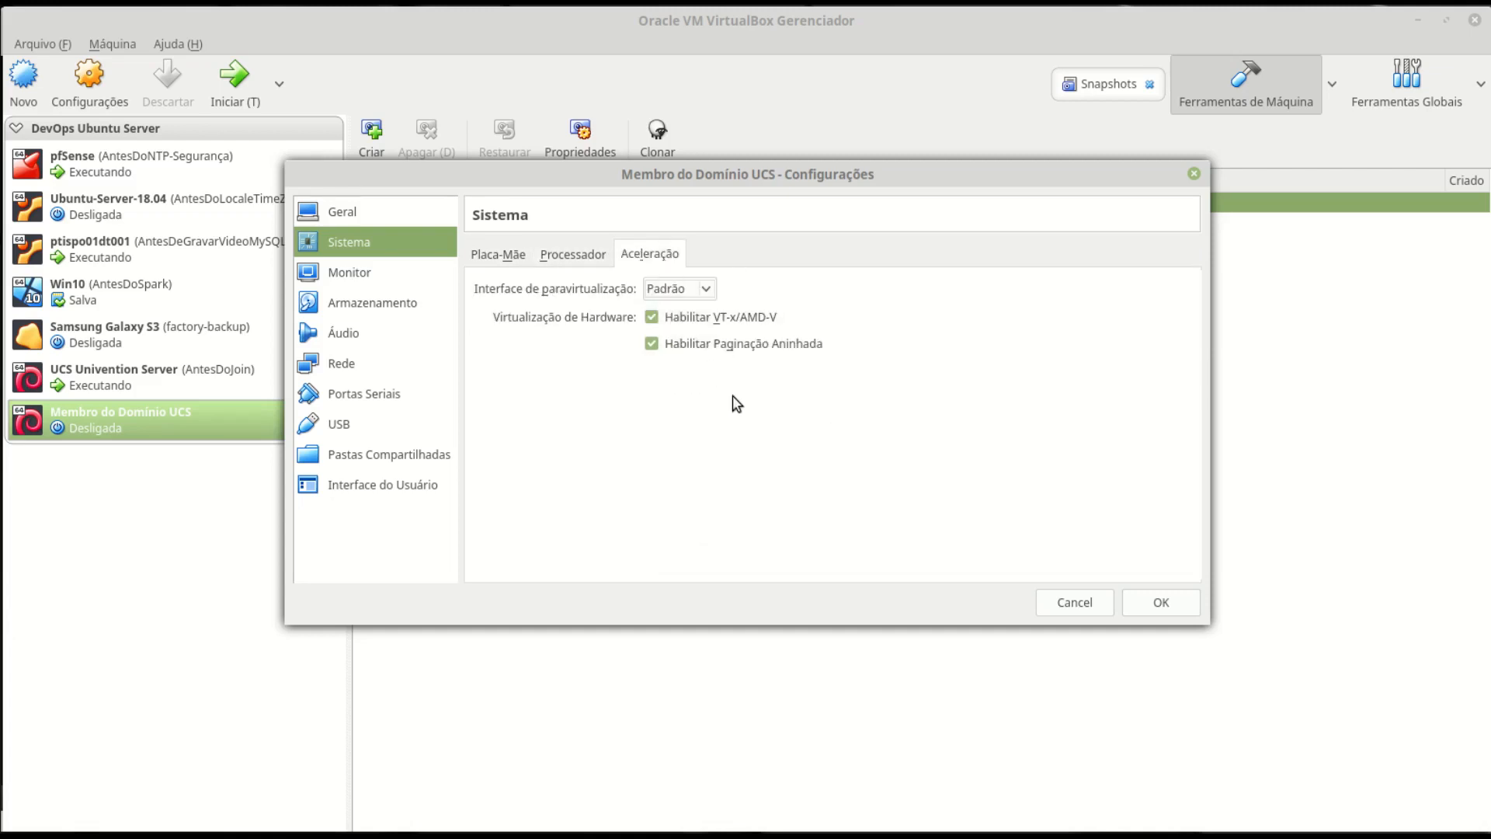
left_click(400, 273)
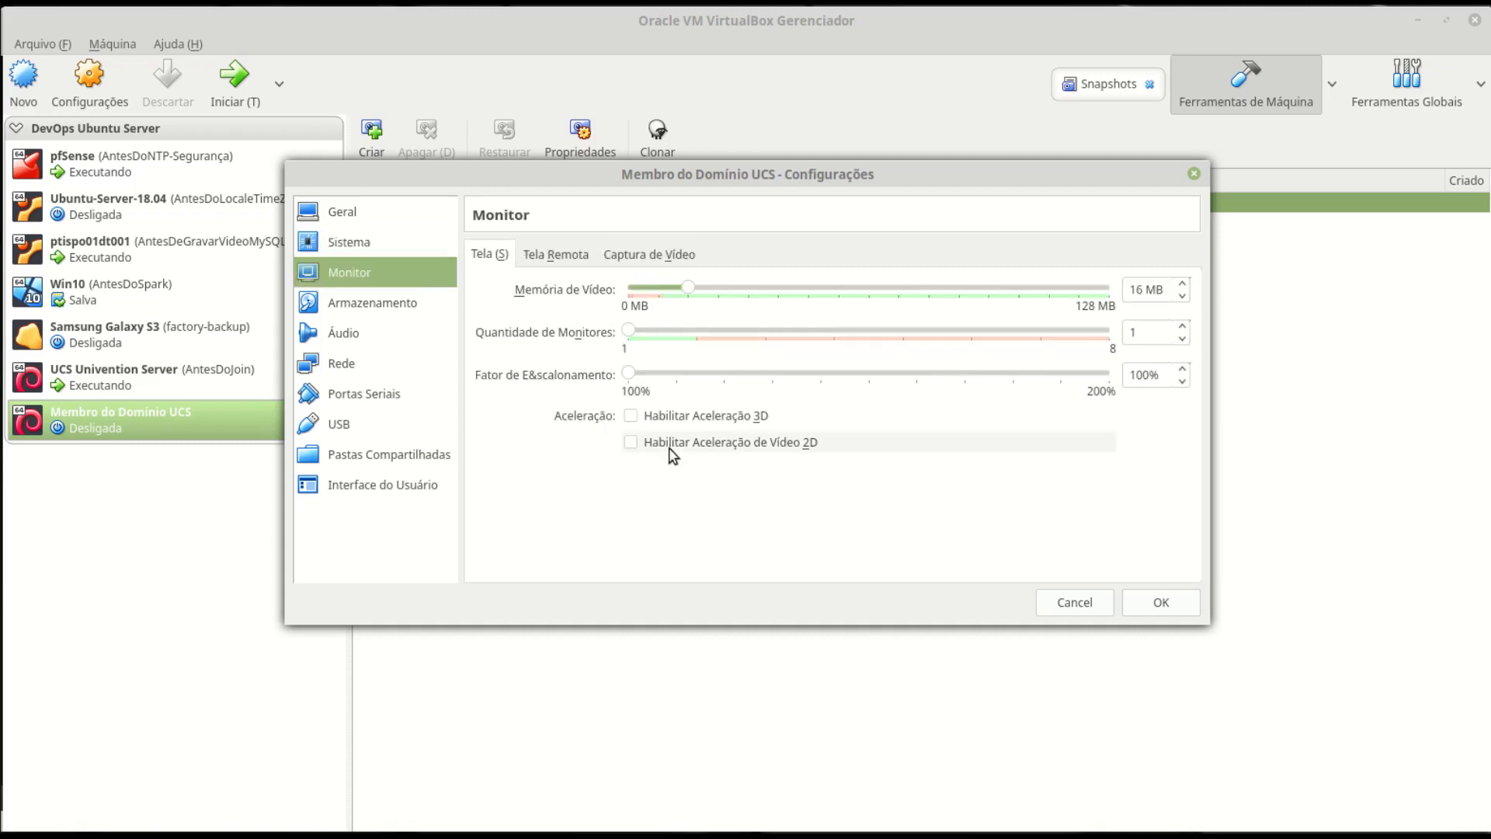
left_click(697, 423)
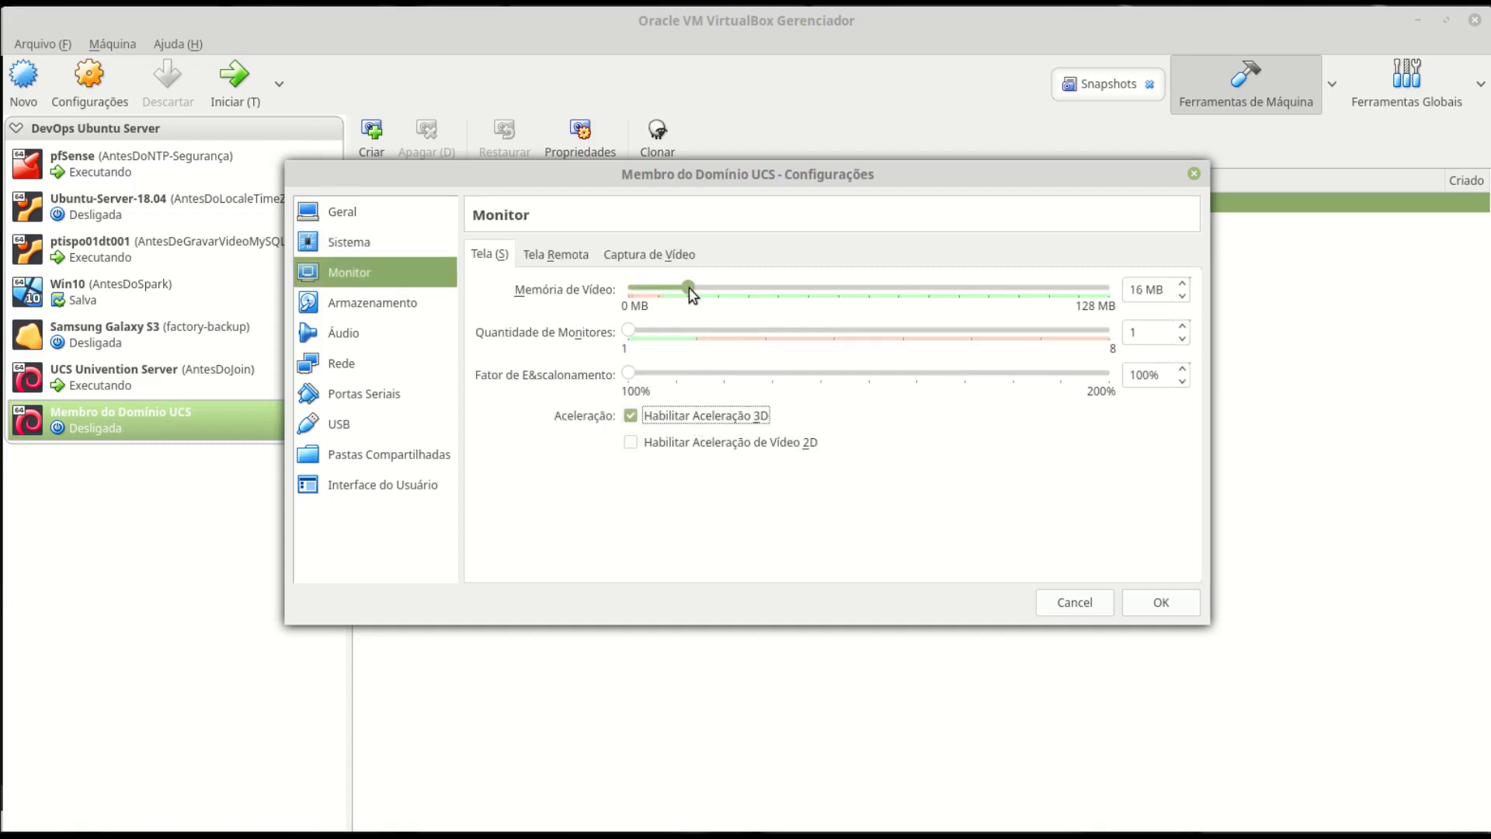
left_click_drag(688, 289, 1135, 303)
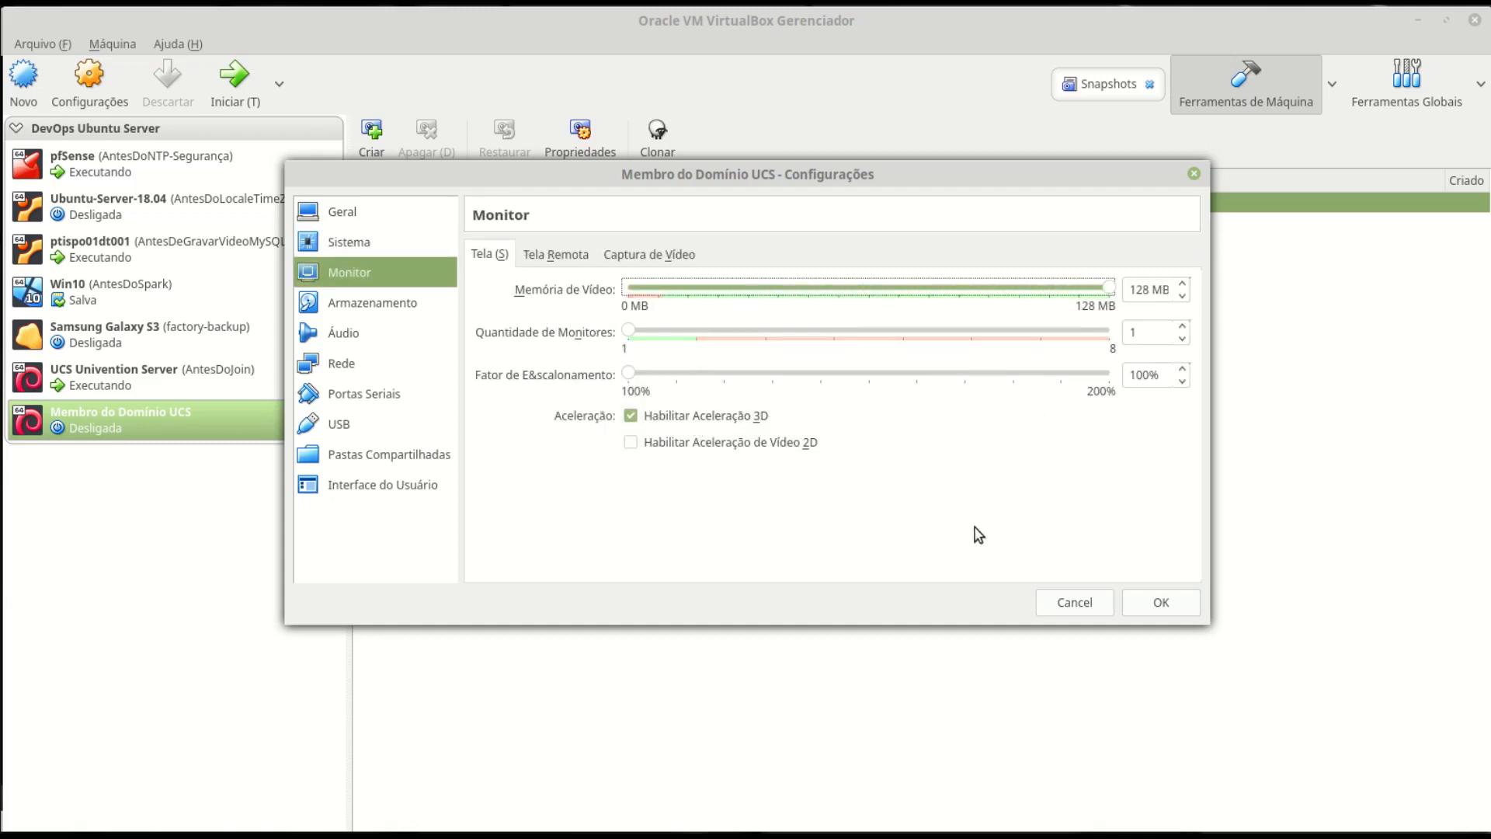
left_click(388, 306)
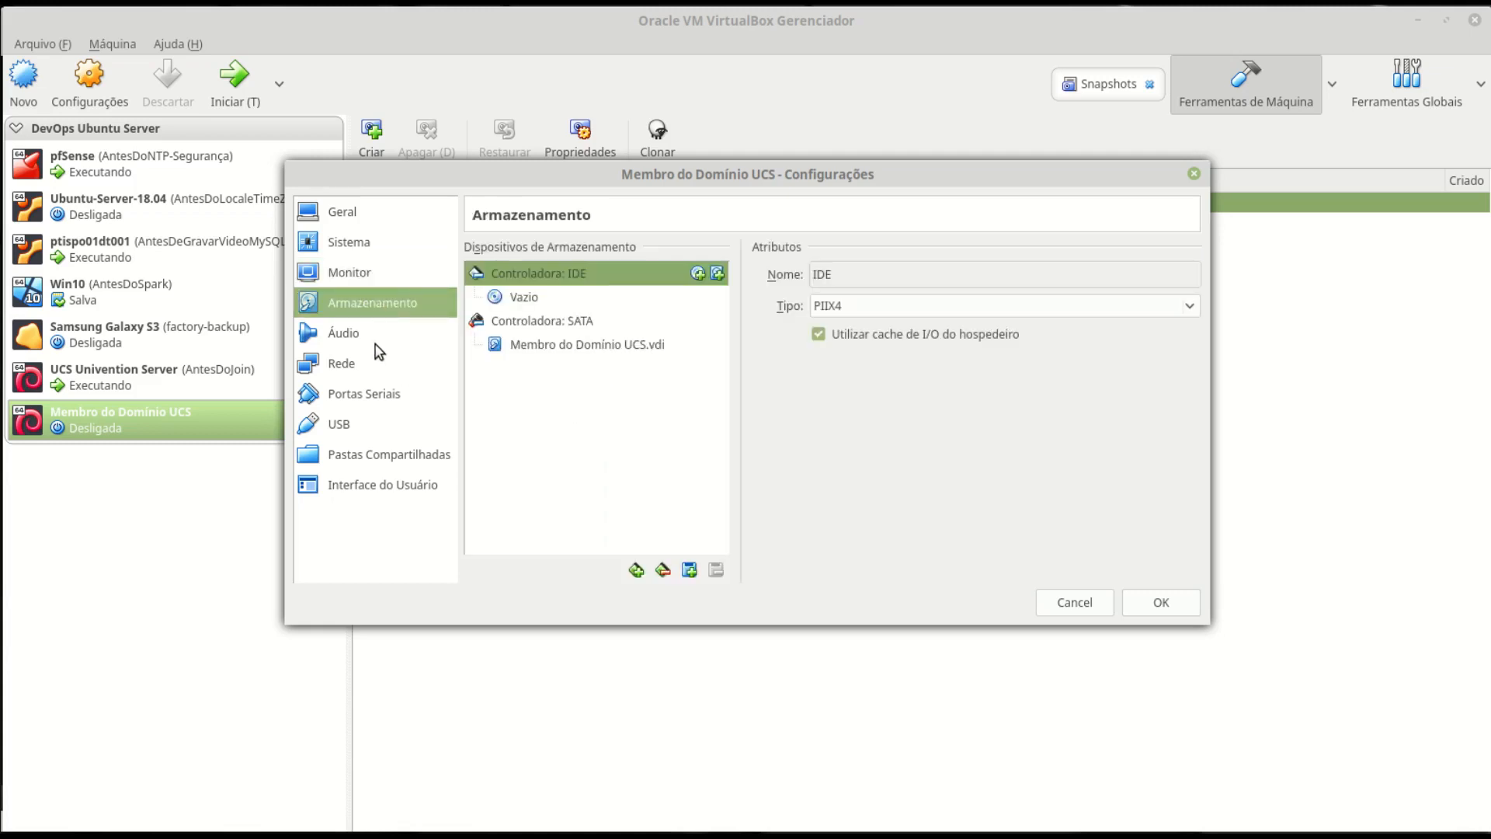
- Disable audio and attach network adapter 1 to the internal network intnet
left_click(351, 342)
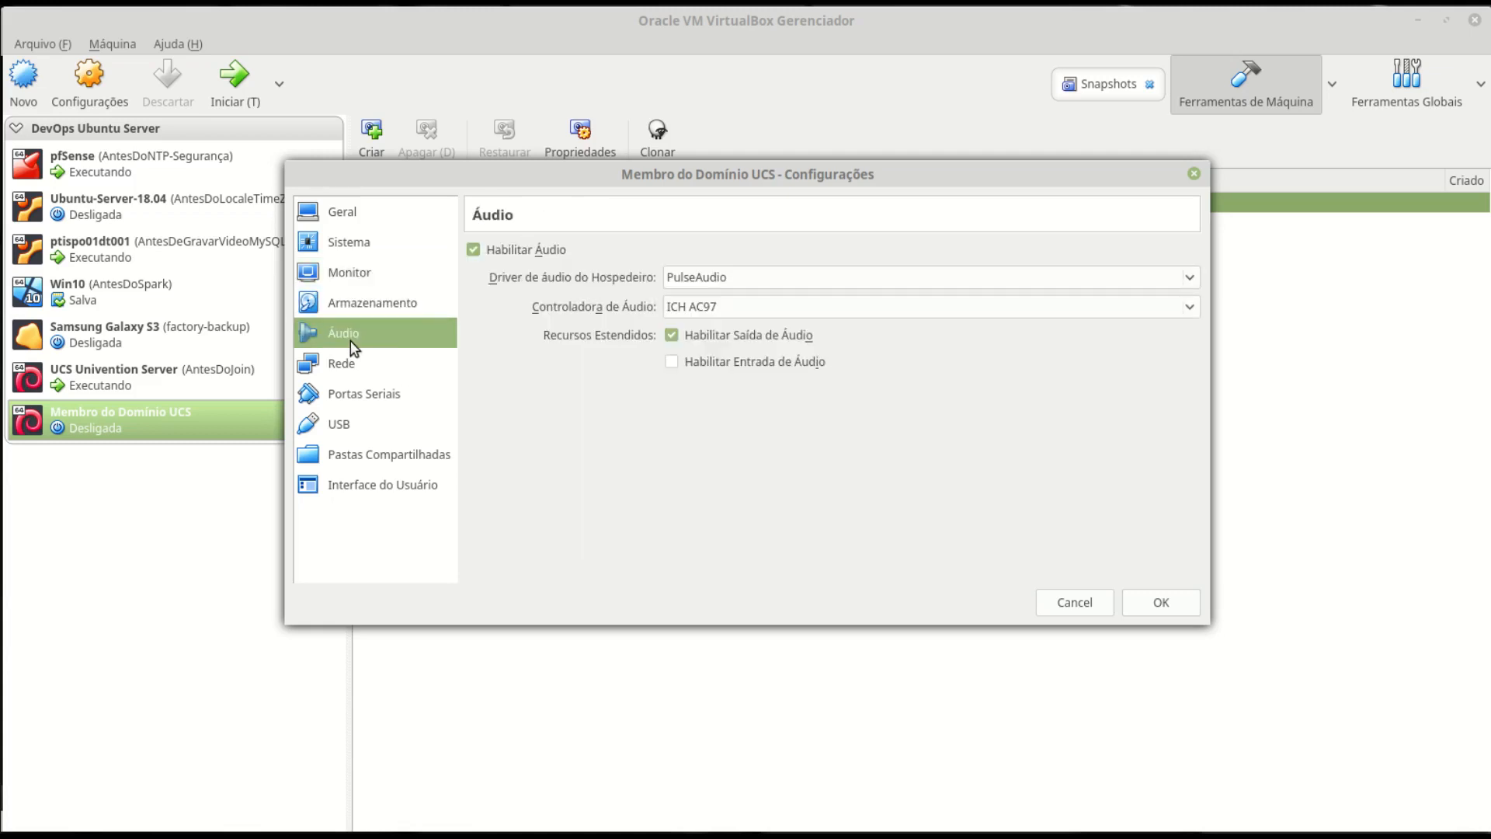
left_click(517, 250)
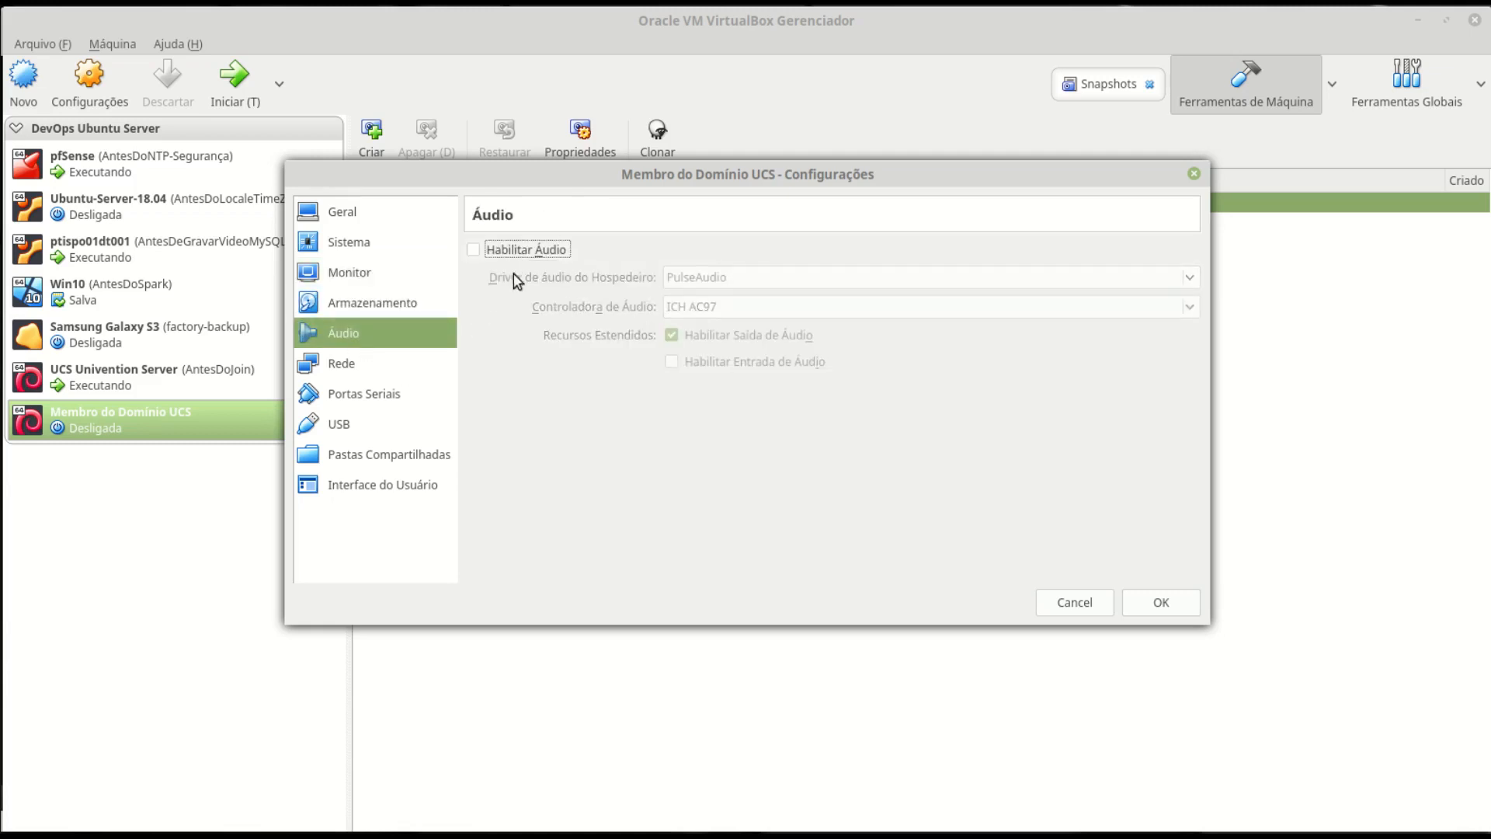
left_click(347, 371)
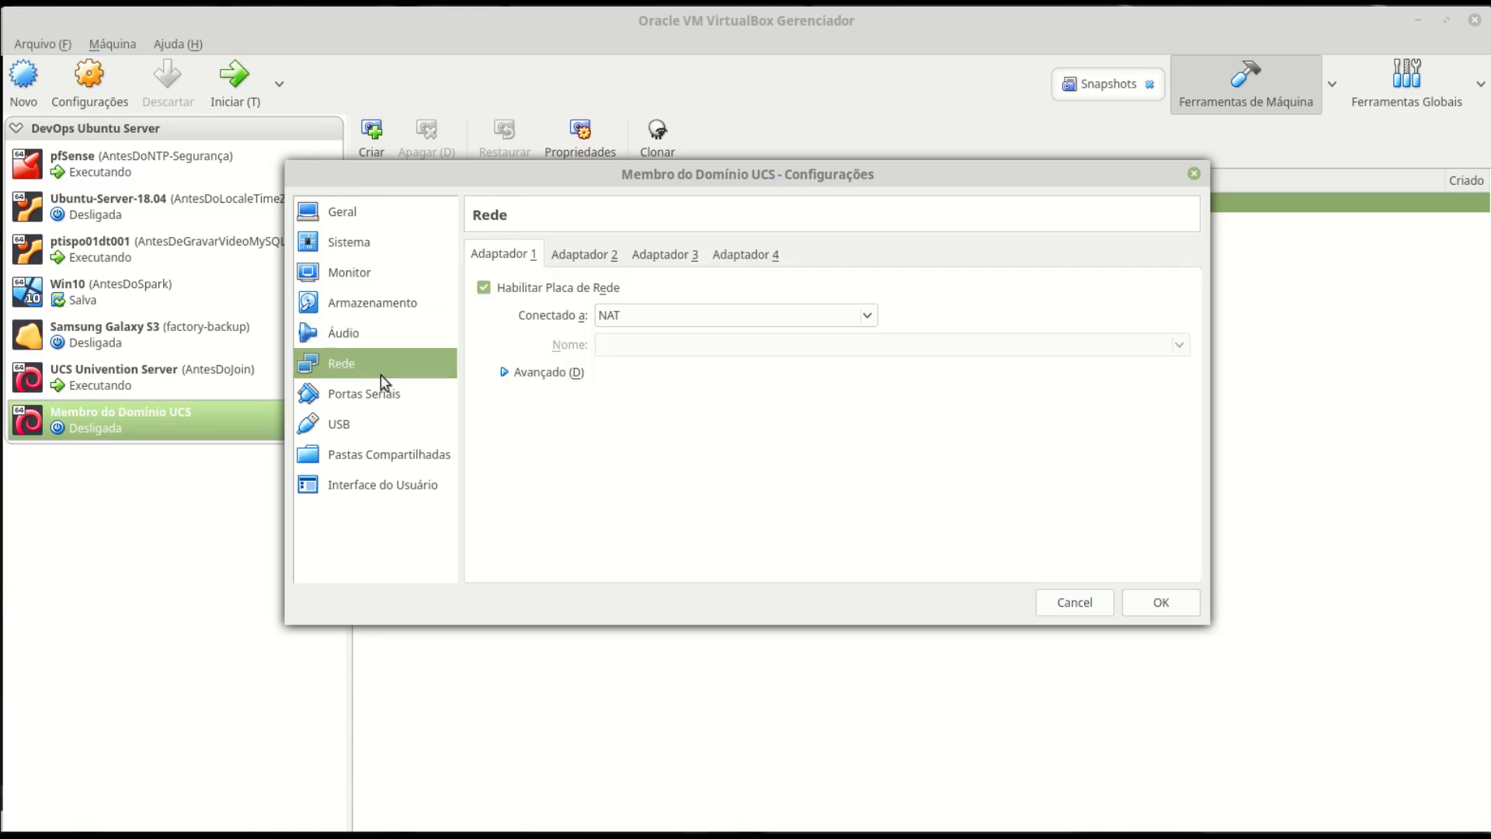
left_click(638, 314)
left_click(665, 386)
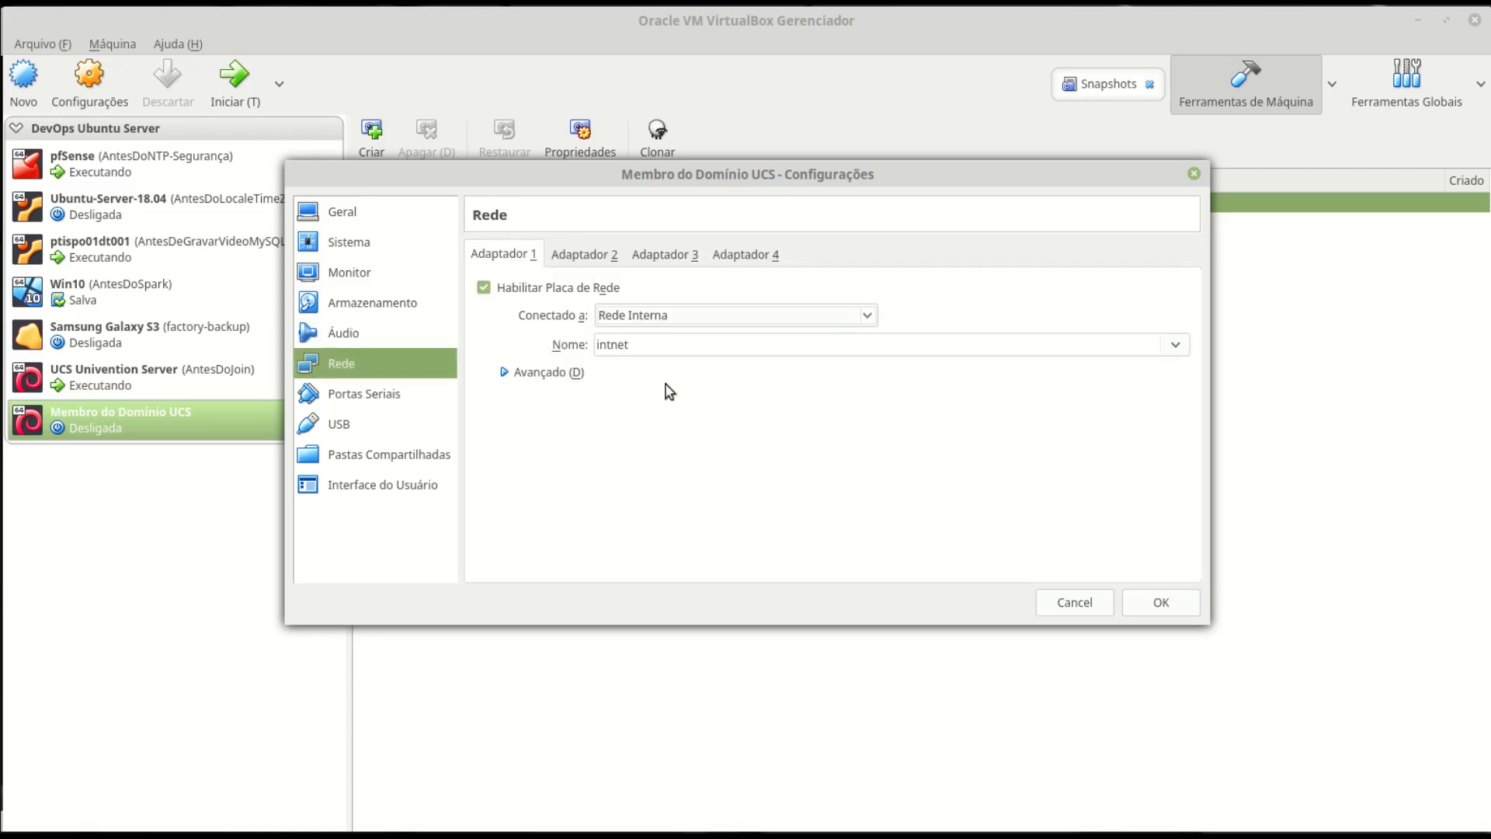
key("alt+Tab")
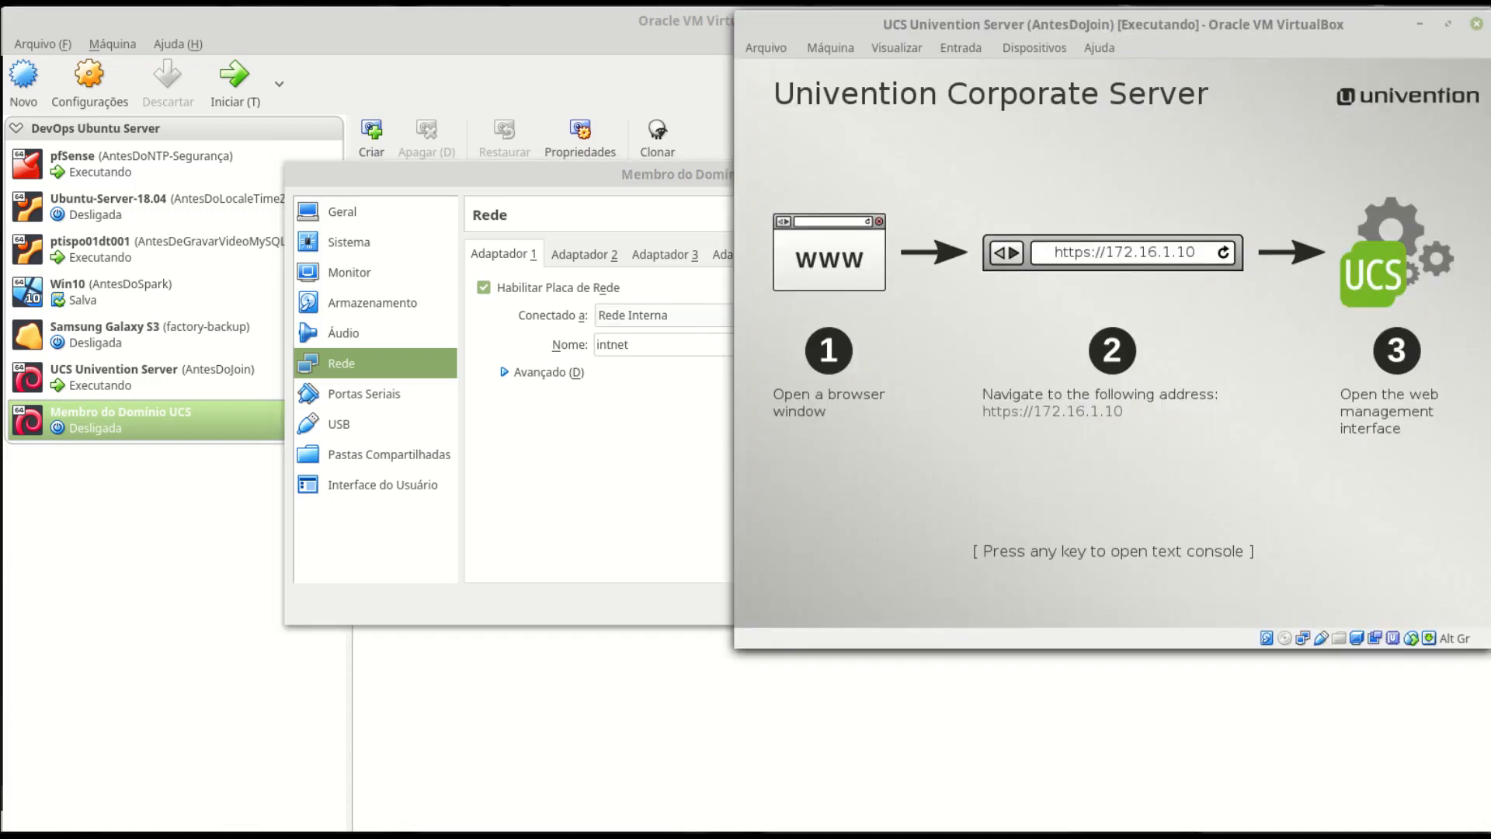
key("alt+Tab")
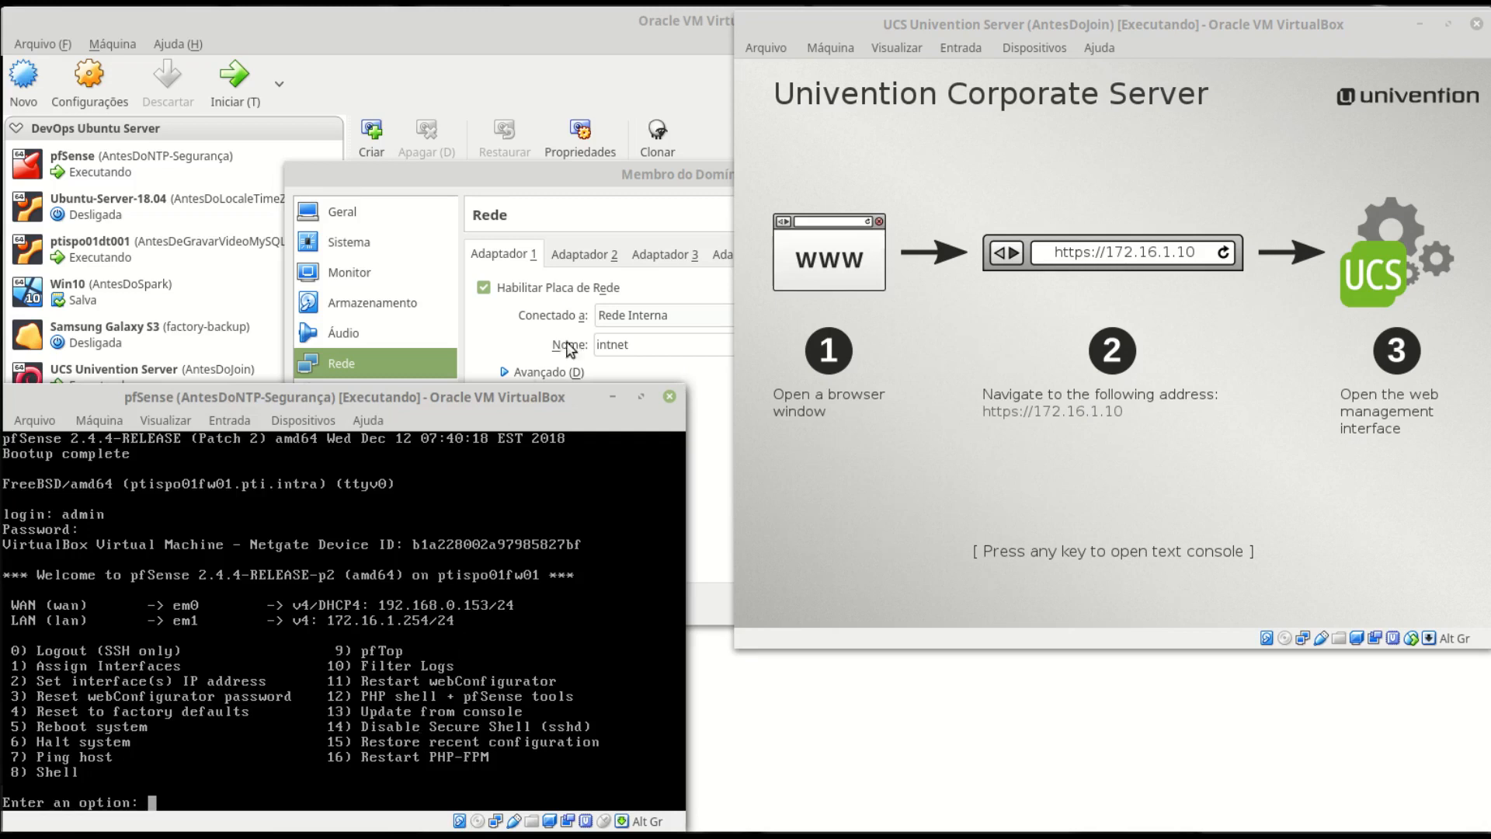
left_click(672, 172)
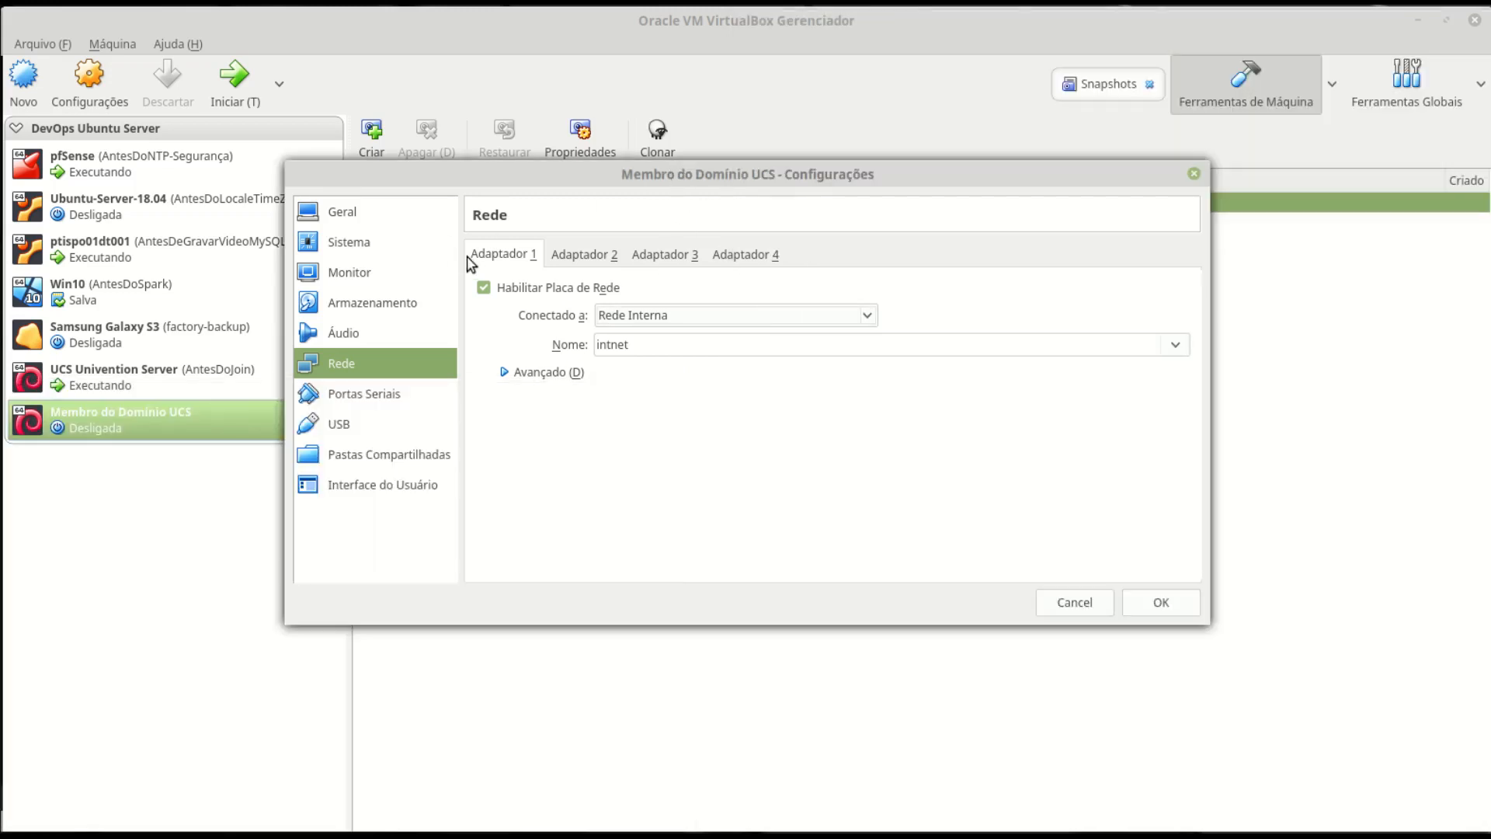
- Show the mini toolbar at the top of the screen and save the settings
left_click(391, 394)
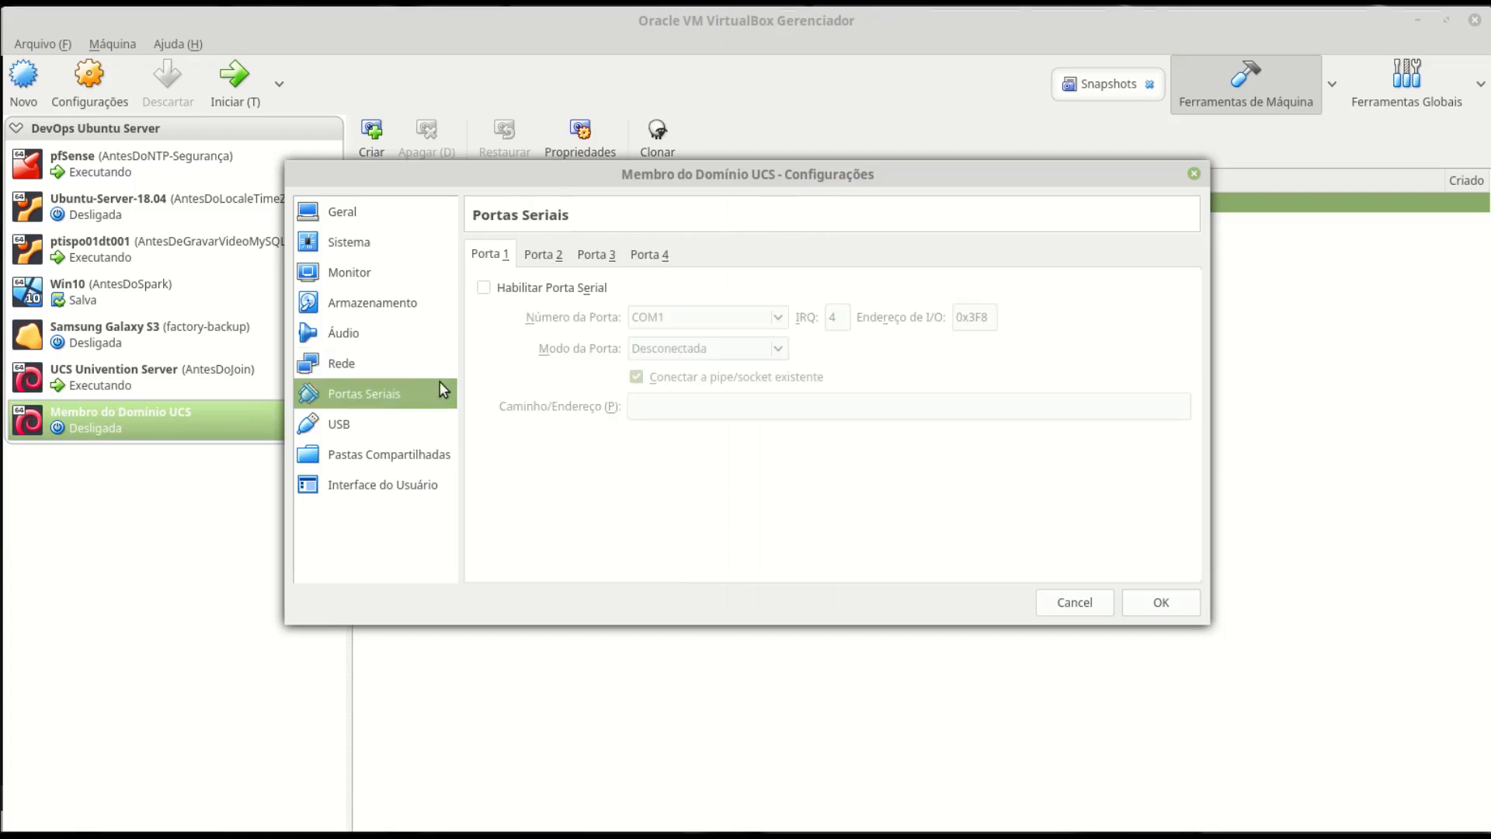
left_click(361, 427)
left_click(403, 458)
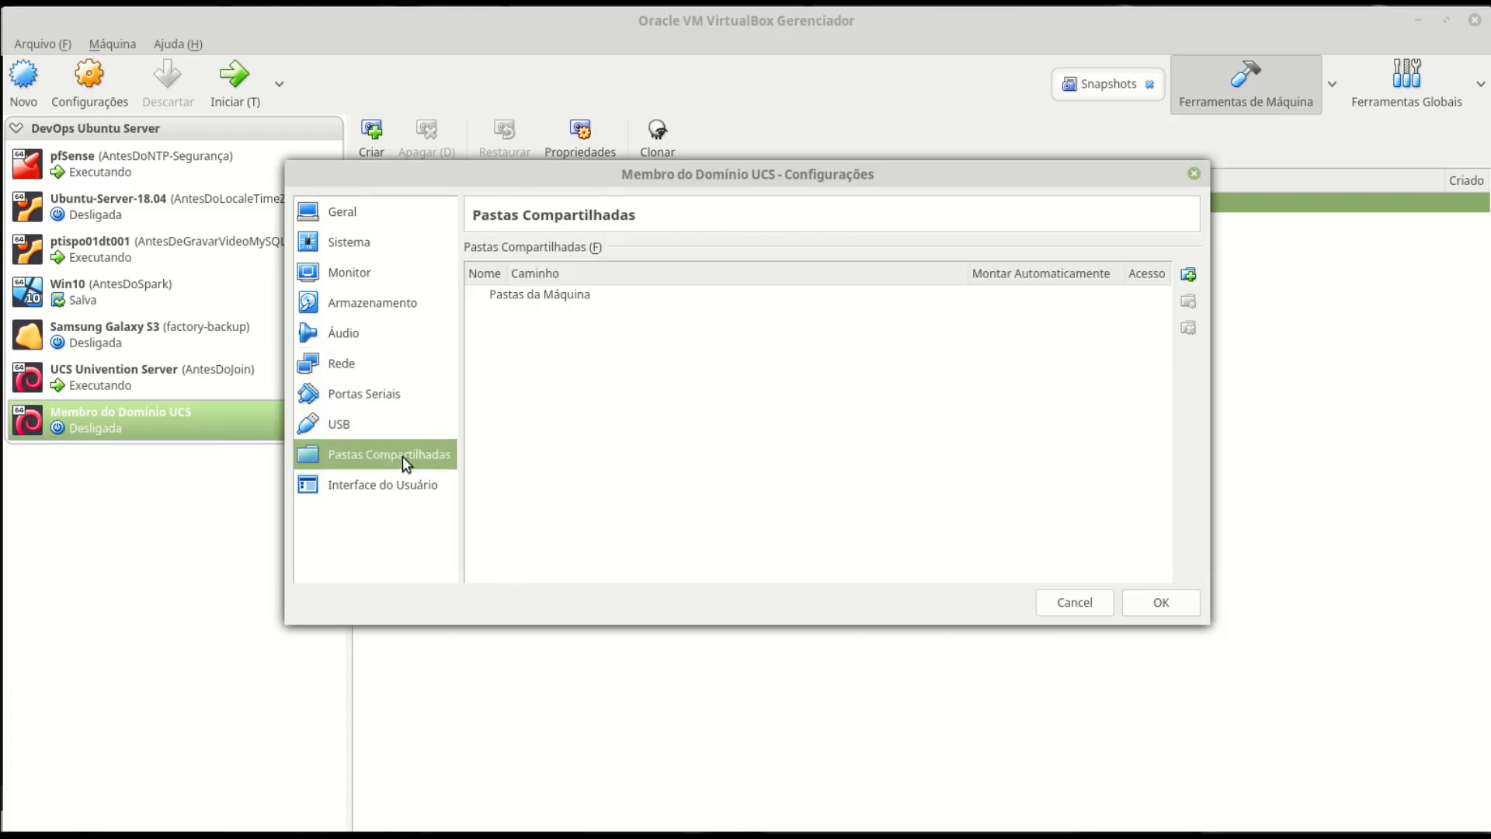
left_click(402, 499)
left_click(785, 320)
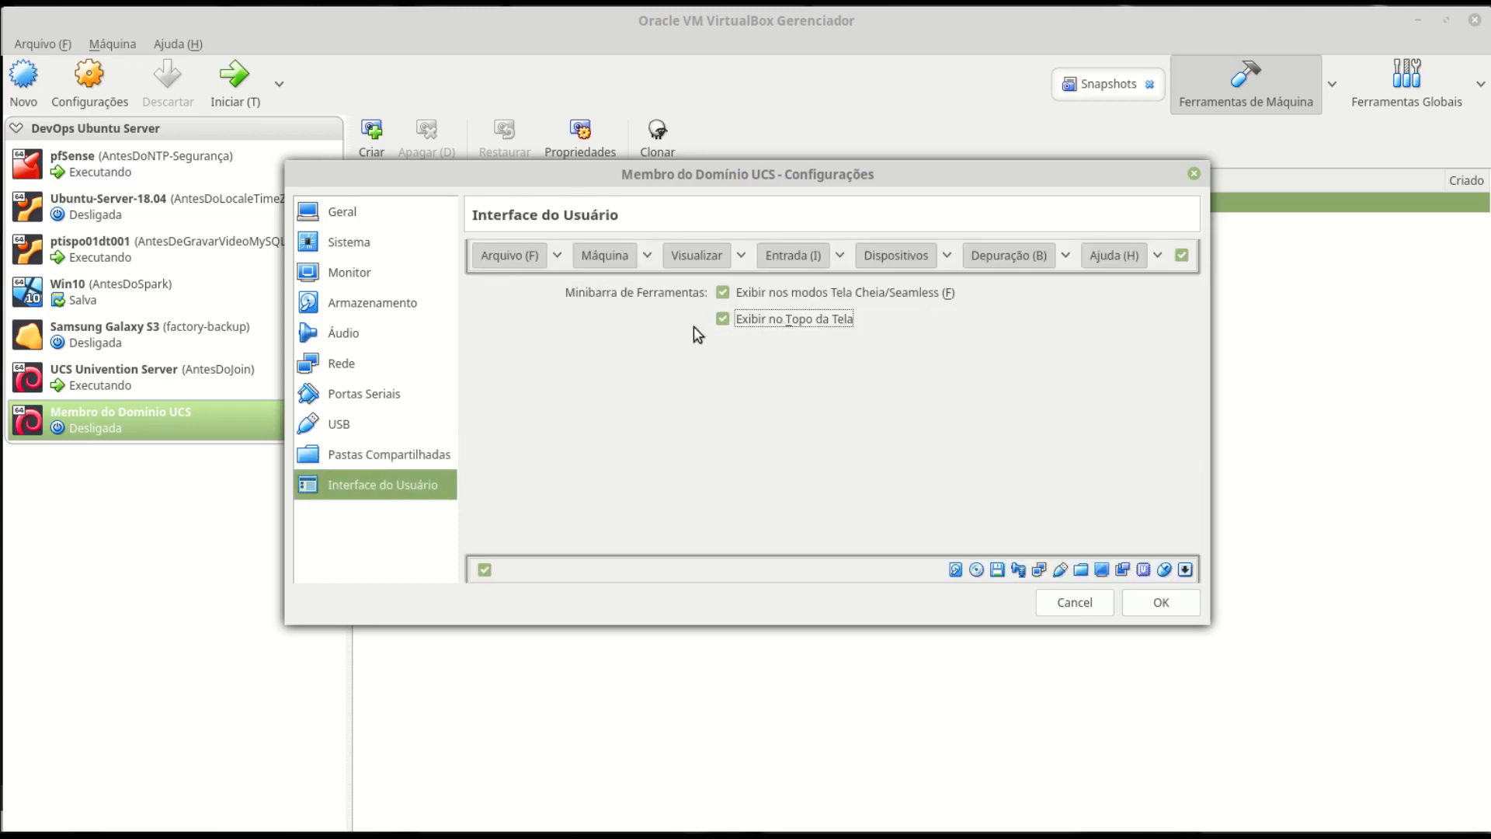
left_click(1162, 607)
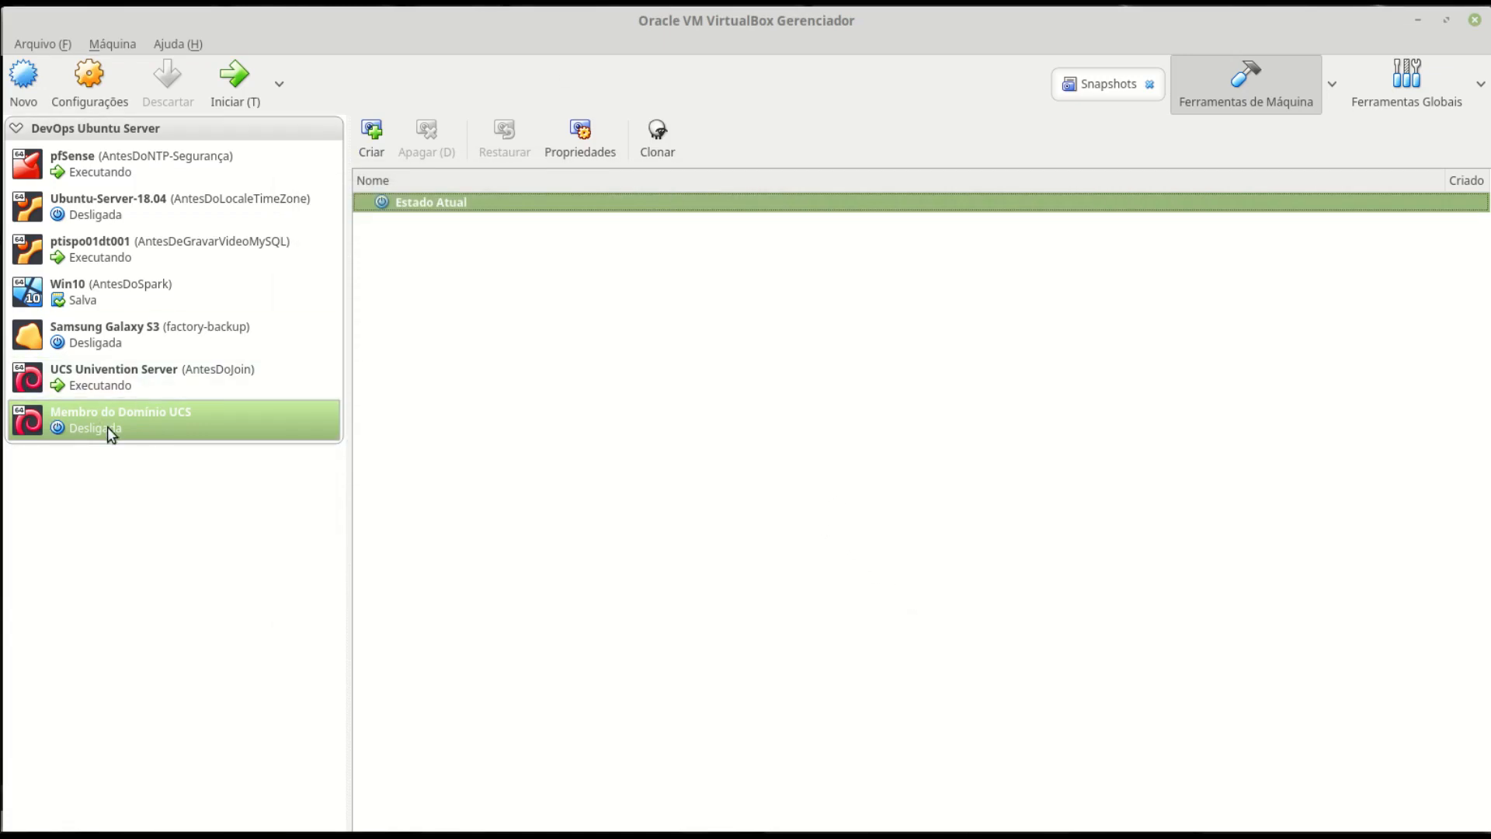
- Start Membro do Domínio UCS booting from UCS-Installation-amd64-4.4.iso
left_click(225, 90)
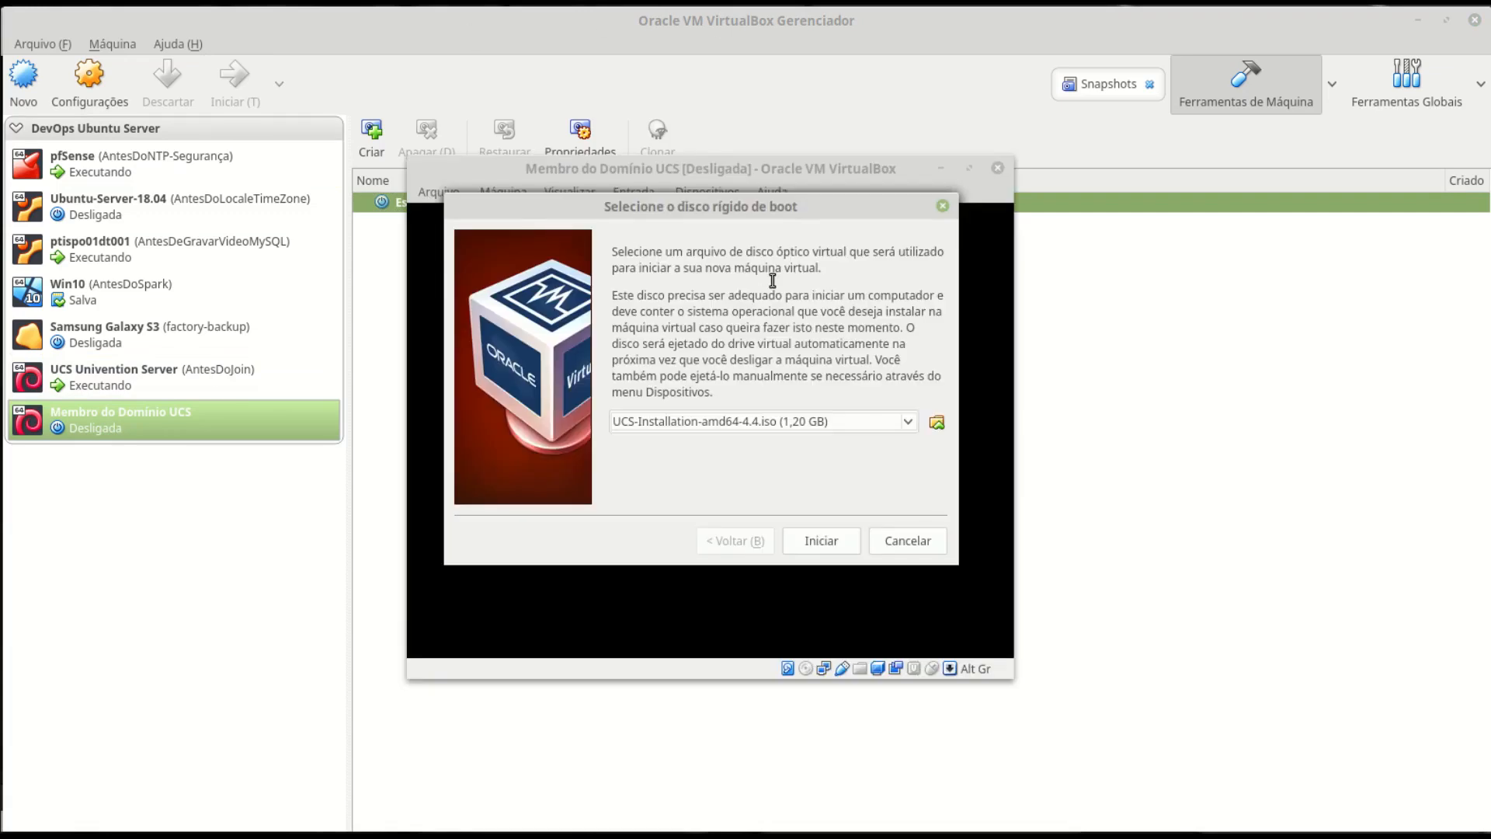
left_click(936, 426)
left_click(618, 231)
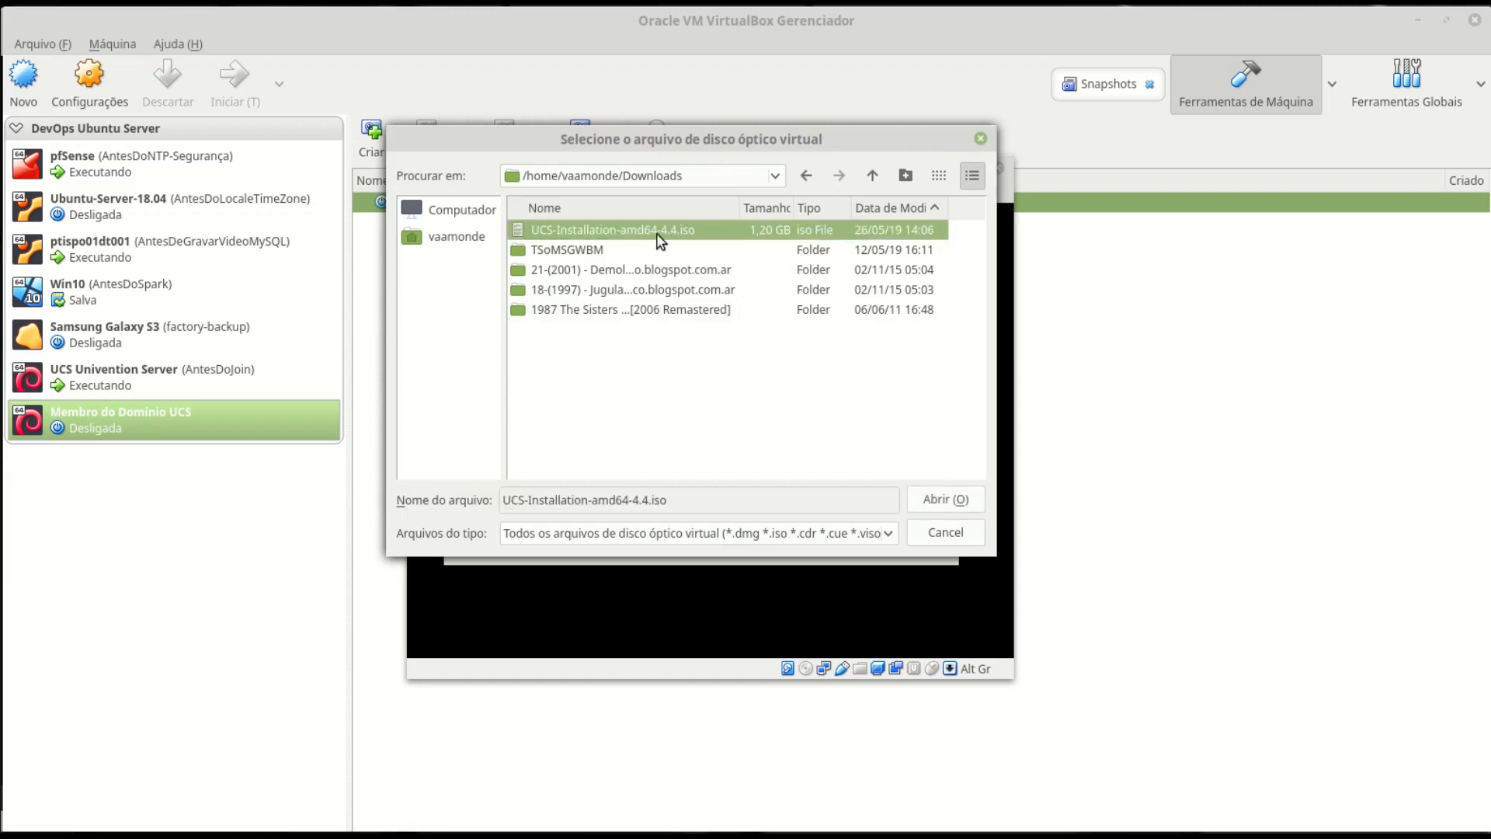
left_click(947, 499)
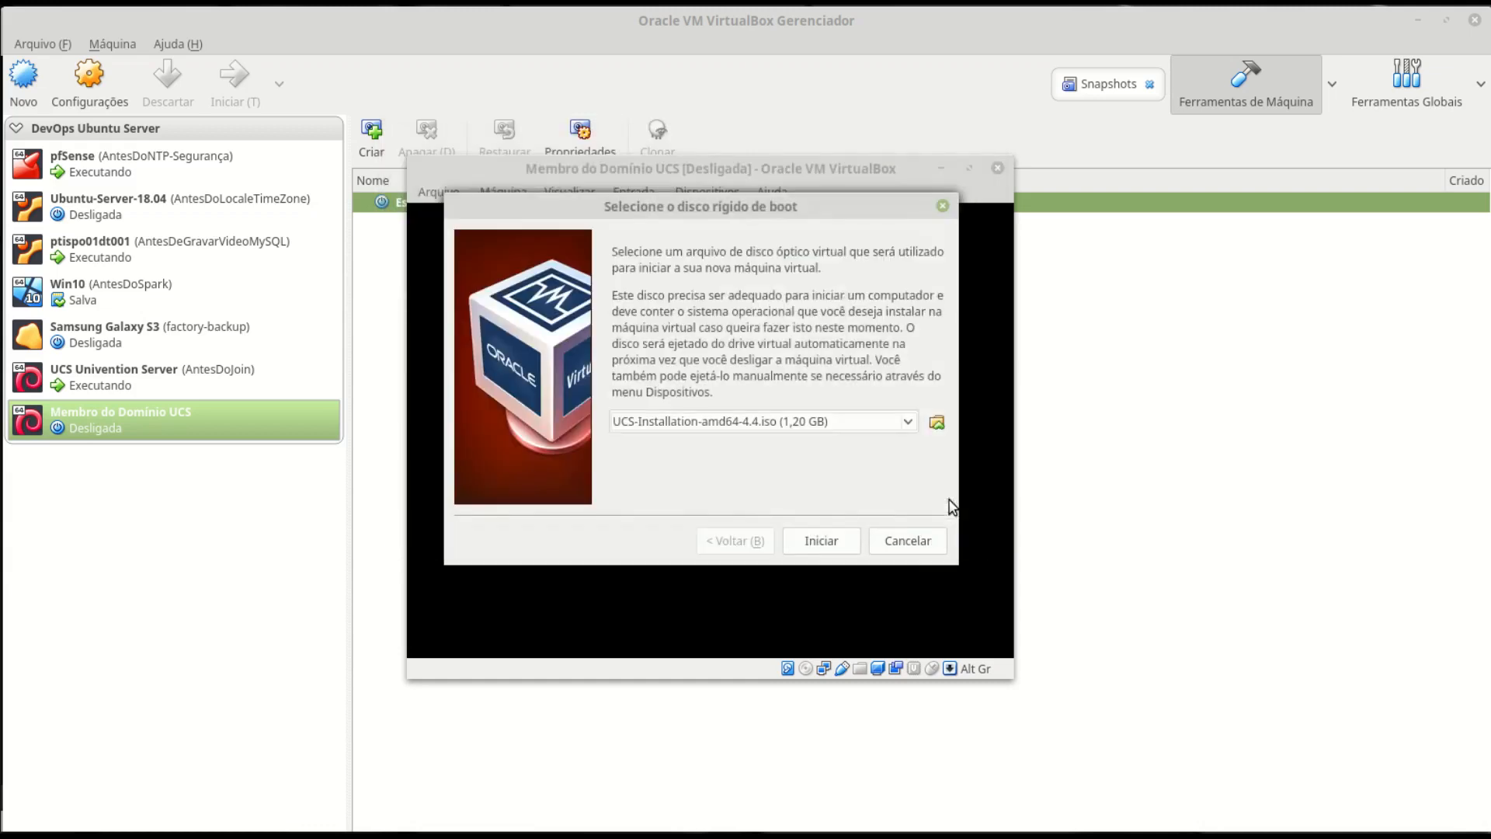
left_click(822, 544)
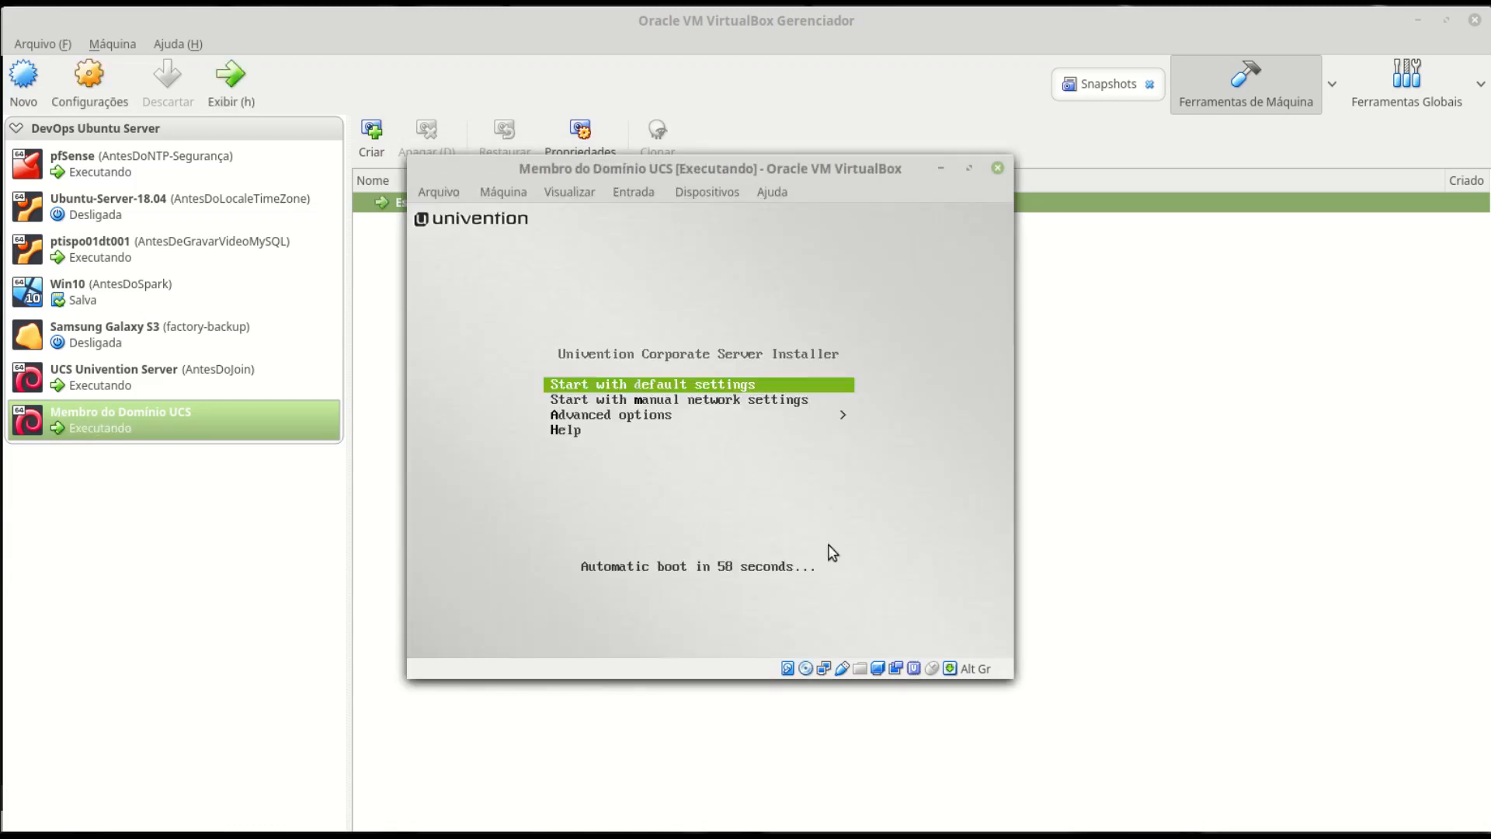
- Launch the installer with manual network settings, choosing Portuguese (Brazil), Brazil and Brazilian keyboard
key("Down")
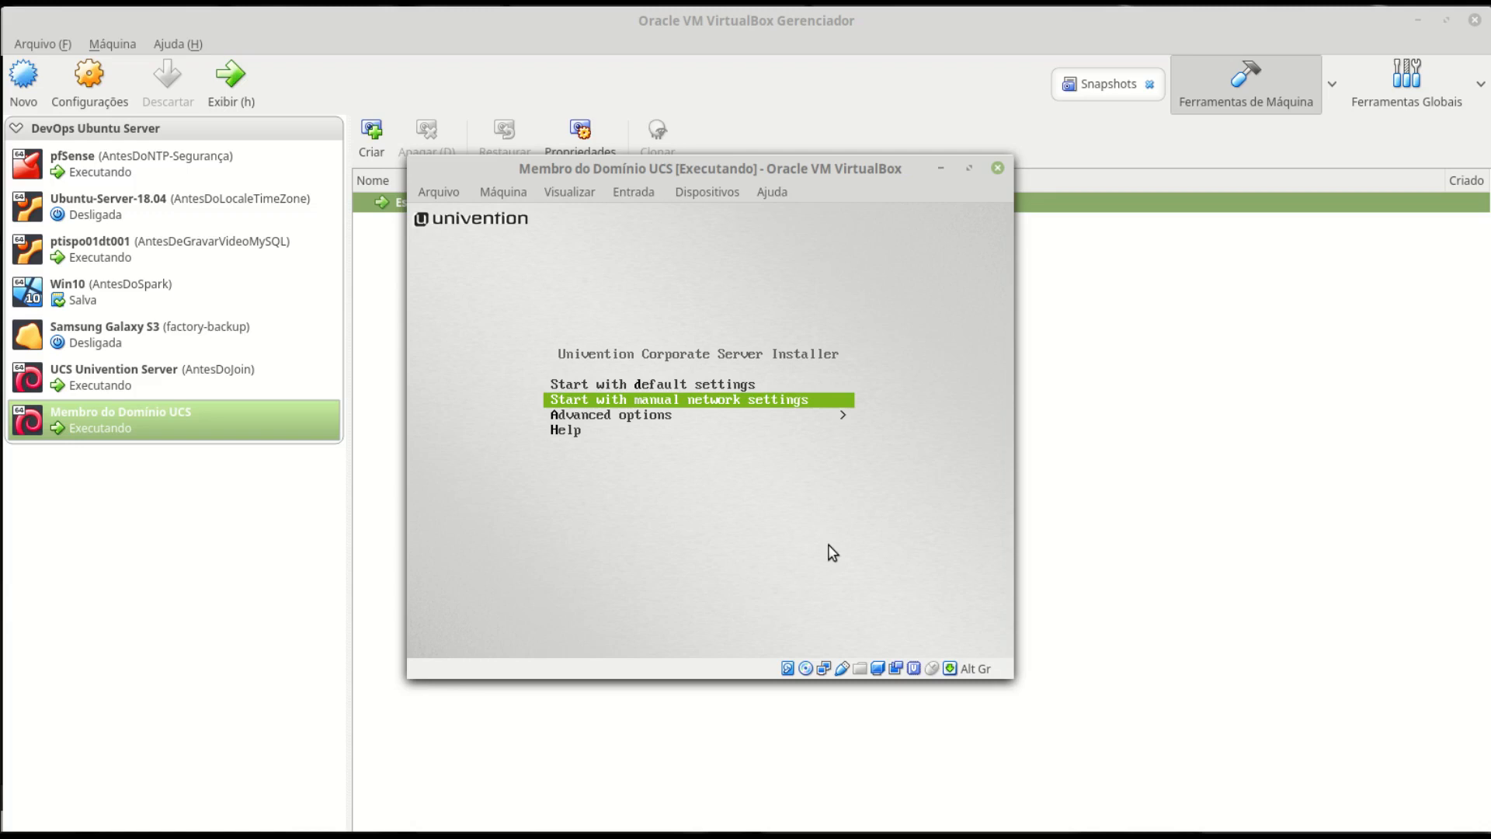
key("Return")
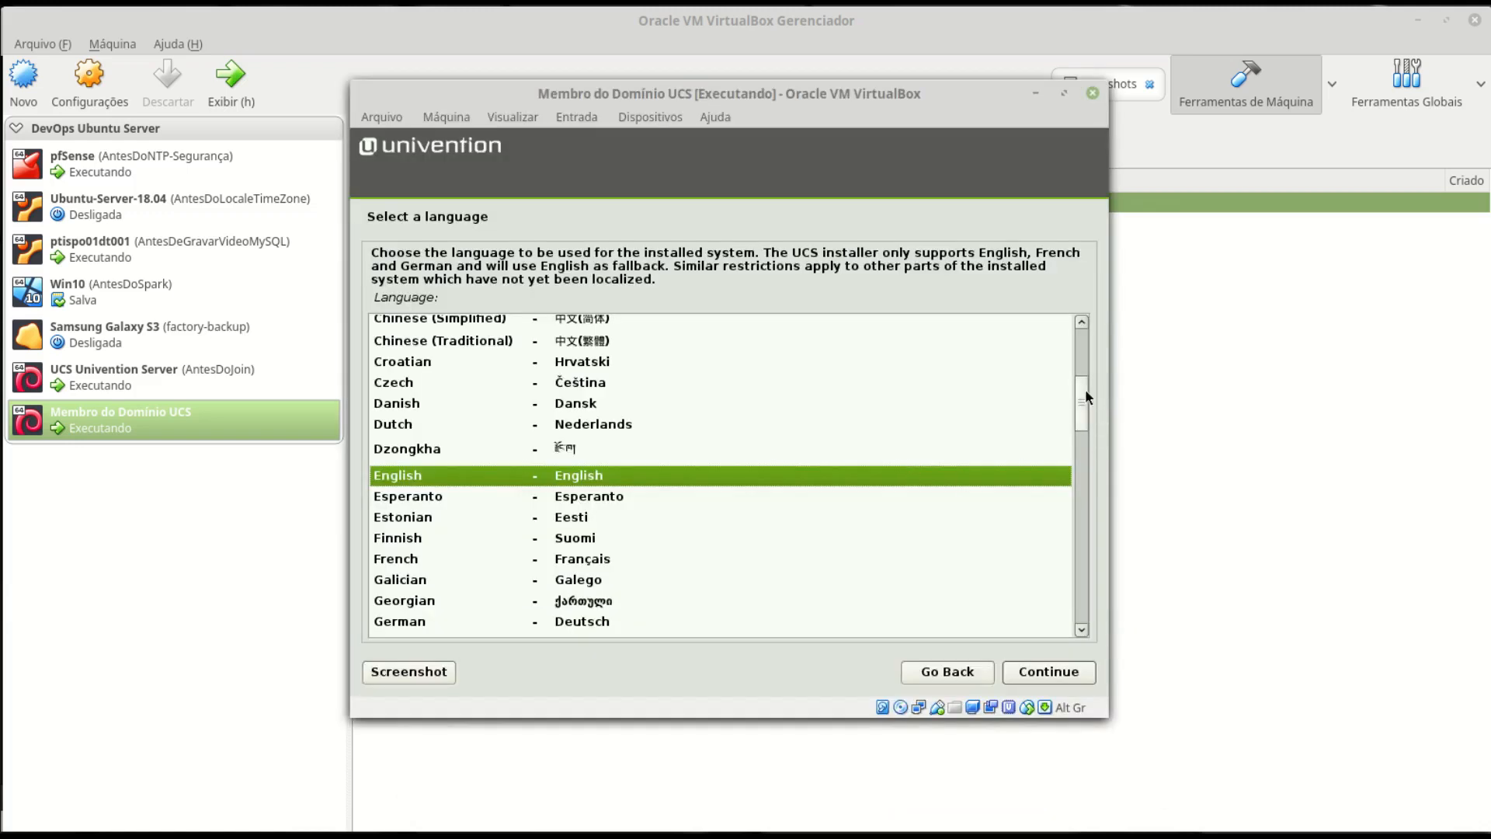
left_click_drag(1084, 397, 1067, 531)
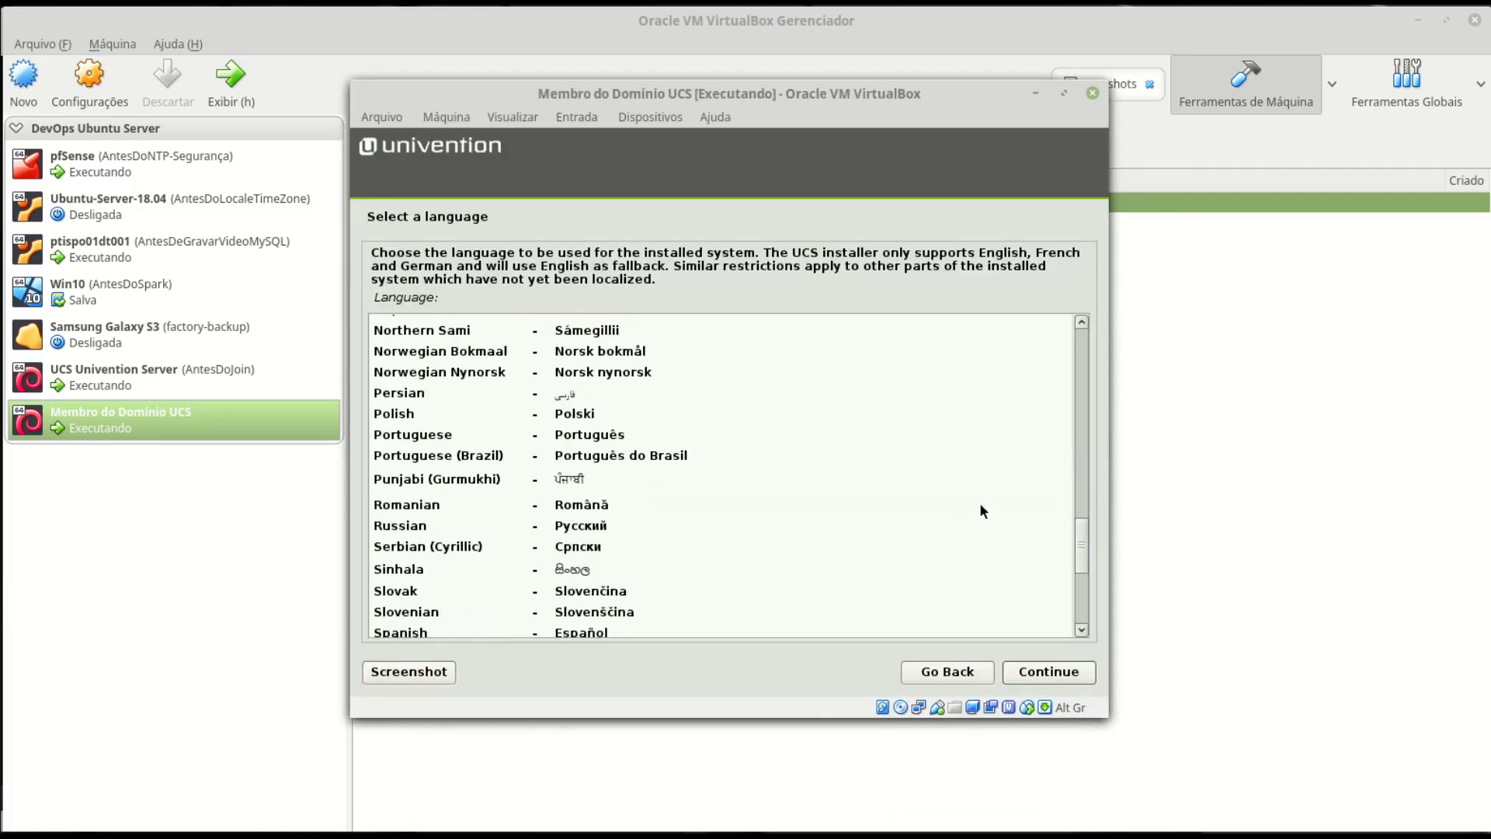
left_click(659, 459)
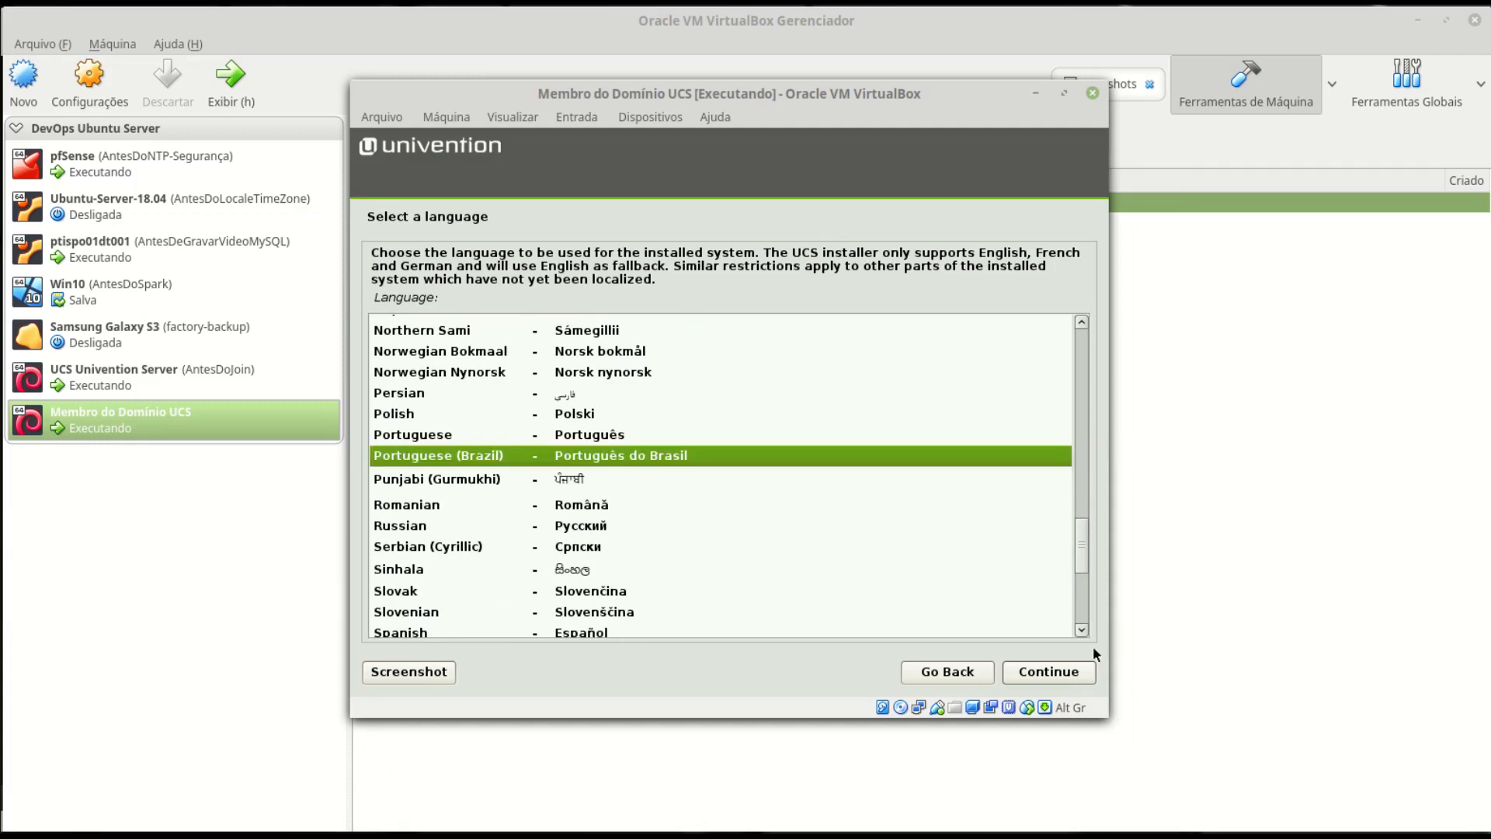
left_click(1061, 681)
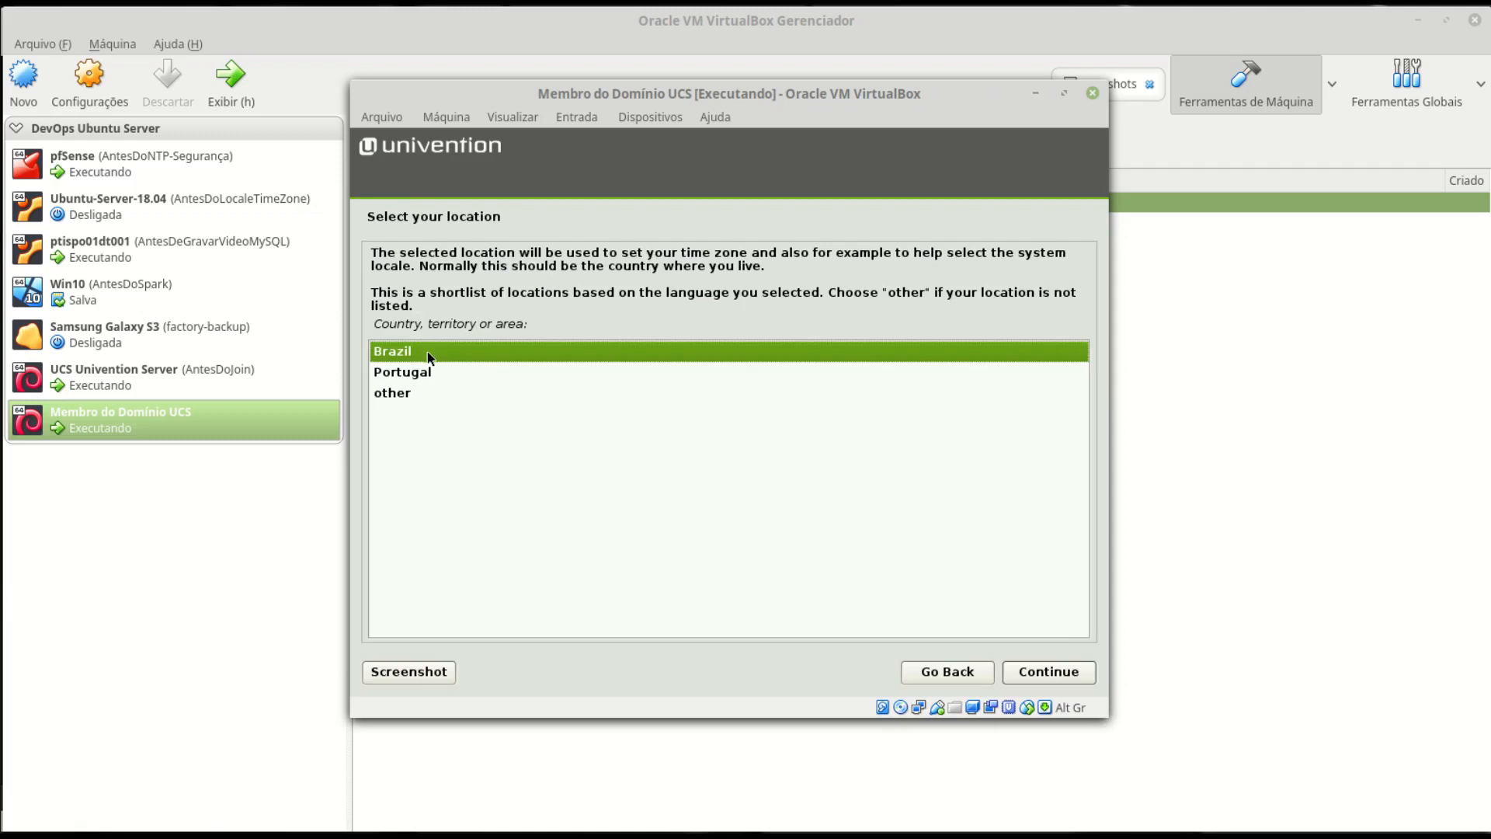
left_click(1073, 679)
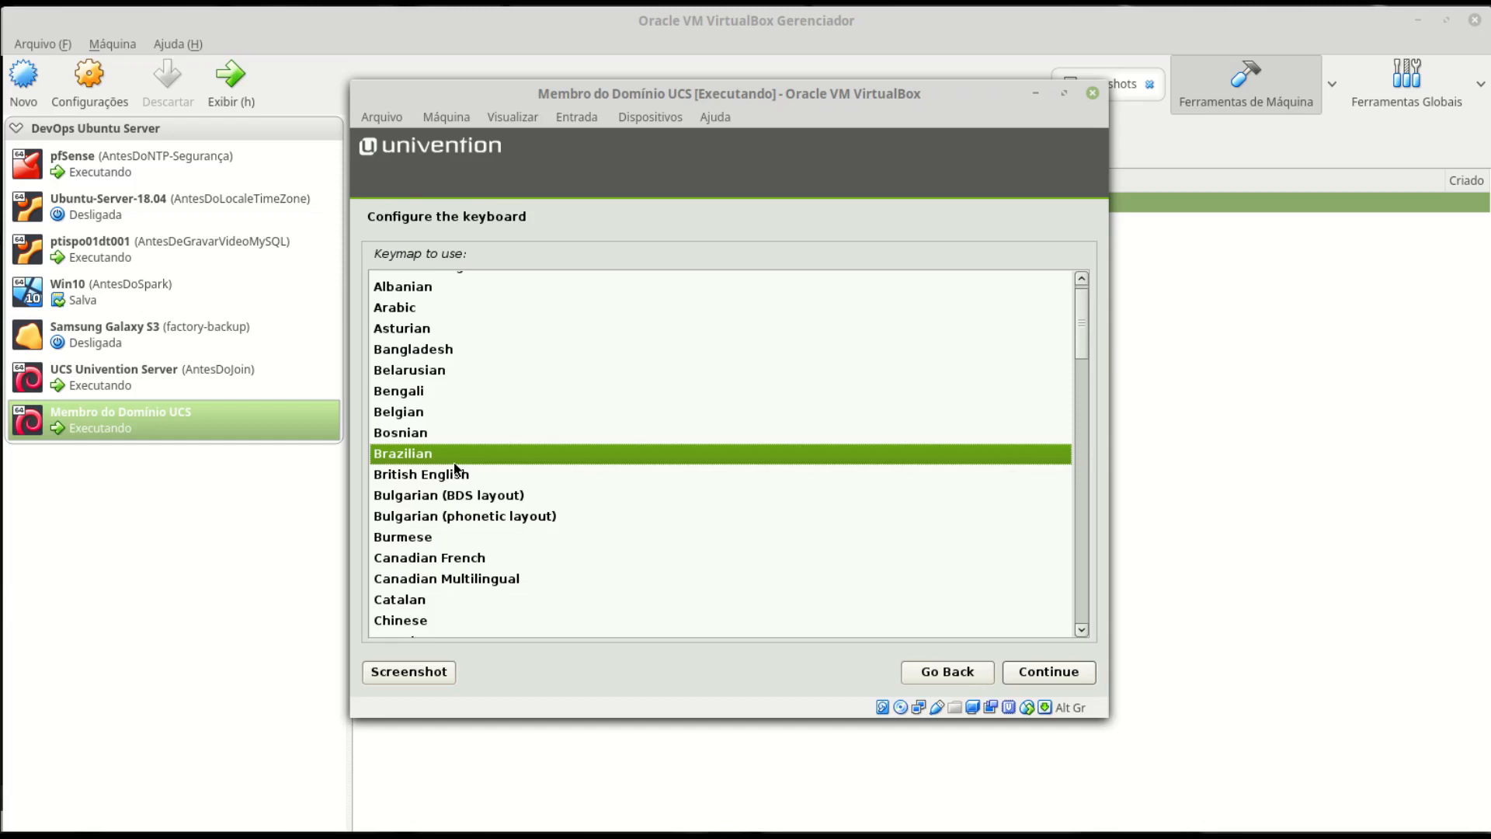
left_click(1061, 674)
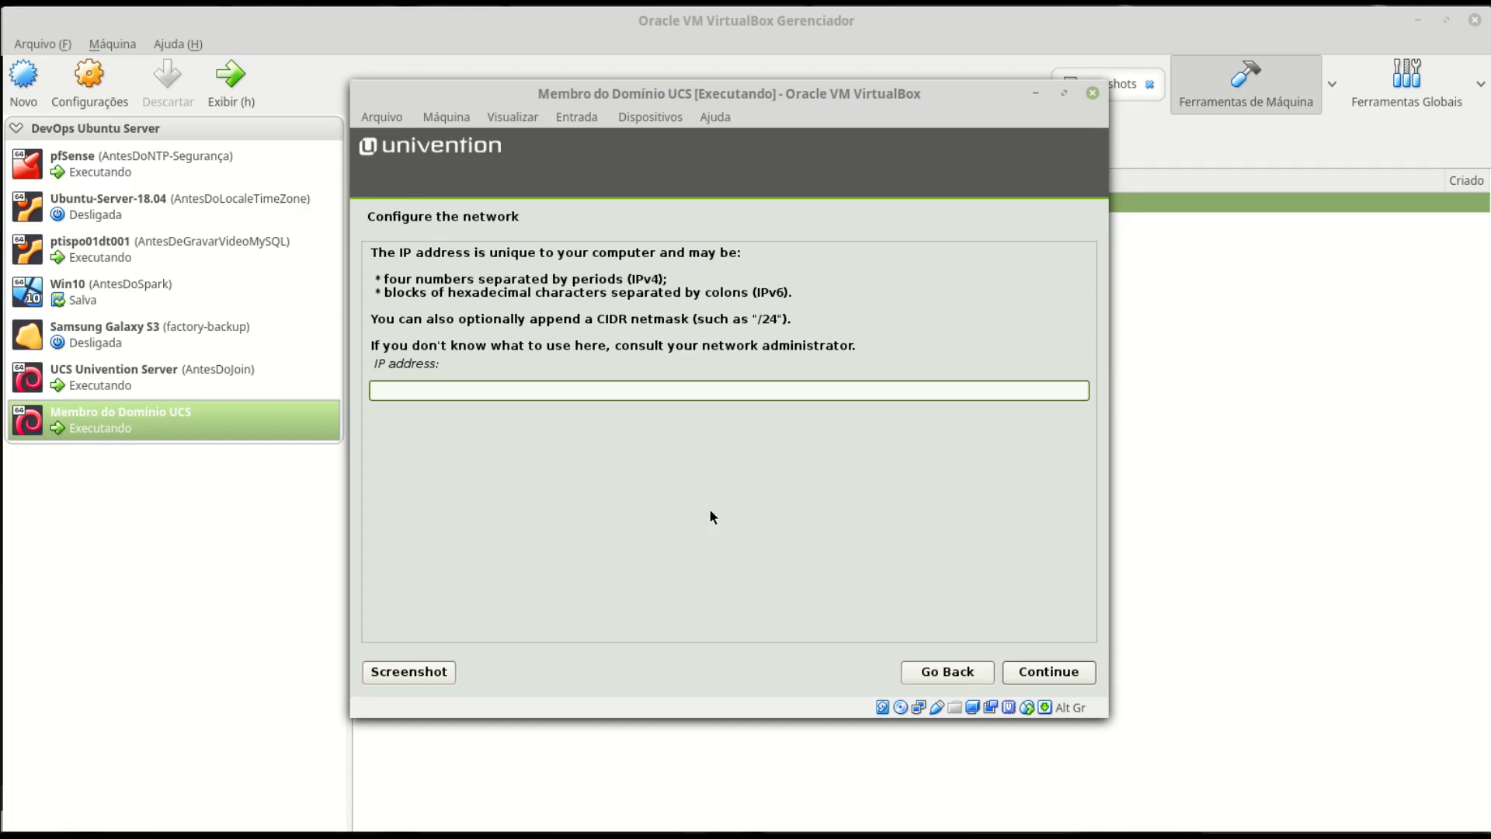
- Set the member server's IP address to 172.16.1.20/24
key("alt+Tab")
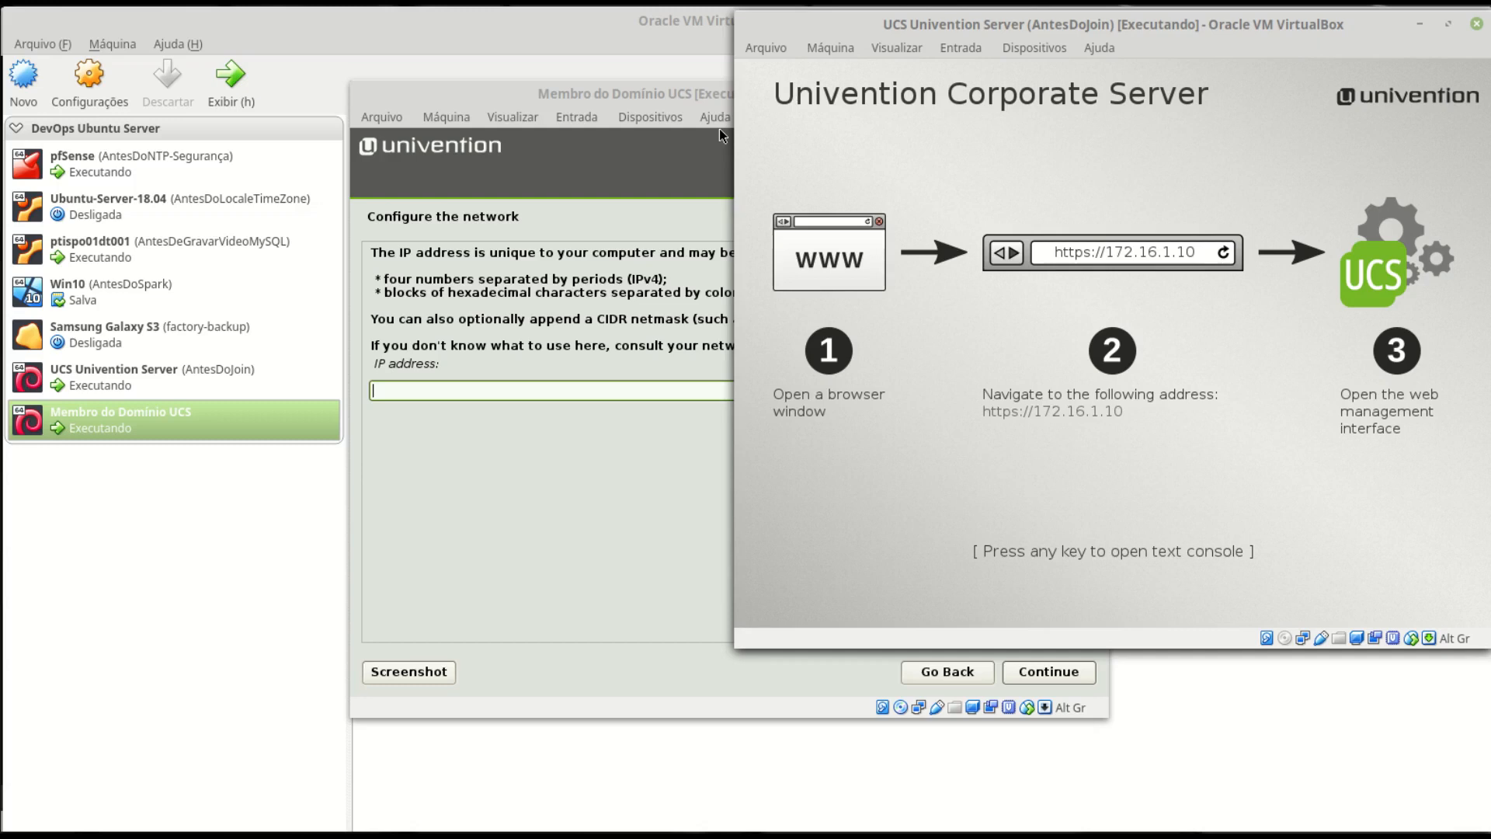
left_click(1420, 25)
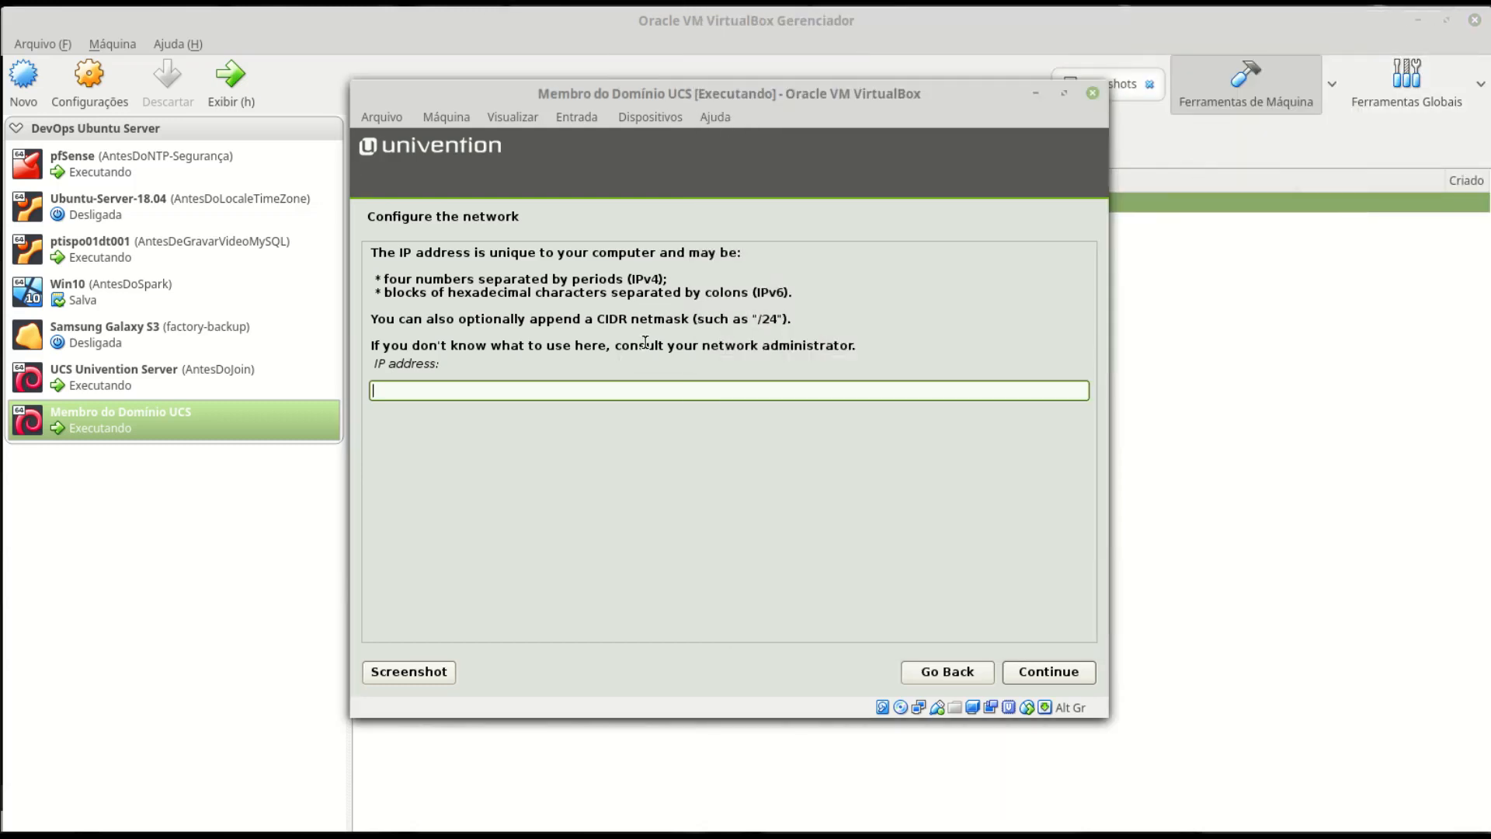
type("172.16.1.20")
type("/24")
left_click(1066, 678)
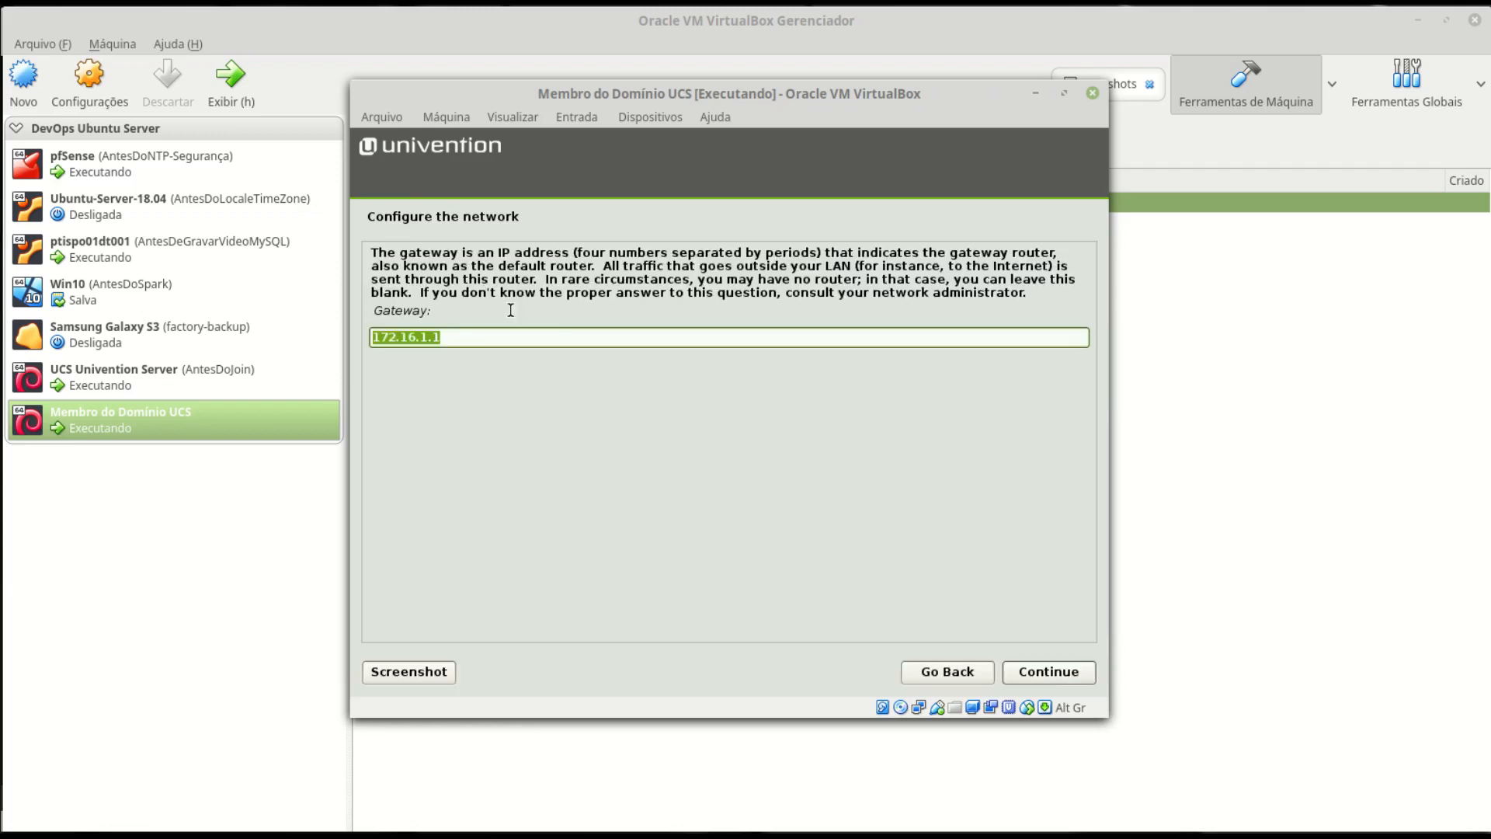
- Change the gateway address to 172.16.1.254
left_click(482, 343)
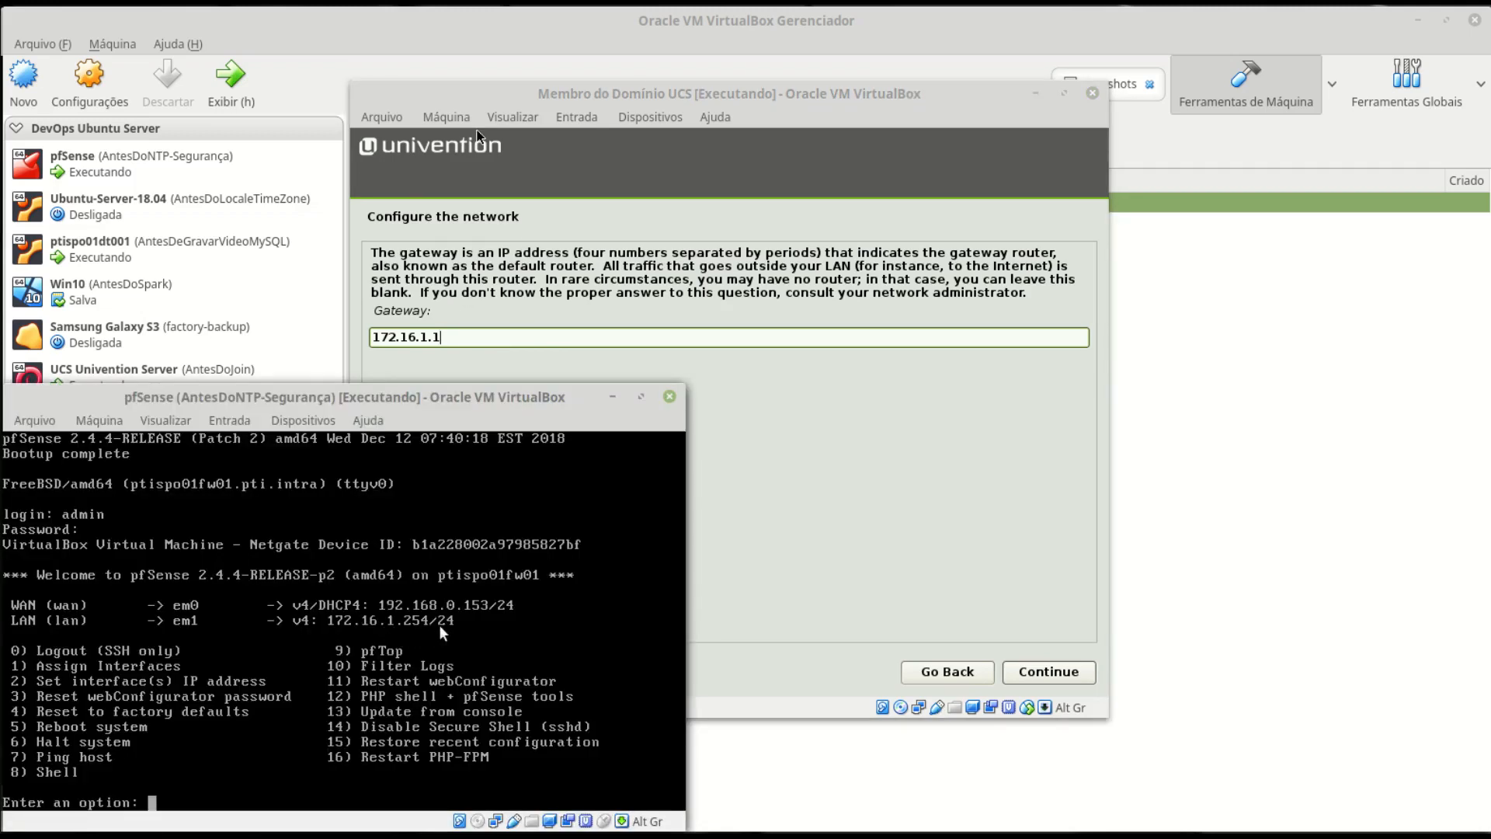
left_click(729, 96)
key("BackSpace")
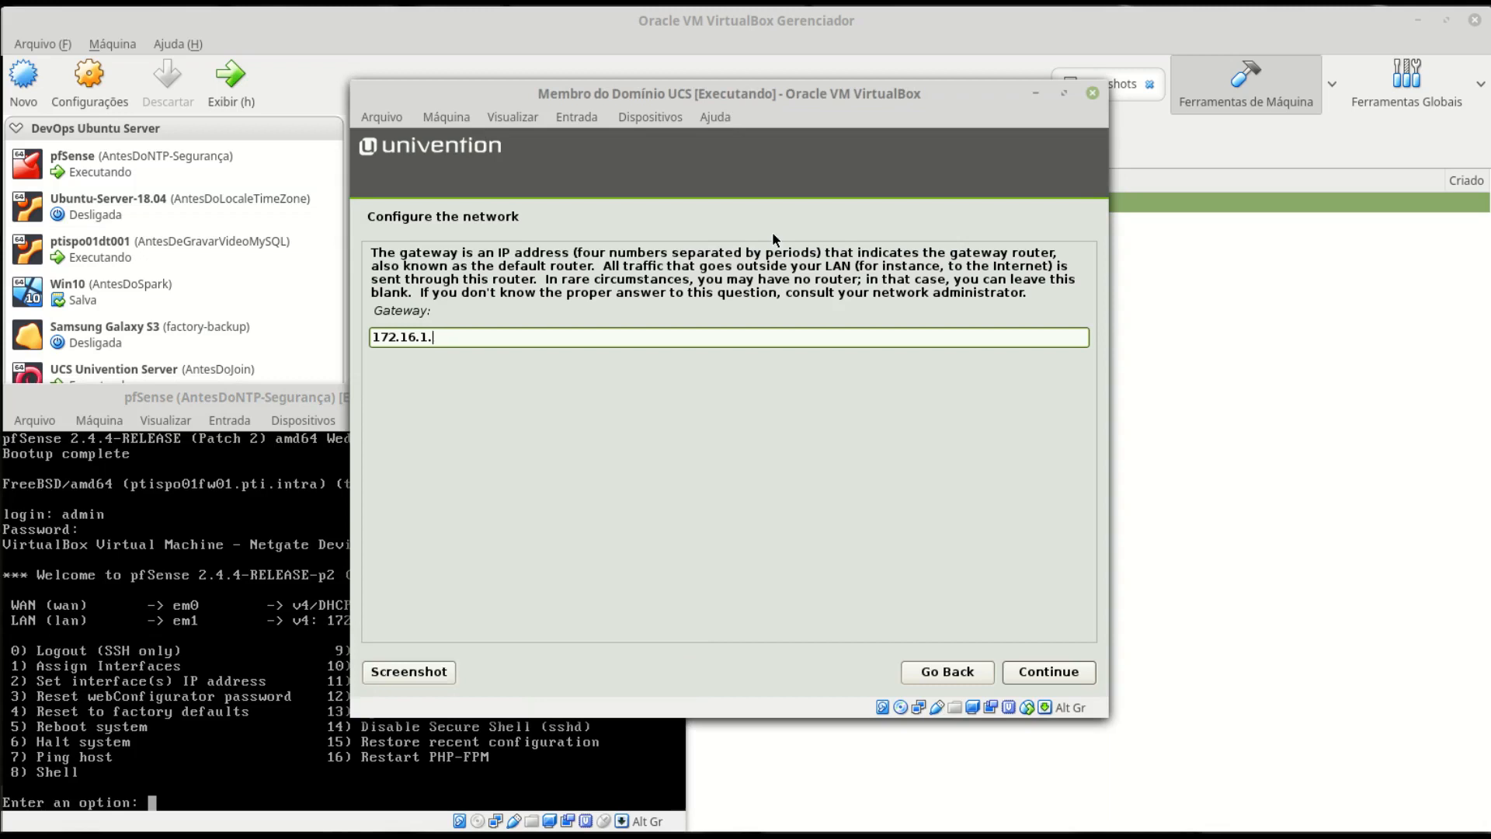
type("254")
left_click(1070, 678)
- Enter name servers 172.16.1.10, 172.16.1.20 and 172.16.1.254
key("End")
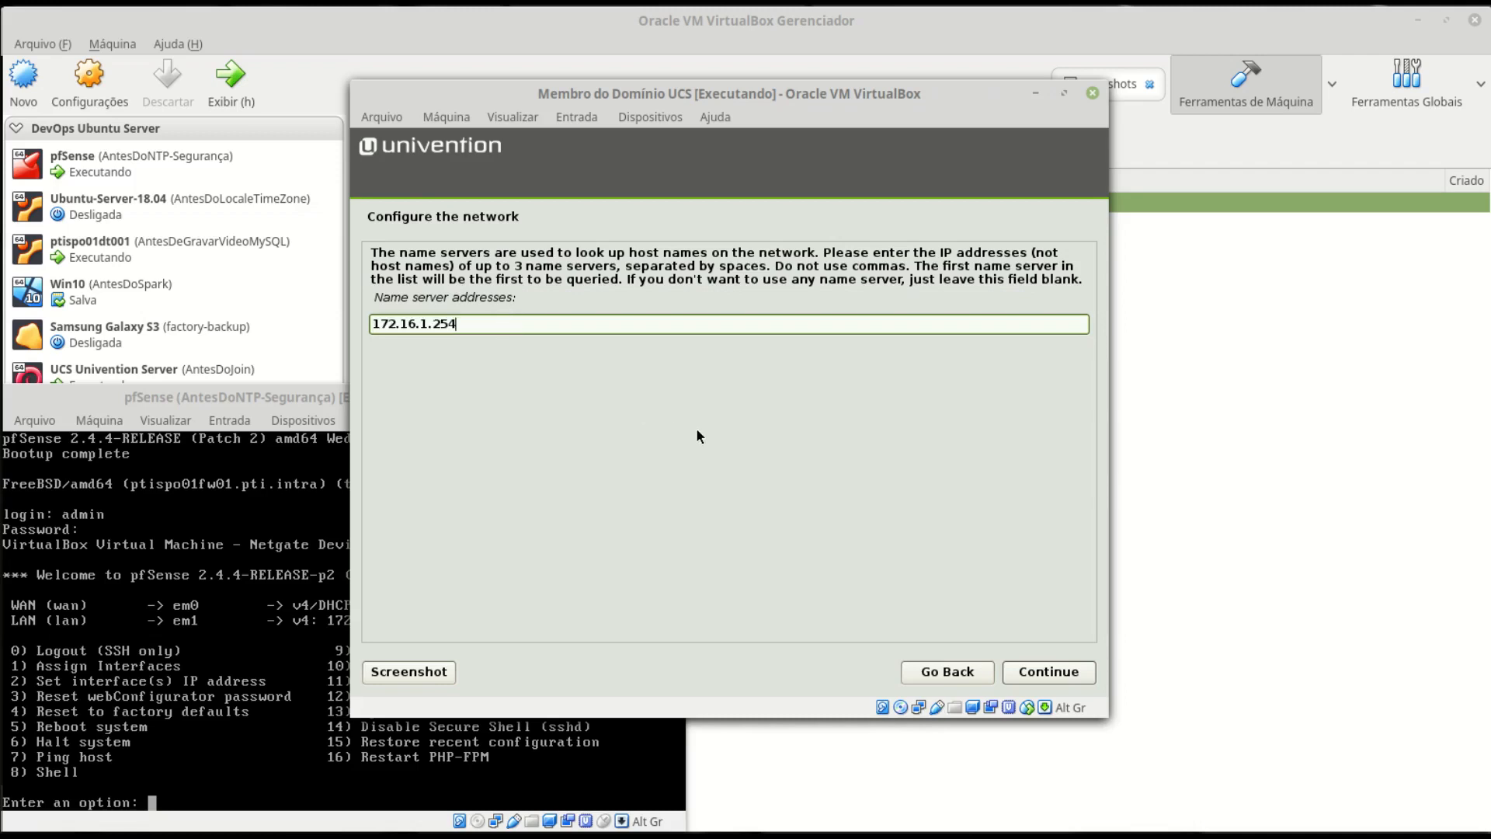
key("BackSpace")
key("BackSpace")
key("BackSpace")
type("10")
key("alt+Tab")
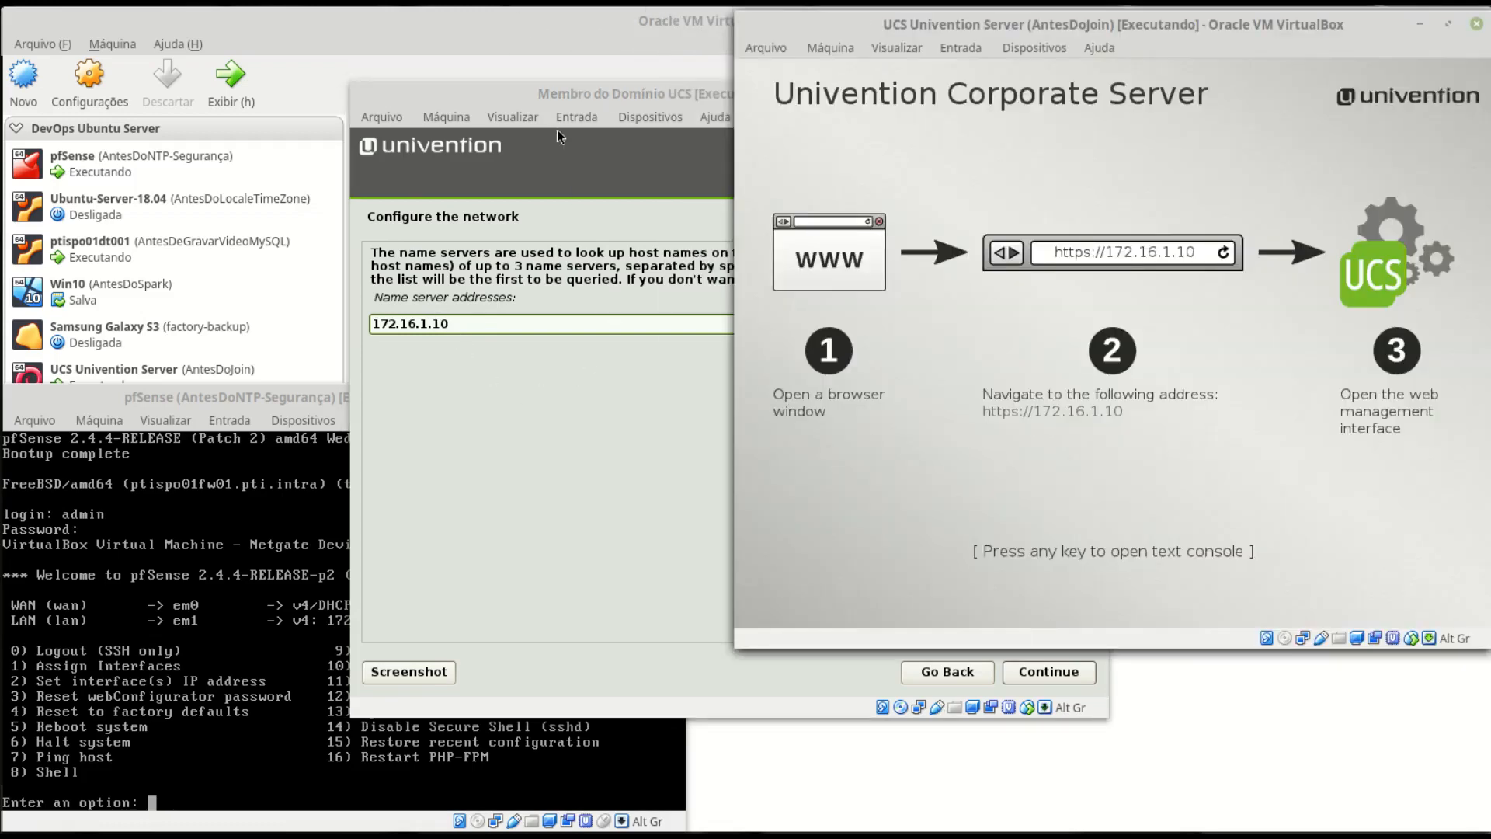
left_click(653, 87)
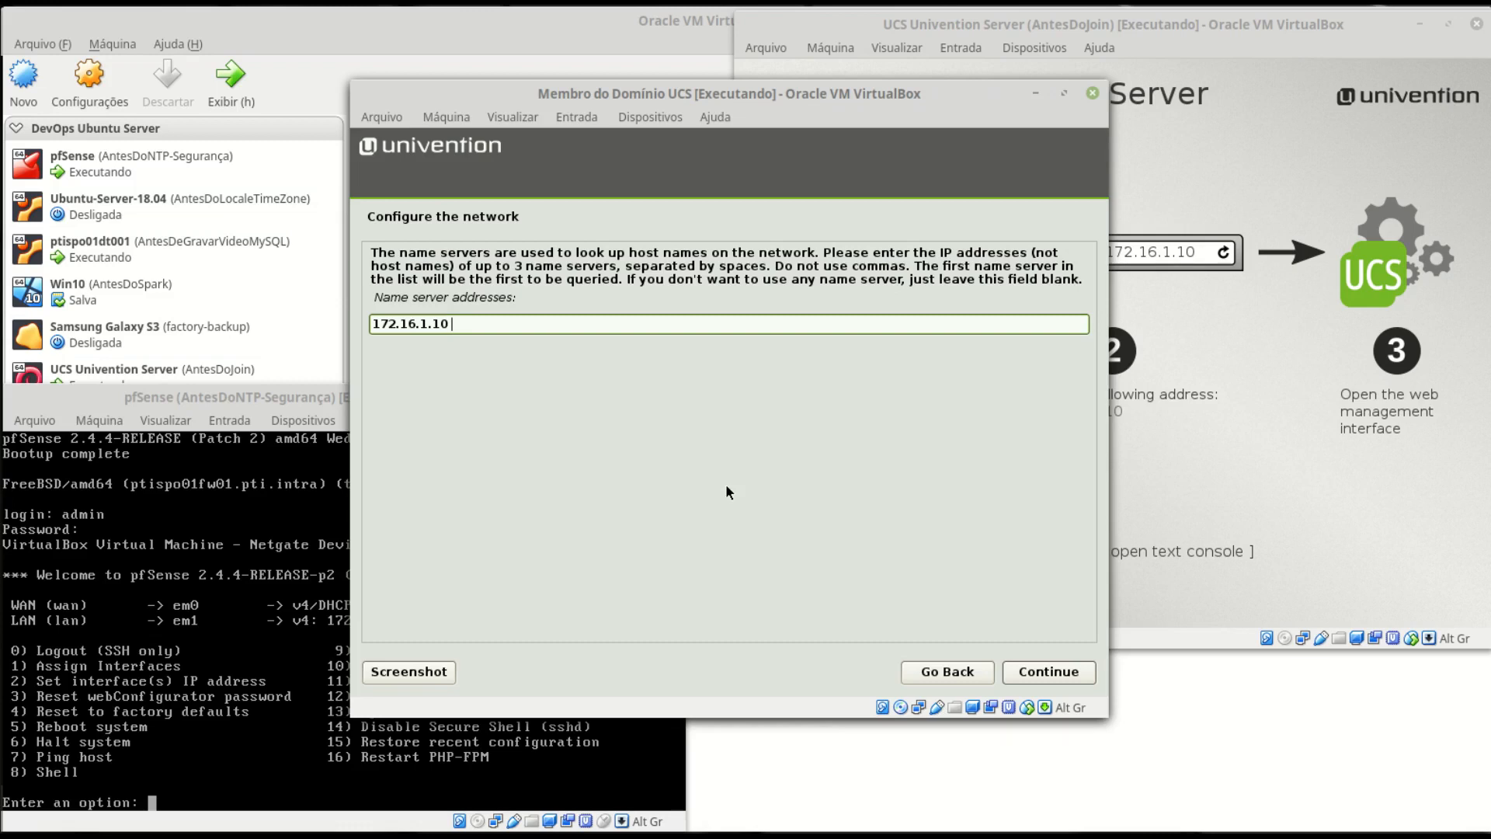
type("172.16.1.20")
type("172.16.1.254")
- Set and confirm the root password, showing it in clear text
left_click(1048, 671)
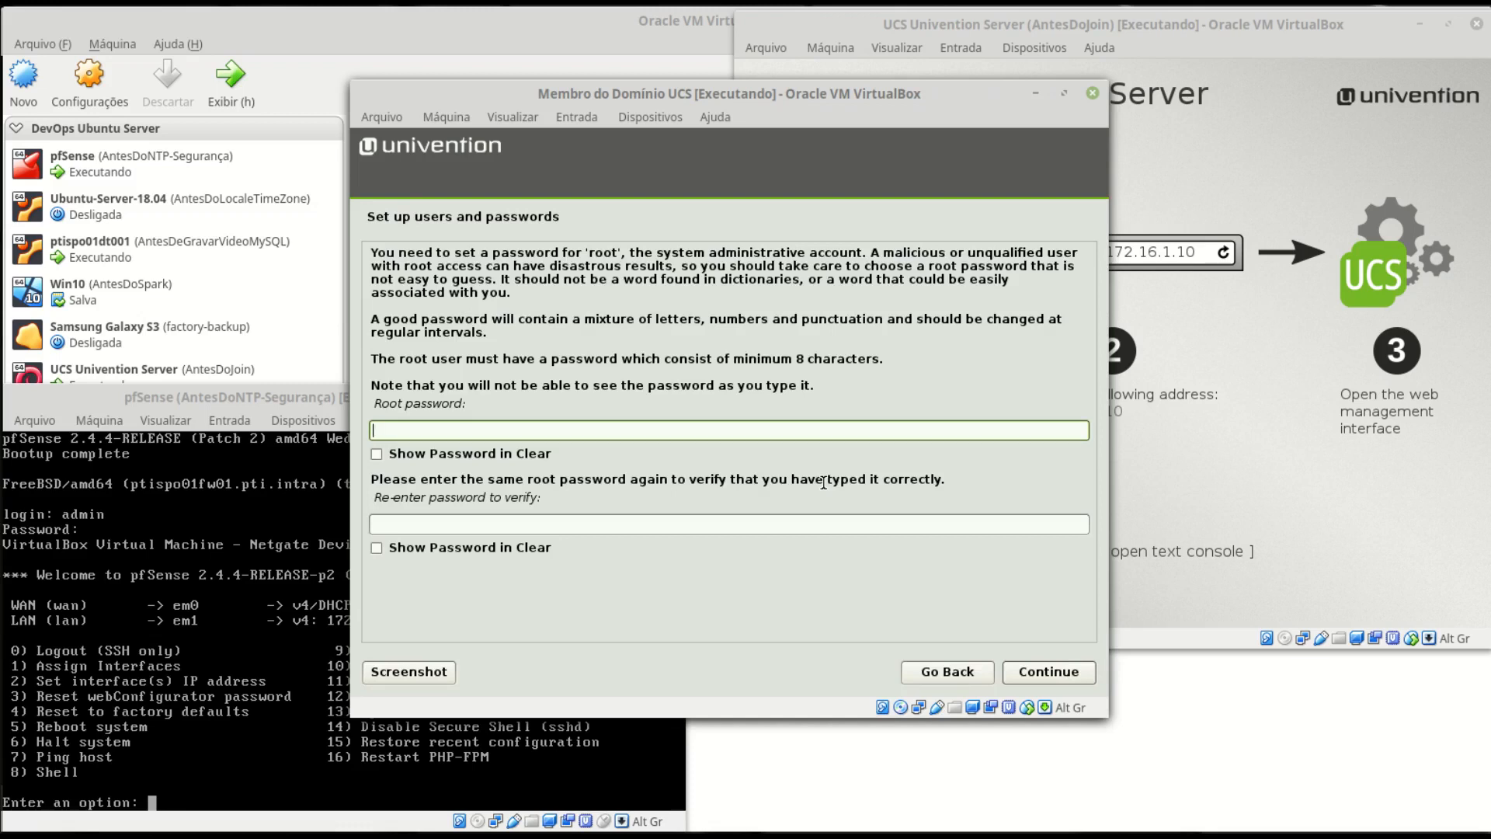
type("••••••••")
left_click(429, 454)
left_click(473, 525)
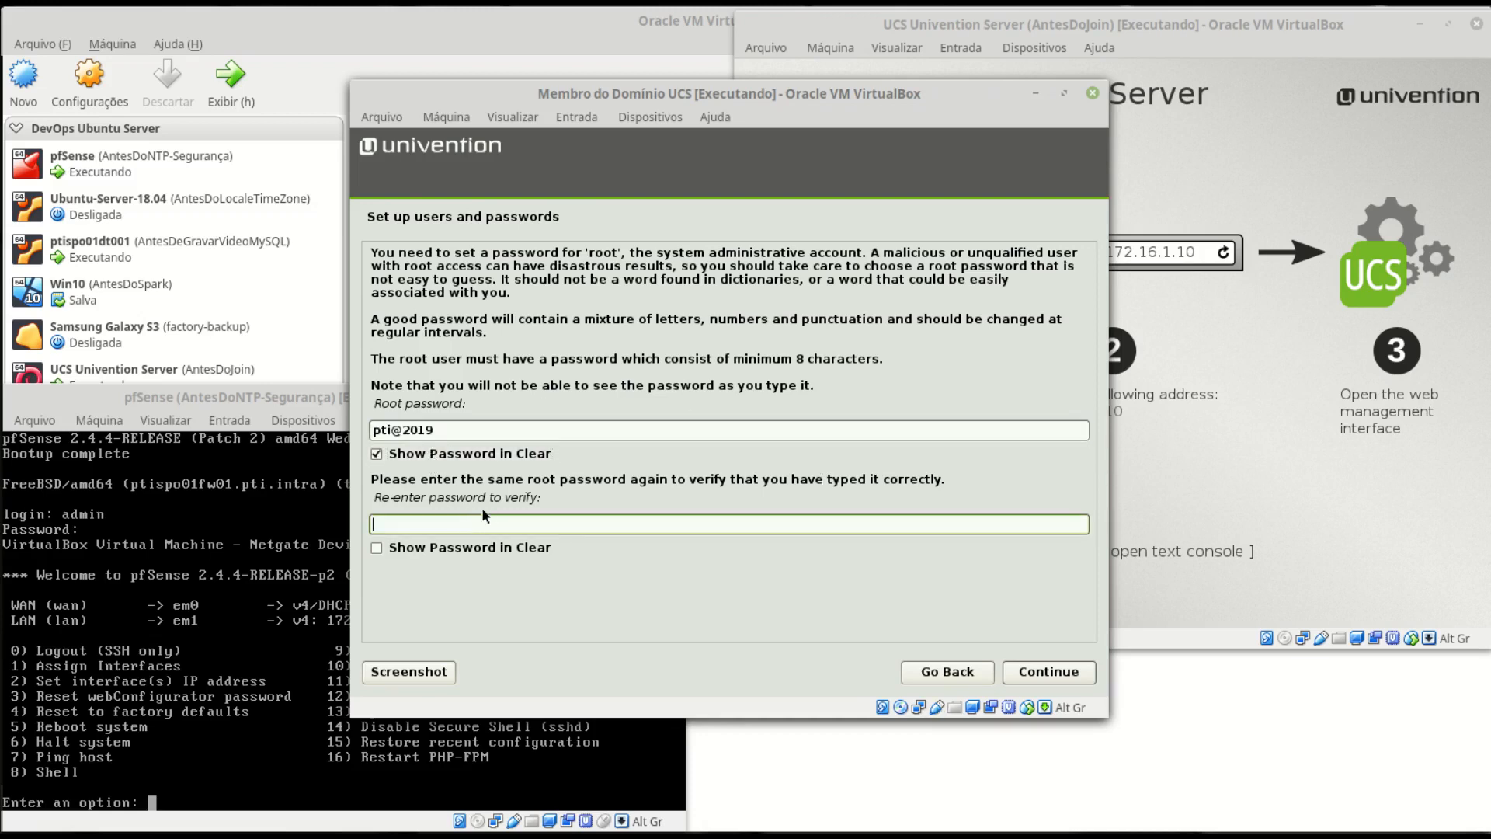
left_click(480, 549)
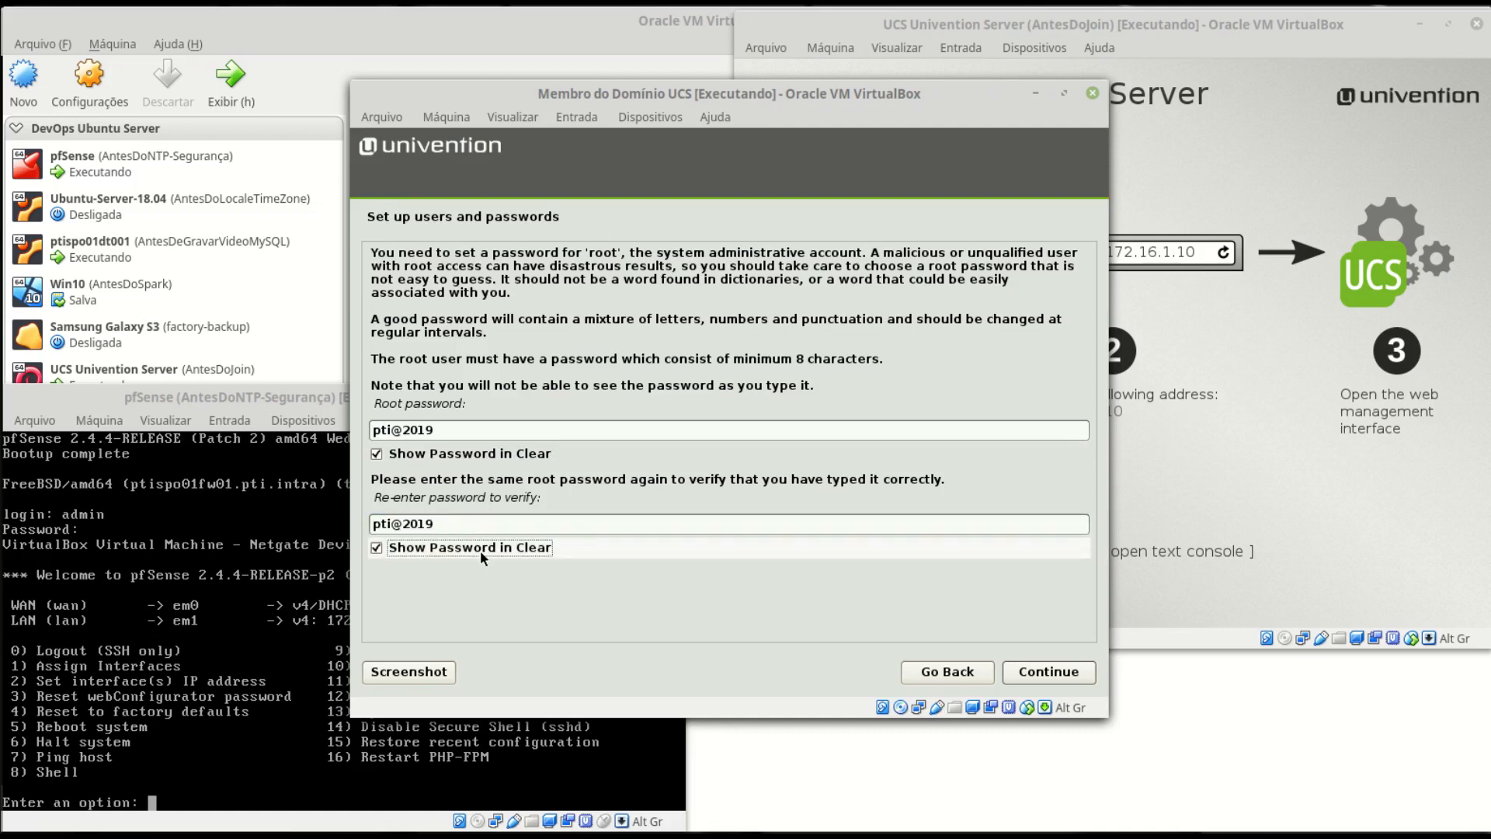
left_click(1050, 671)
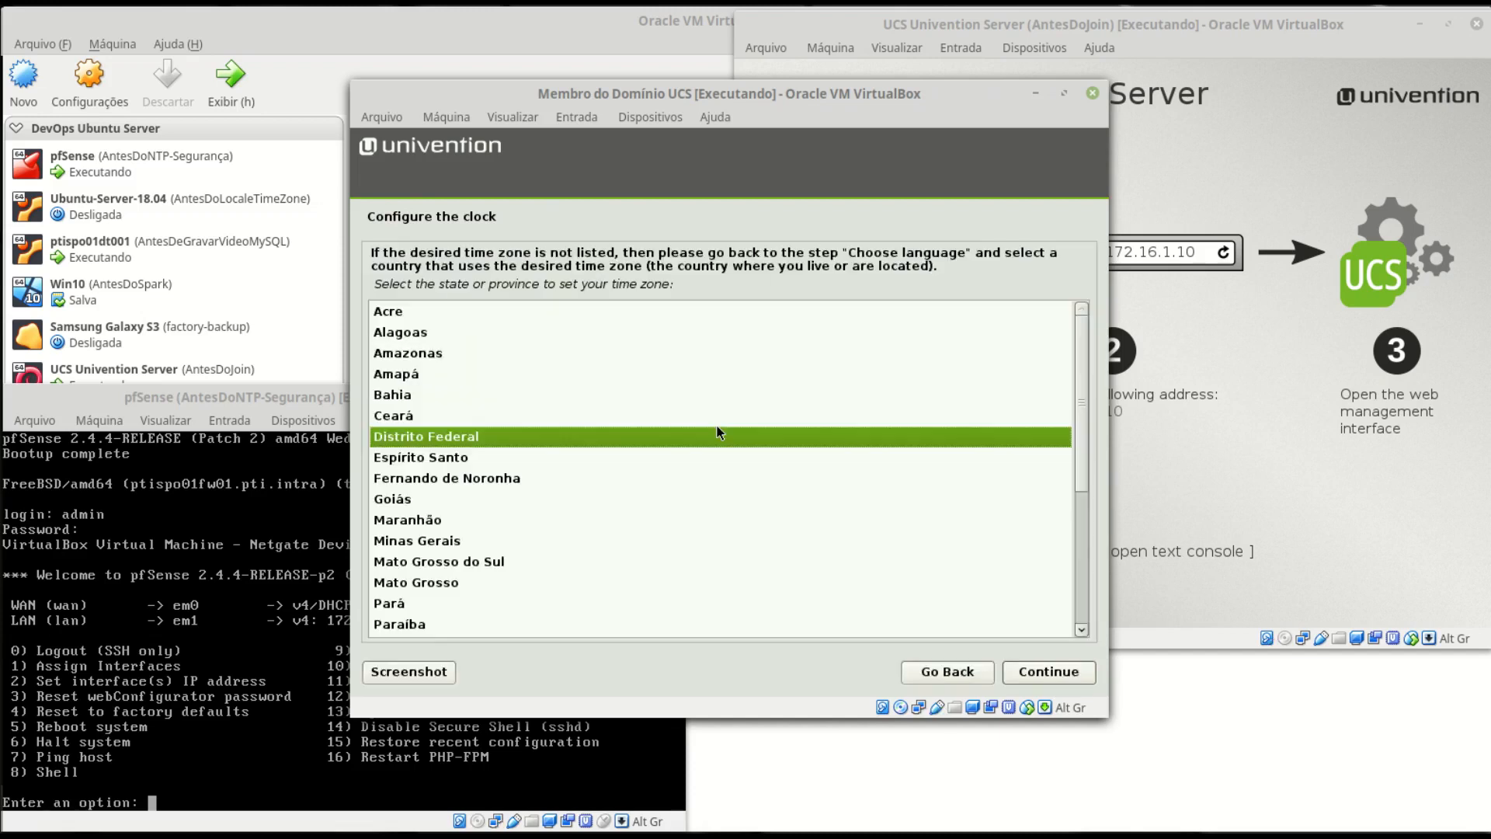
- Choose São Paulo as the time zone
scroll(823, 523, "down", 4)
left_click(437, 608)
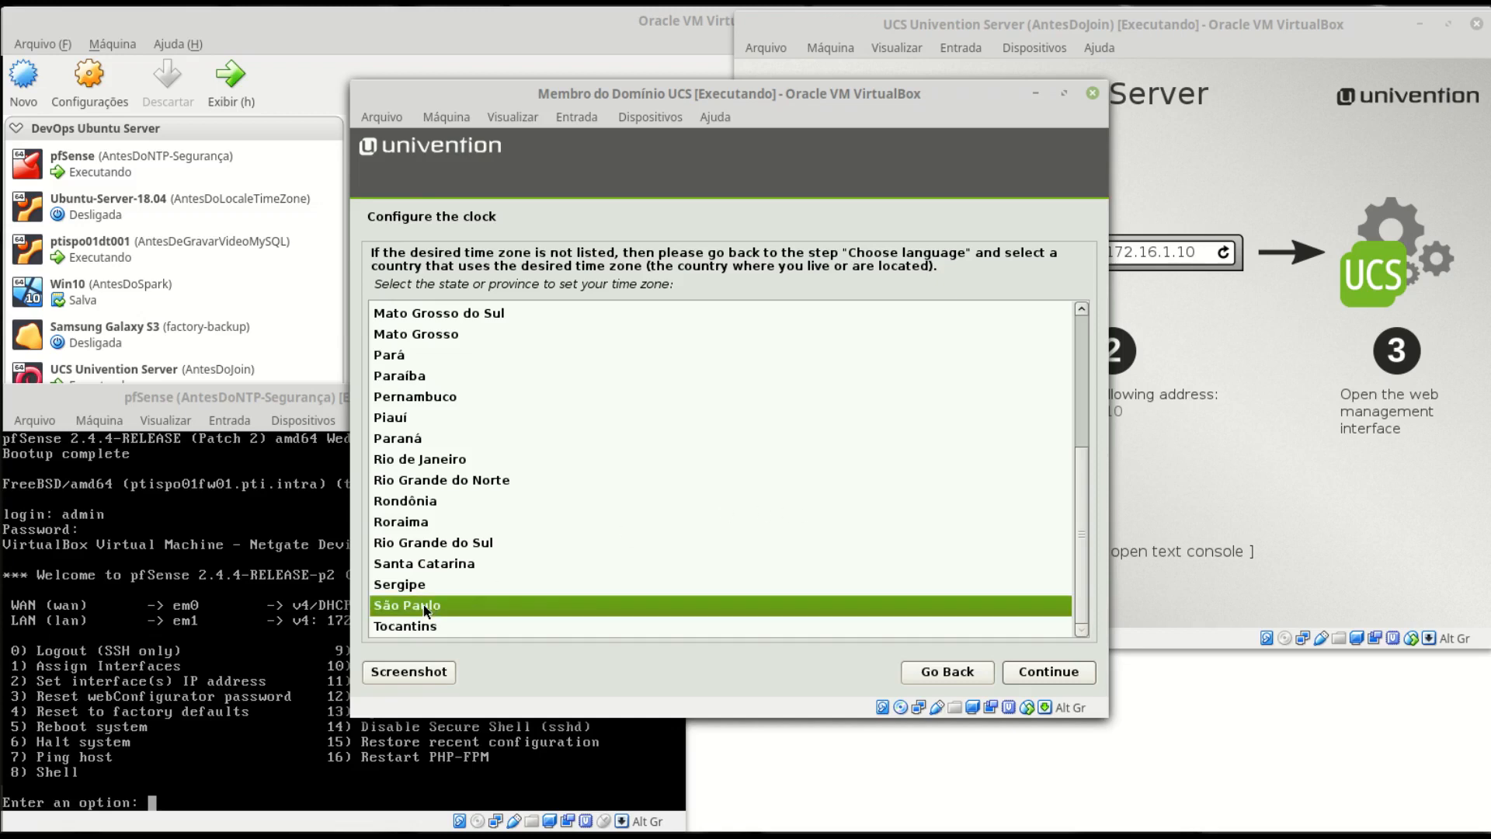
left_click(1053, 673)
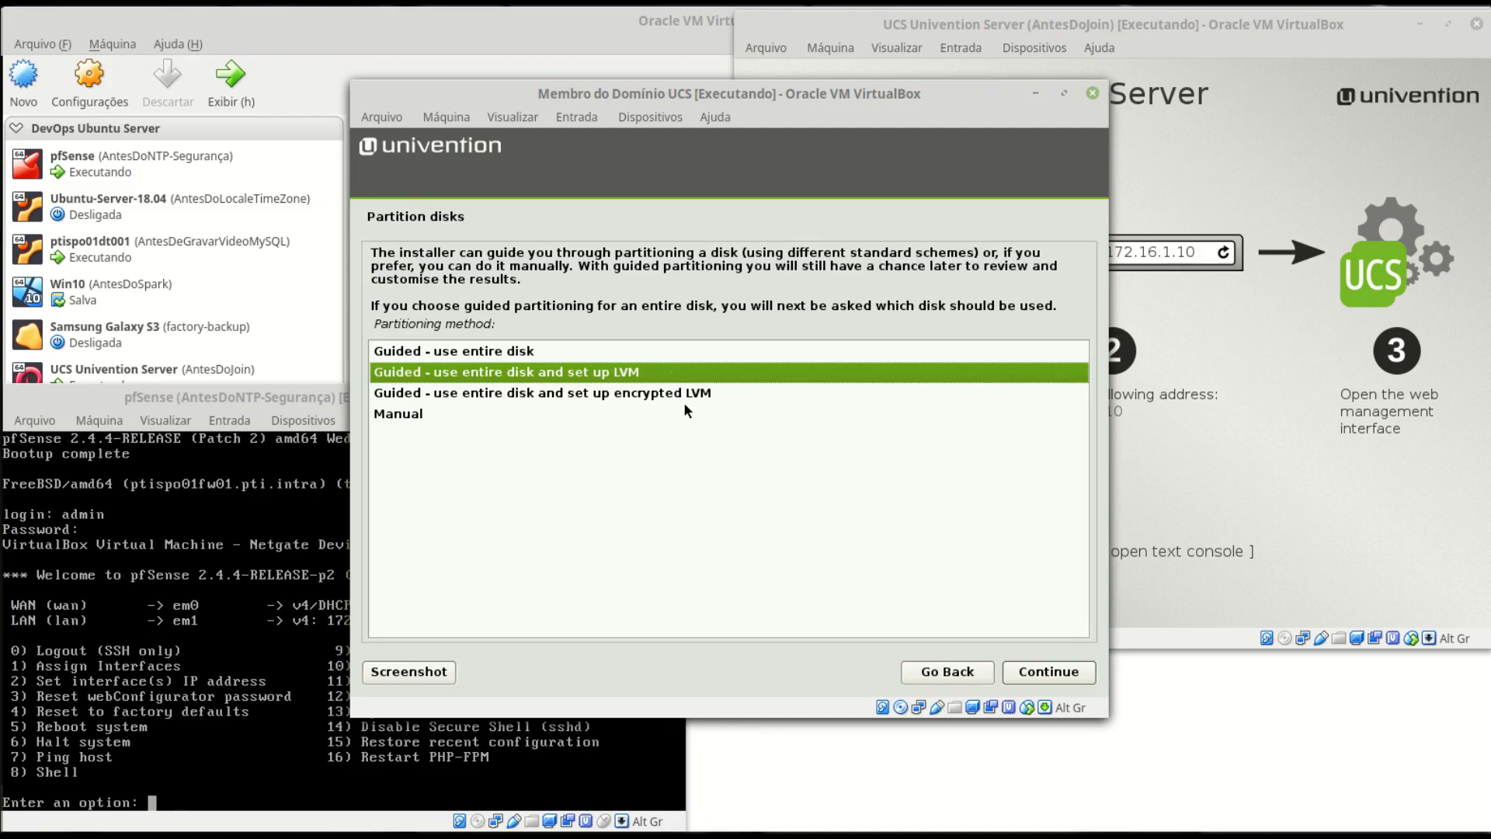
- Partition the 53.7 GB disk with guided LVM and separate /home, /var, /tmp, writing changes
left_click(1058, 672)
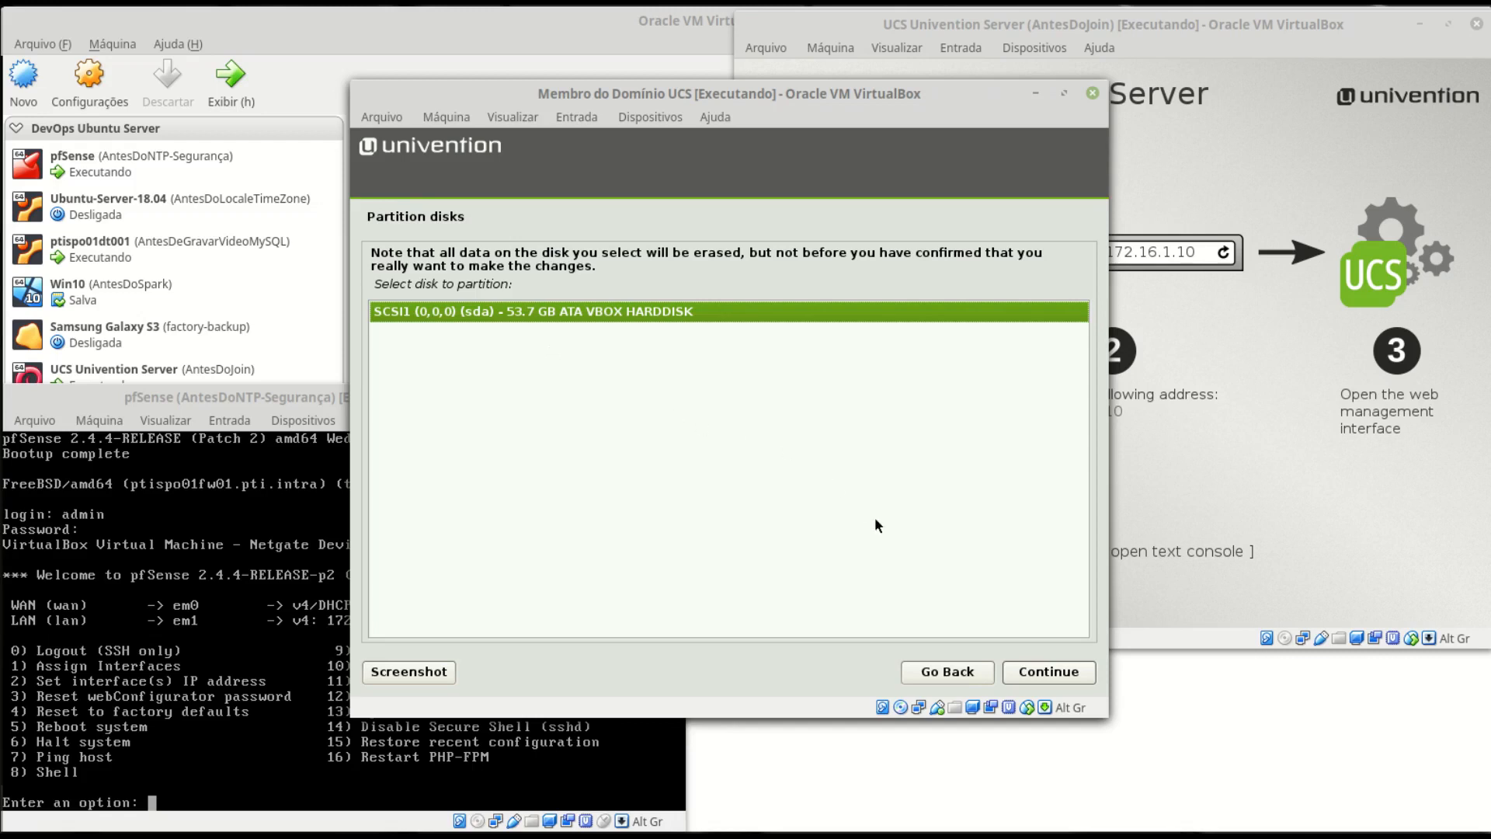
left_click(1062, 672)
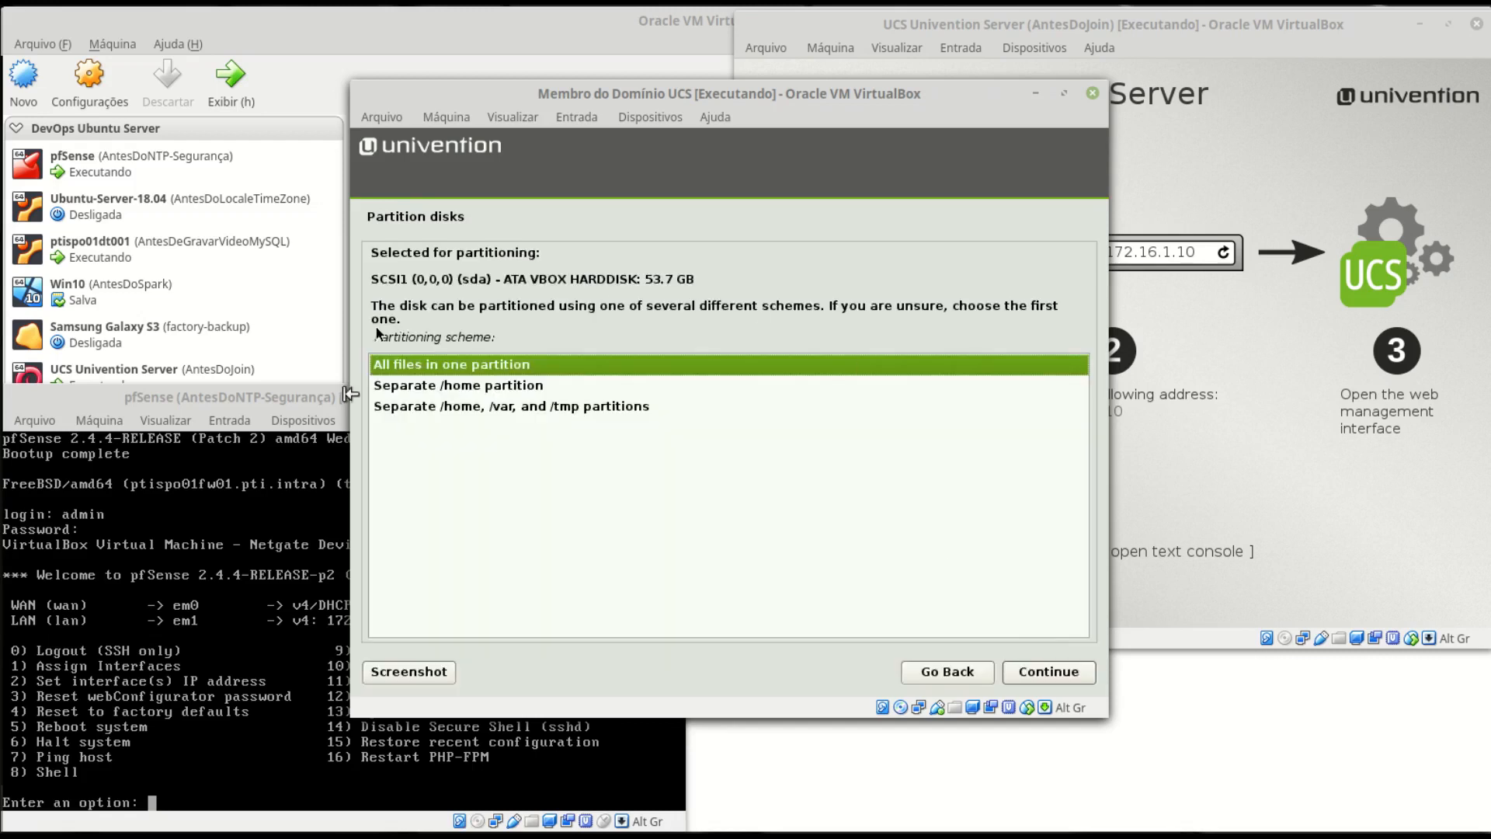
left_click(510, 407)
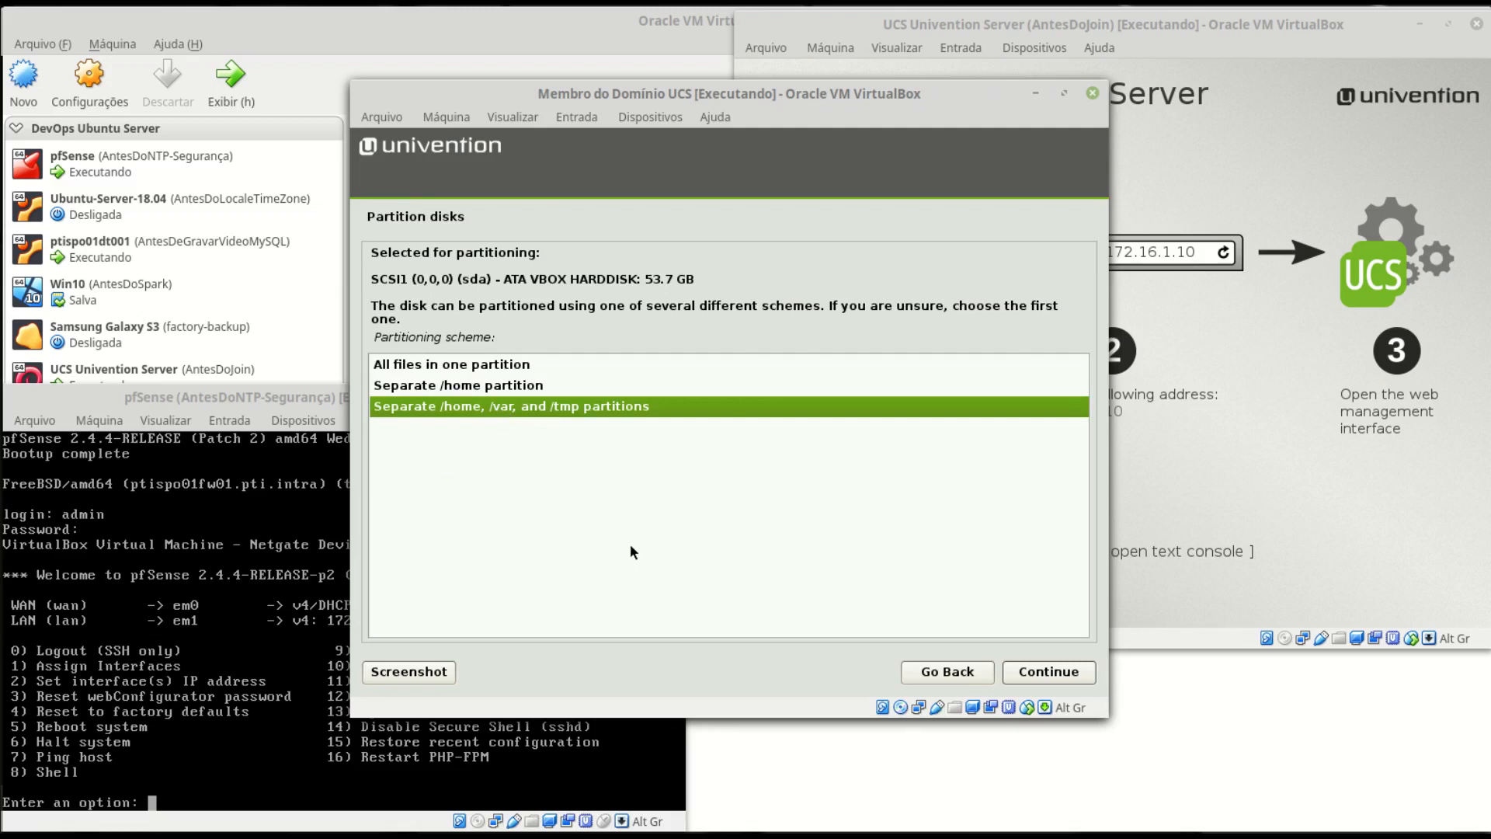
left_click(1077, 676)
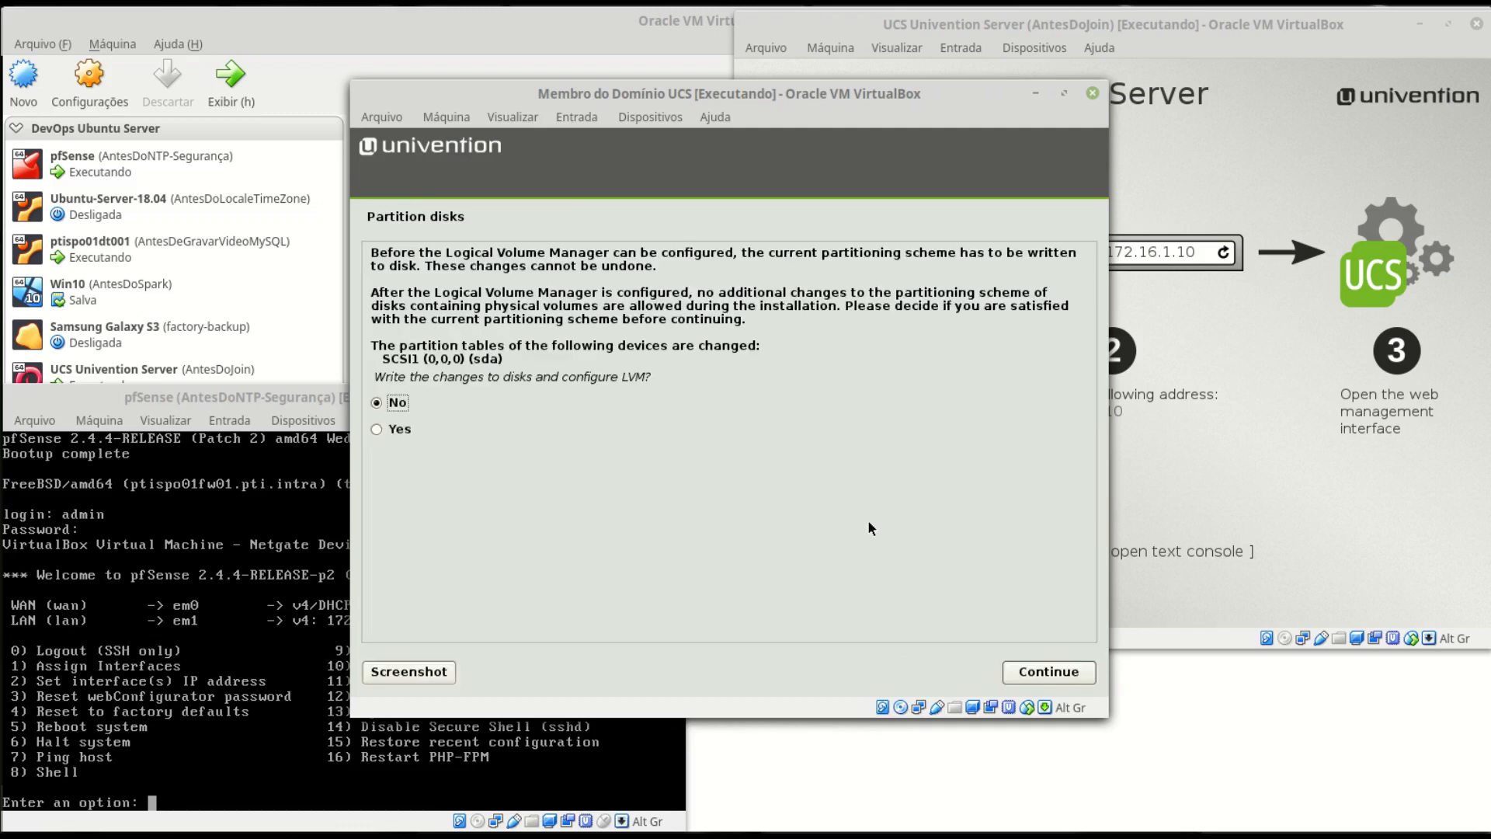
left_click(412, 428)
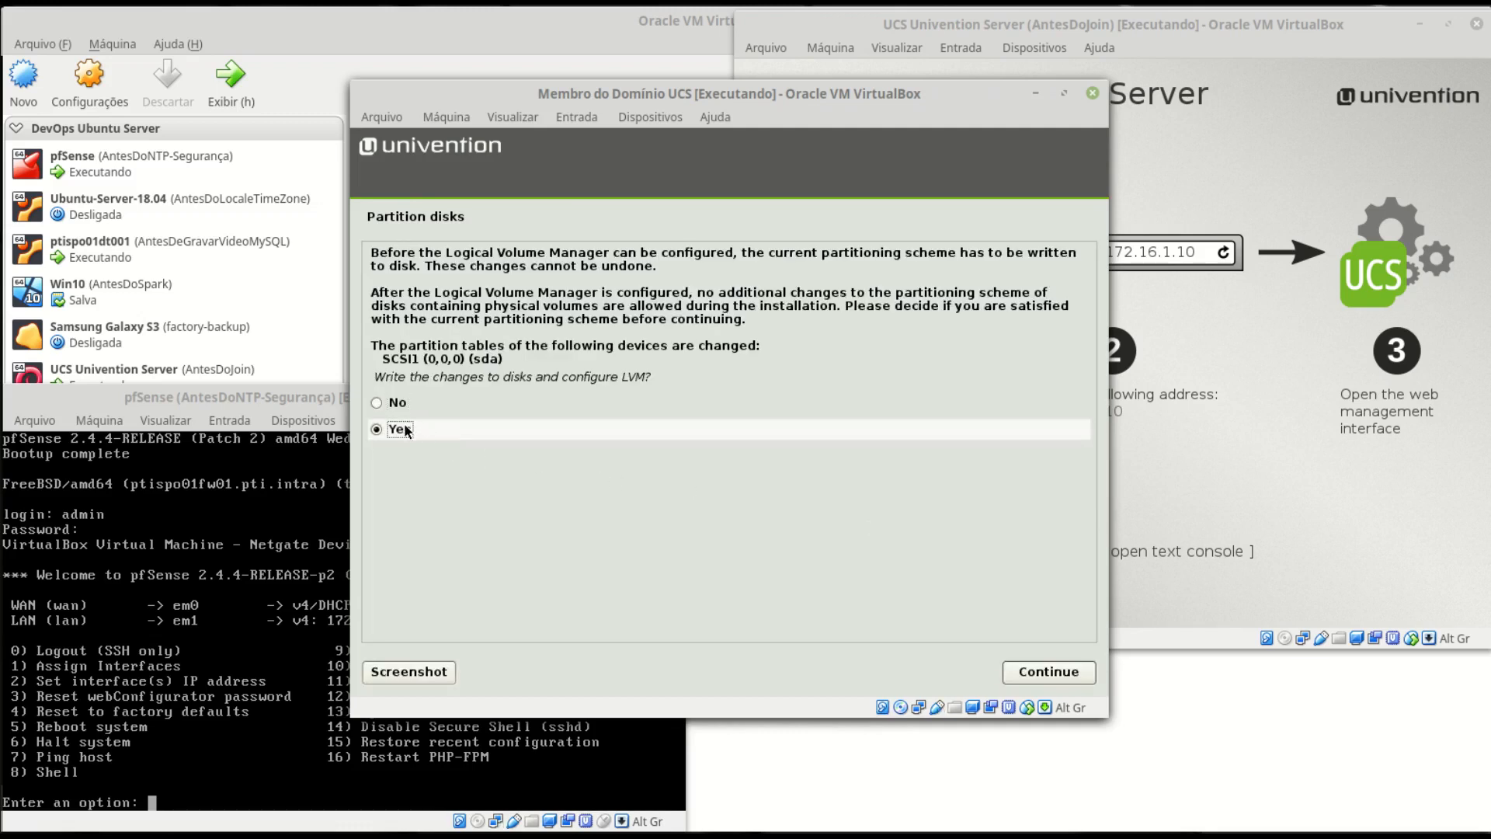
left_click(1076, 674)
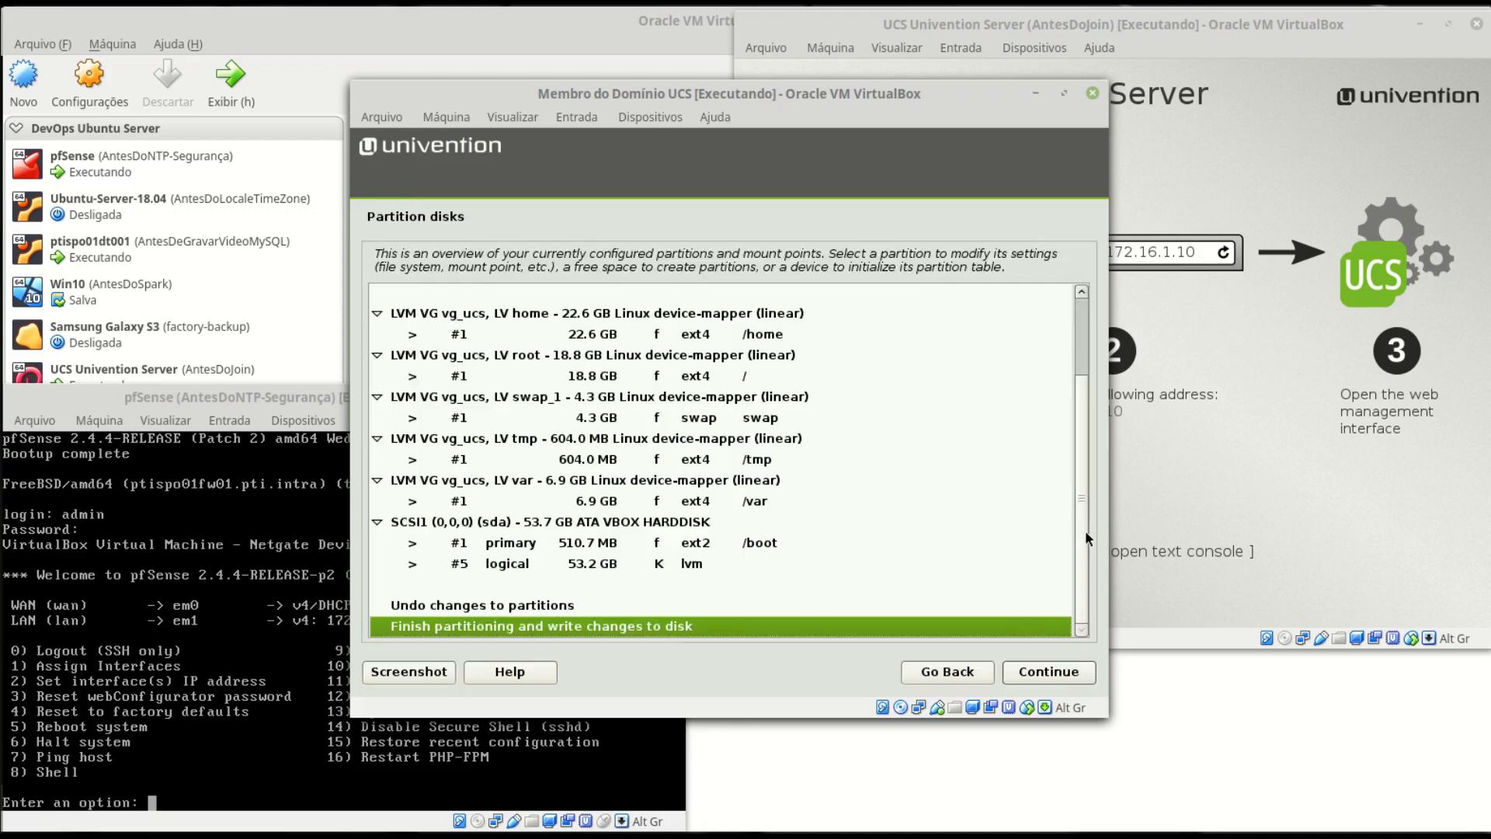
left_click_drag(1084, 530, 1074, 571)
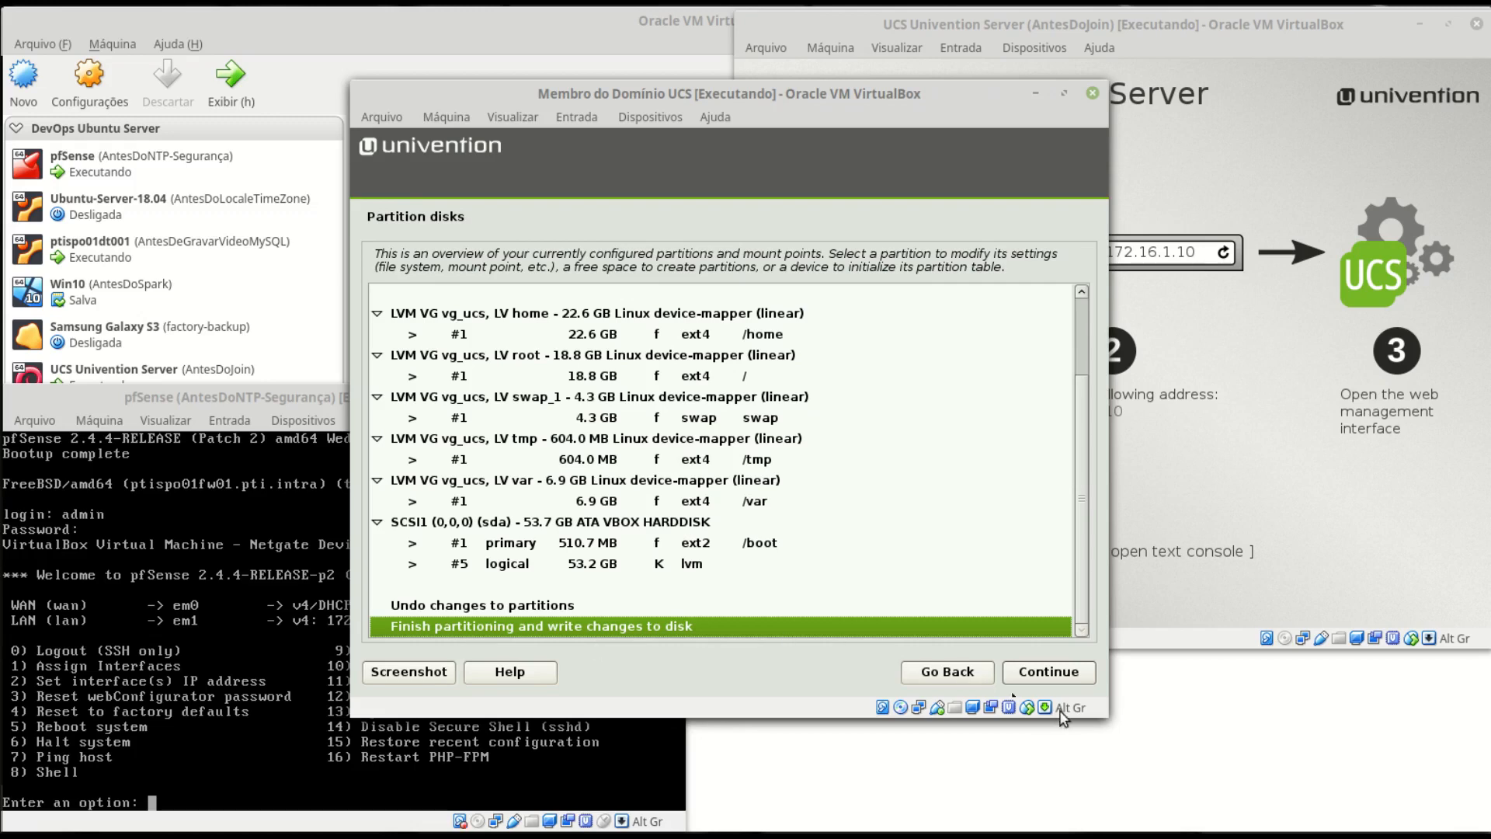
left_click(1058, 673)
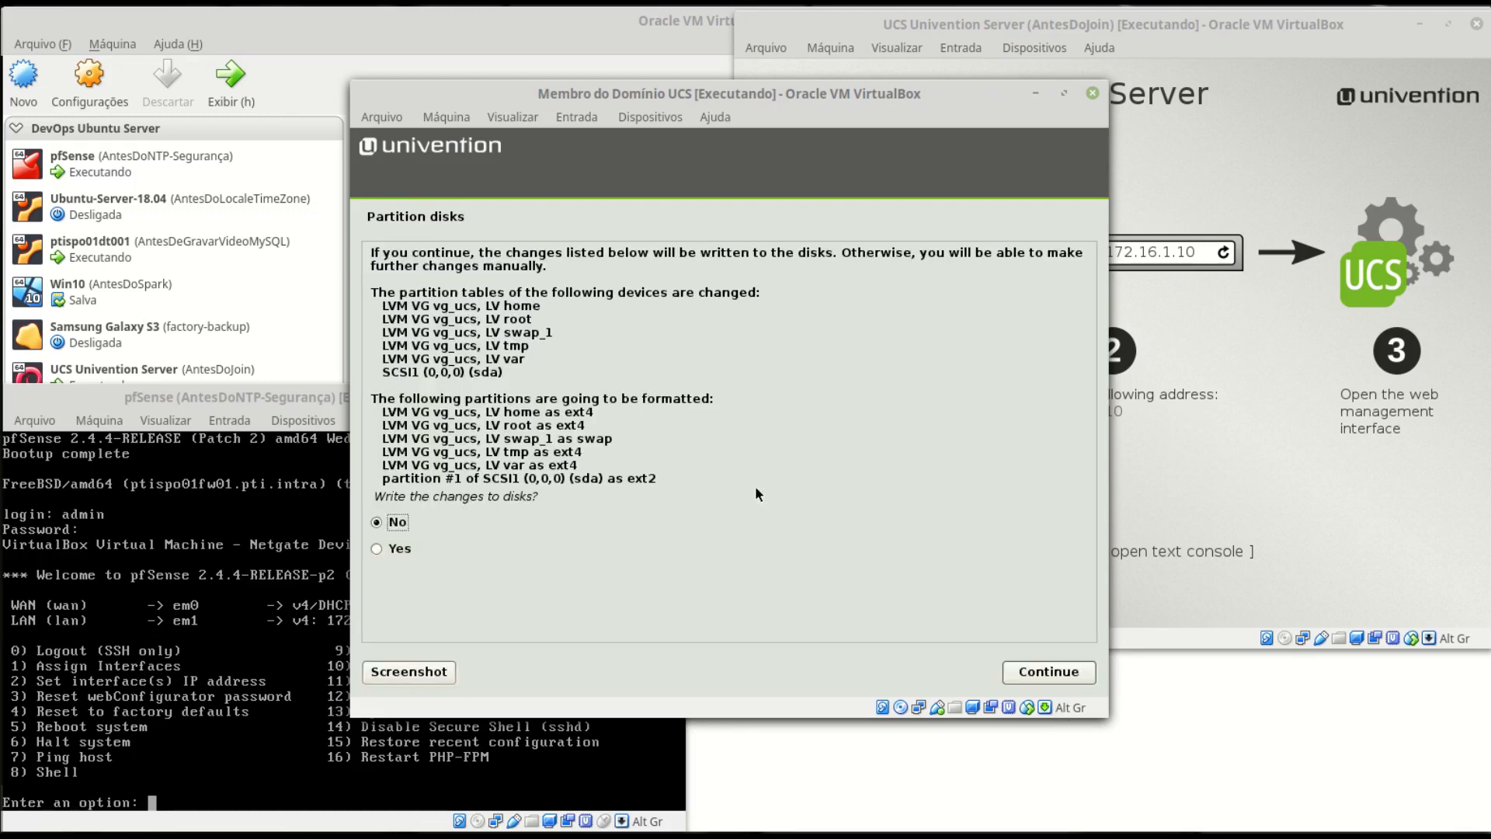
left_click(465, 546)
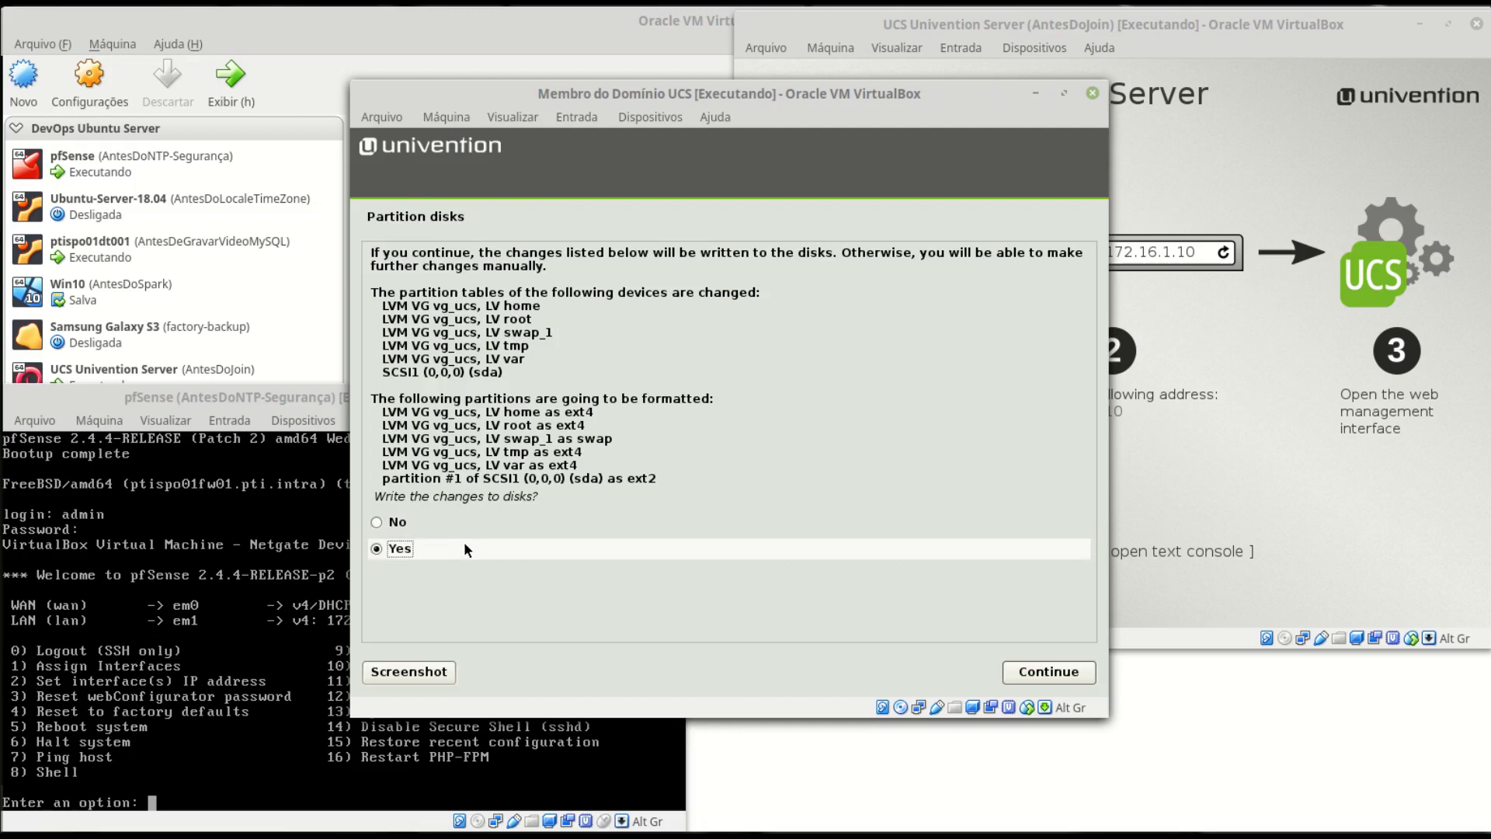
left_click(1050, 673)
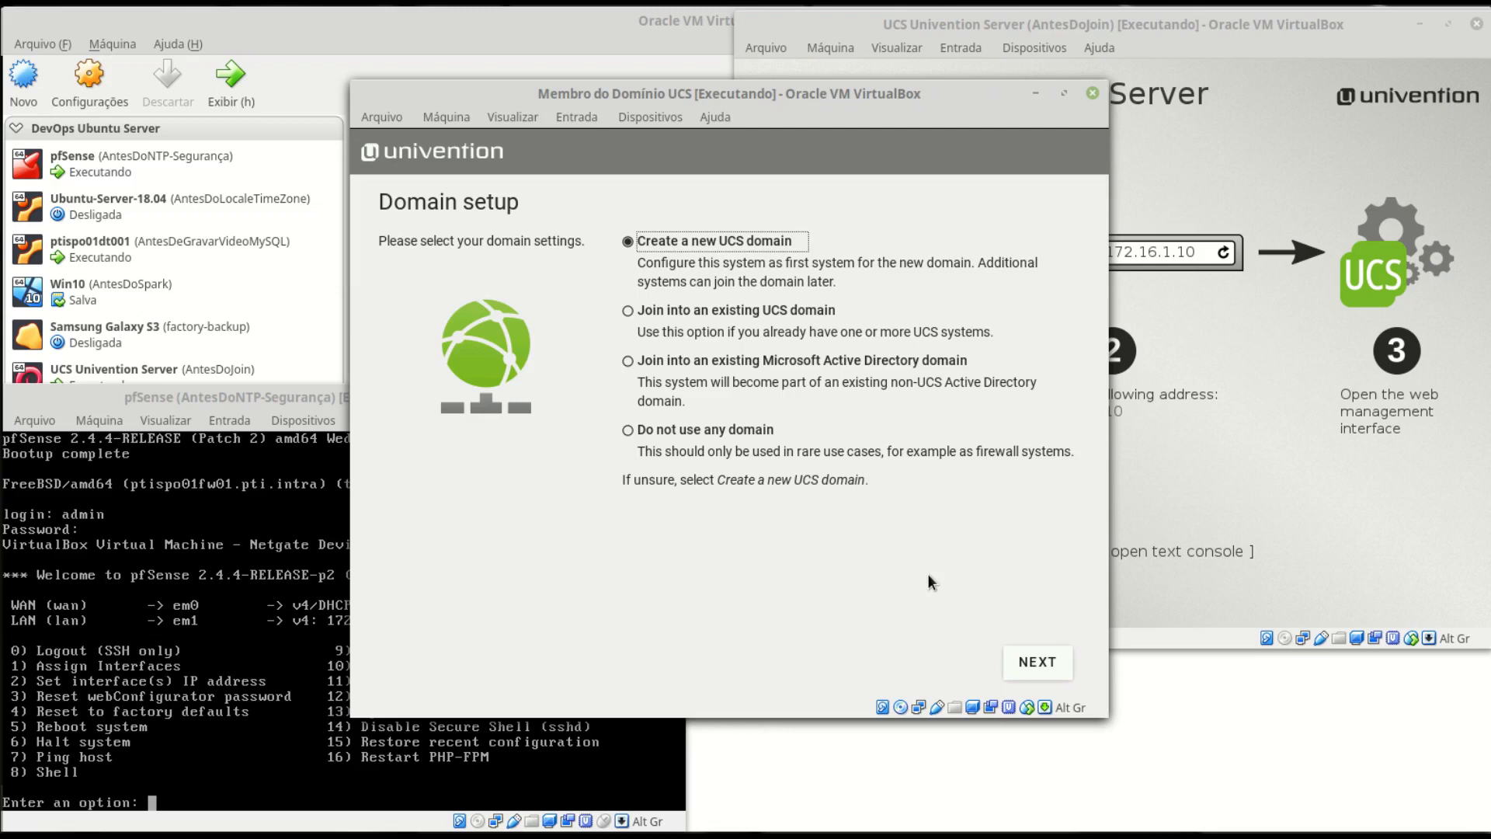
- Choose to join an existing UCS domain, with this system in the Member server role
left_click(694, 314)
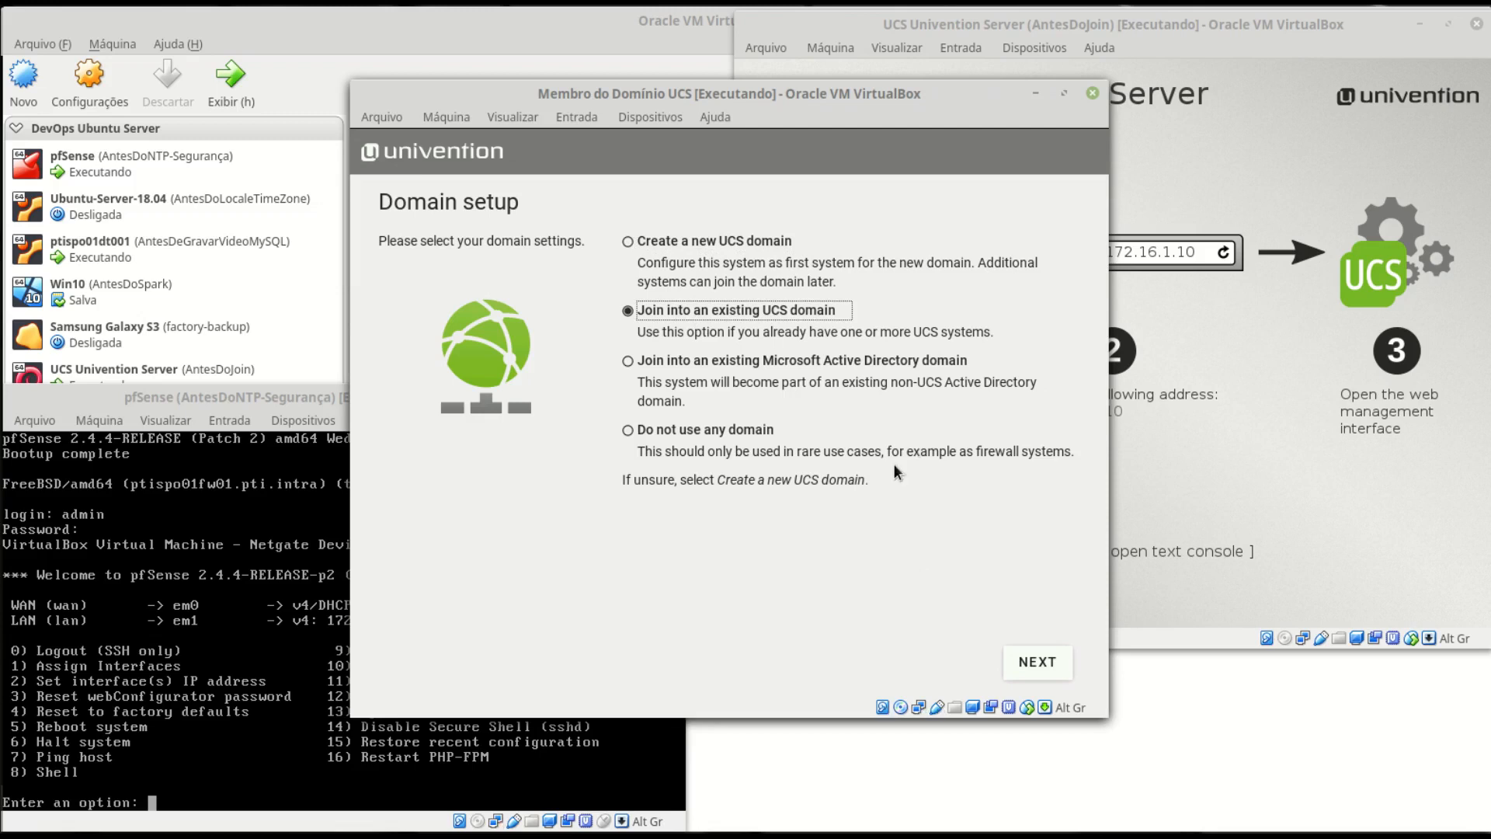
left_click(1045, 665)
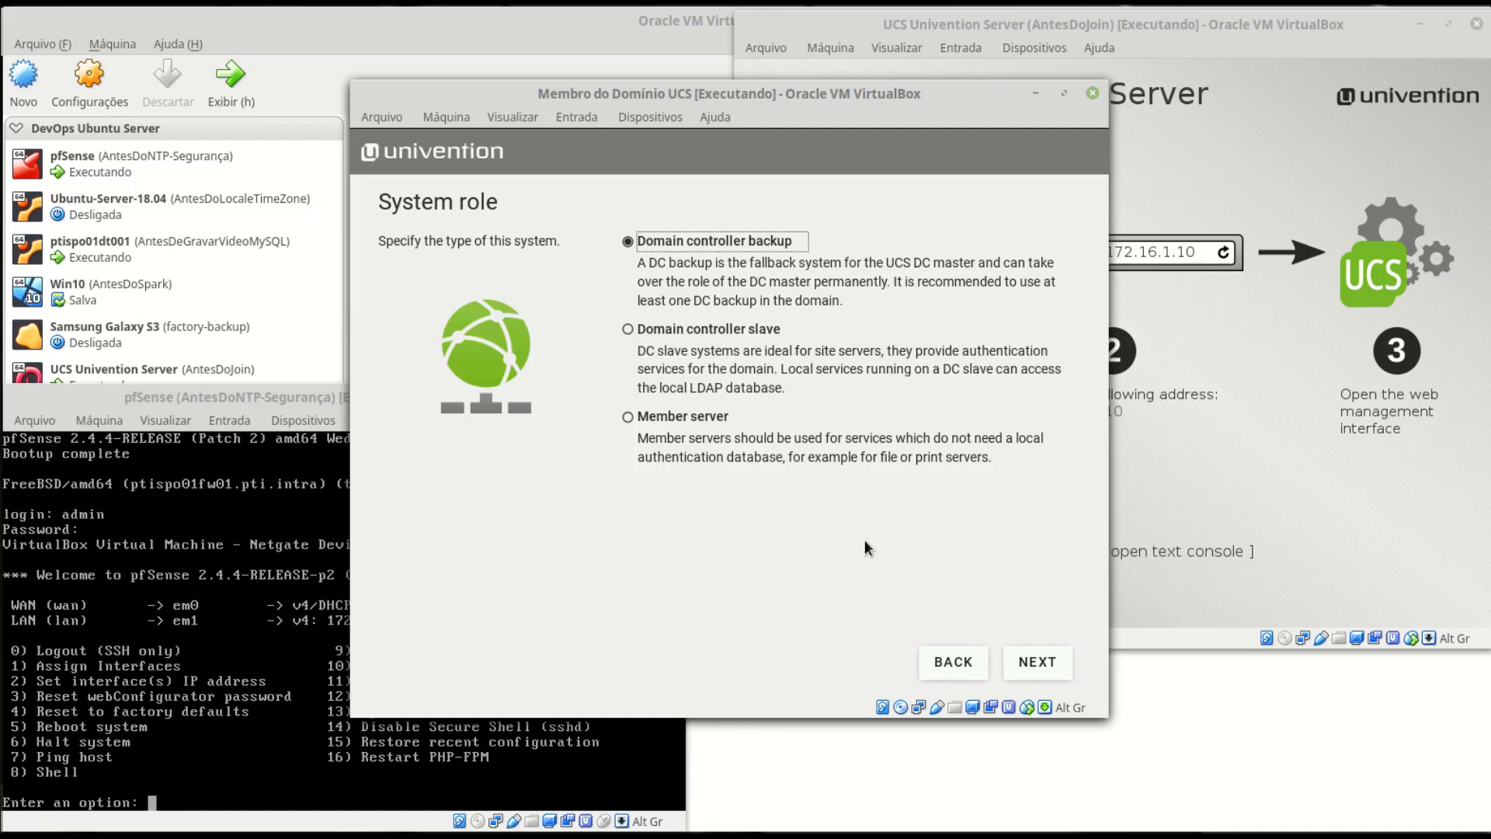
left_click(673, 418)
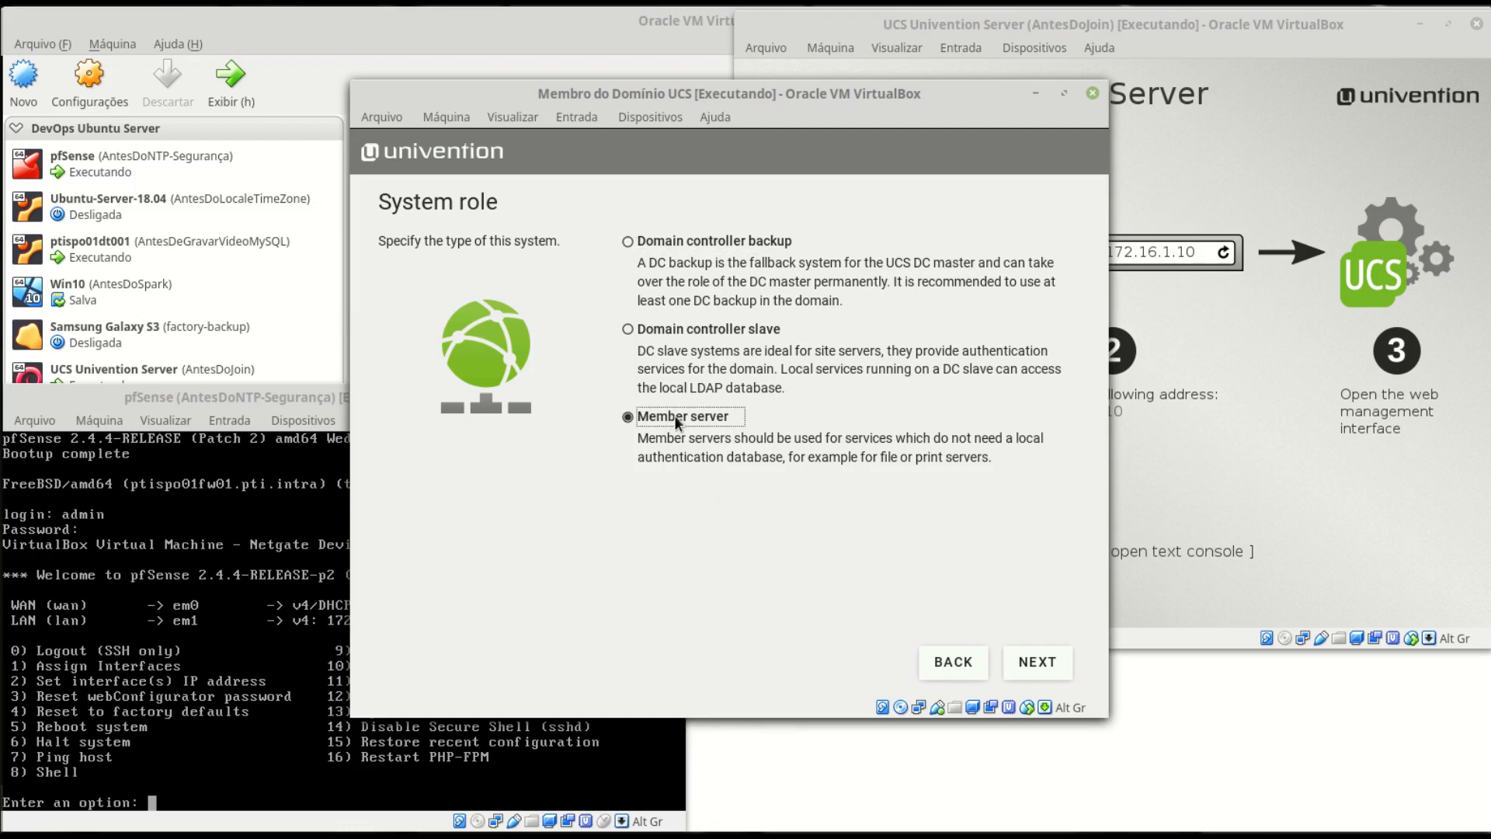
left_click(1055, 660)
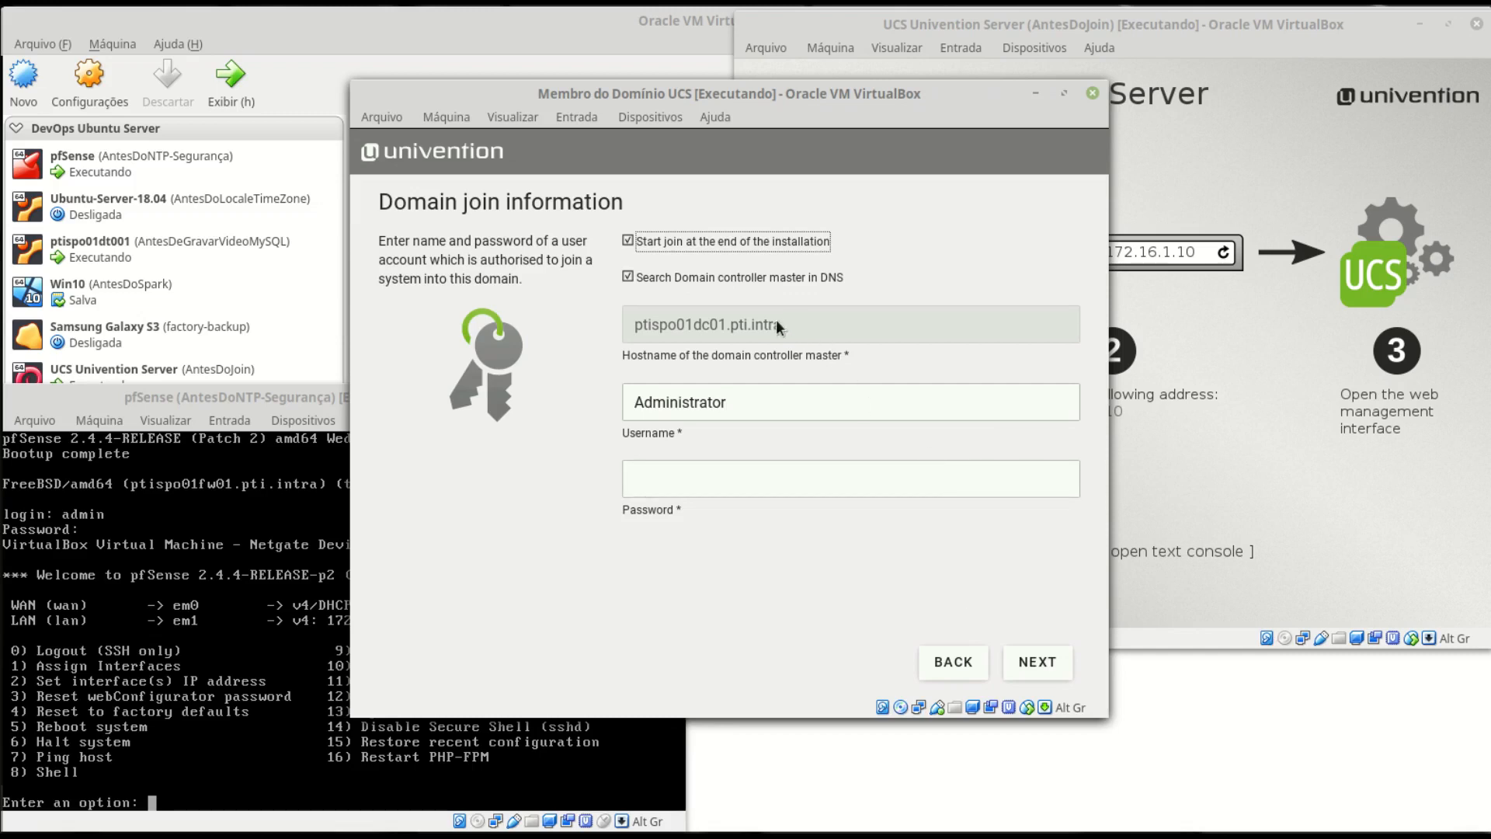
- Enter the domain Administrator password for the join credentials
left_click(739, 488)
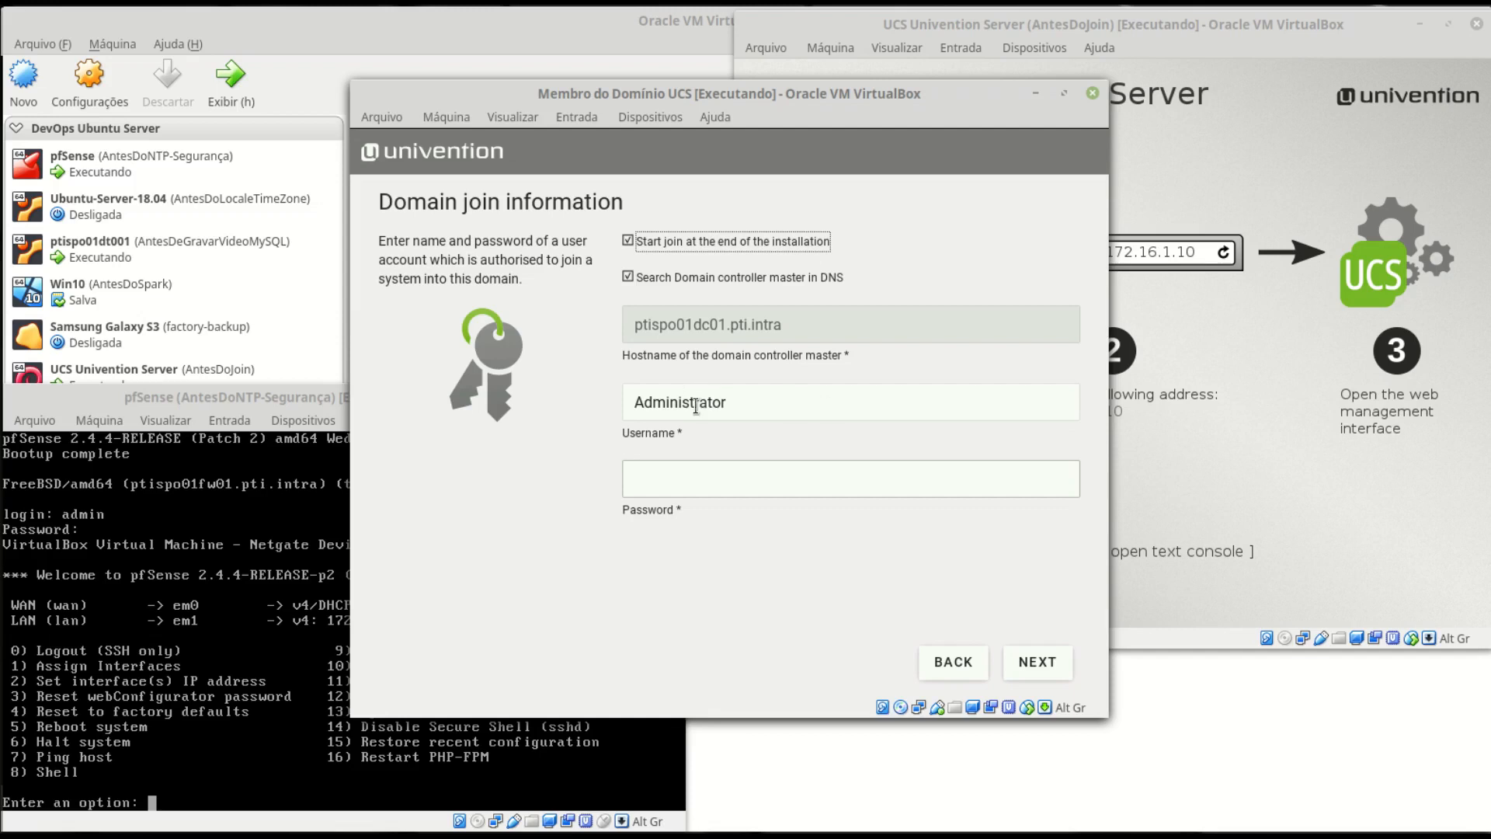
left_click(746, 487)
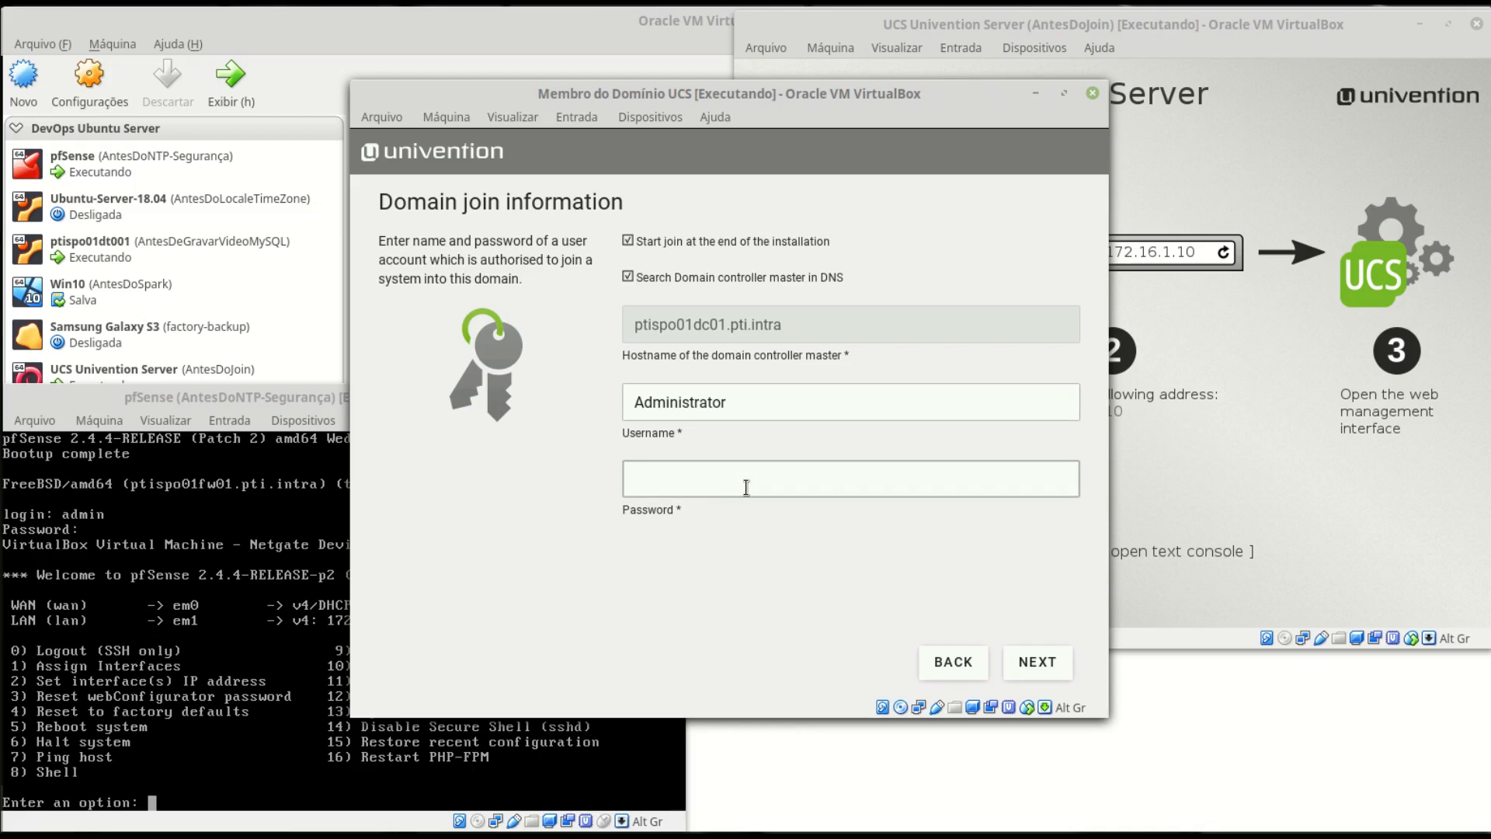
type("••••••••")
key("Return")
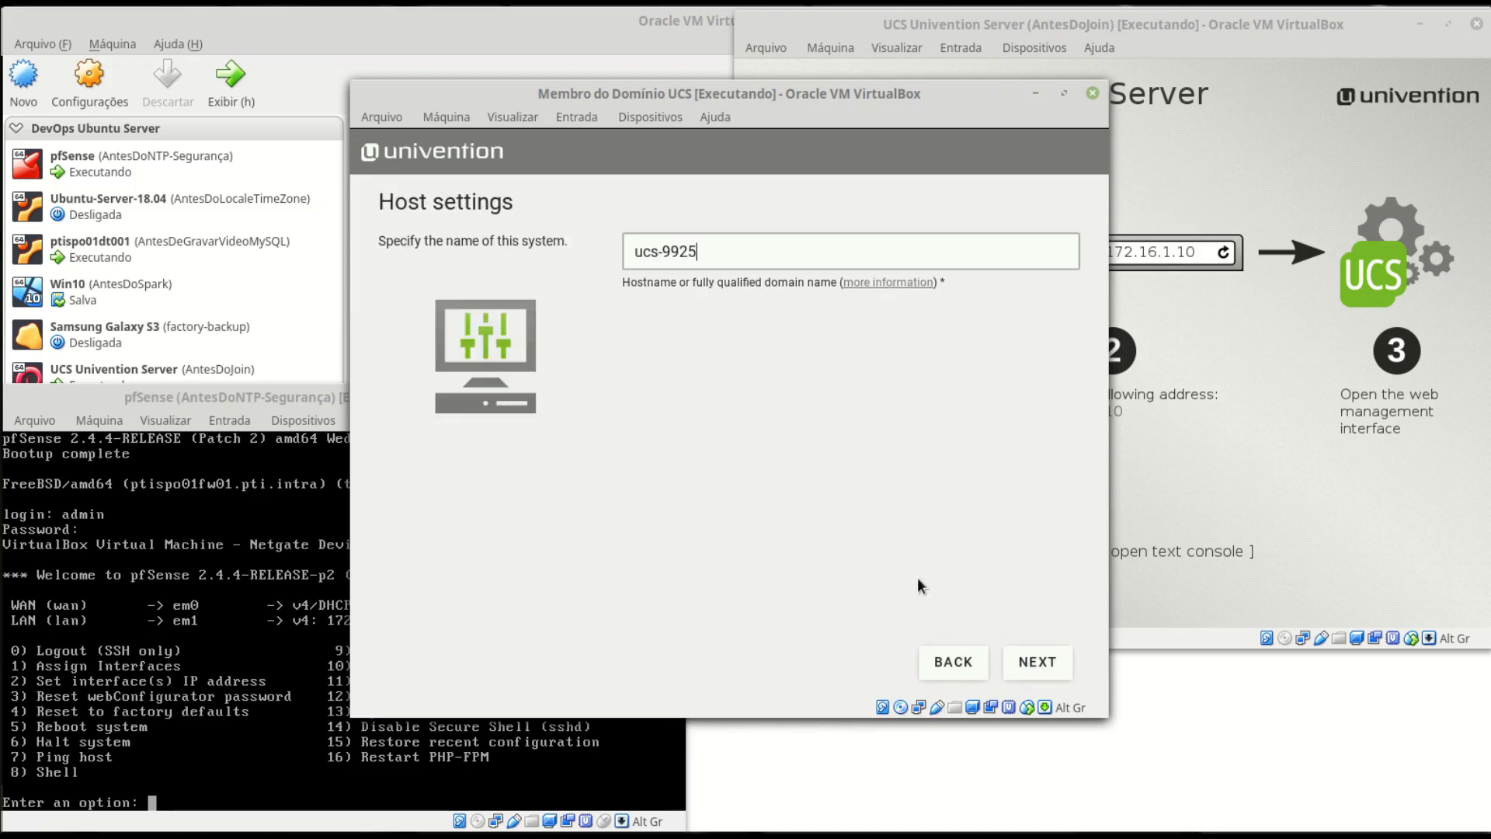
- Set the hostname to ptispo01ms01.pti.intra and continue to software choices
triple_click(741, 263)
type("ptispo01ms01.pti.intra")
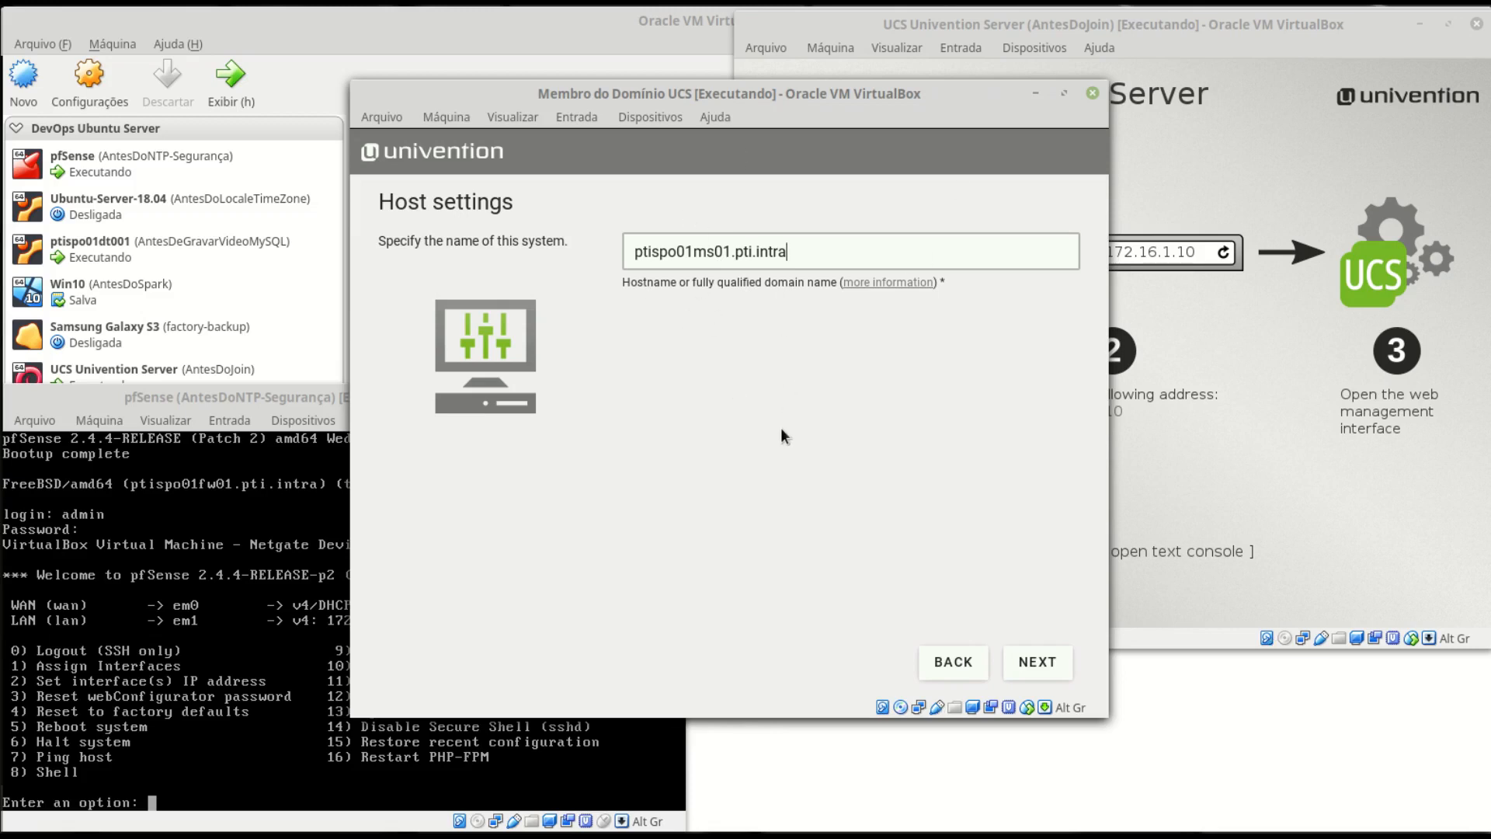
left_click(1039, 663)
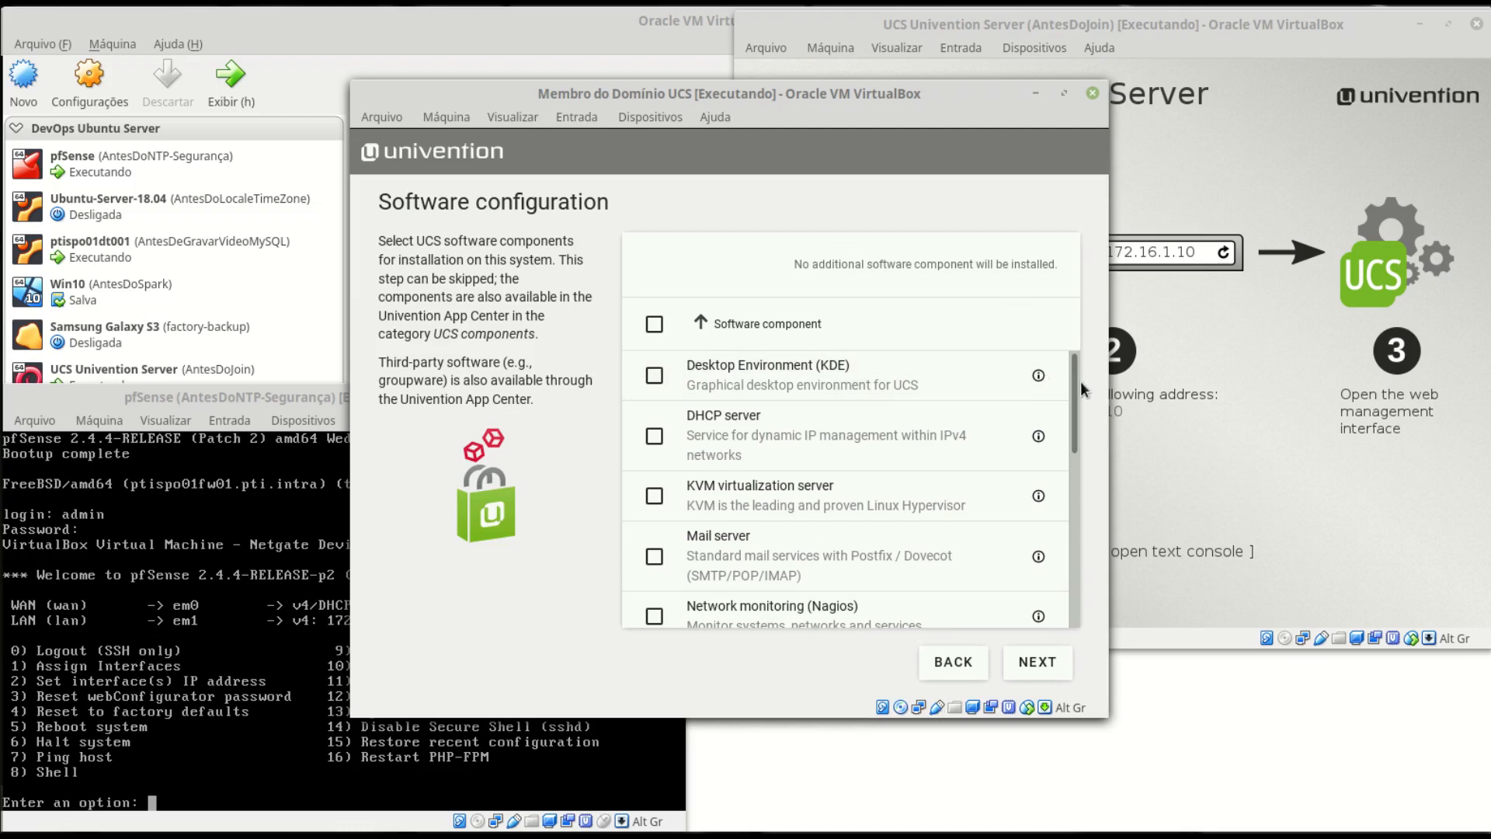
- Add the Software installation monitor and Windows-compatible Memberserver components, then continue to the summary
left_click_drag(1076, 385, 1080, 637)
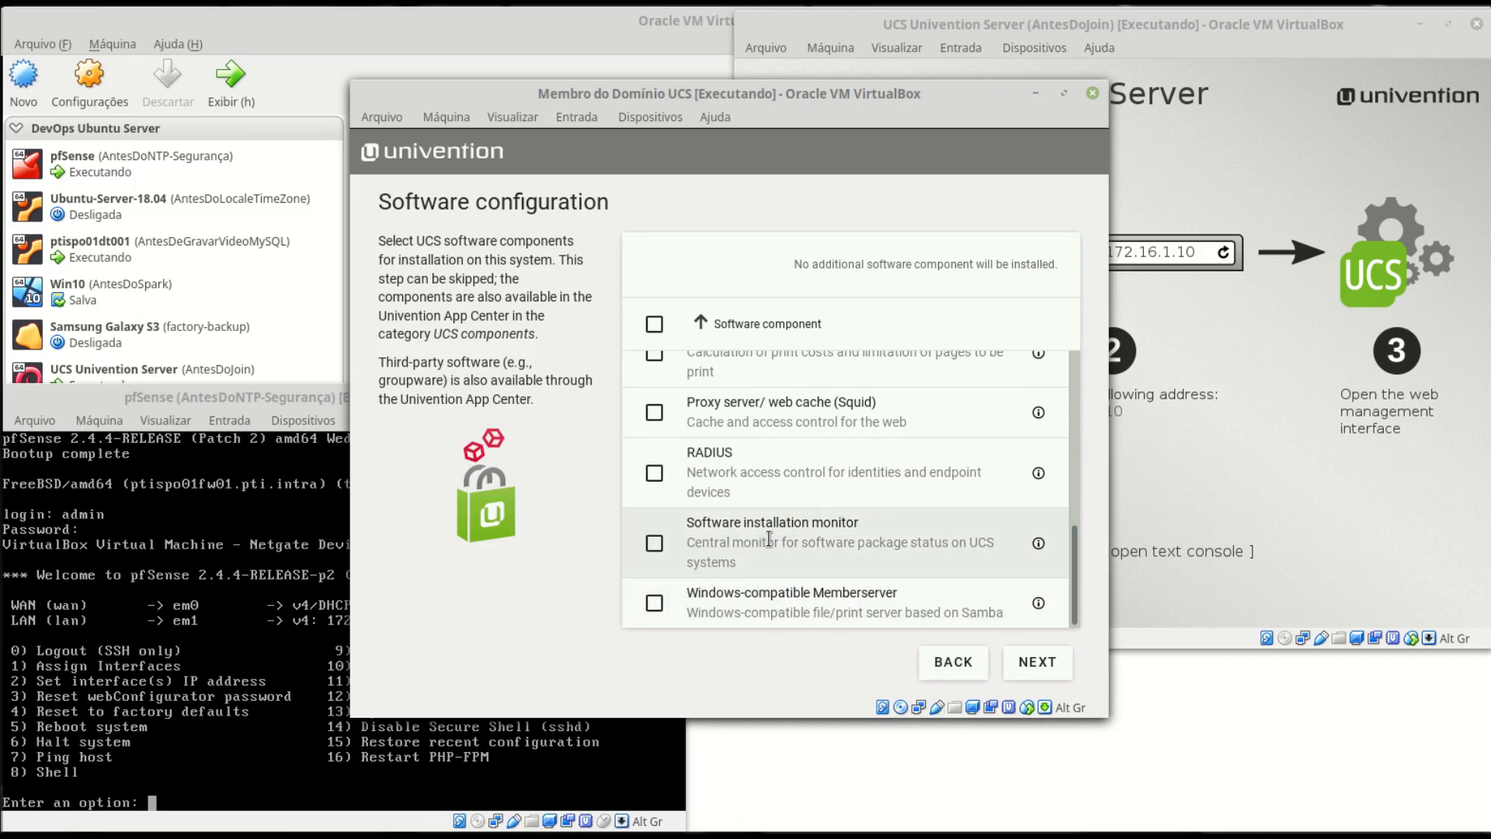
left_click(655, 543)
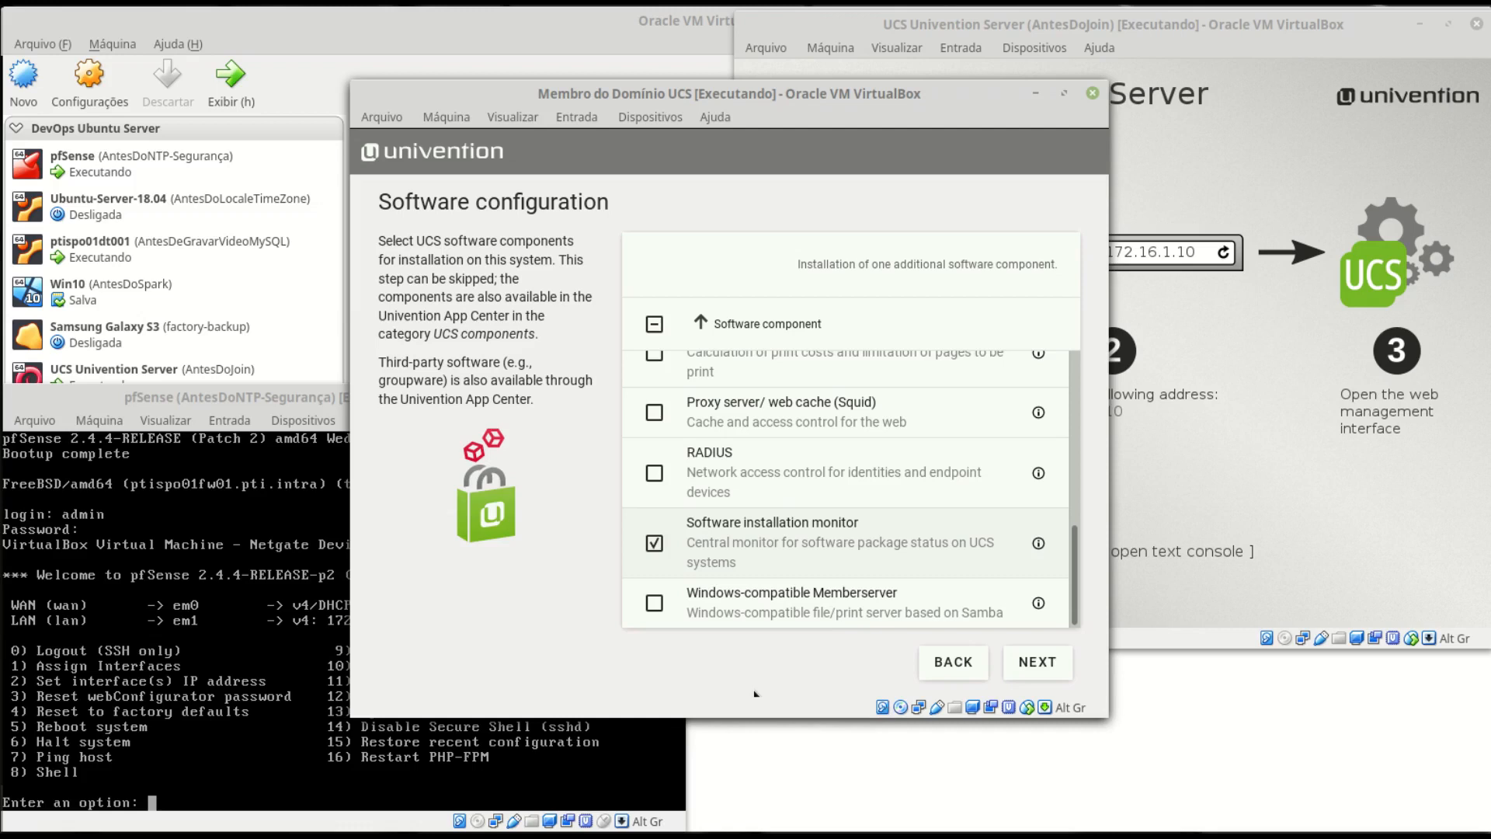
left_click(654, 603)
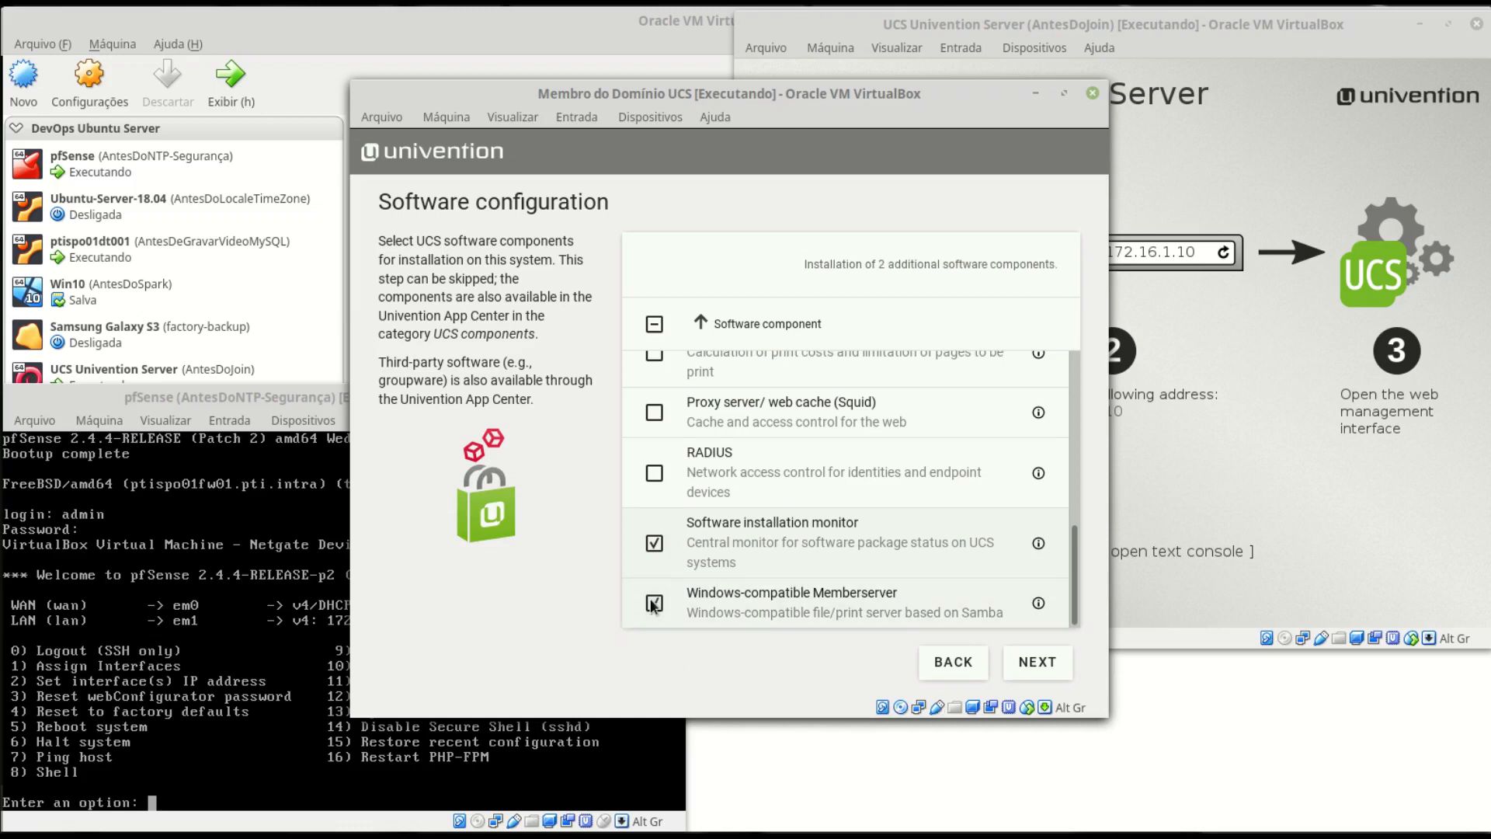
left_click(1037, 662)
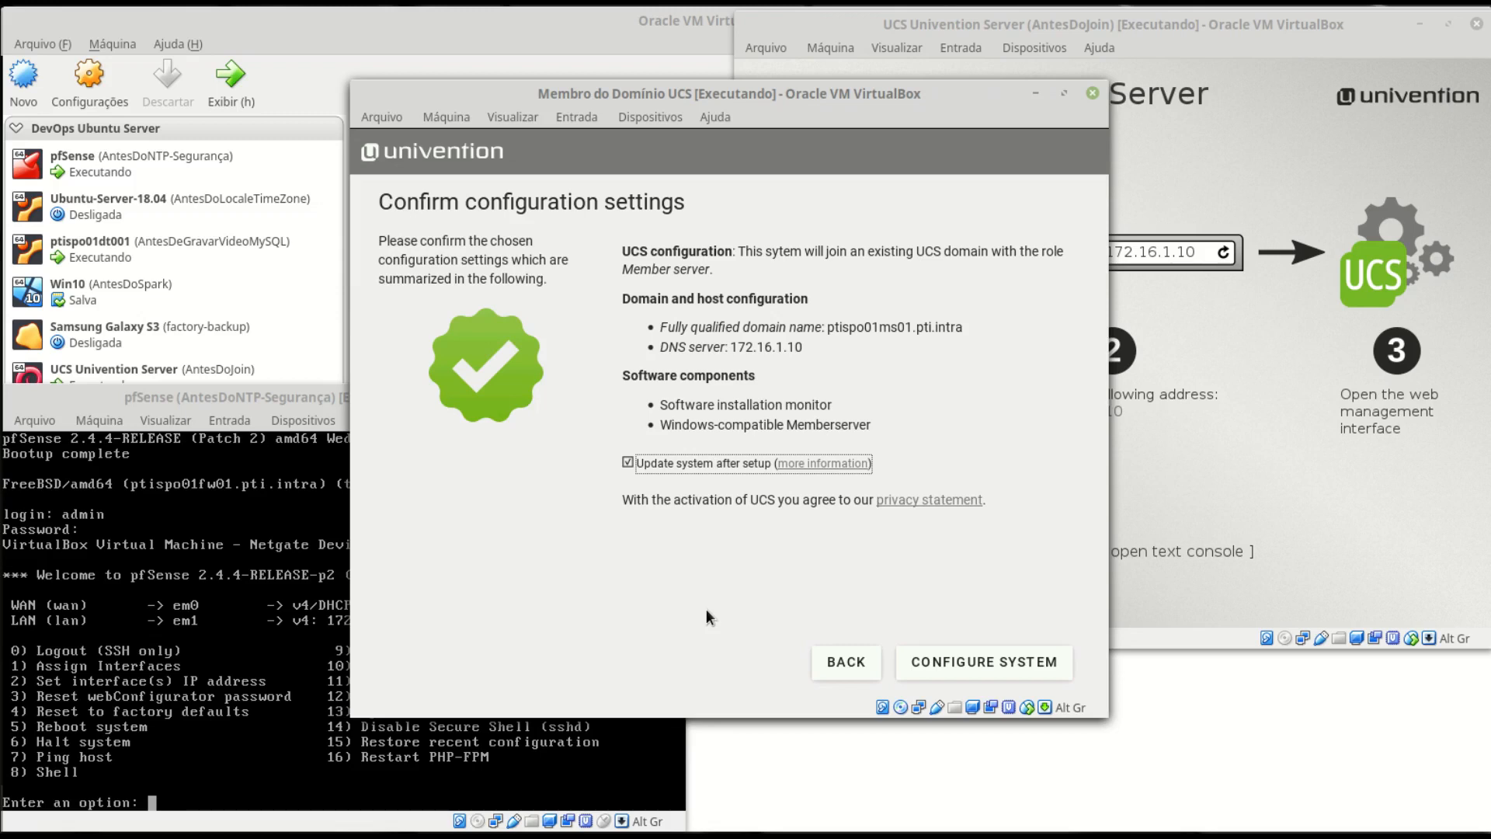
- Apply the member-server configuration, finish setup, and boot Univention Corporate Server from GRUB
left_click(992, 668)
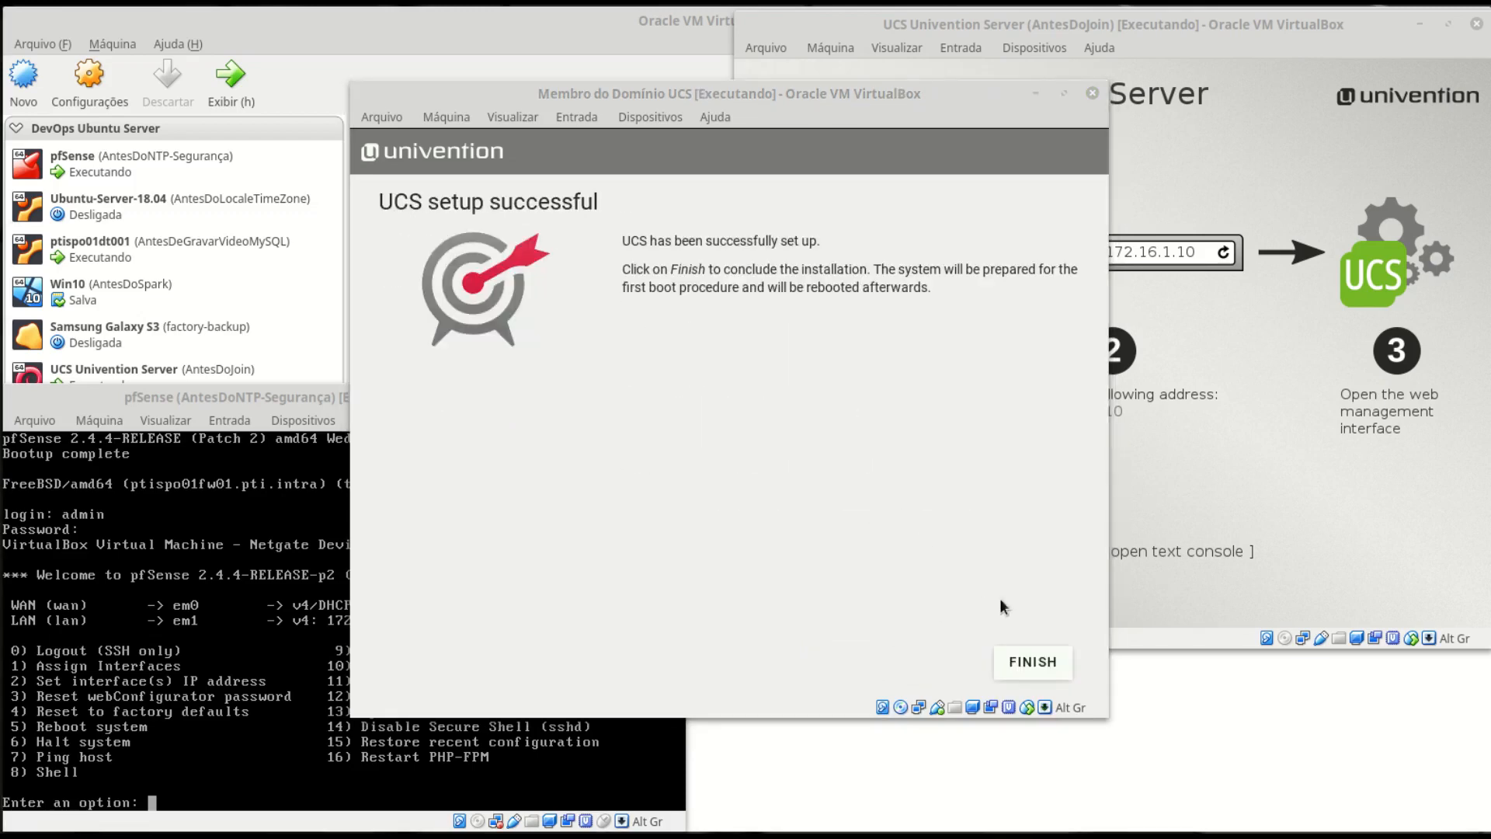
left_click(1034, 664)
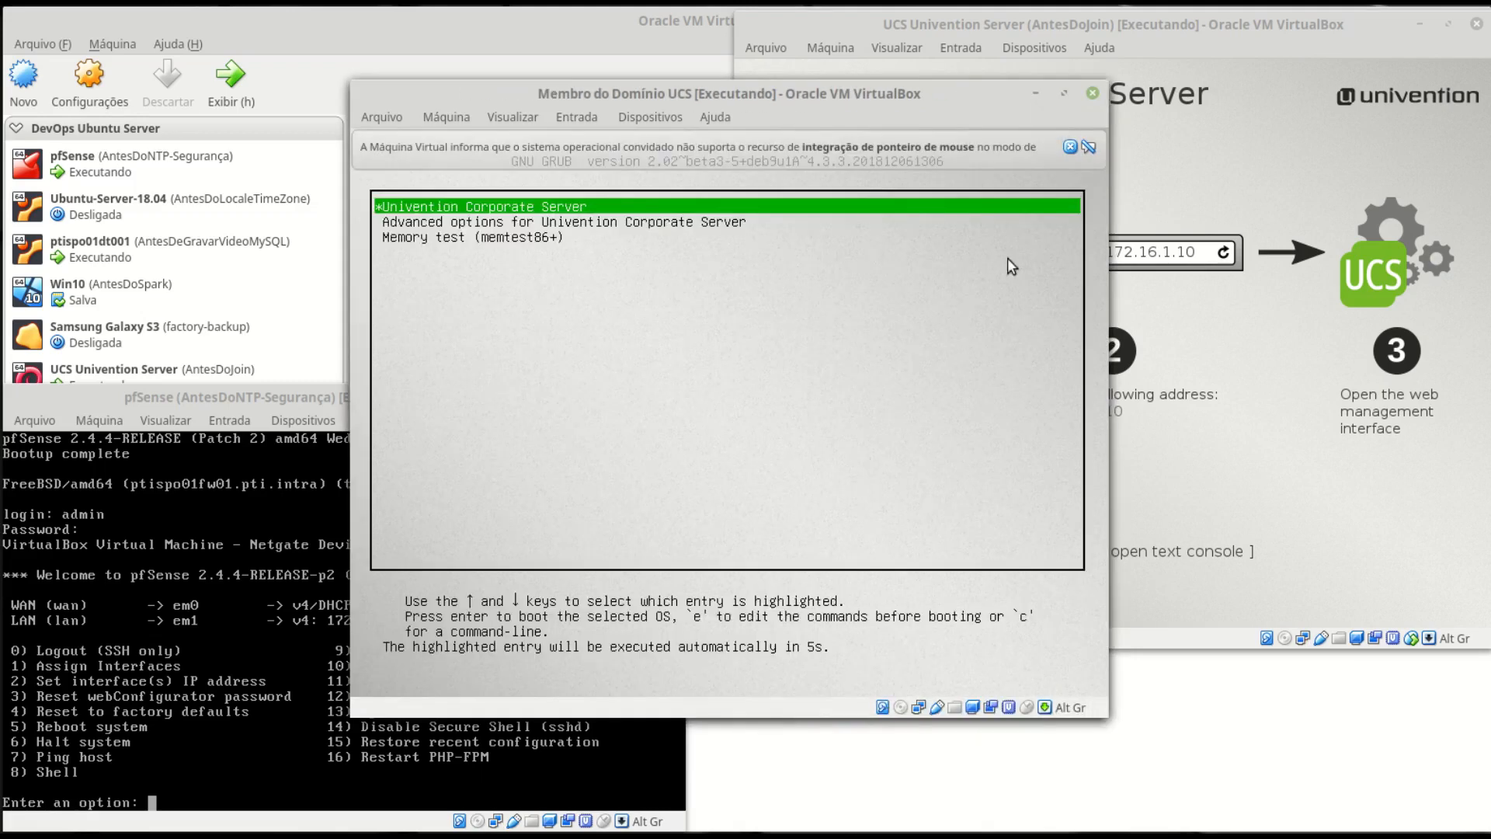
left_click(1071, 147)
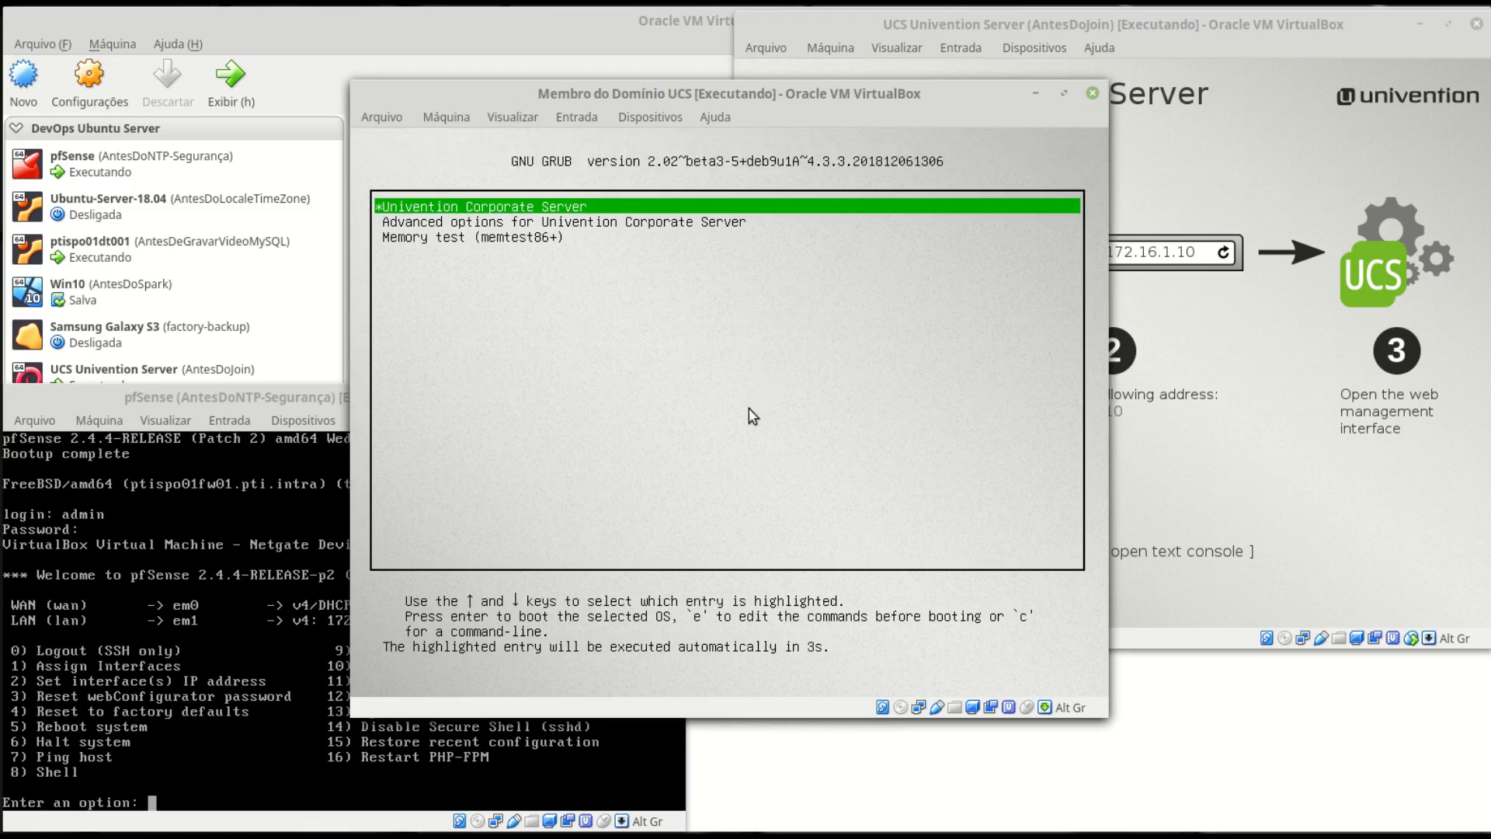
key("Down")
key("Up")
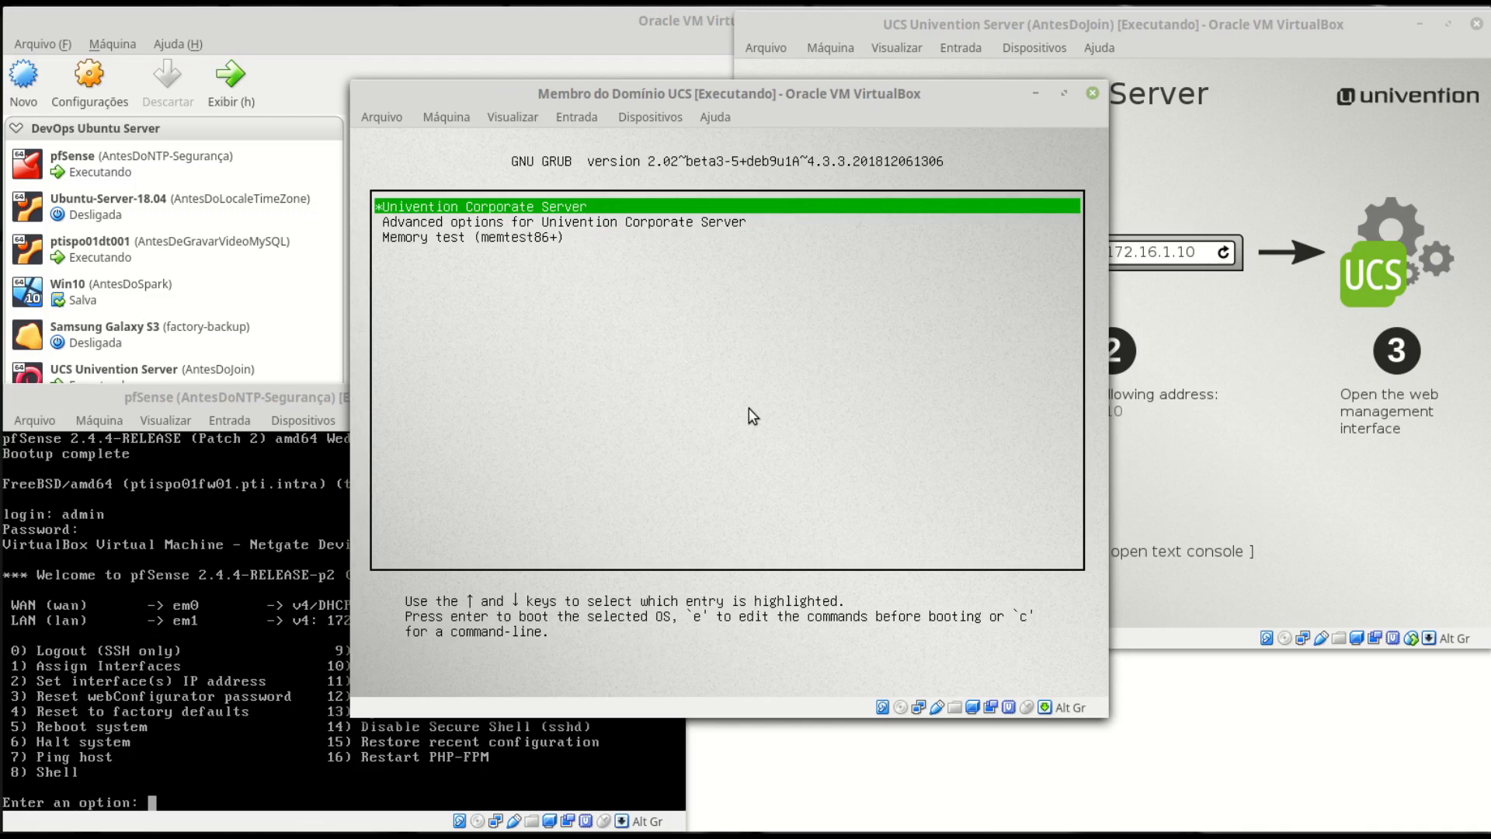
key("Return")
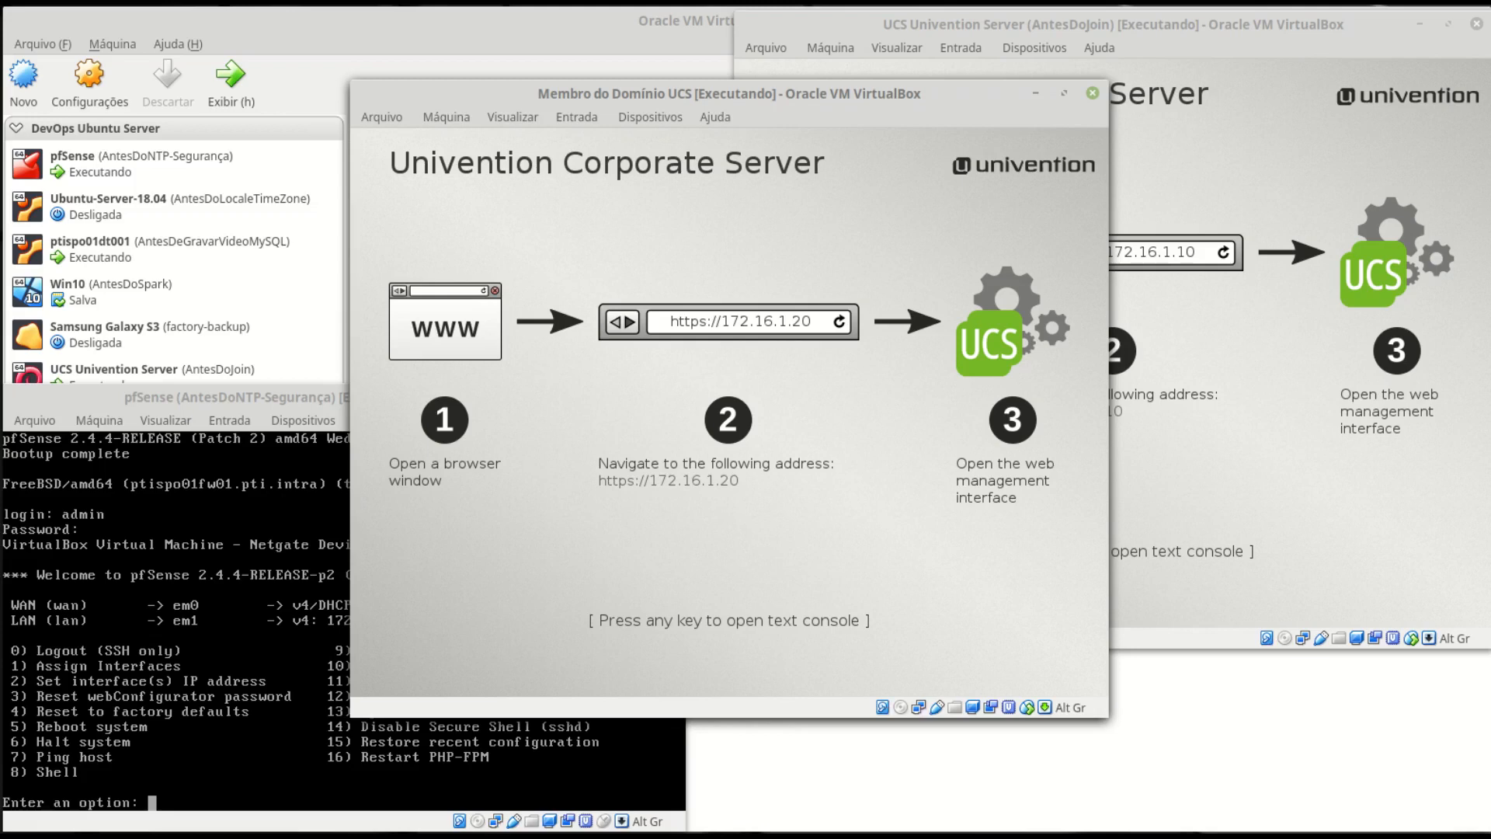
- Log in as root on the member server's text console
key("Return")
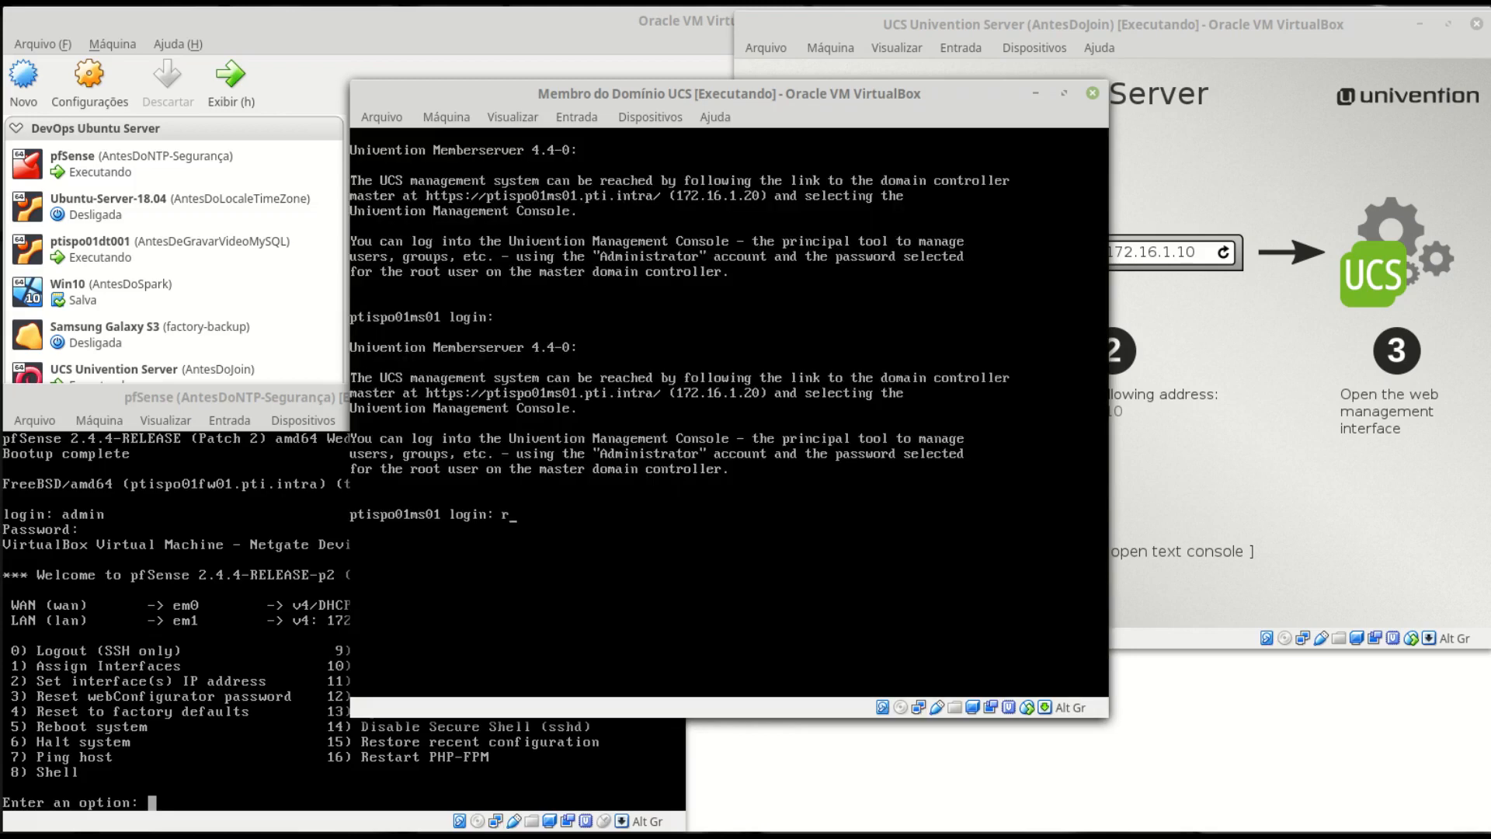
type("root")
key("Return")
key("Return")
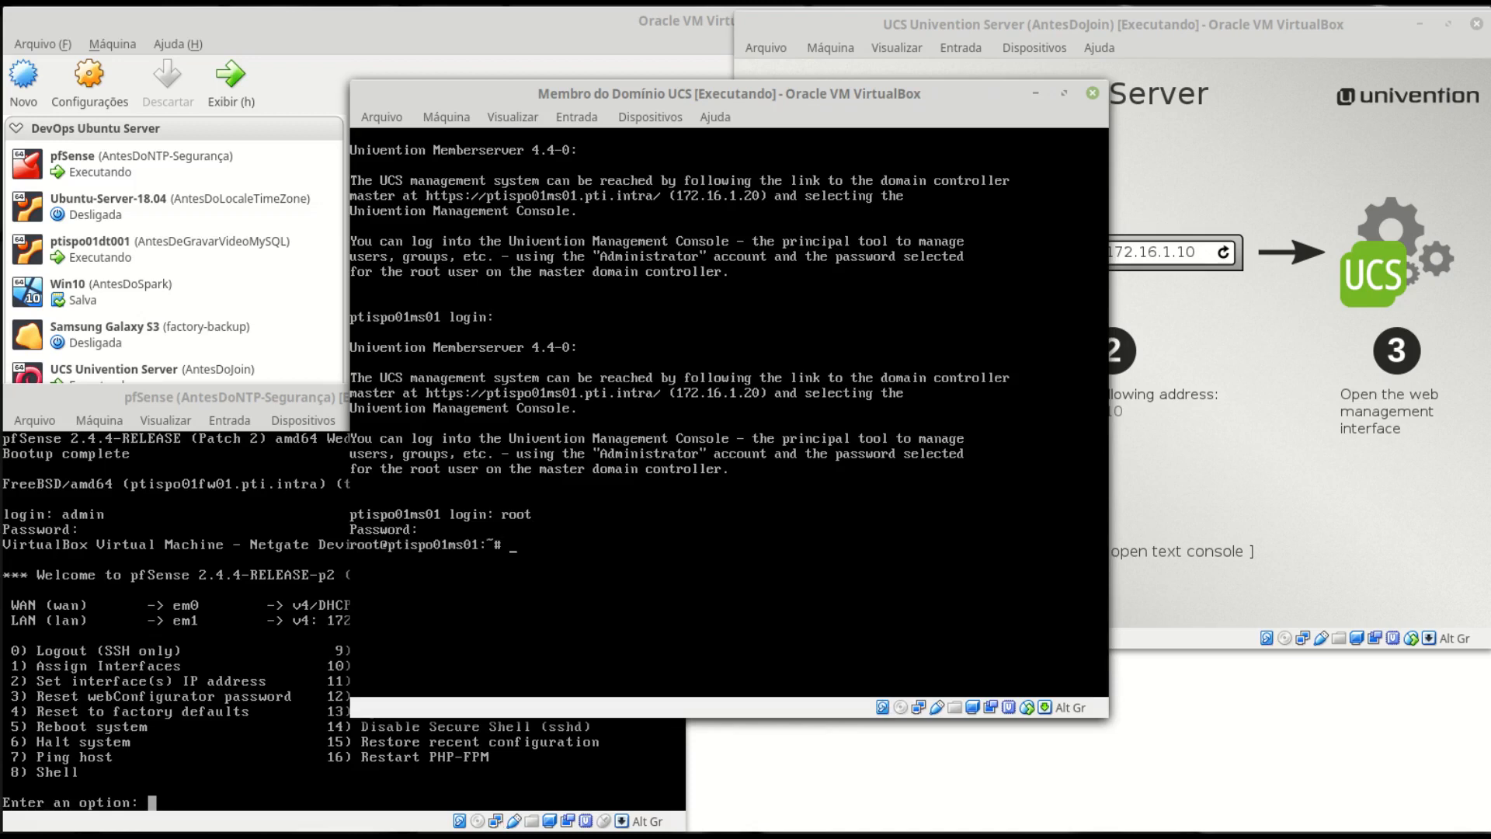
key("ctrl+l")
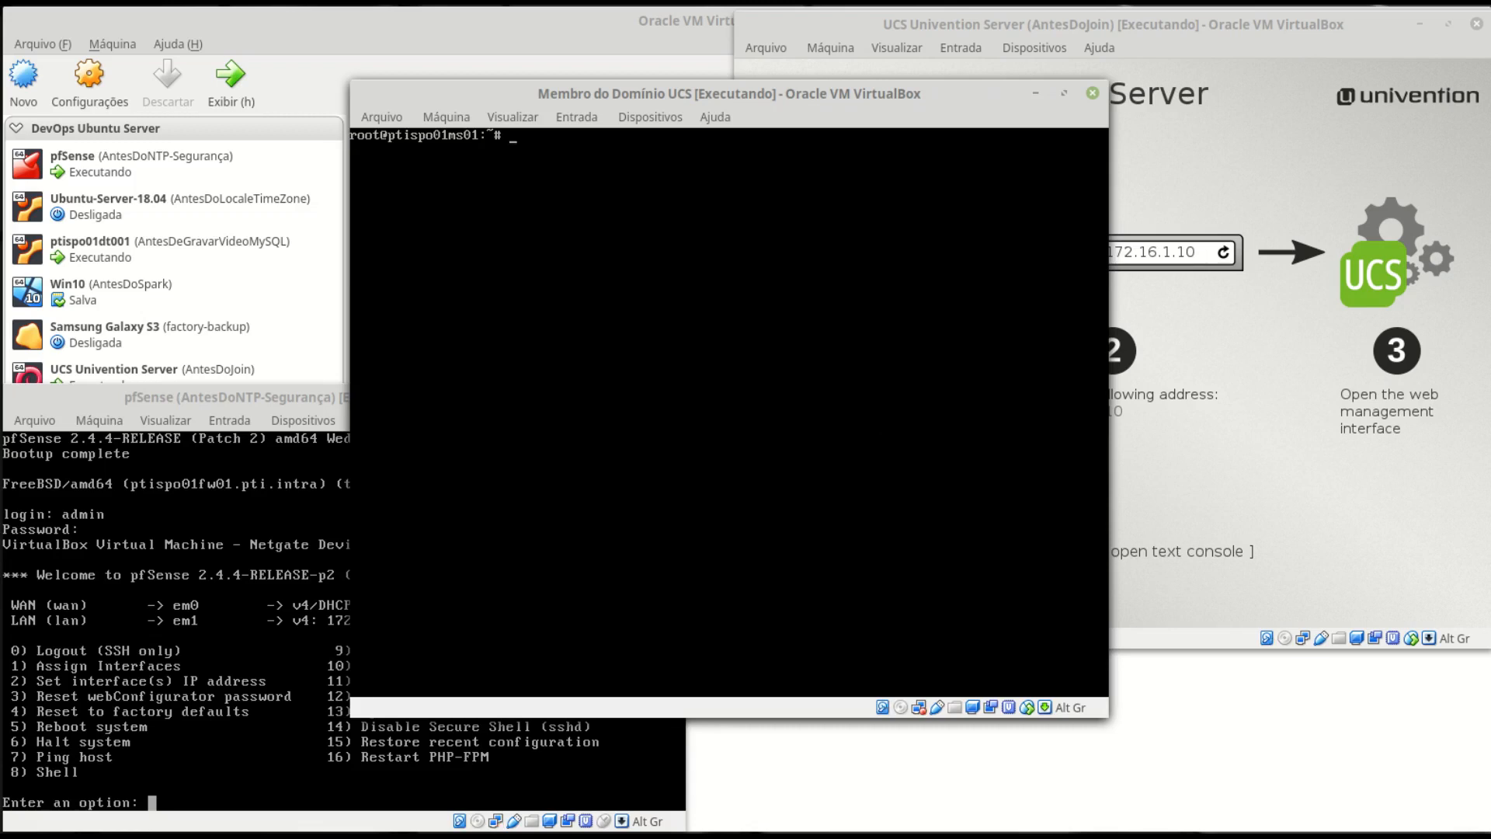
- Check the network interfaces with ifconfig and the routing table with route -n
type("ifconfig")
key("Return")
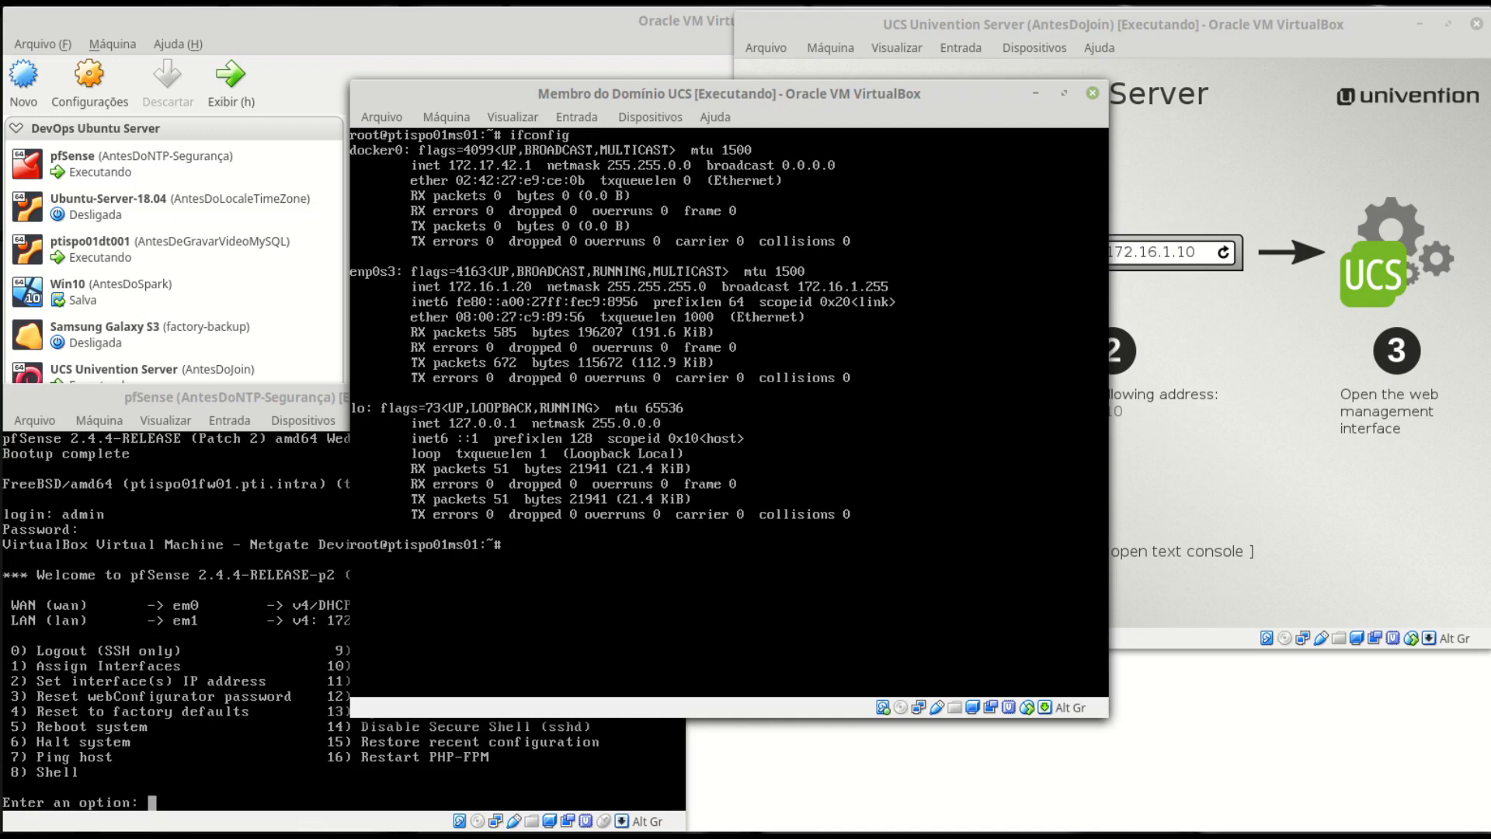
key("ctrl+l")
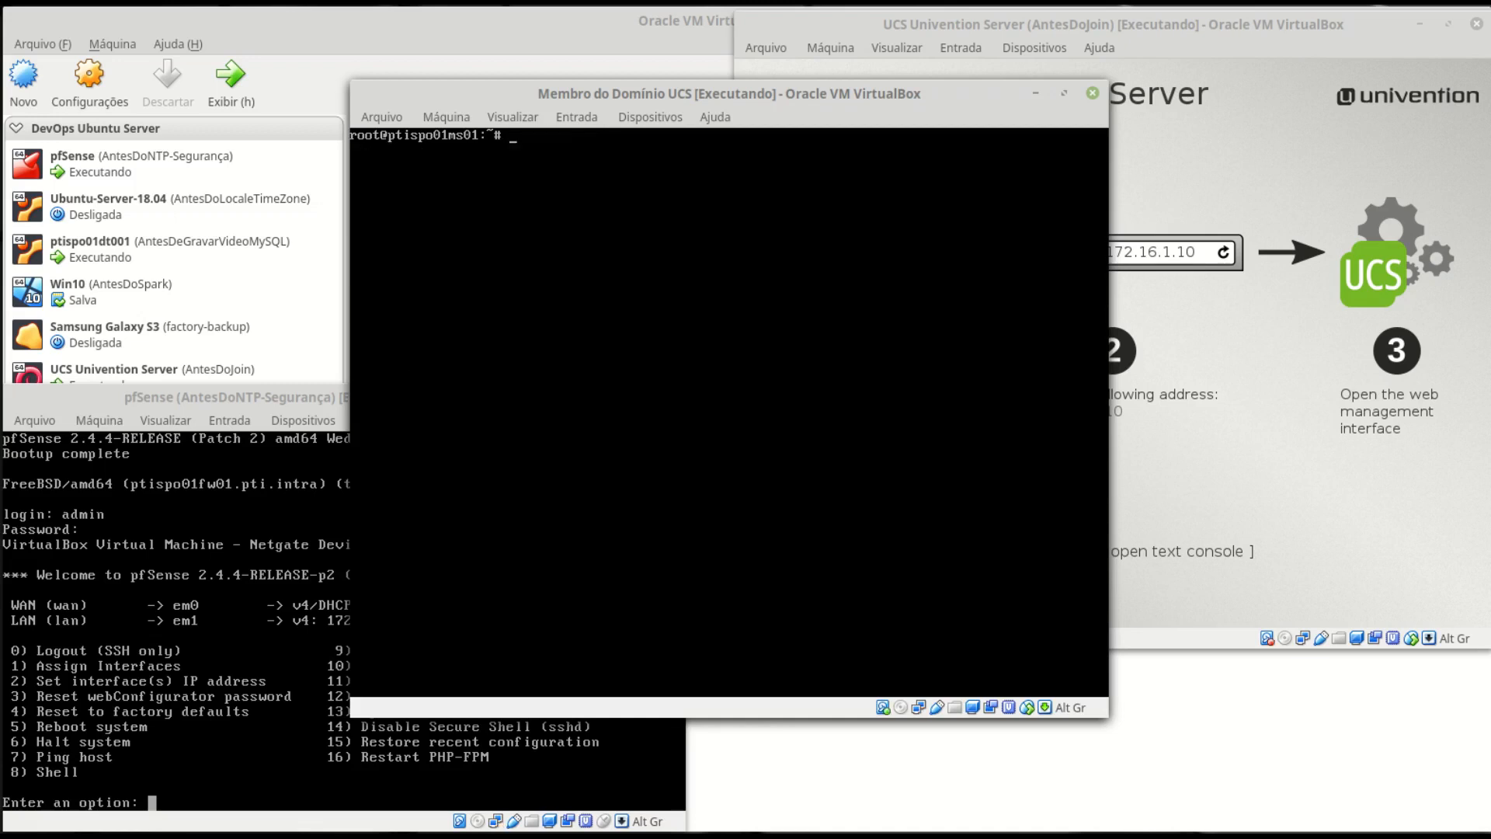
type("route -n")
key("Return")
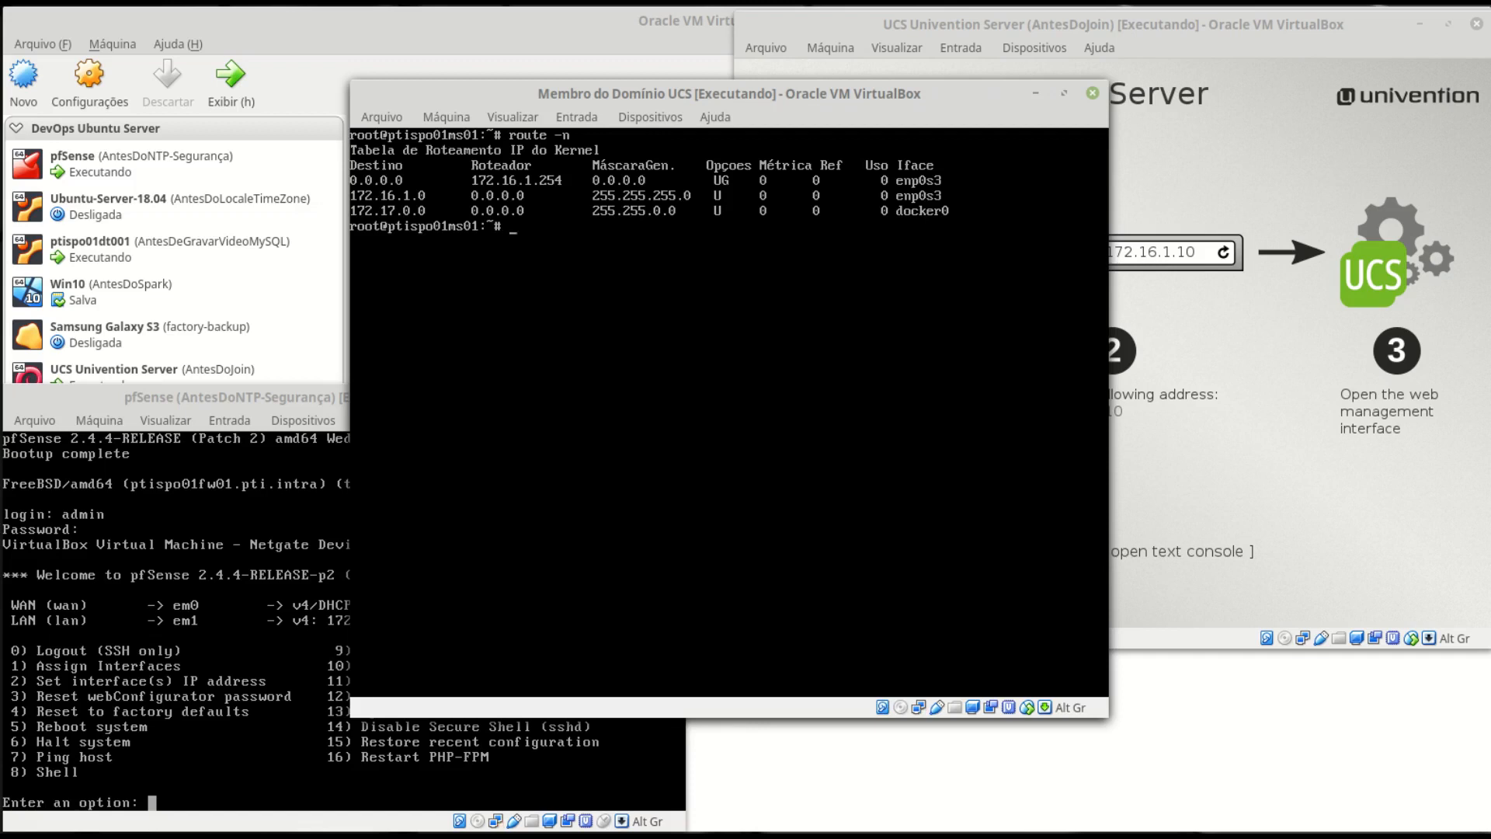
key("Return")
key("Return")
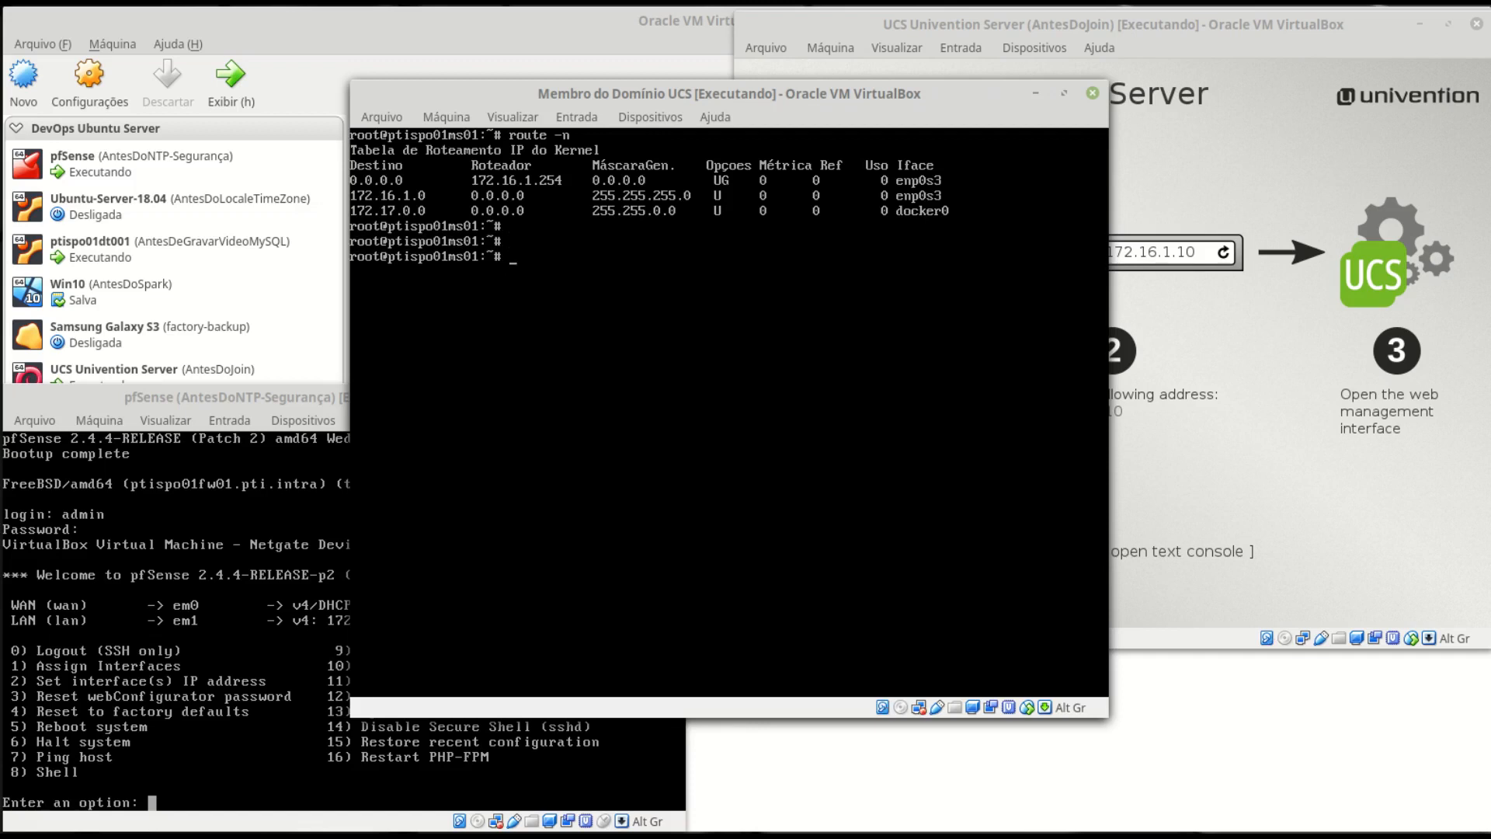
- Show the DNS resolvers in /etc/resolv.conf, then clear the screen
type("cat /etc/resolv.conf")
key("Return")
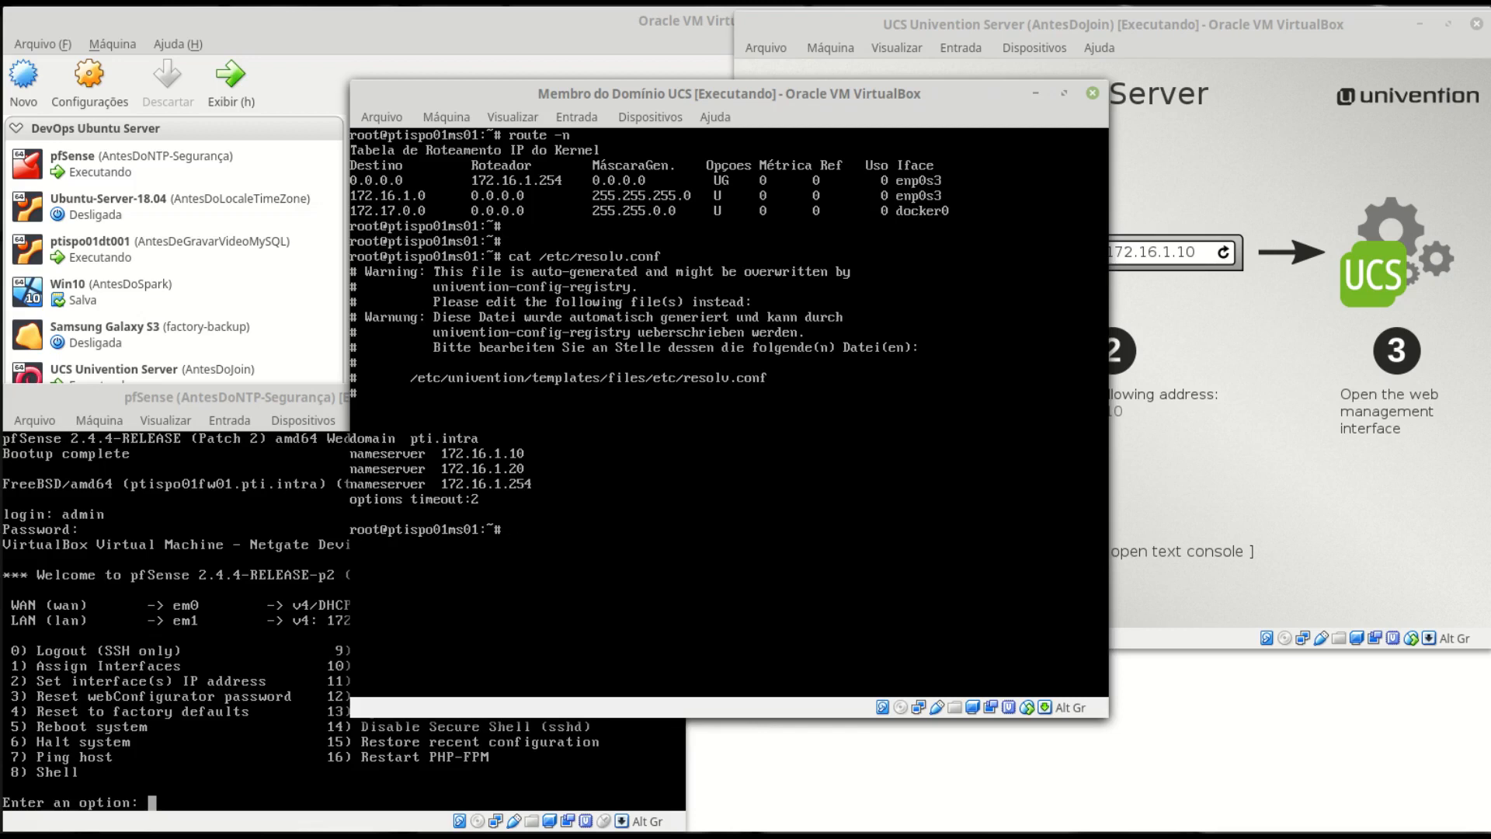
key("ctrl+l")
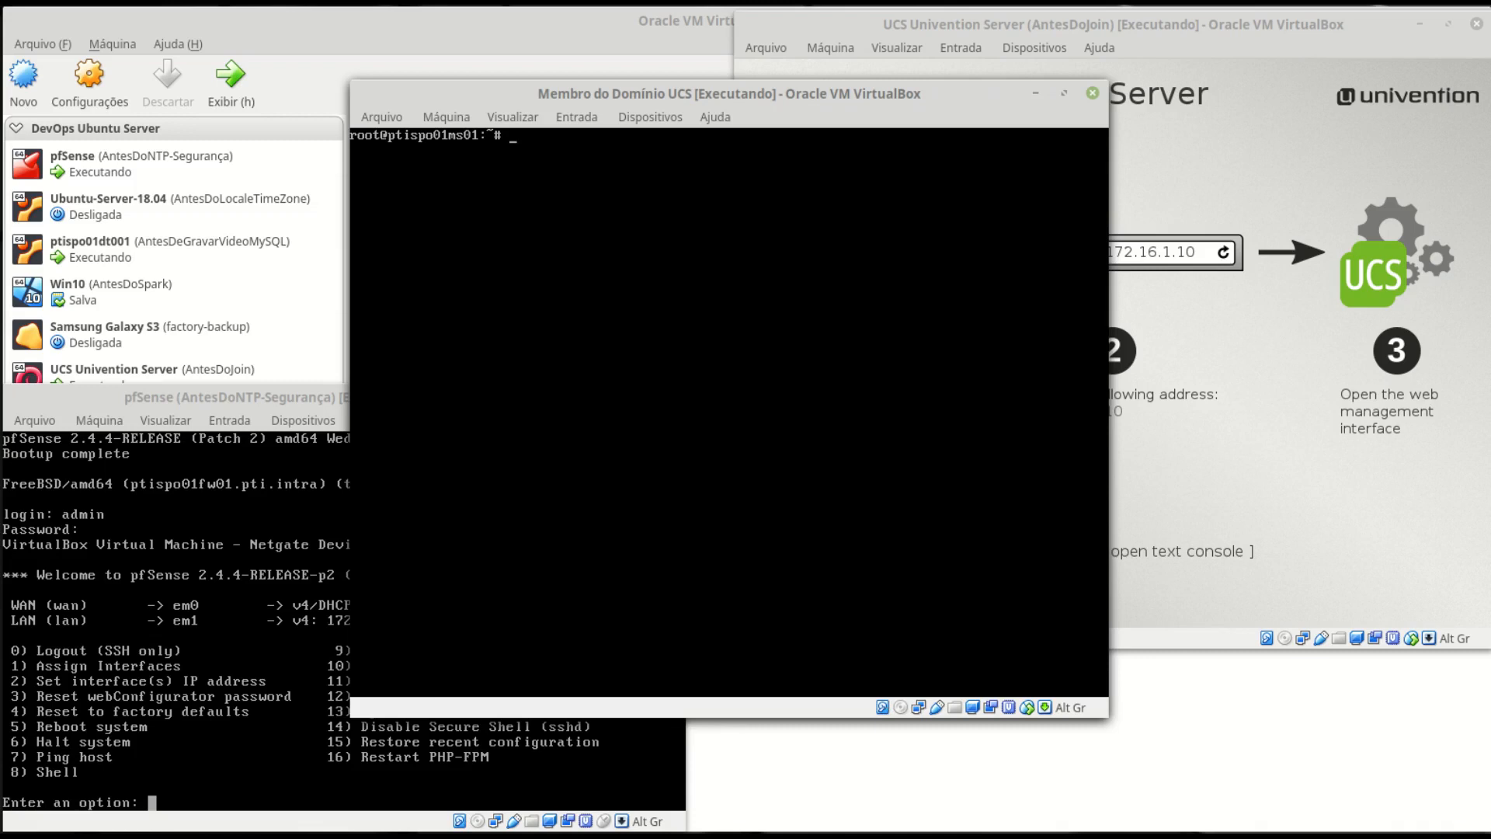
- Verify pti.intra with nslookup and a ping, stopping it with Ctrl+C
type("nslookup pti.intra")
key("Return")
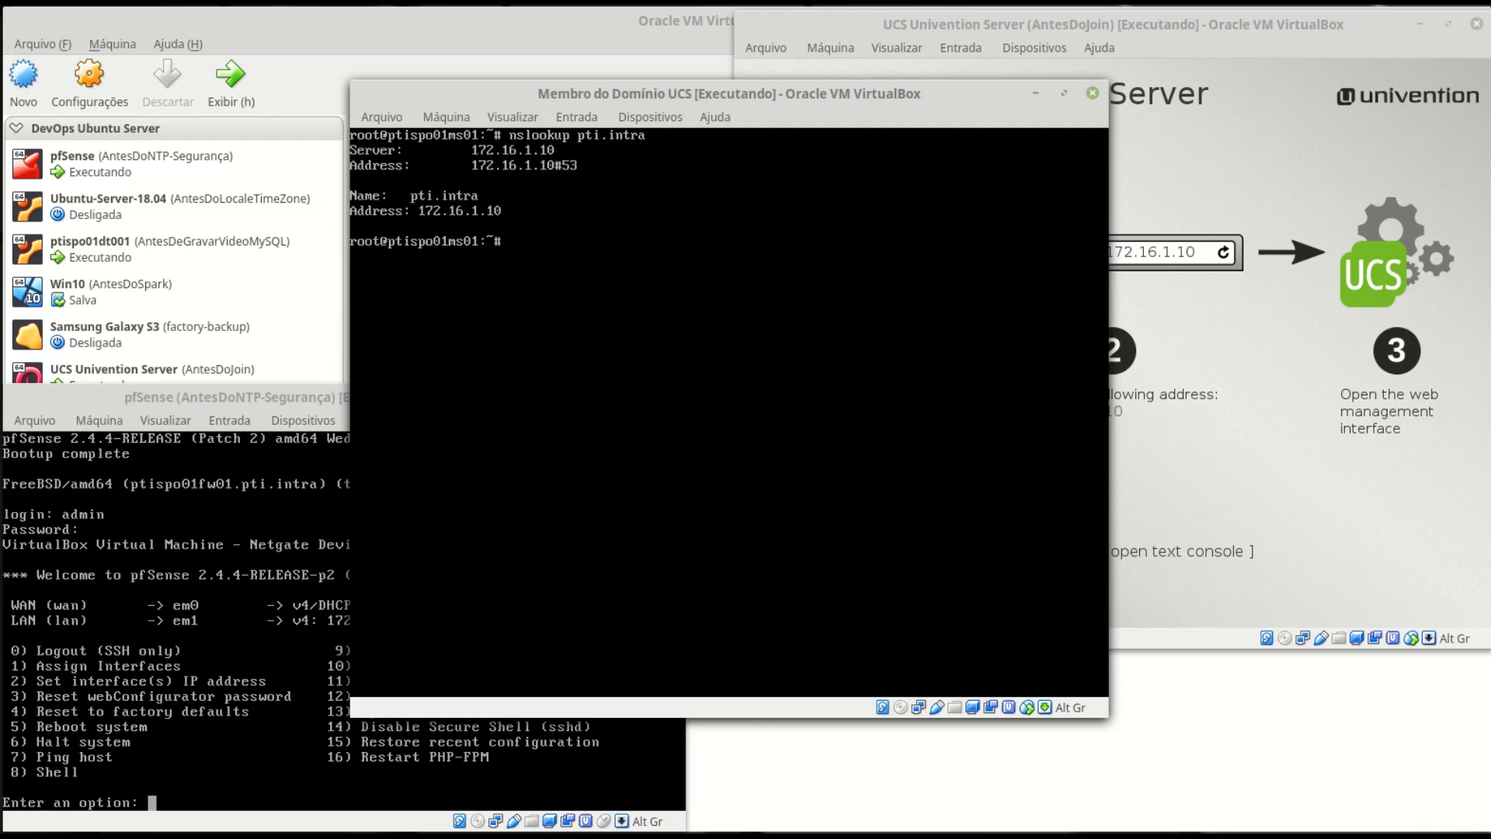
type("ping pti.intra")
key("Return")
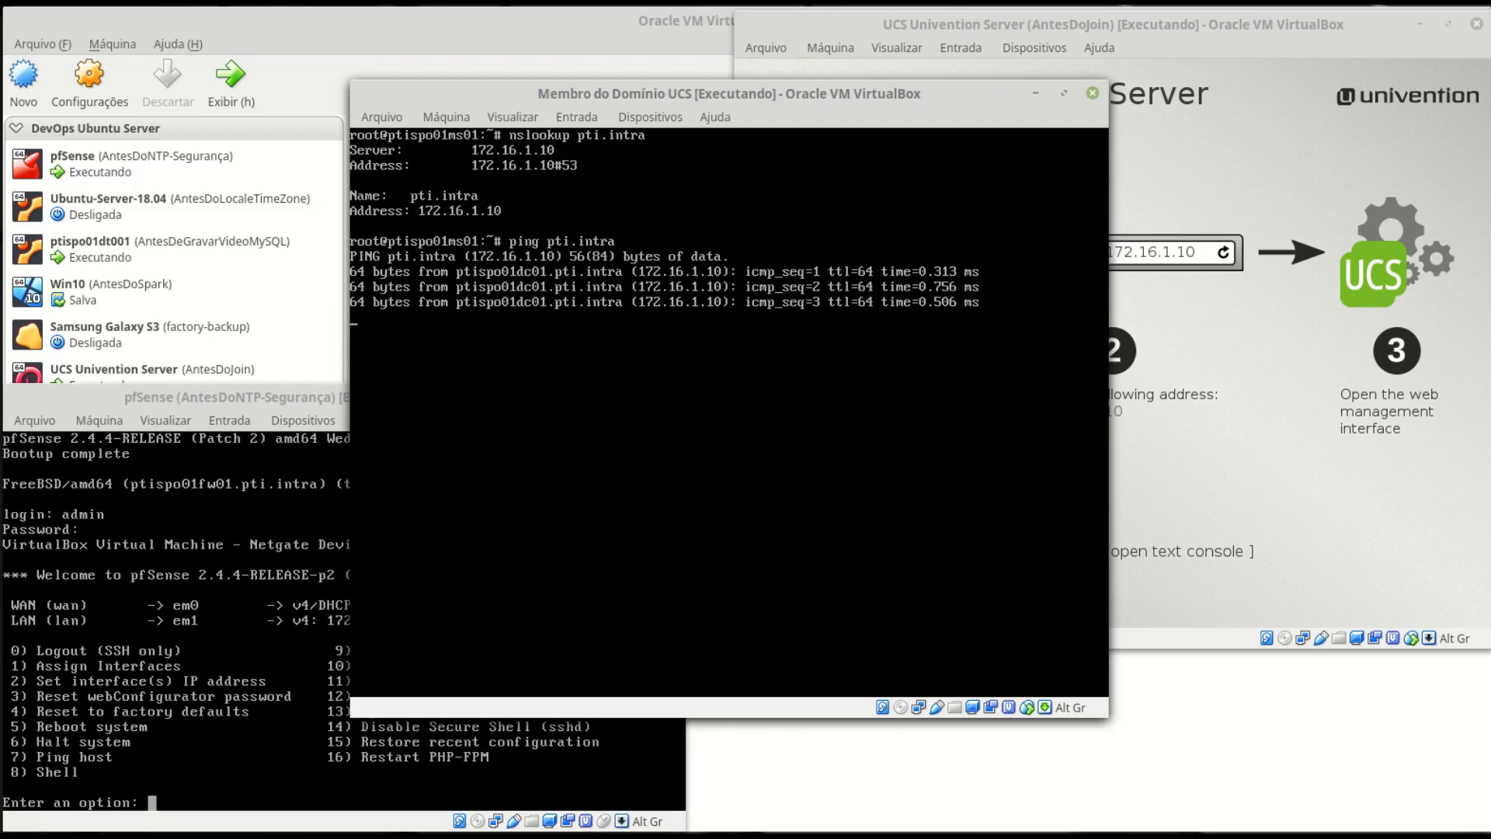
key("ctrl+c")
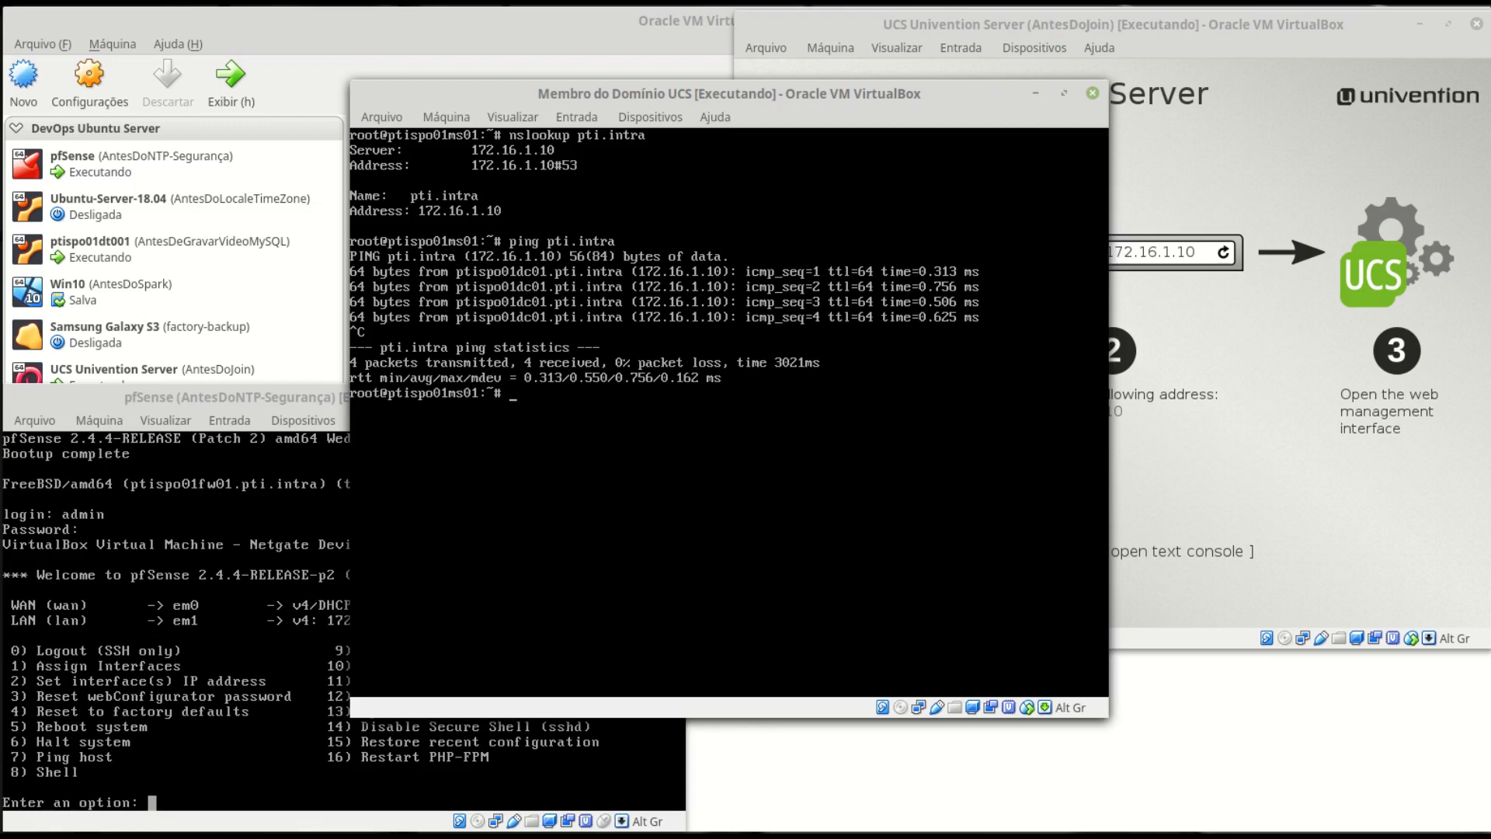
- Clear the screen, run univention-upgrade to confirm no updates, then log out with Ctrl+D
type("cls")
key("Return")
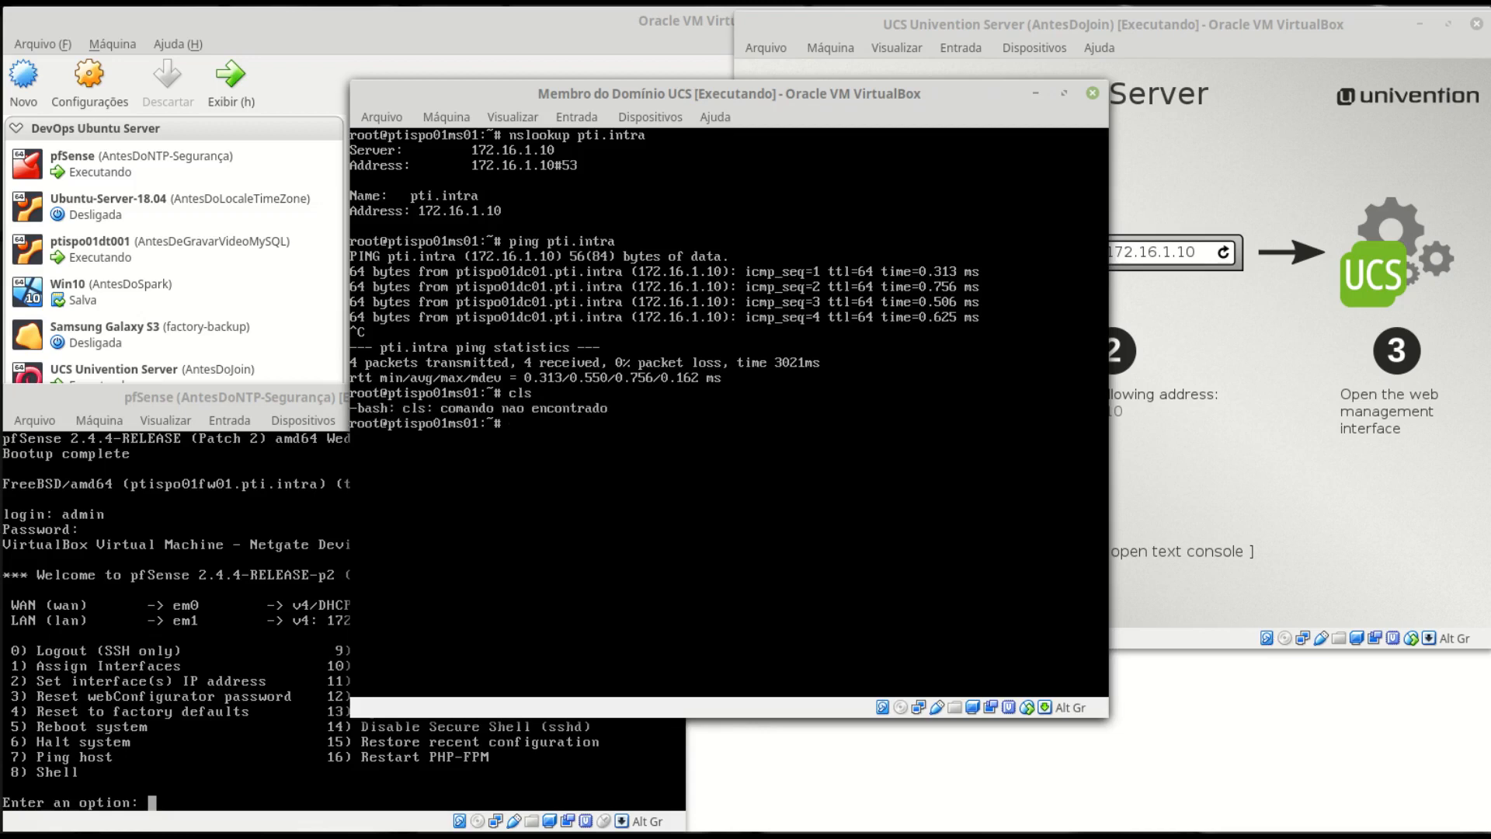
key("ctrl+l")
type("univention")
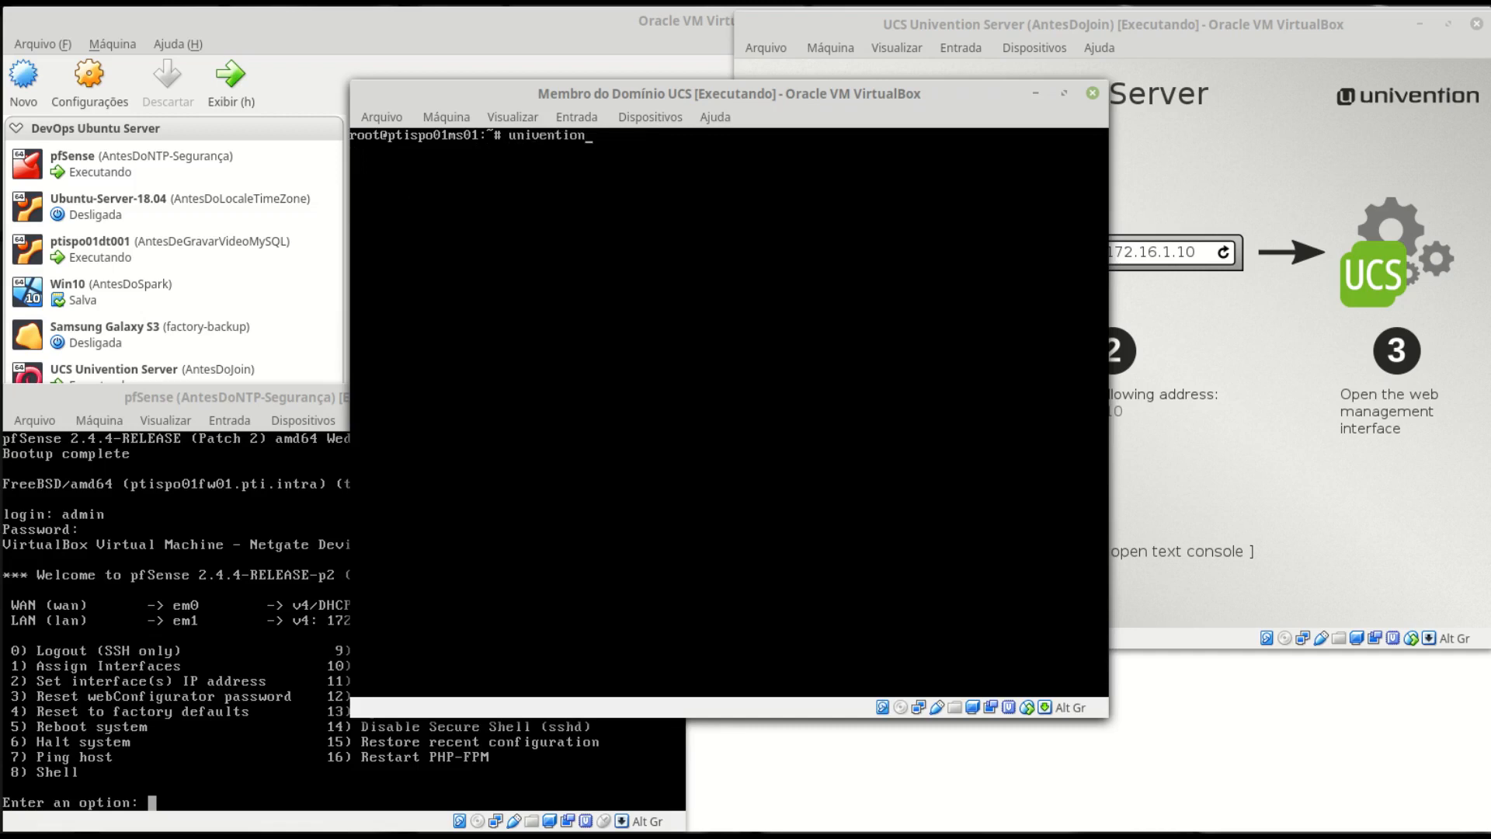
type("-upgrade")
key("Return")
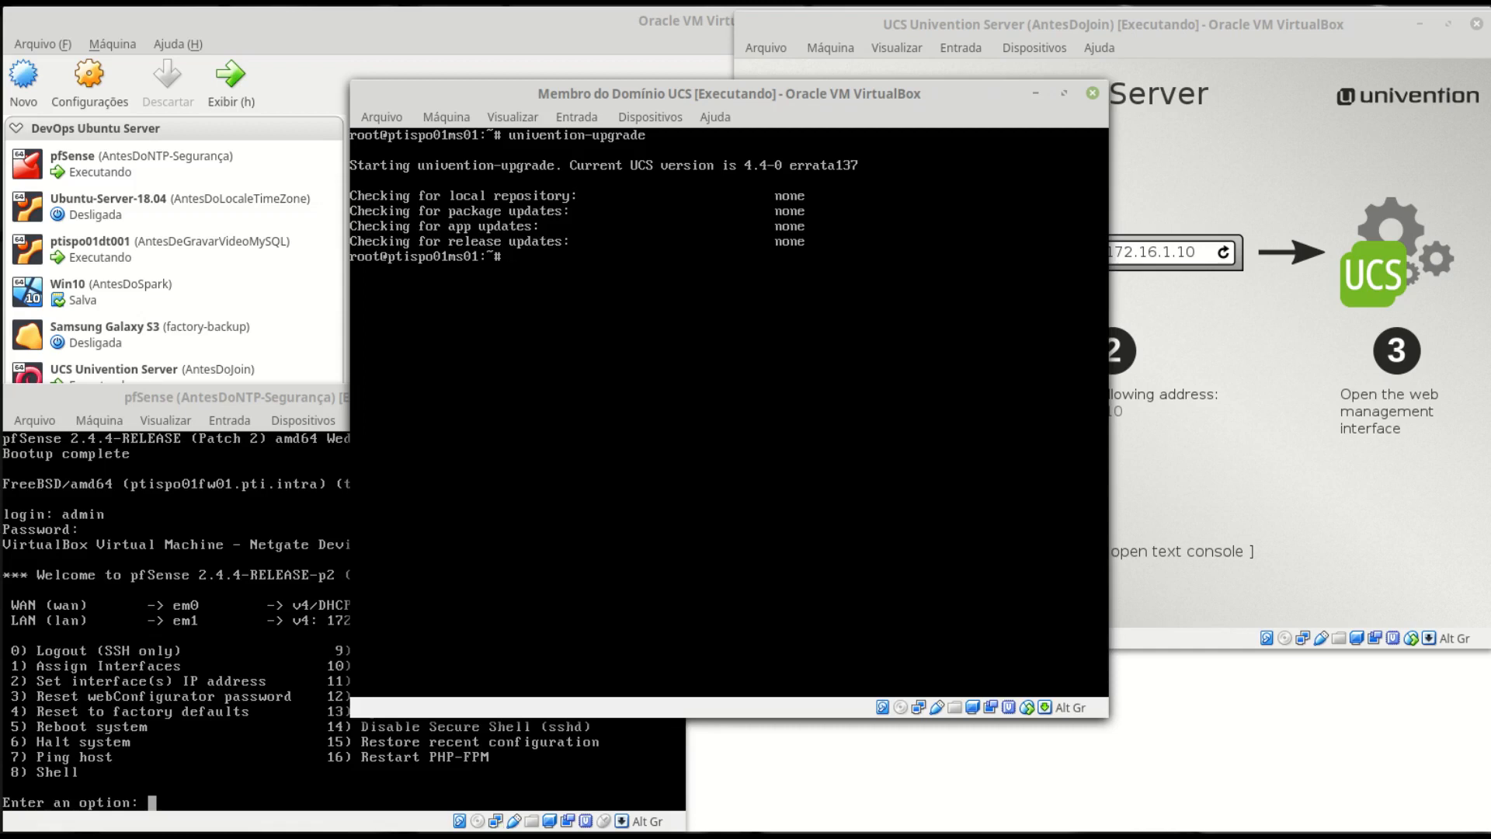
key("ctrl+d")
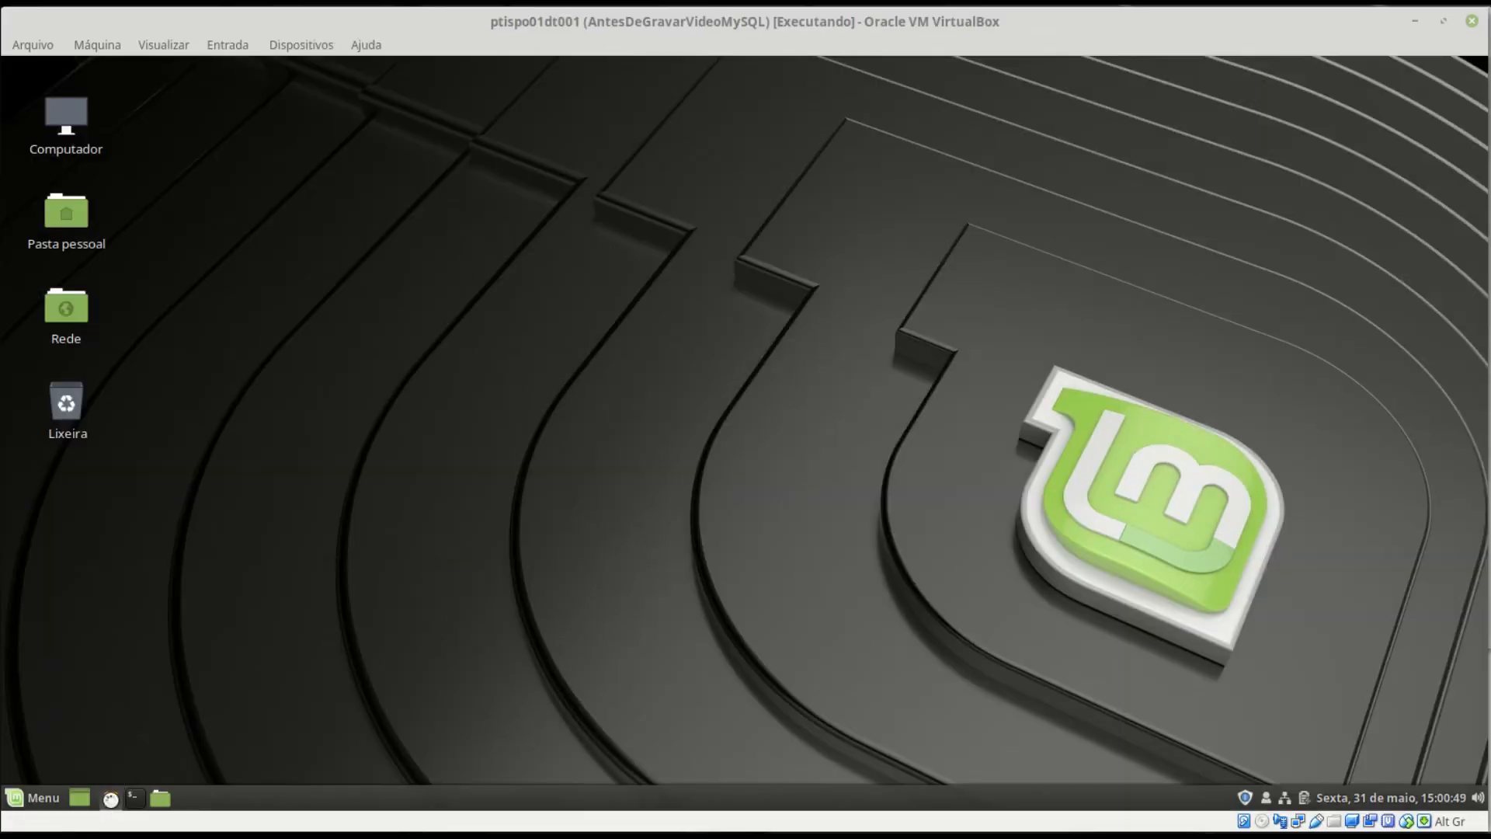
left_click(112, 798)
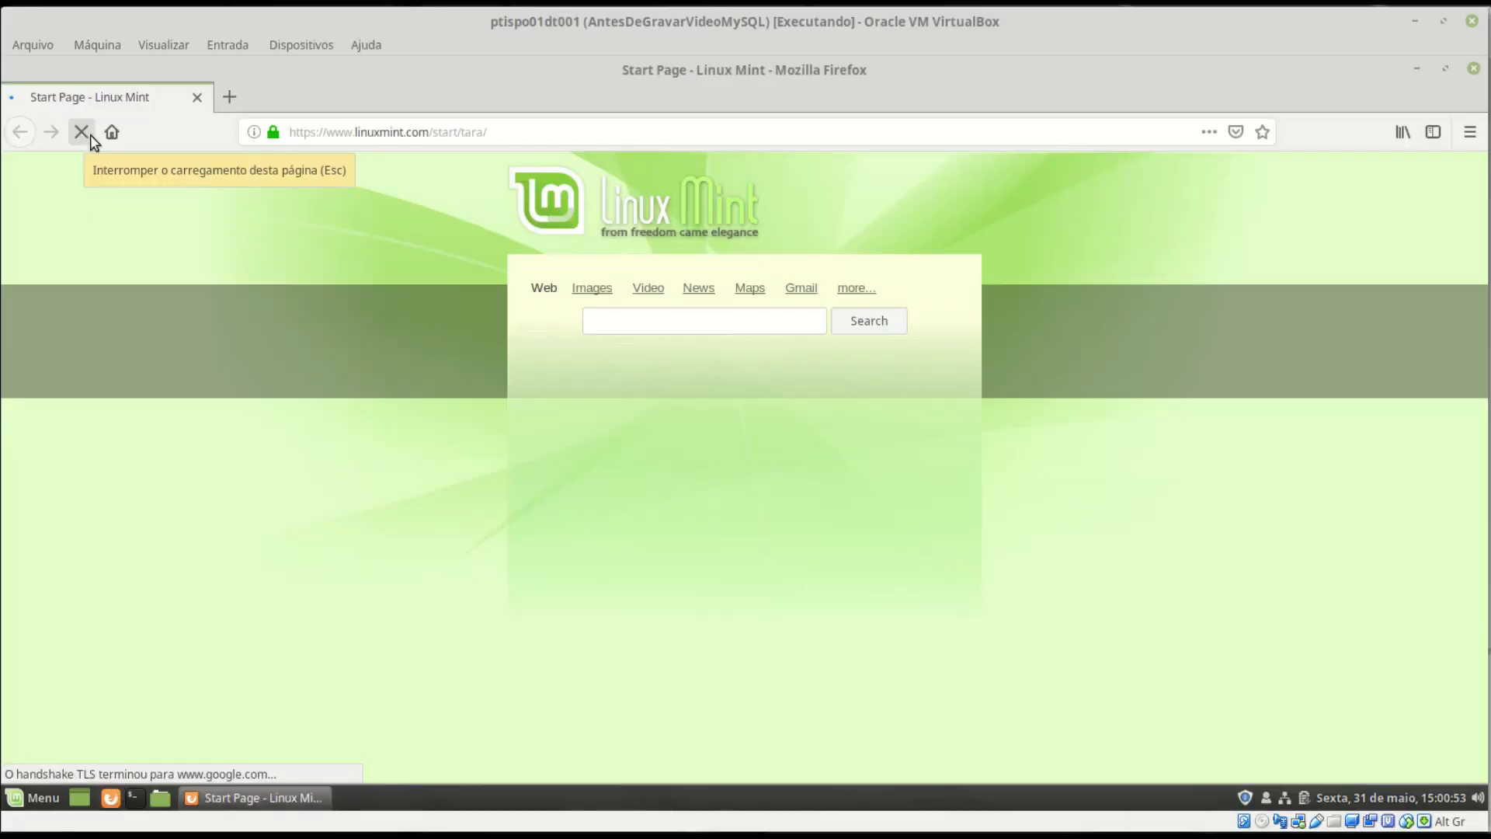
left_click(458, 132)
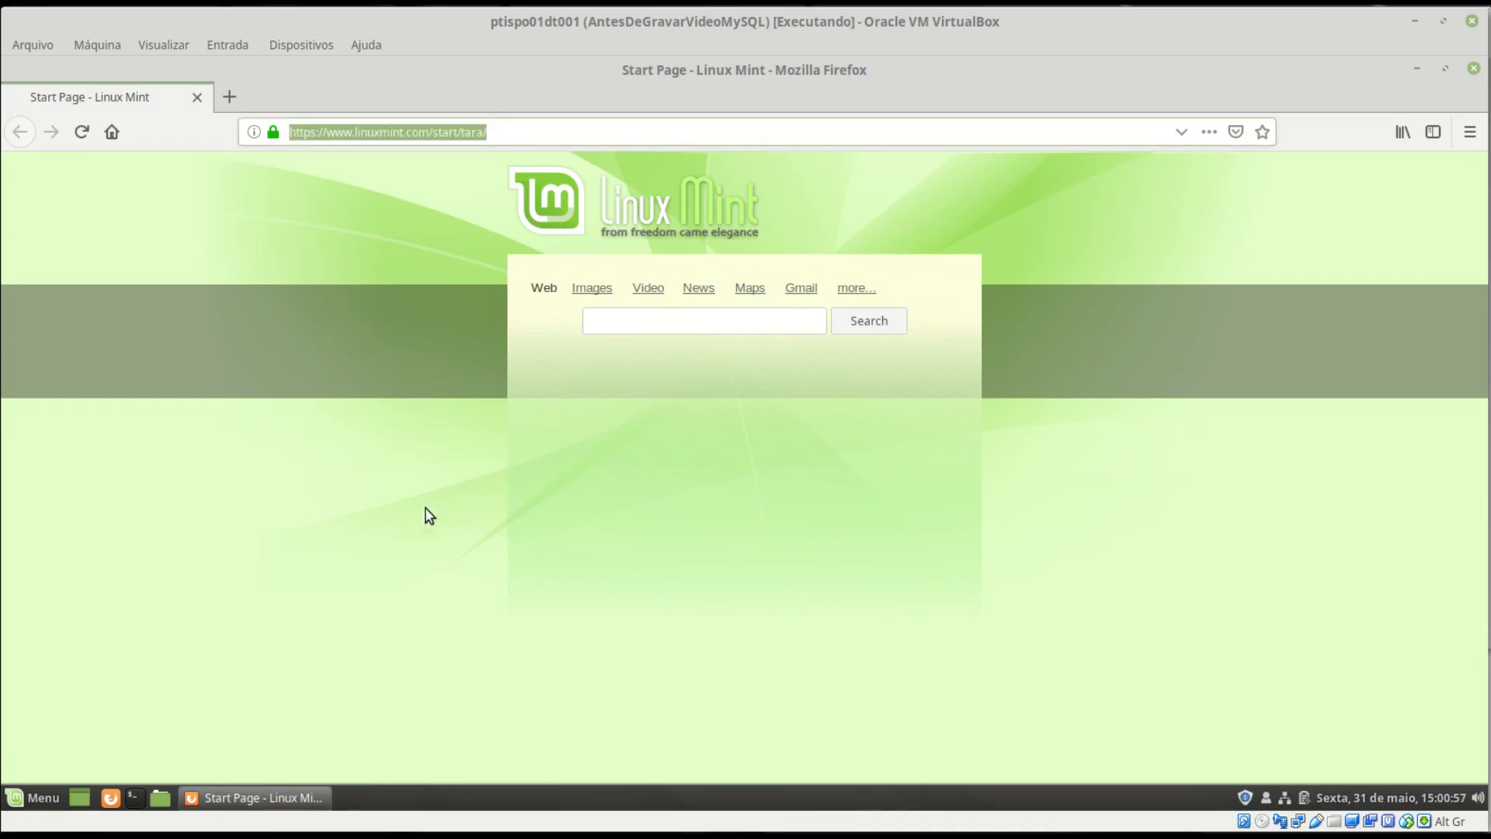
type("https")
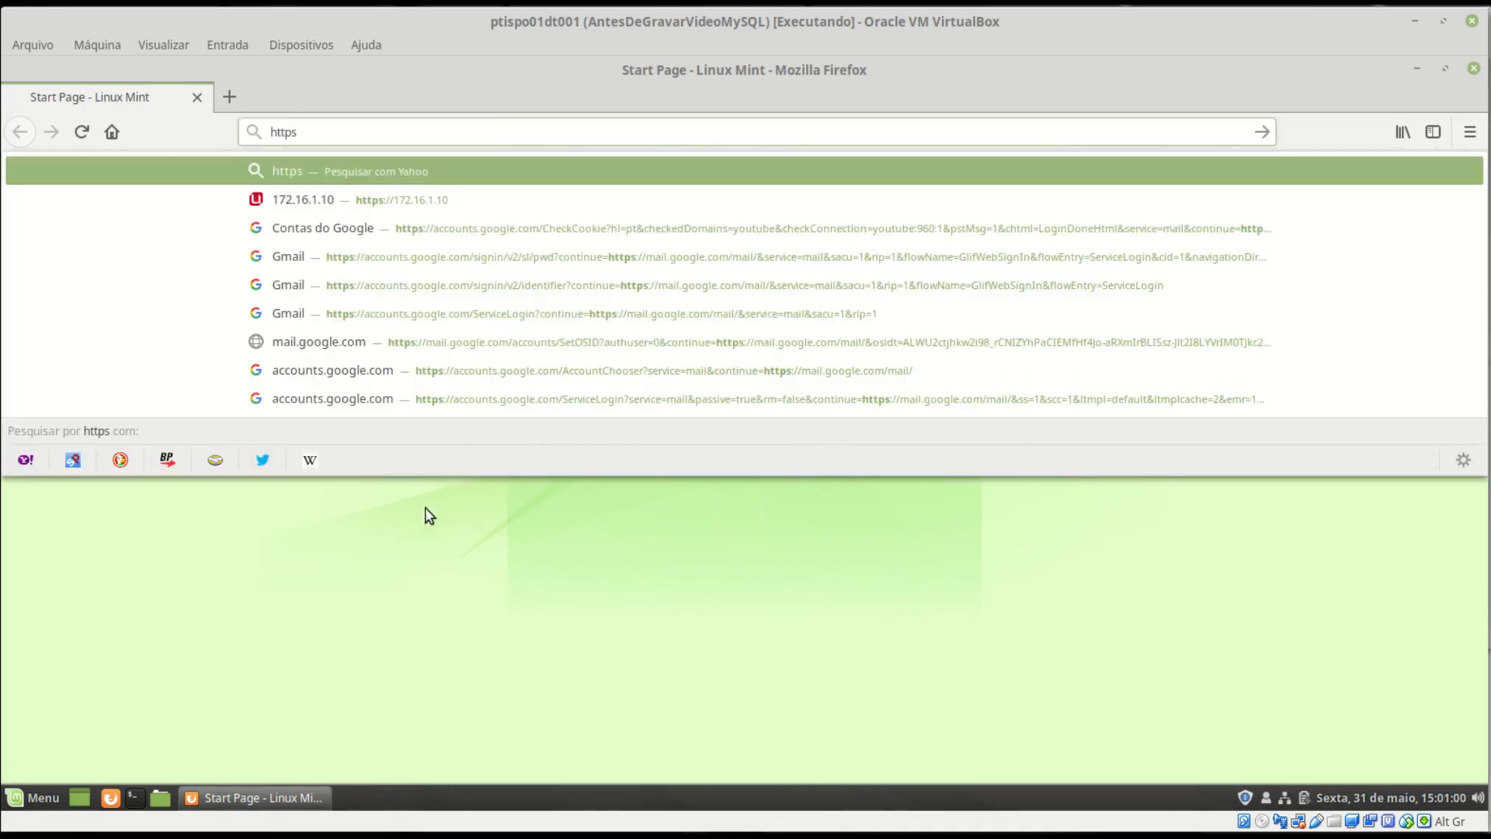
type("://172")
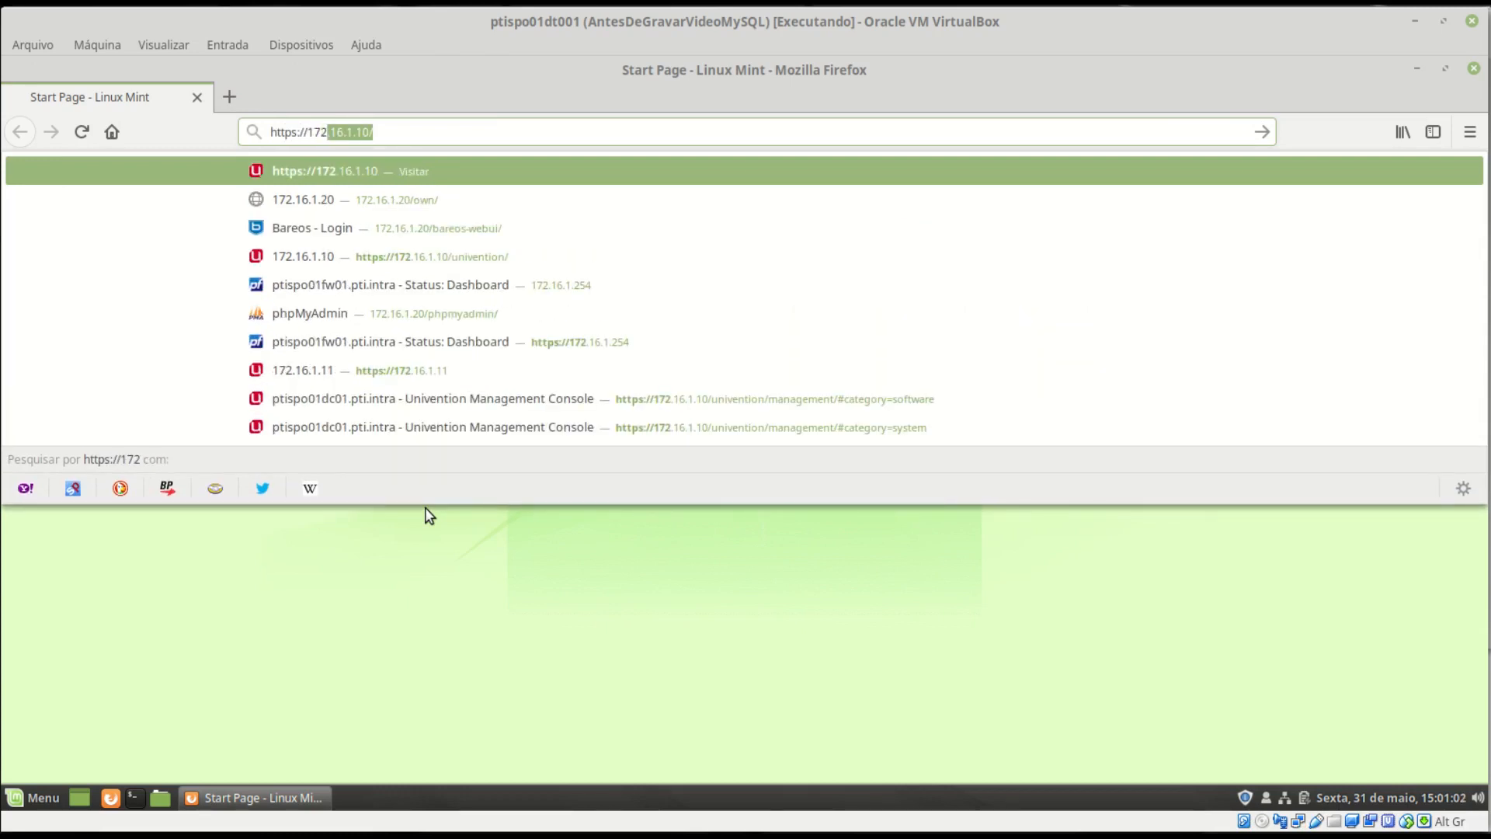
type(".16.1.10/univention/portal/")
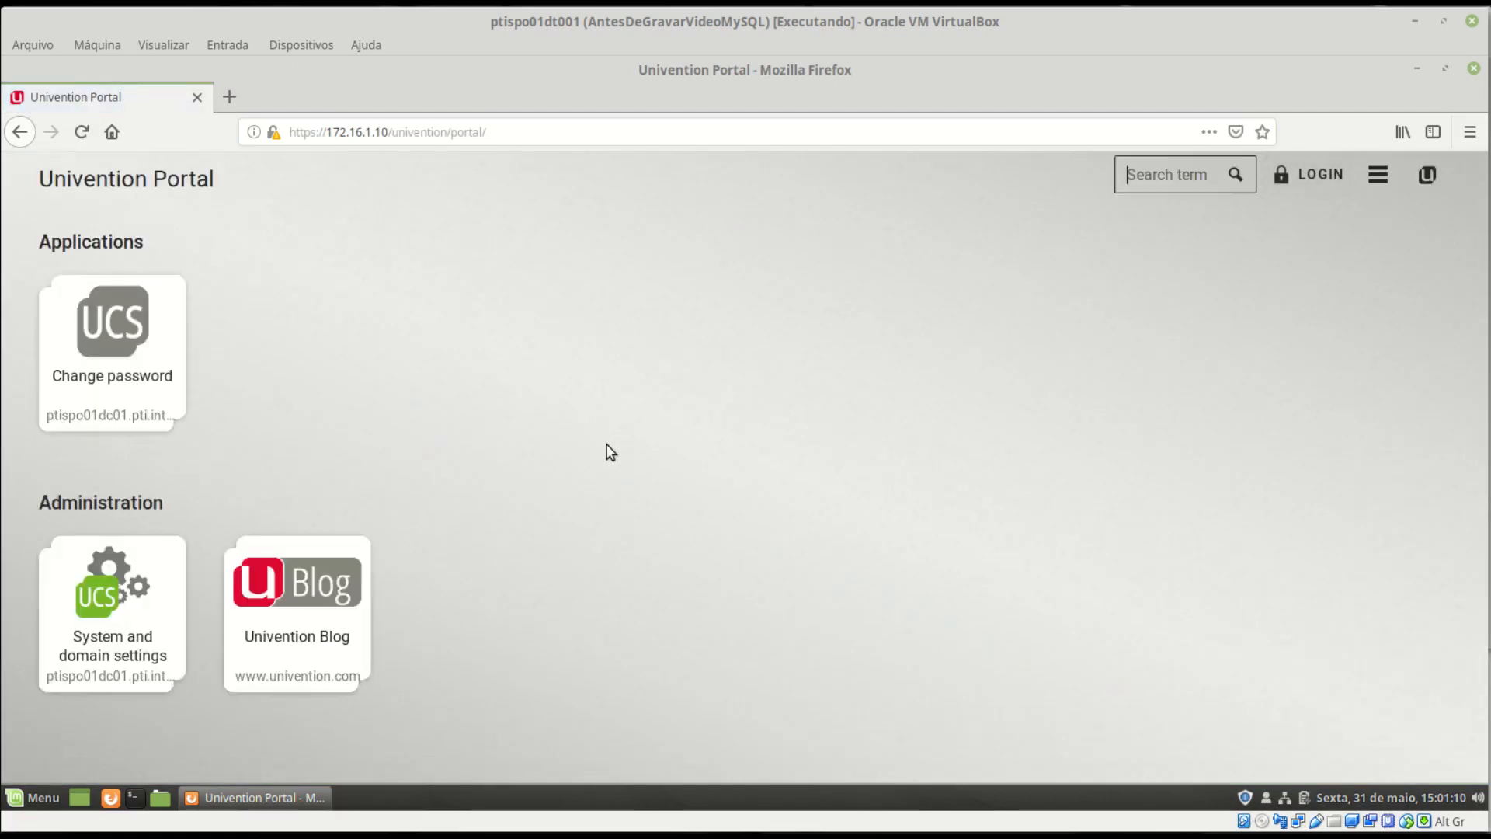
- Open System and domain settings and log in with the autofilled administrator credentials
left_click(126, 603)
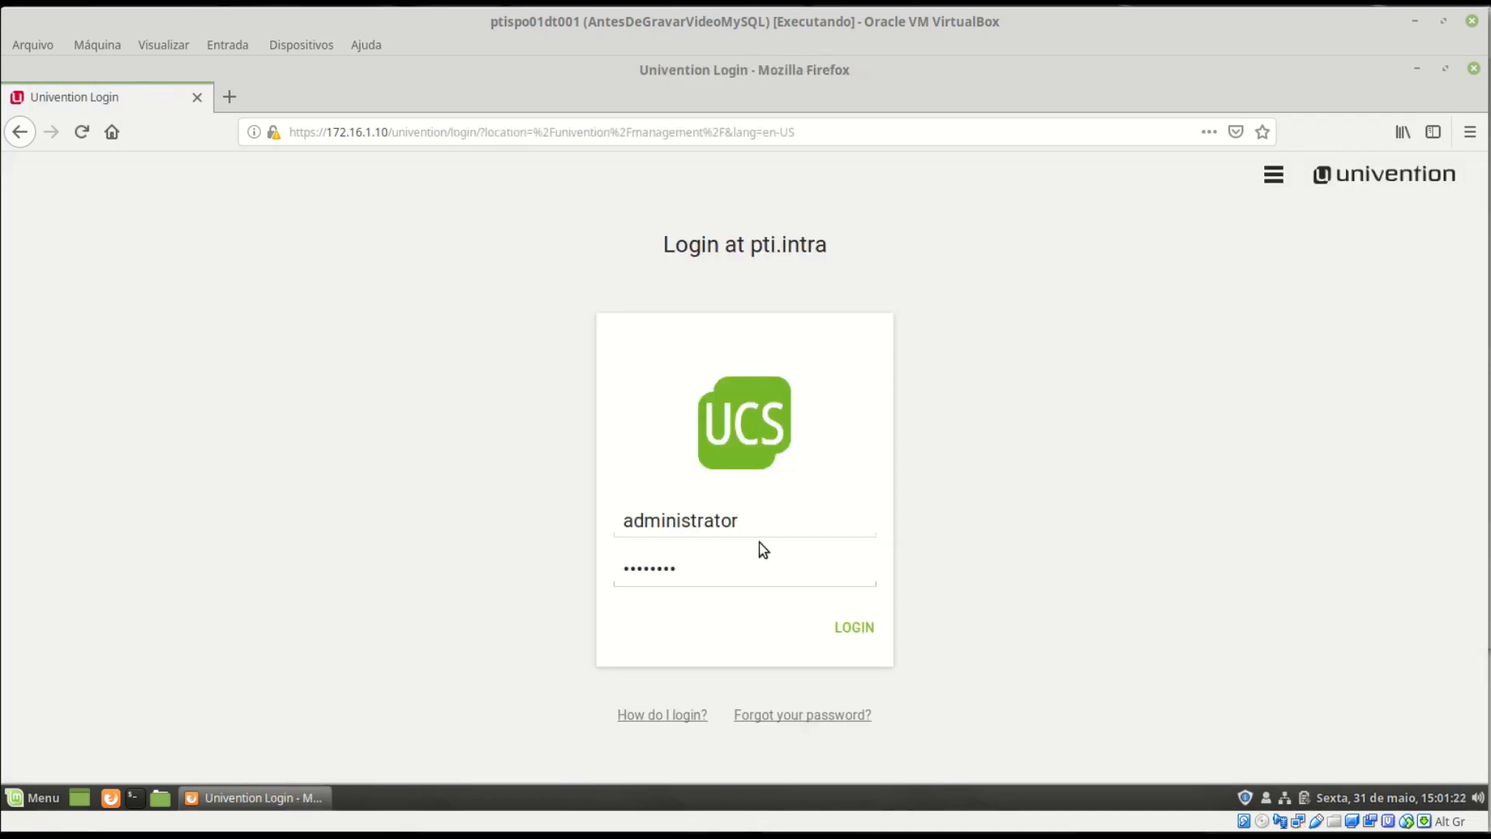
left_click(762, 570)
left_click_drag(754, 247, 852, 246)
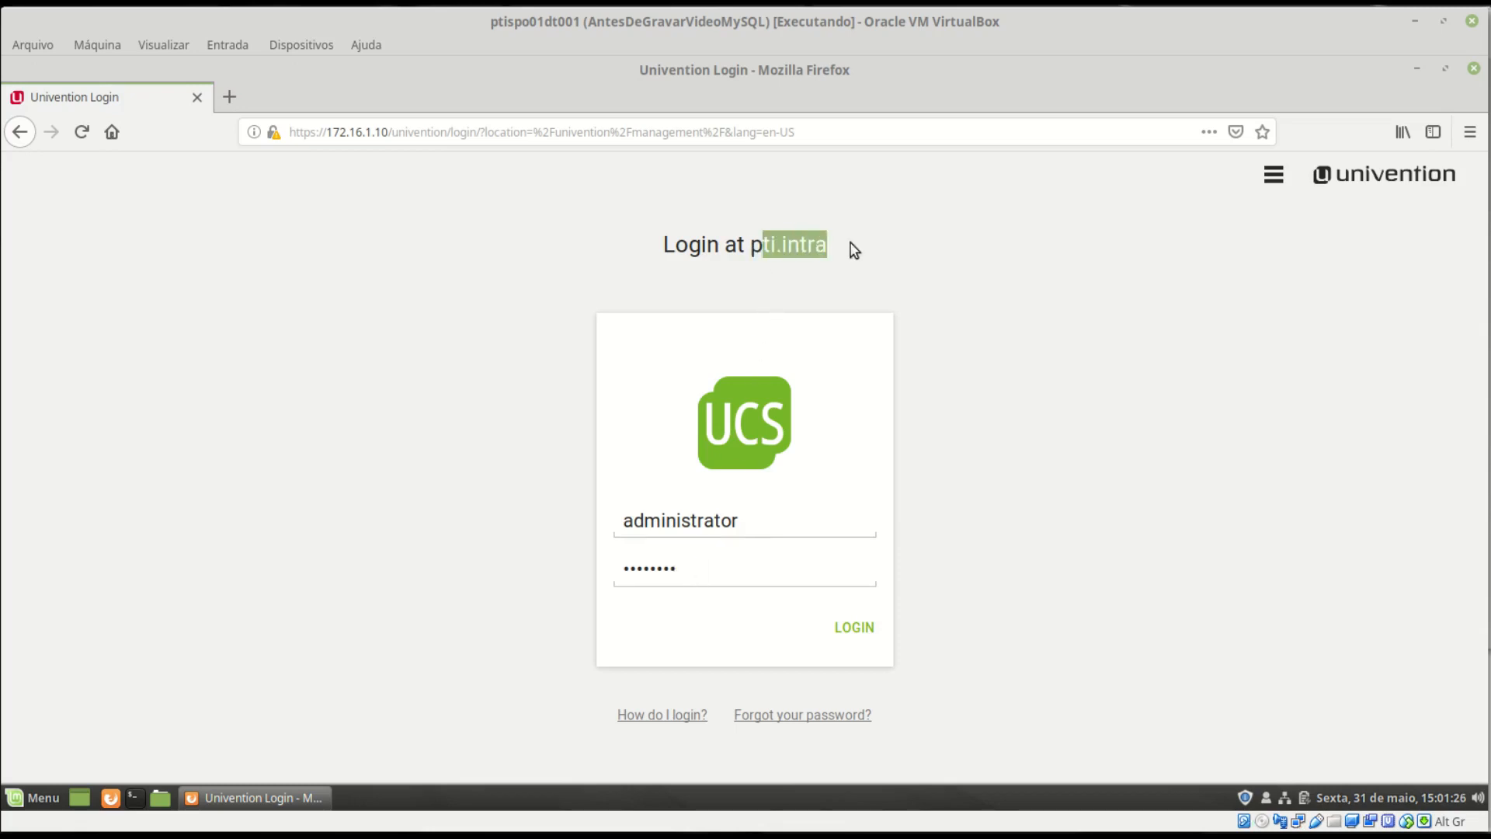
left_click(787, 246)
left_click(857, 630)
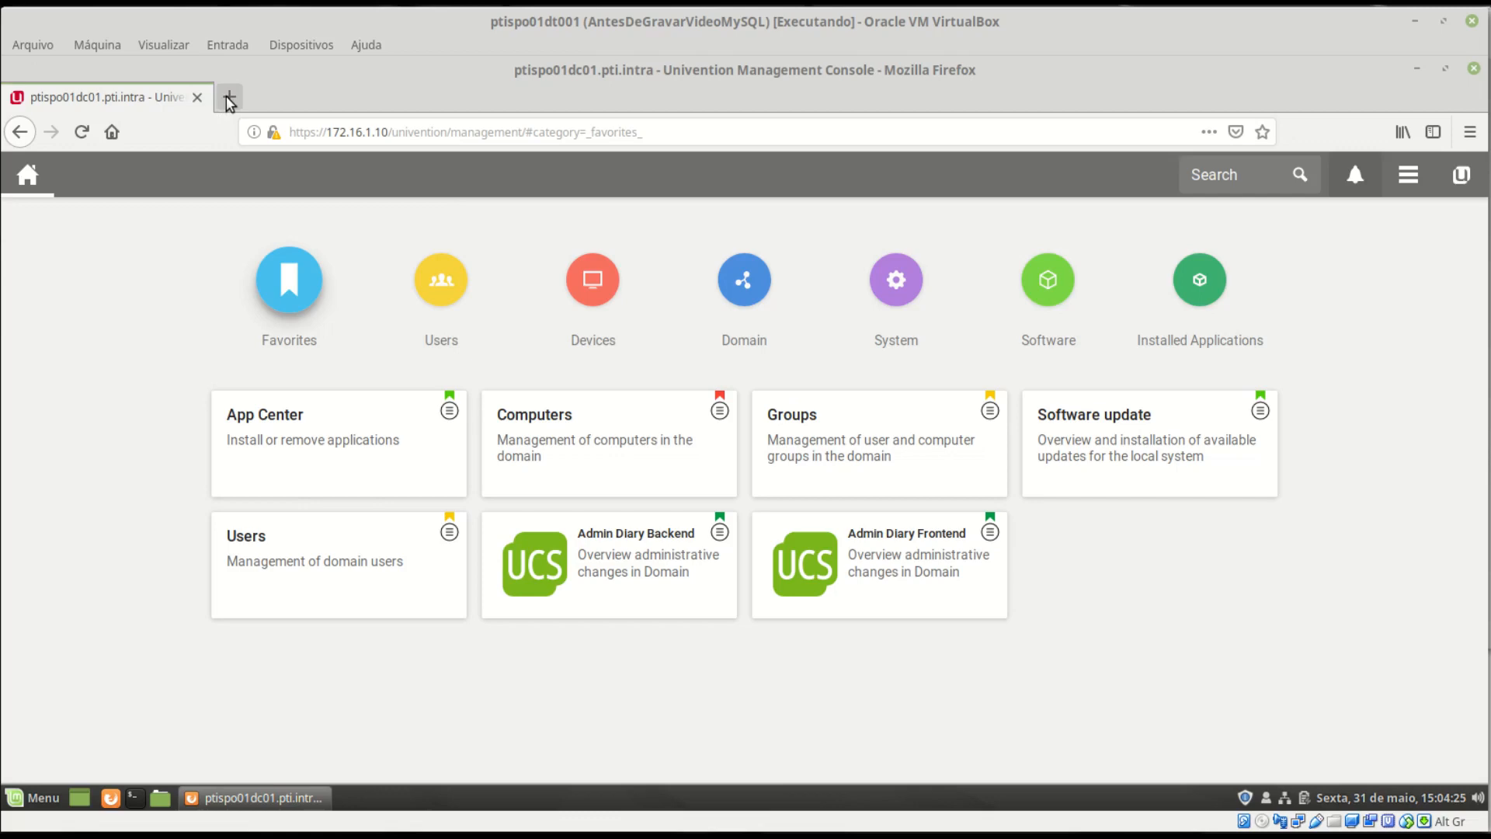
left_click(230, 98)
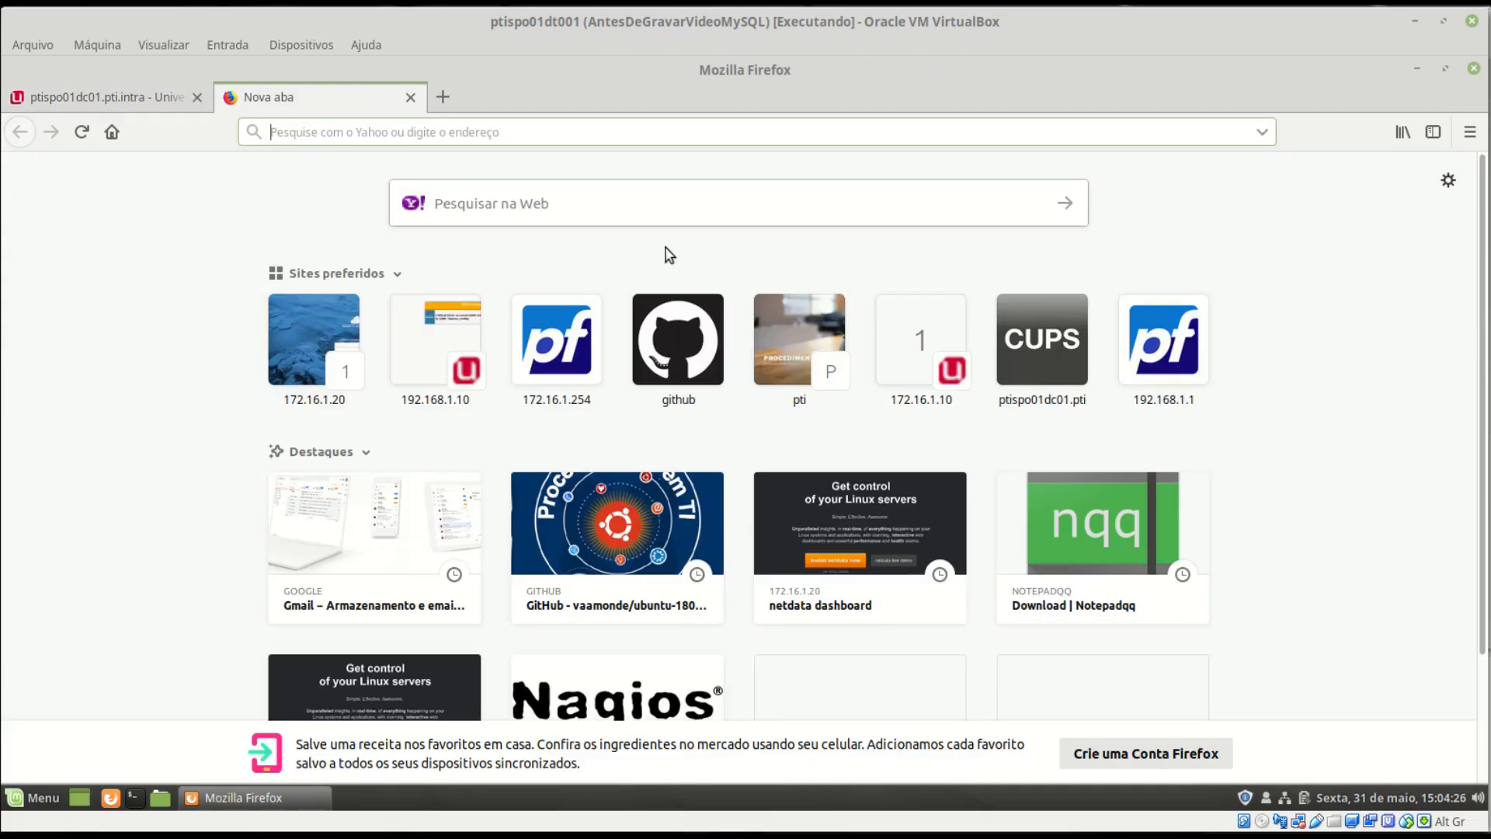
type("h")
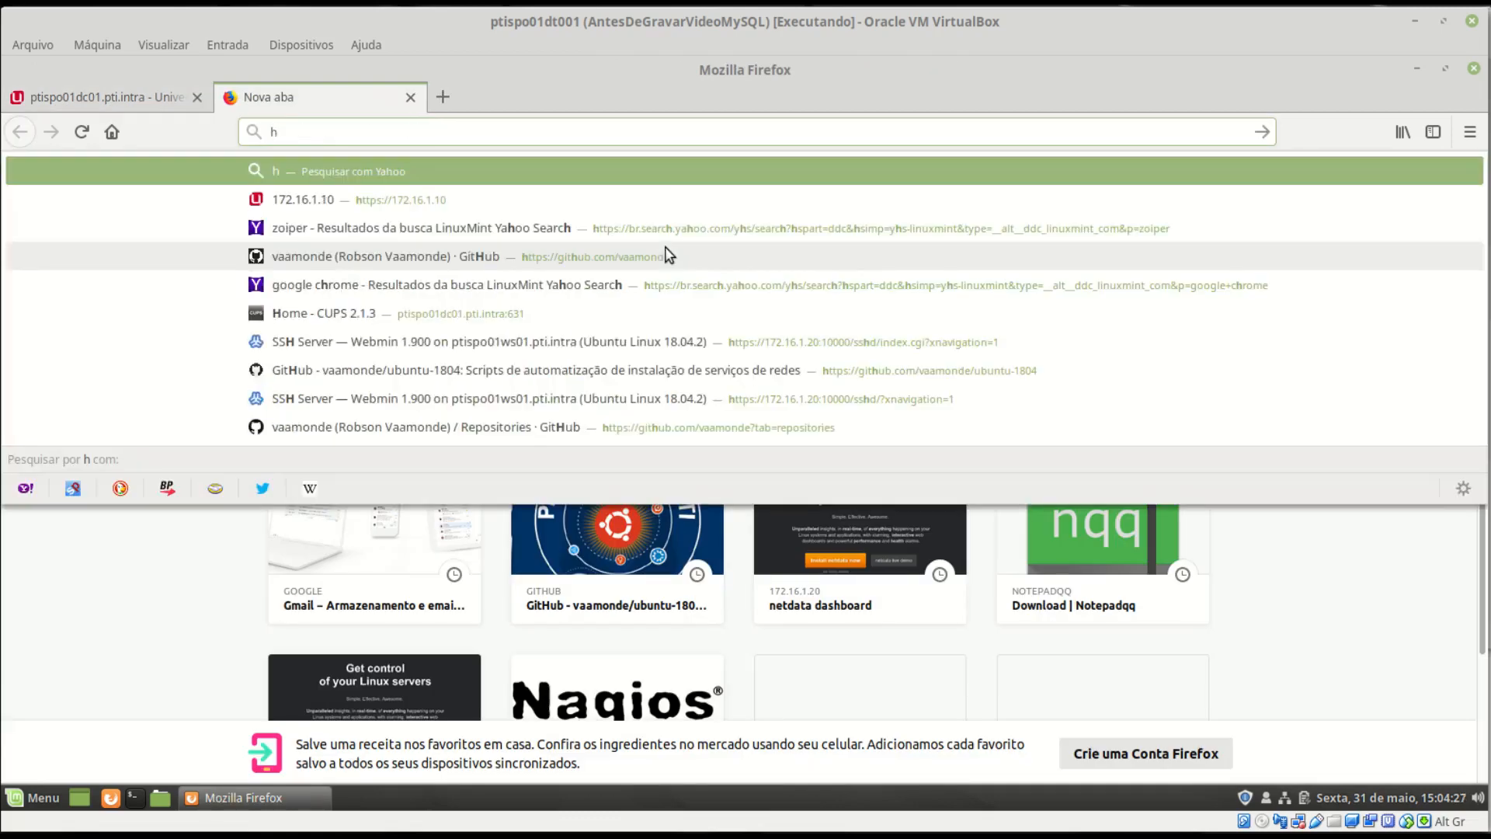
type("ttps:/")
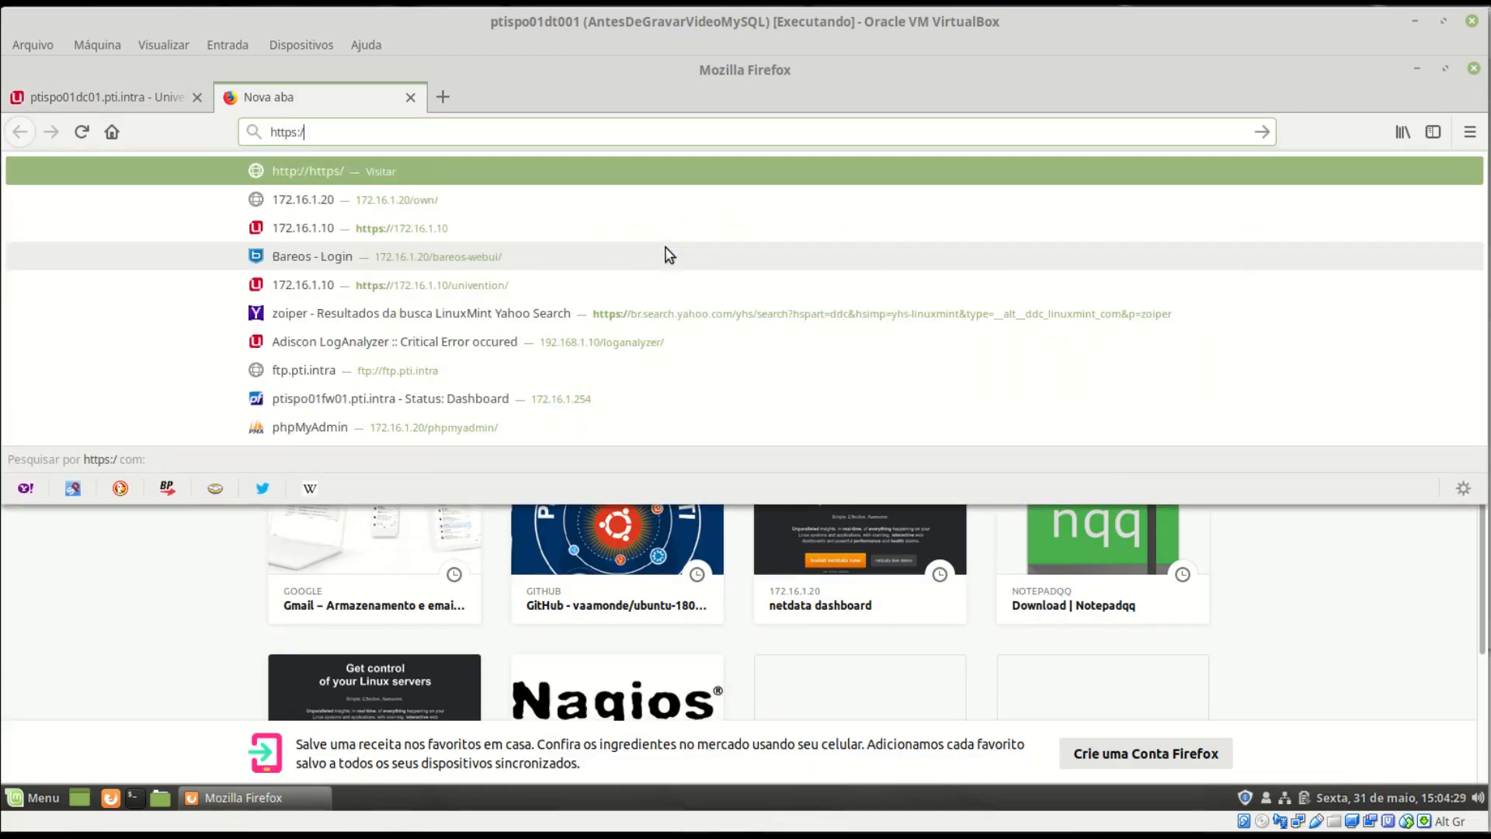
type("/172.1")
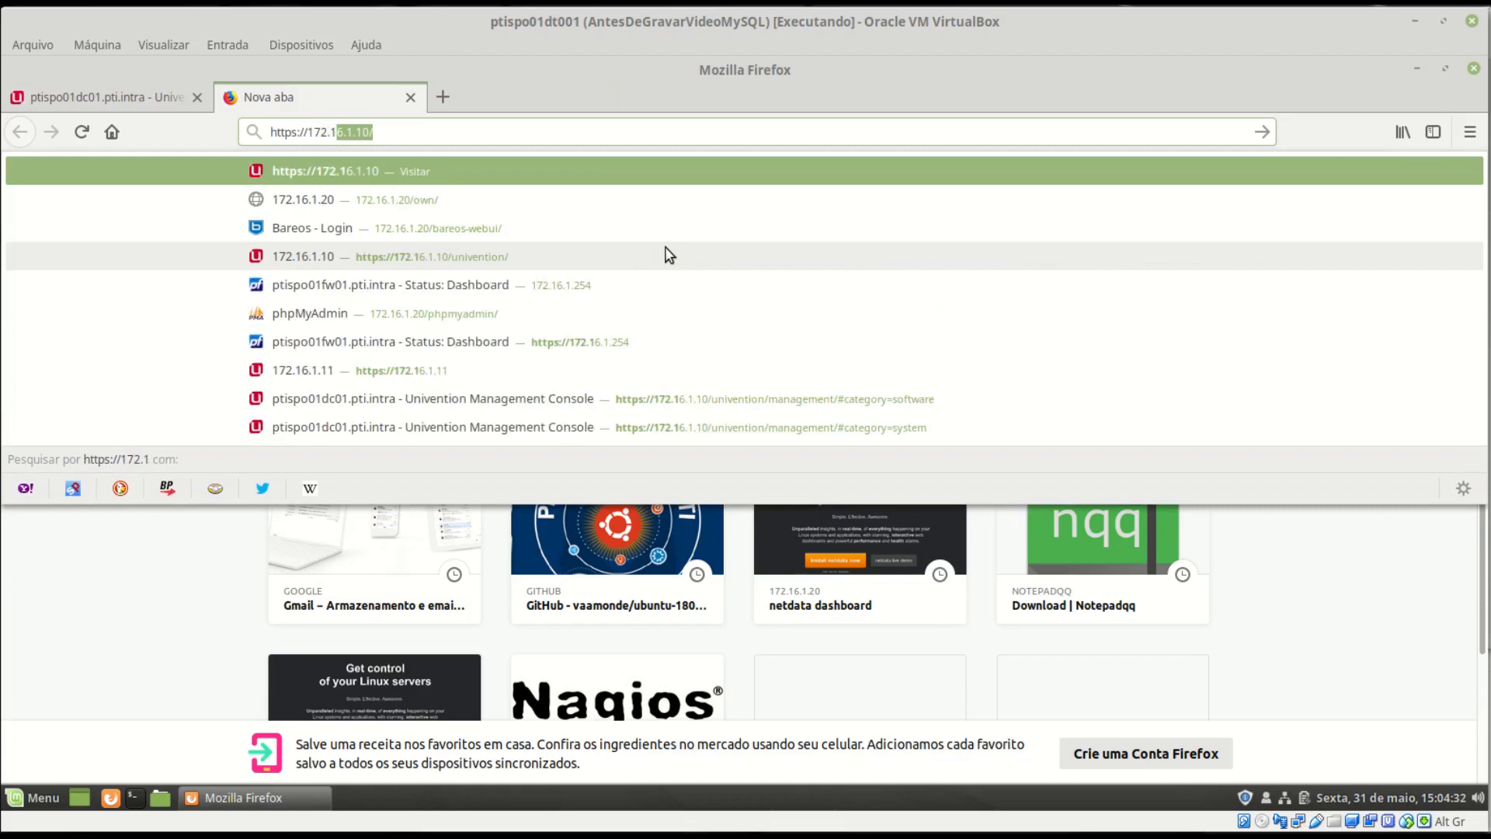
type("6.1.20")
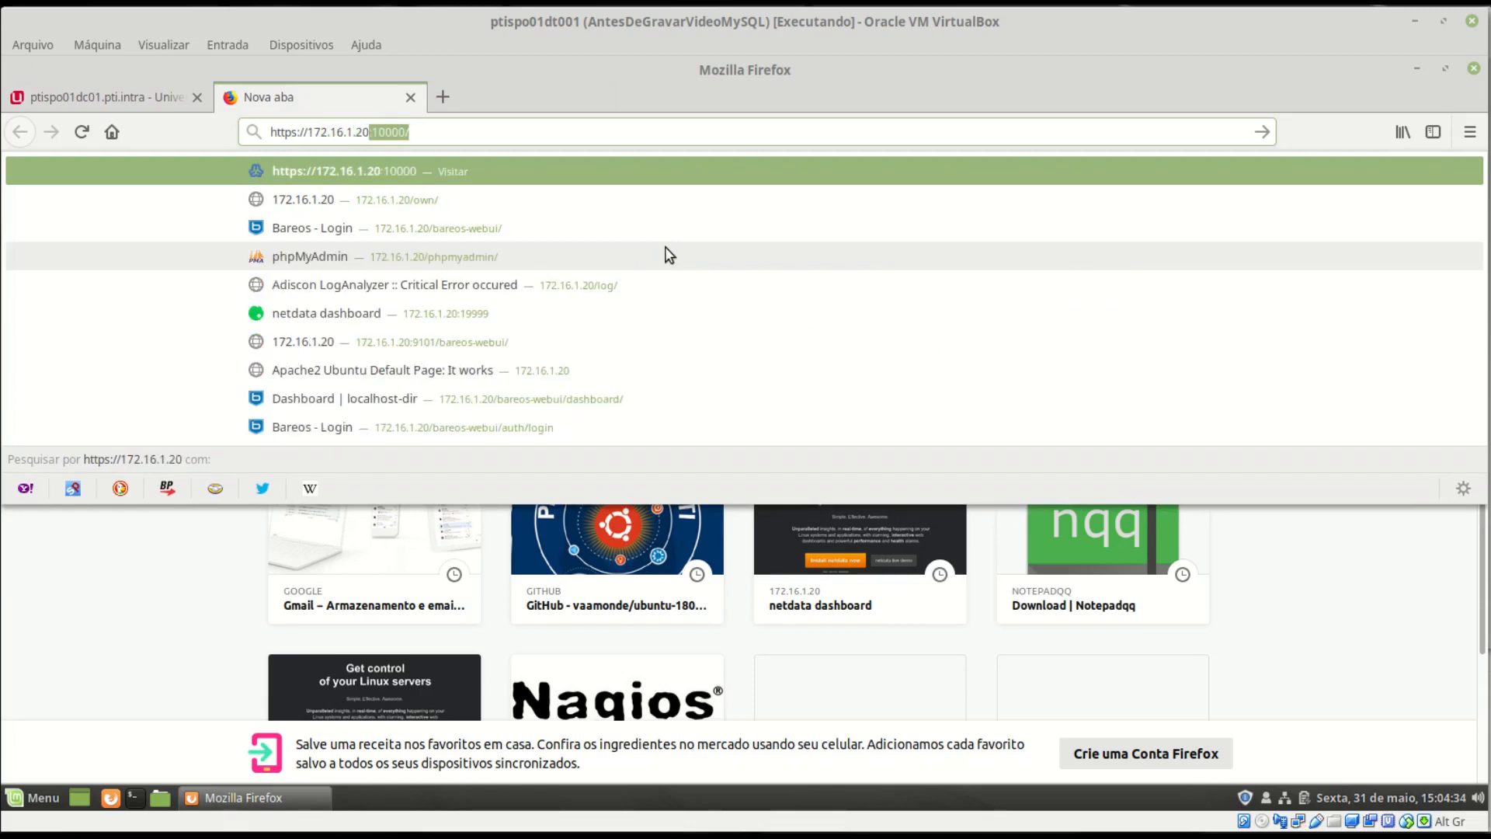
key("BackSpace")
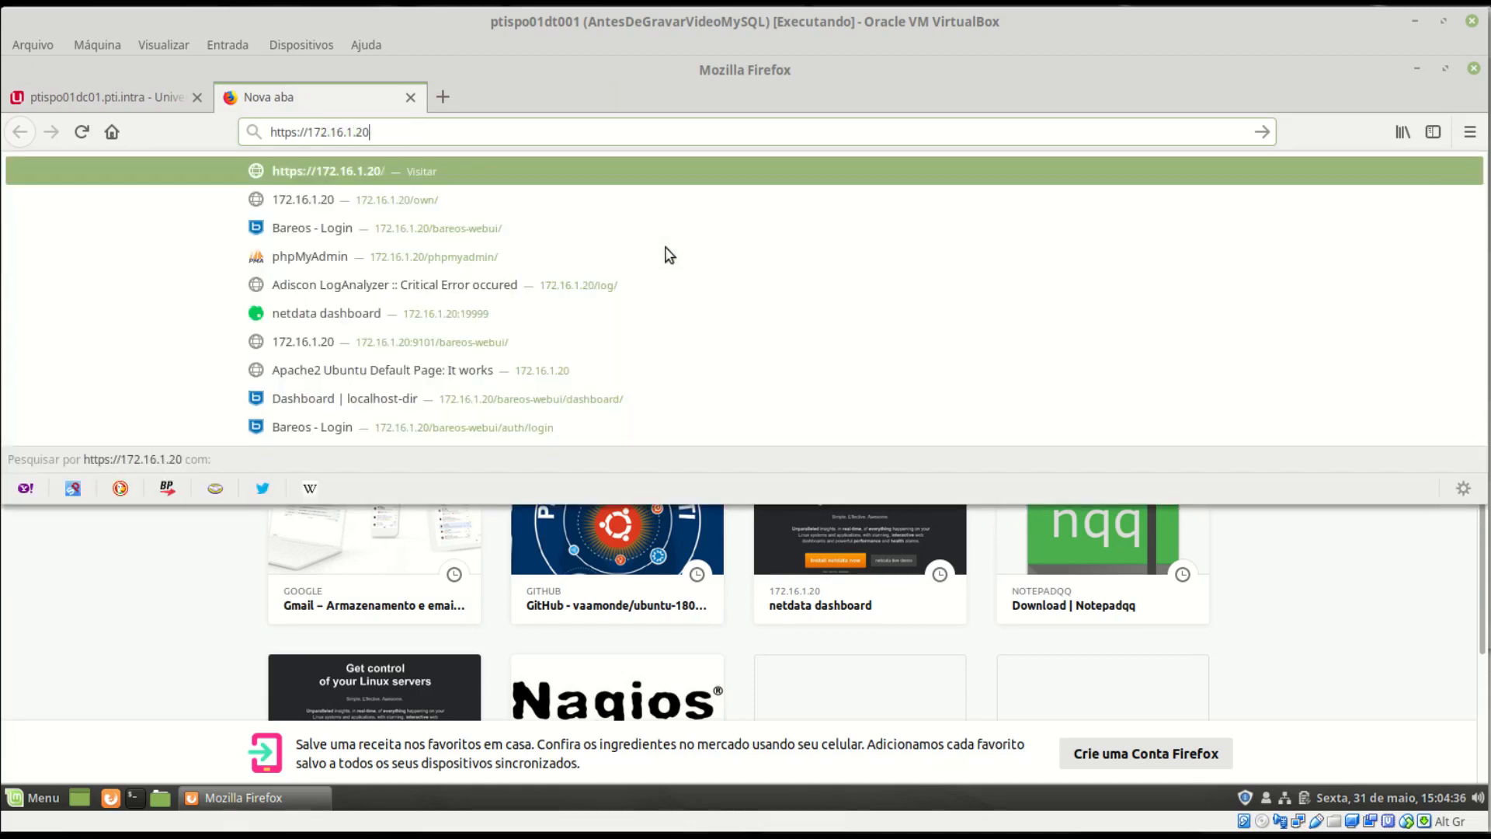
key("Return")
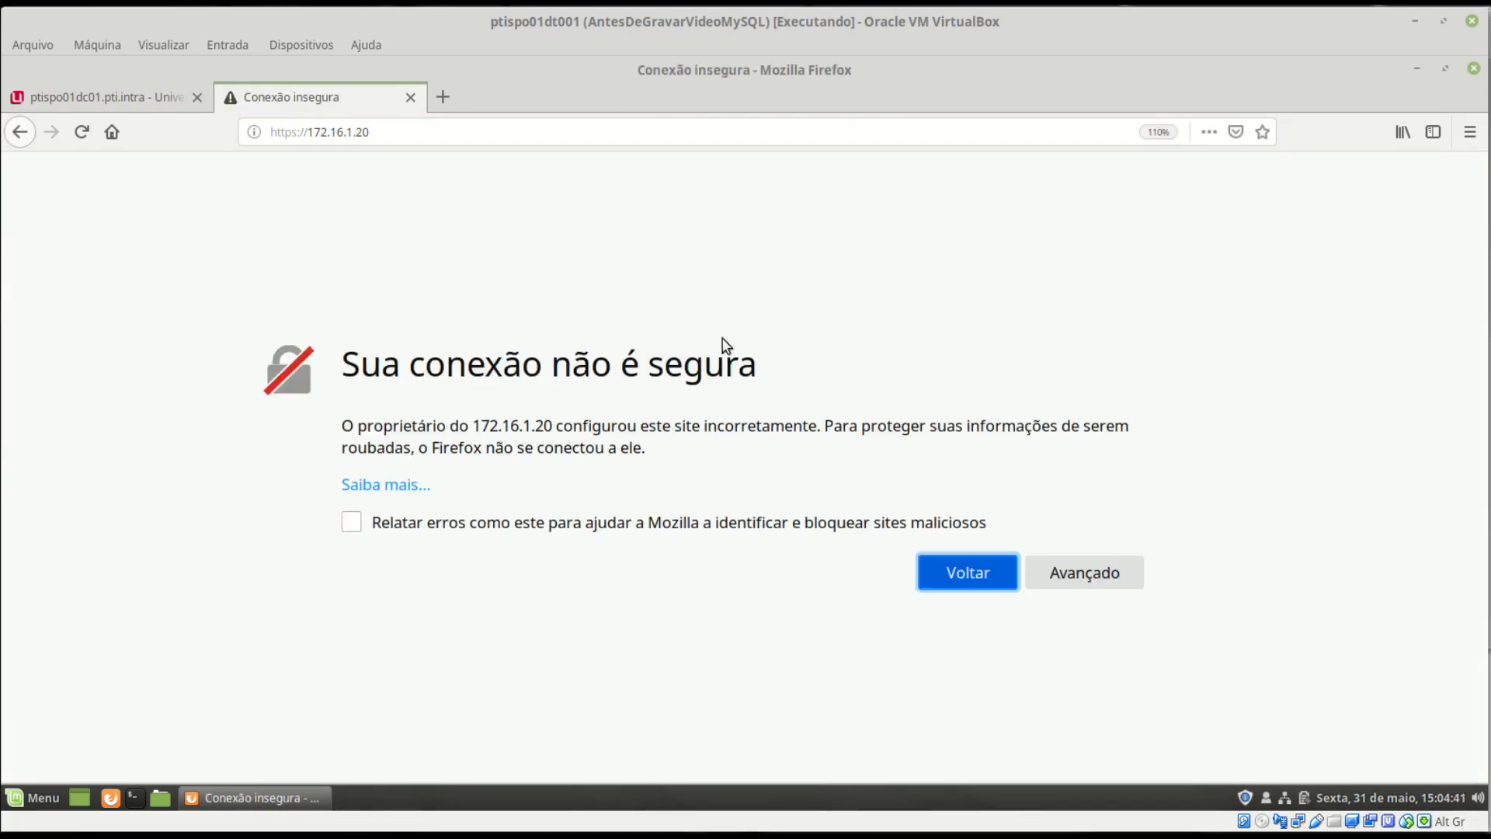
left_click(1080, 577)
scroll(793, 581, "down", 3)
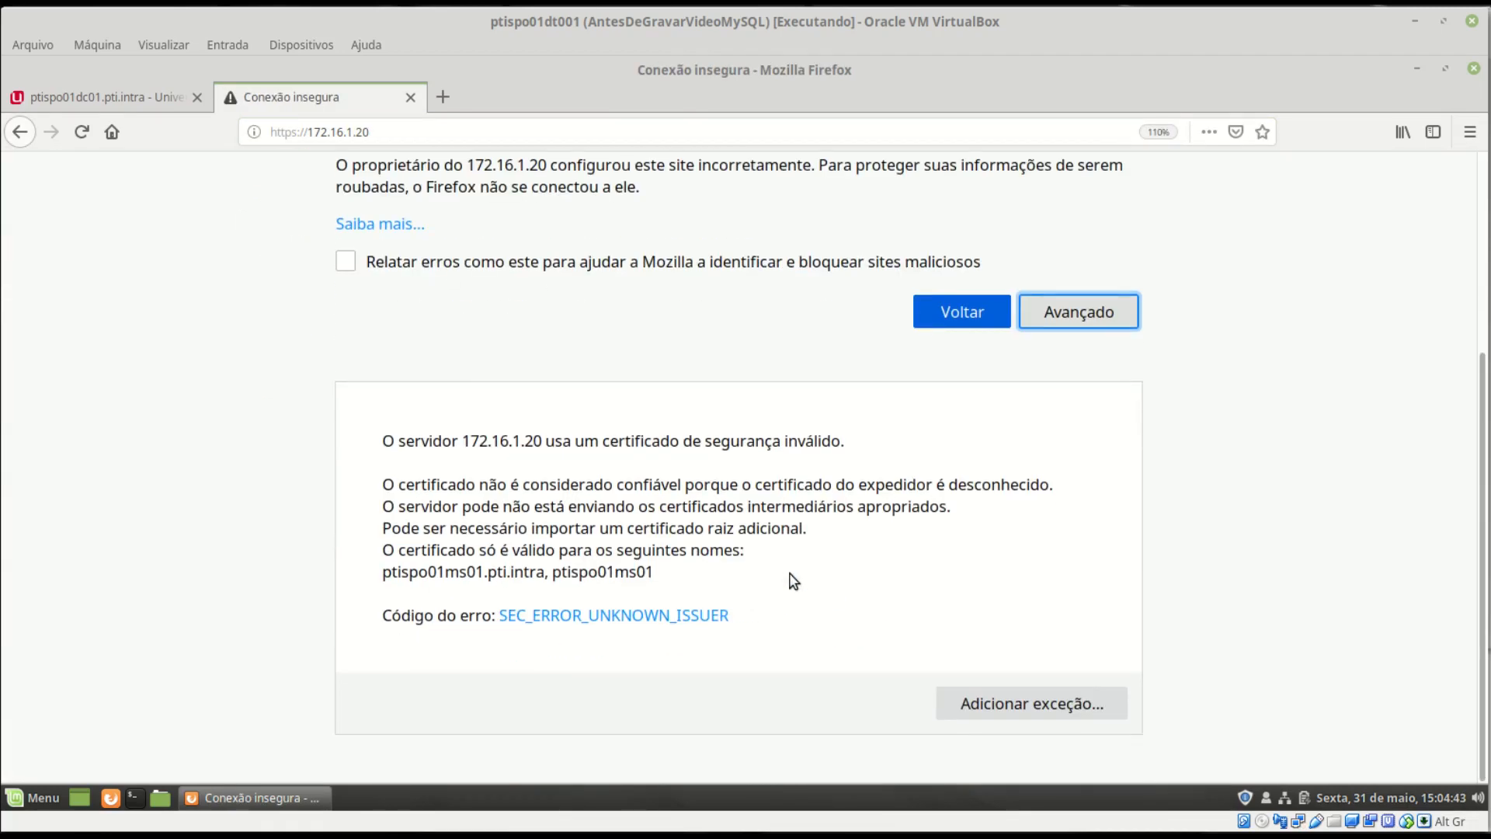
left_click(1066, 707)
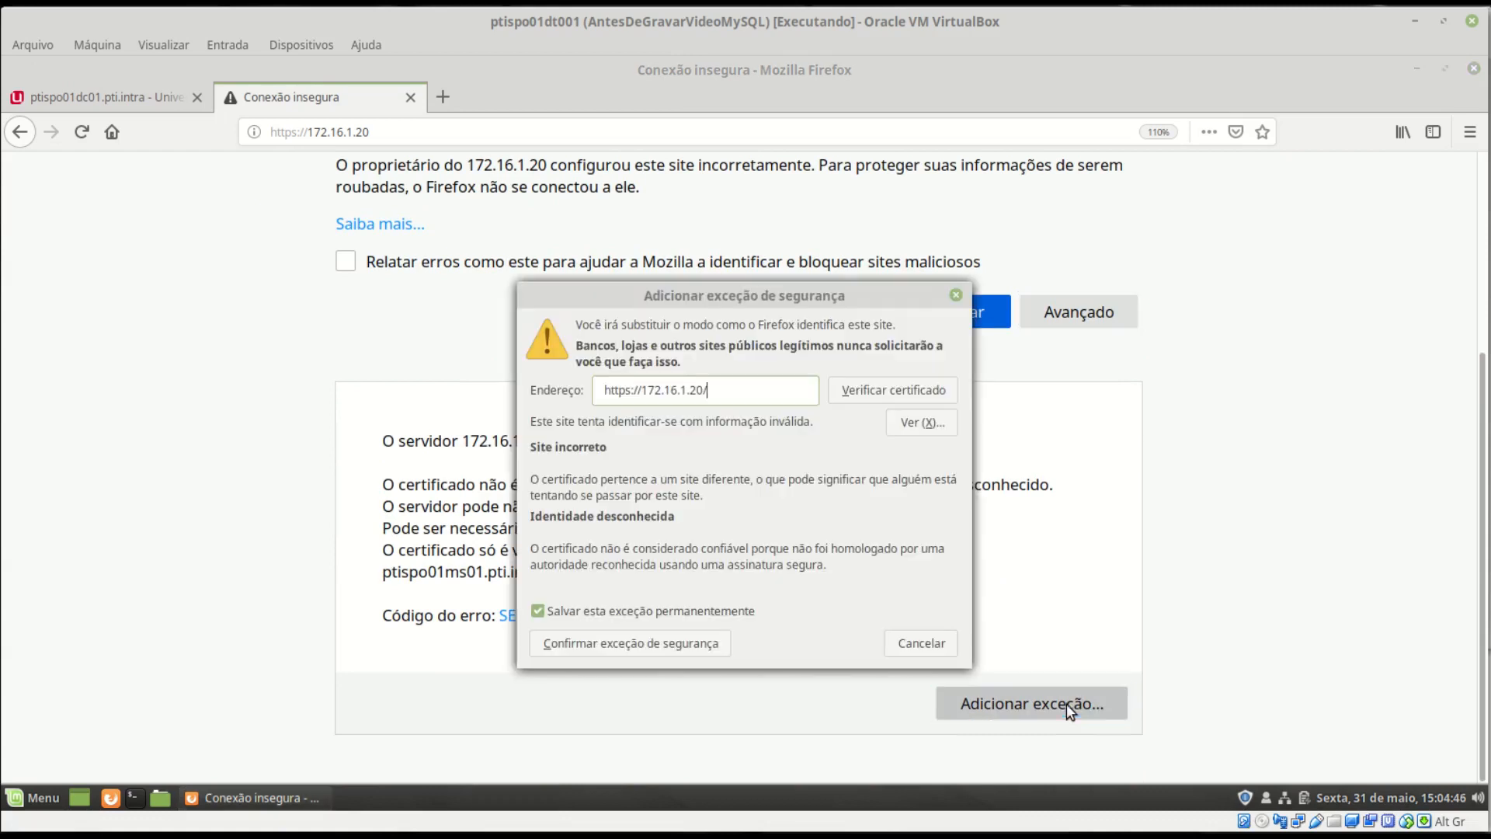
left_click(697, 648)
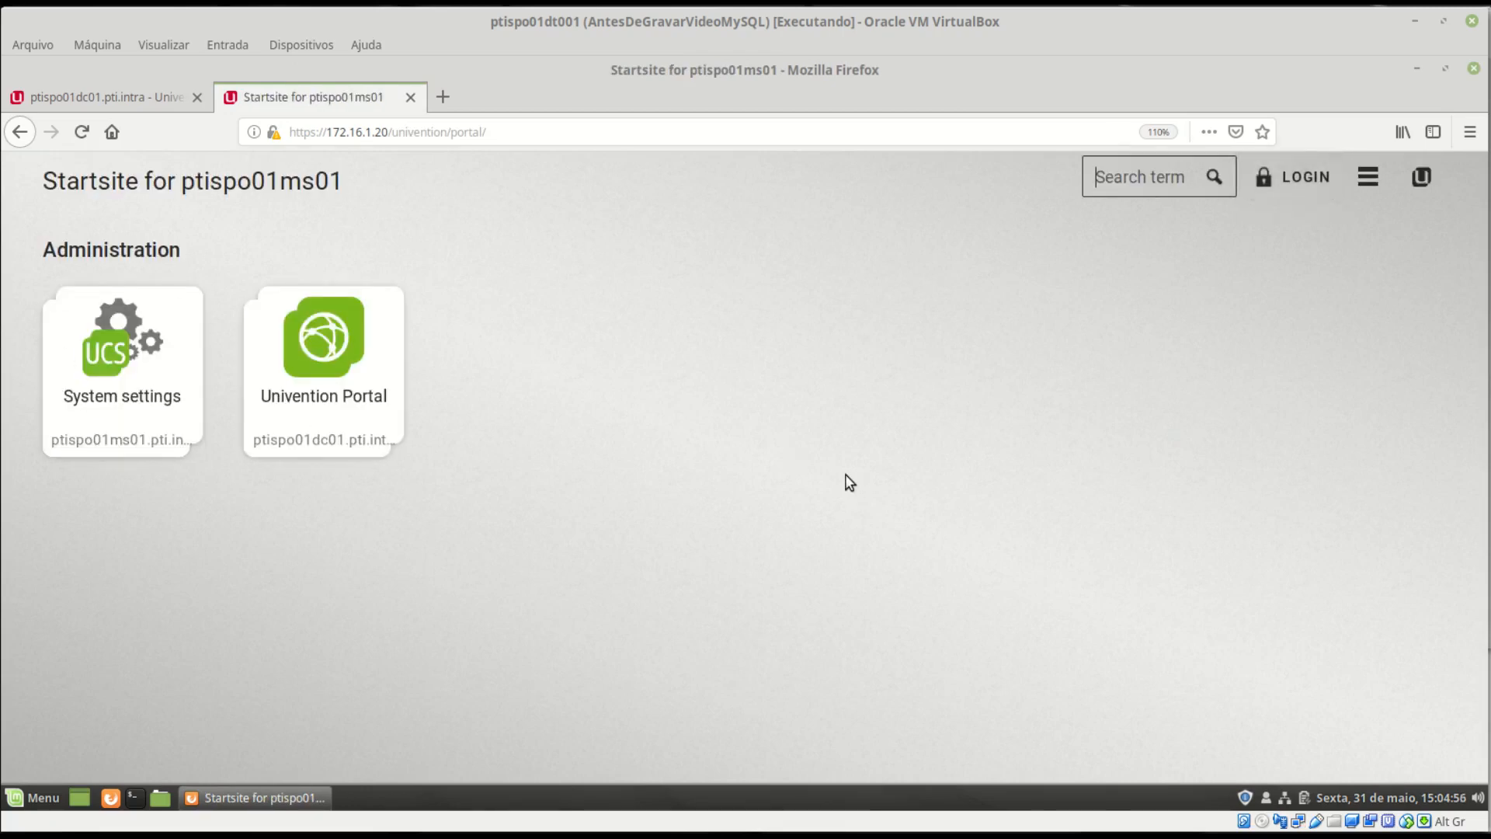
- Open the System settings tile on ptispo01ms01's start site
left_click_drag(47, 180, 325, 185)
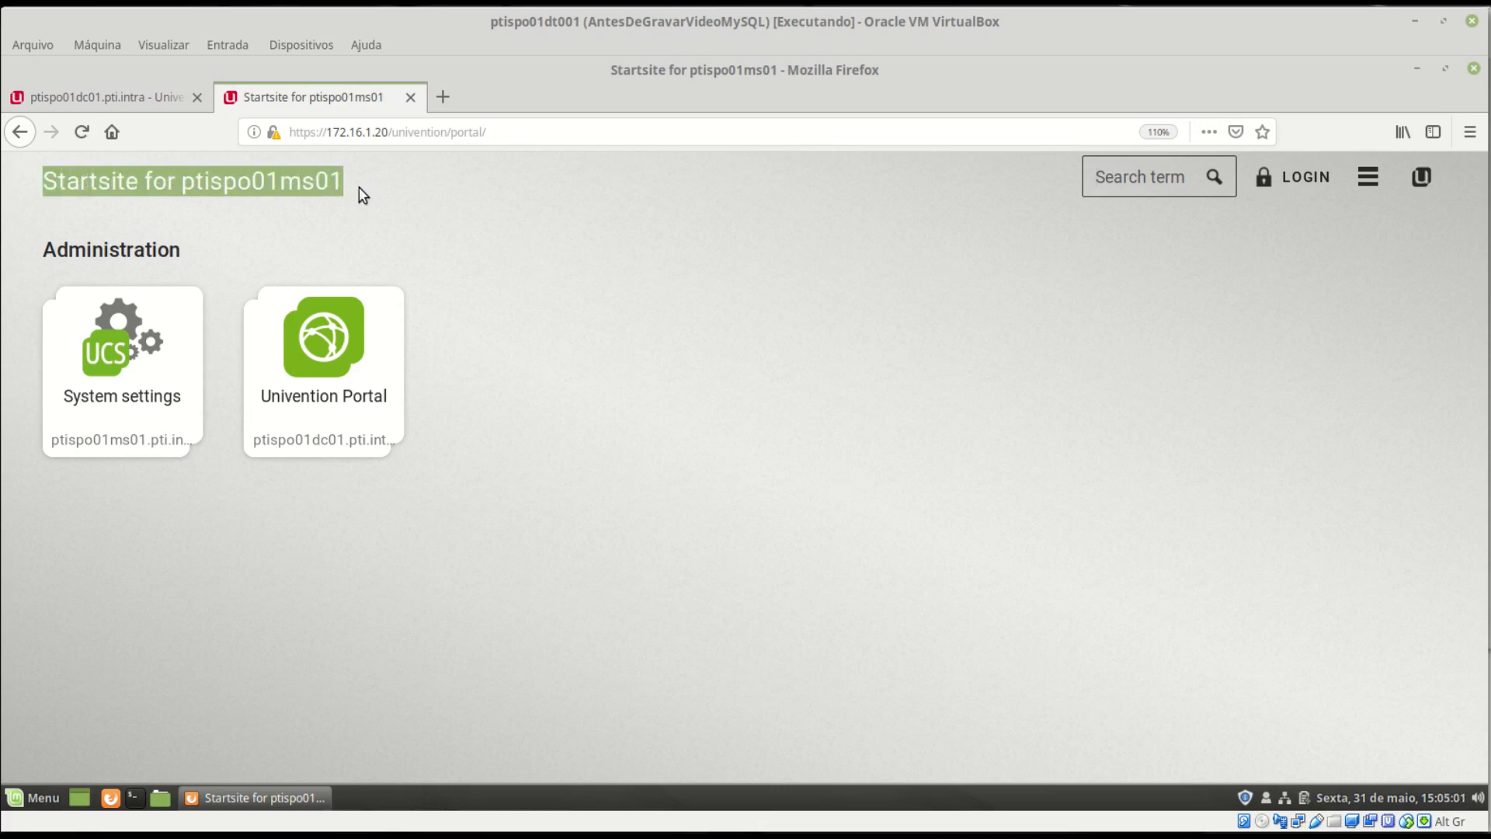
left_click(300, 181)
left_click_drag(139, 181, 21, 181)
left_click(266, 173)
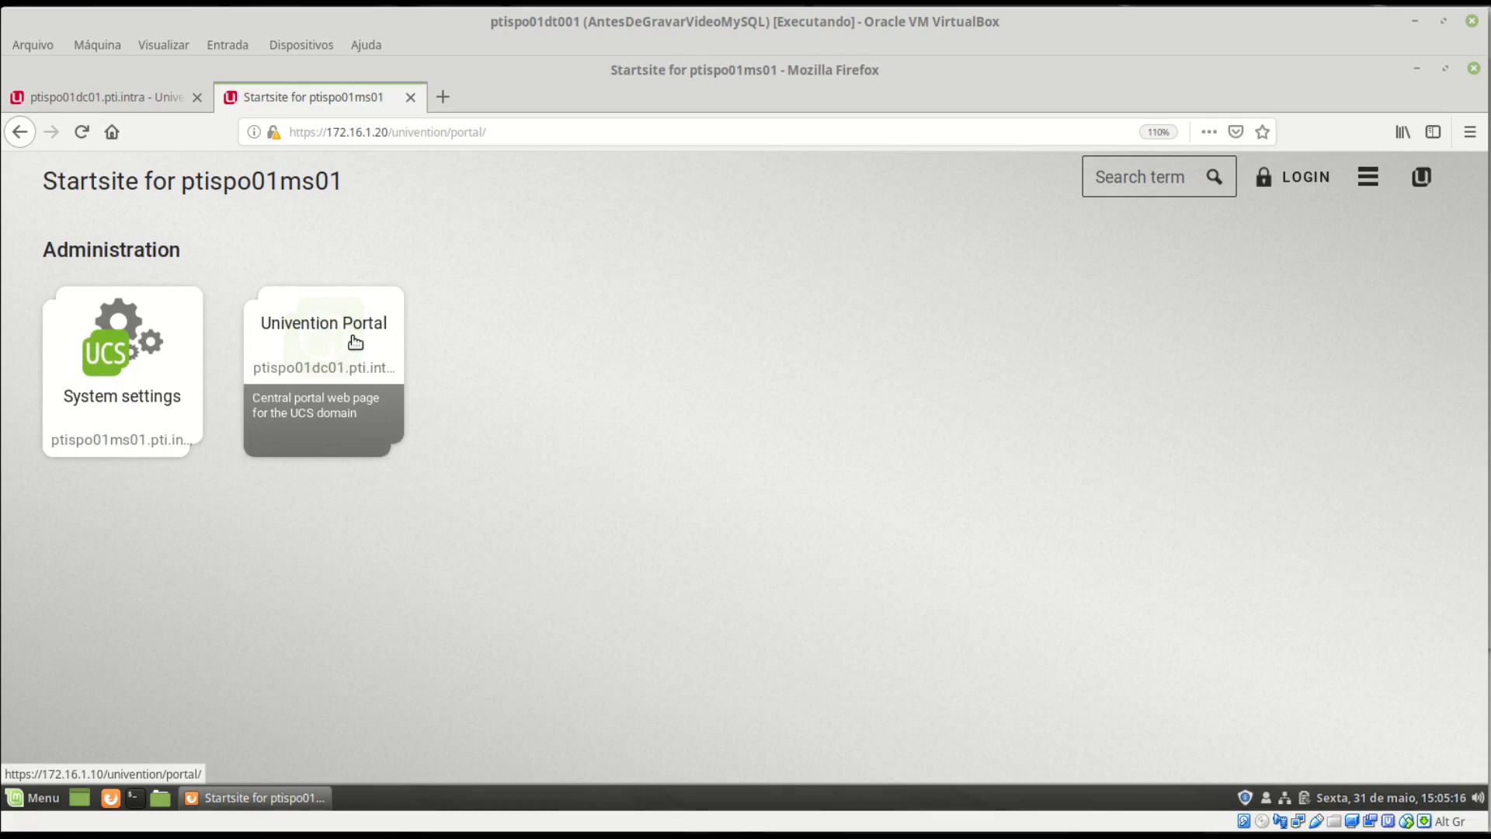
left_click(129, 357)
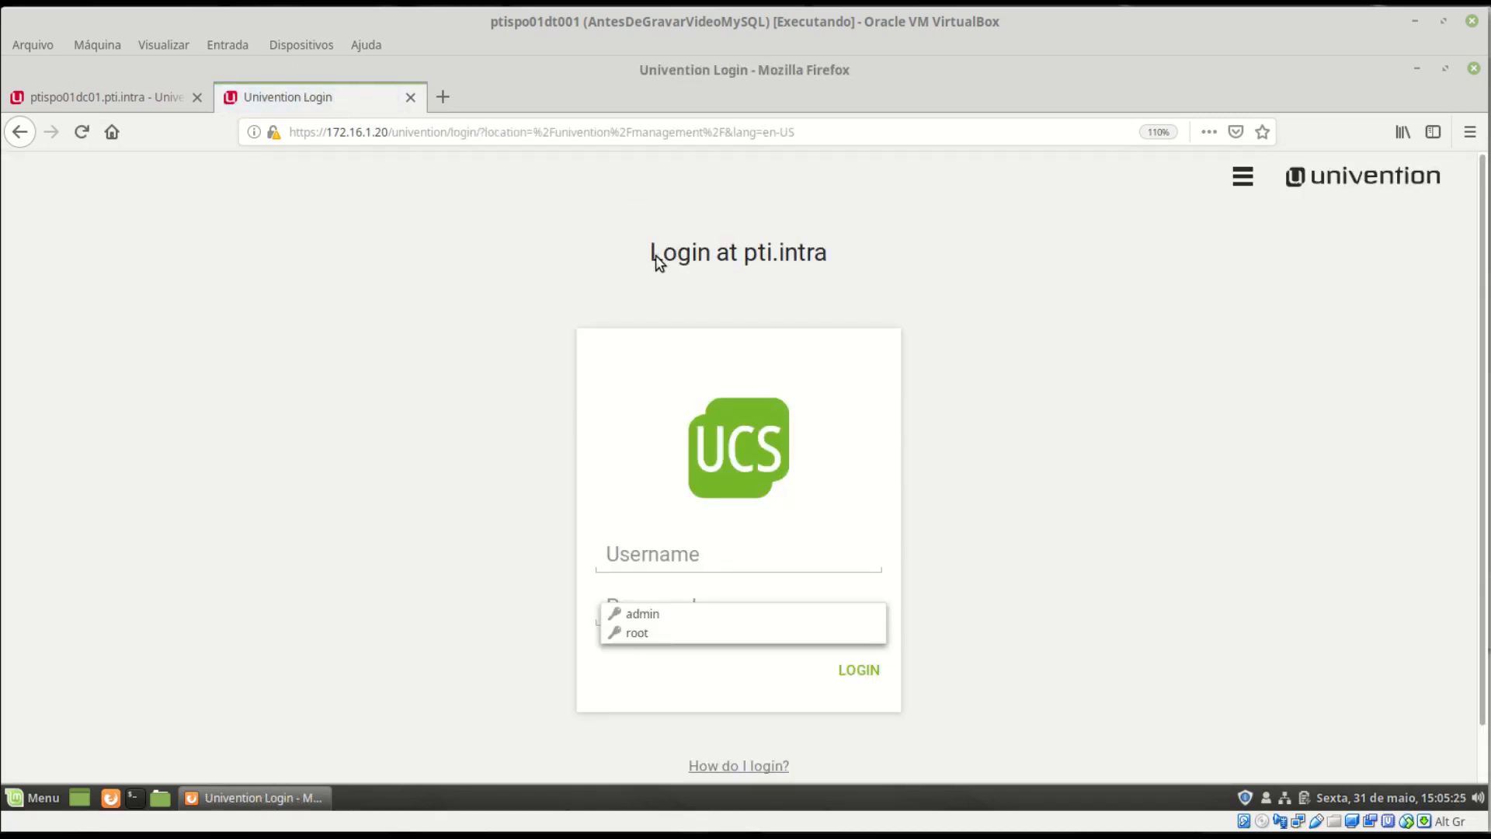
- Log in as administrator with the domain password and save the credentials in Firefox
left_click_drag(650, 256, 838, 256)
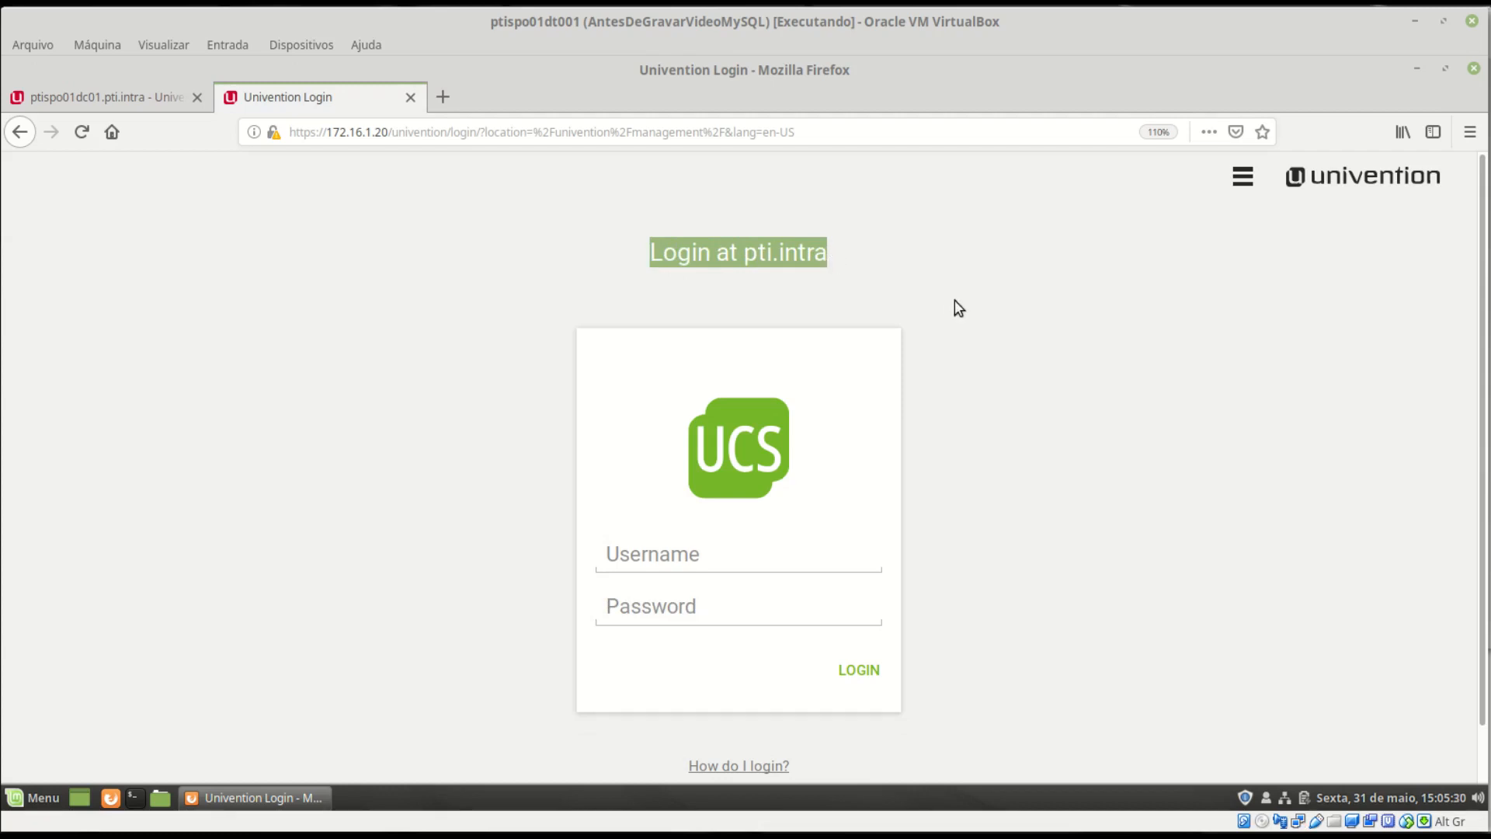
left_click(721, 564)
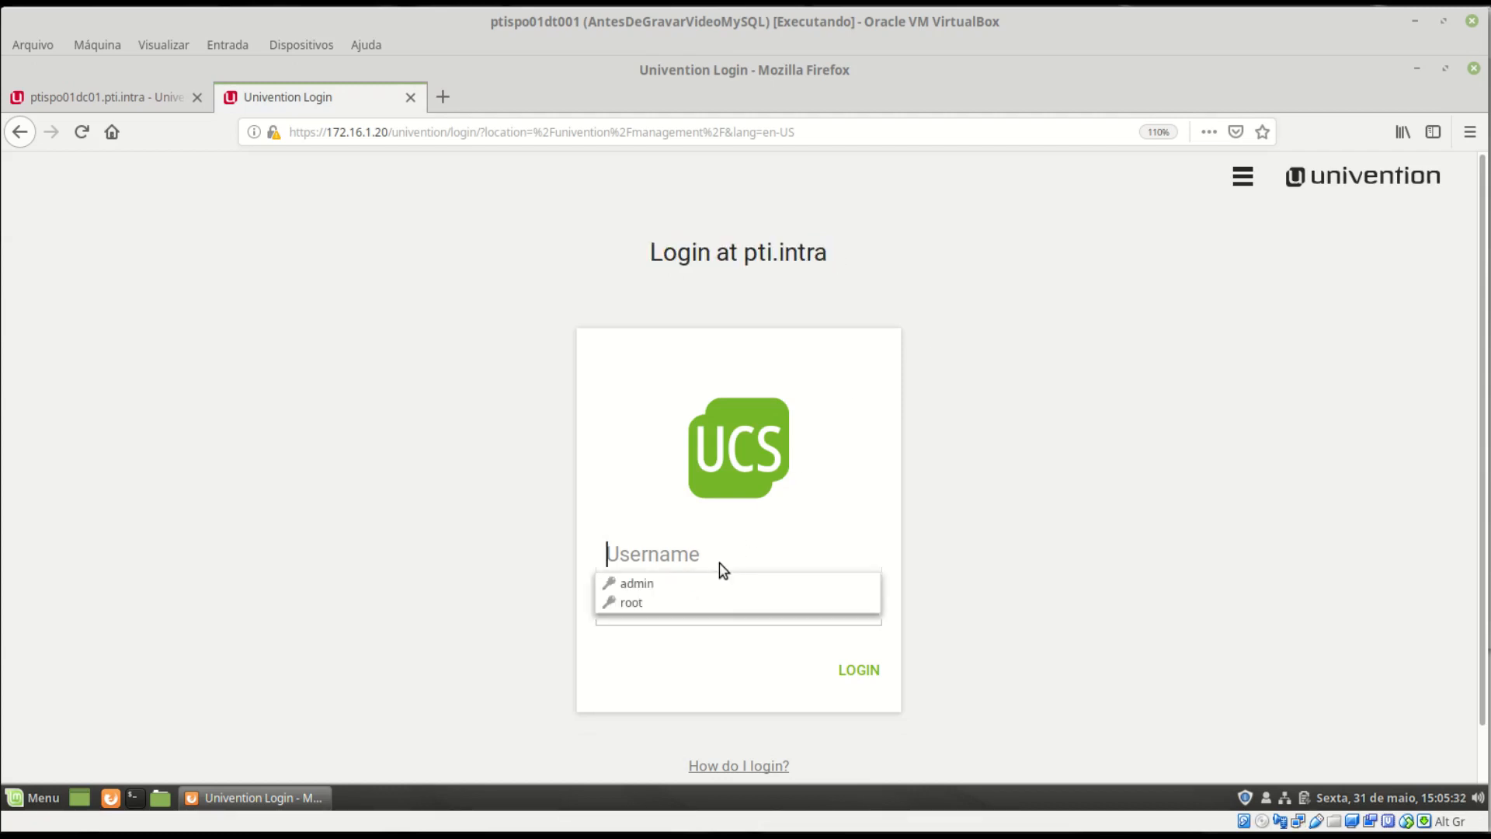
type("admi nistrator")
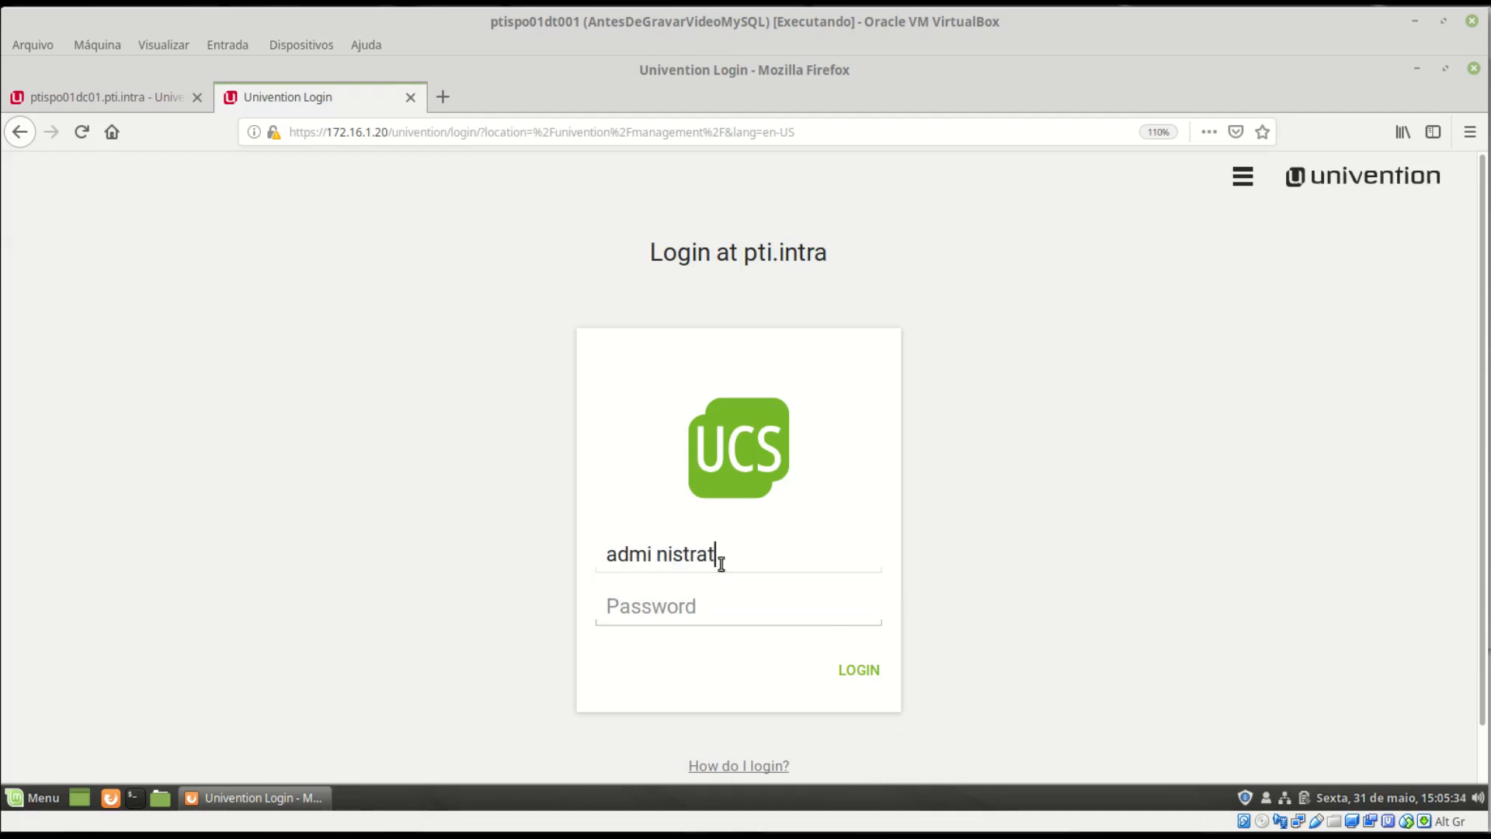
left_click(675, 614)
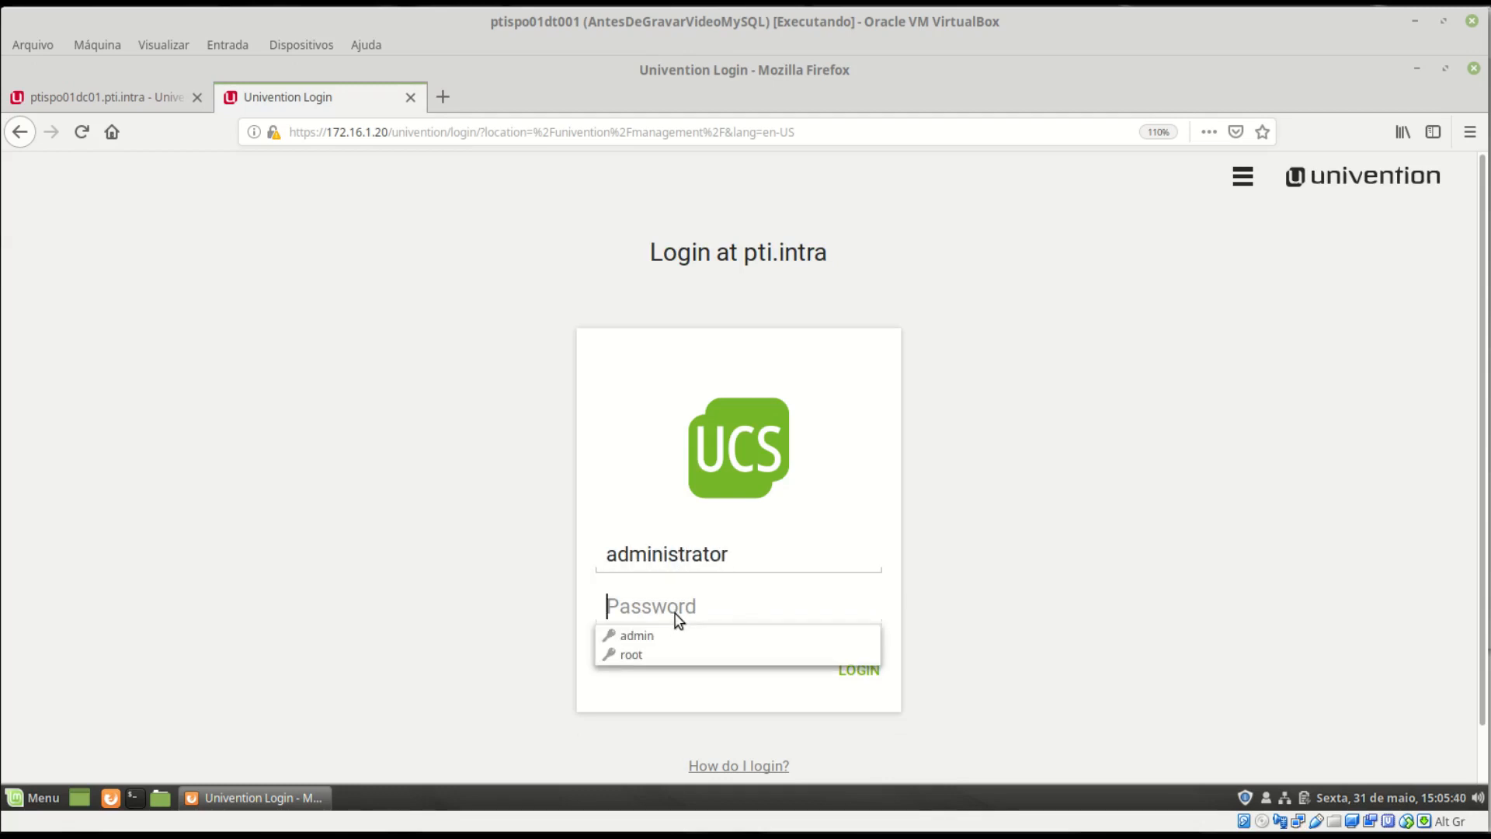
type("•••")
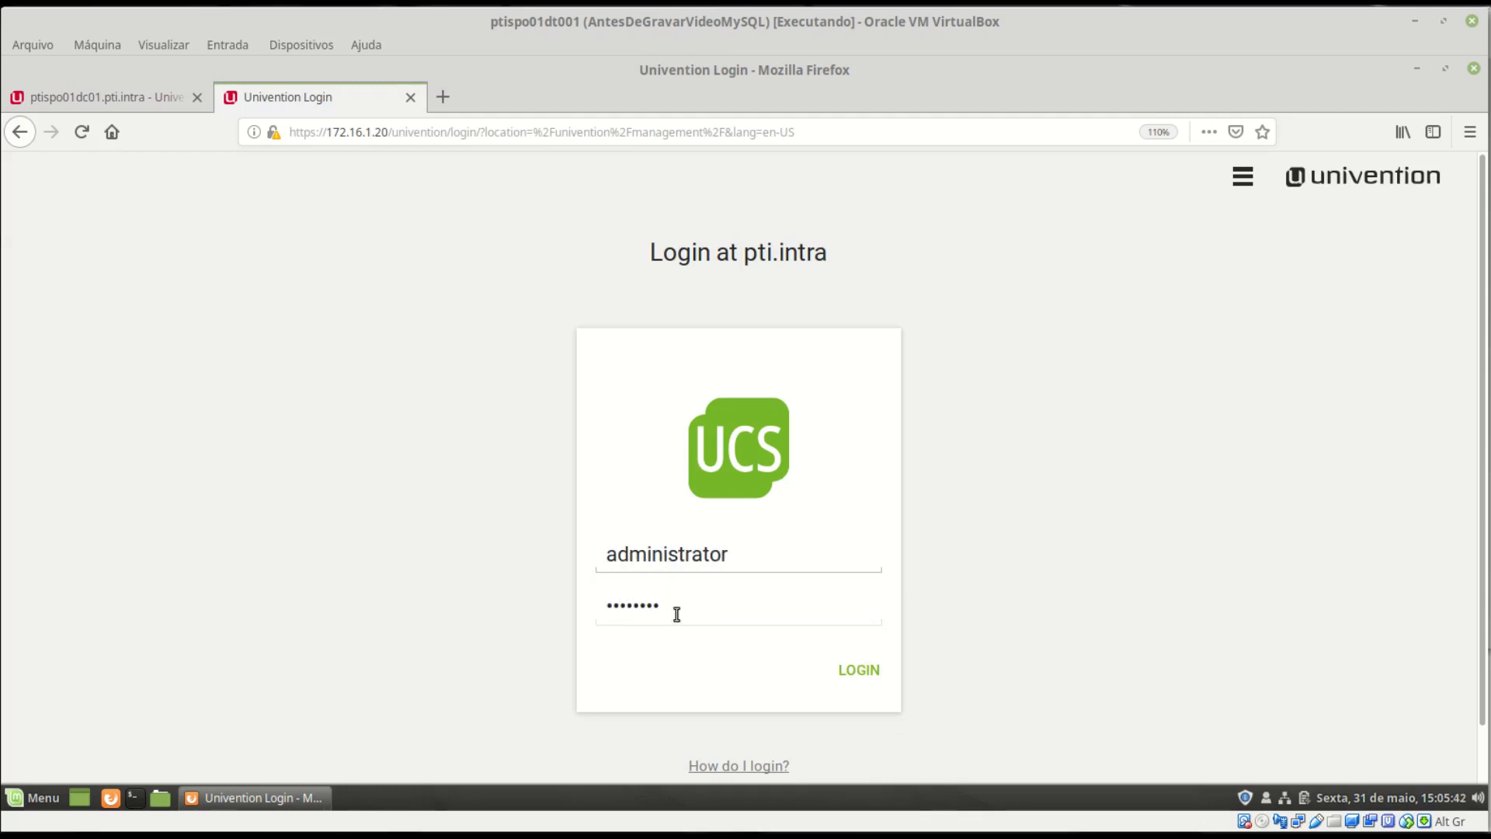
left_click(859, 668)
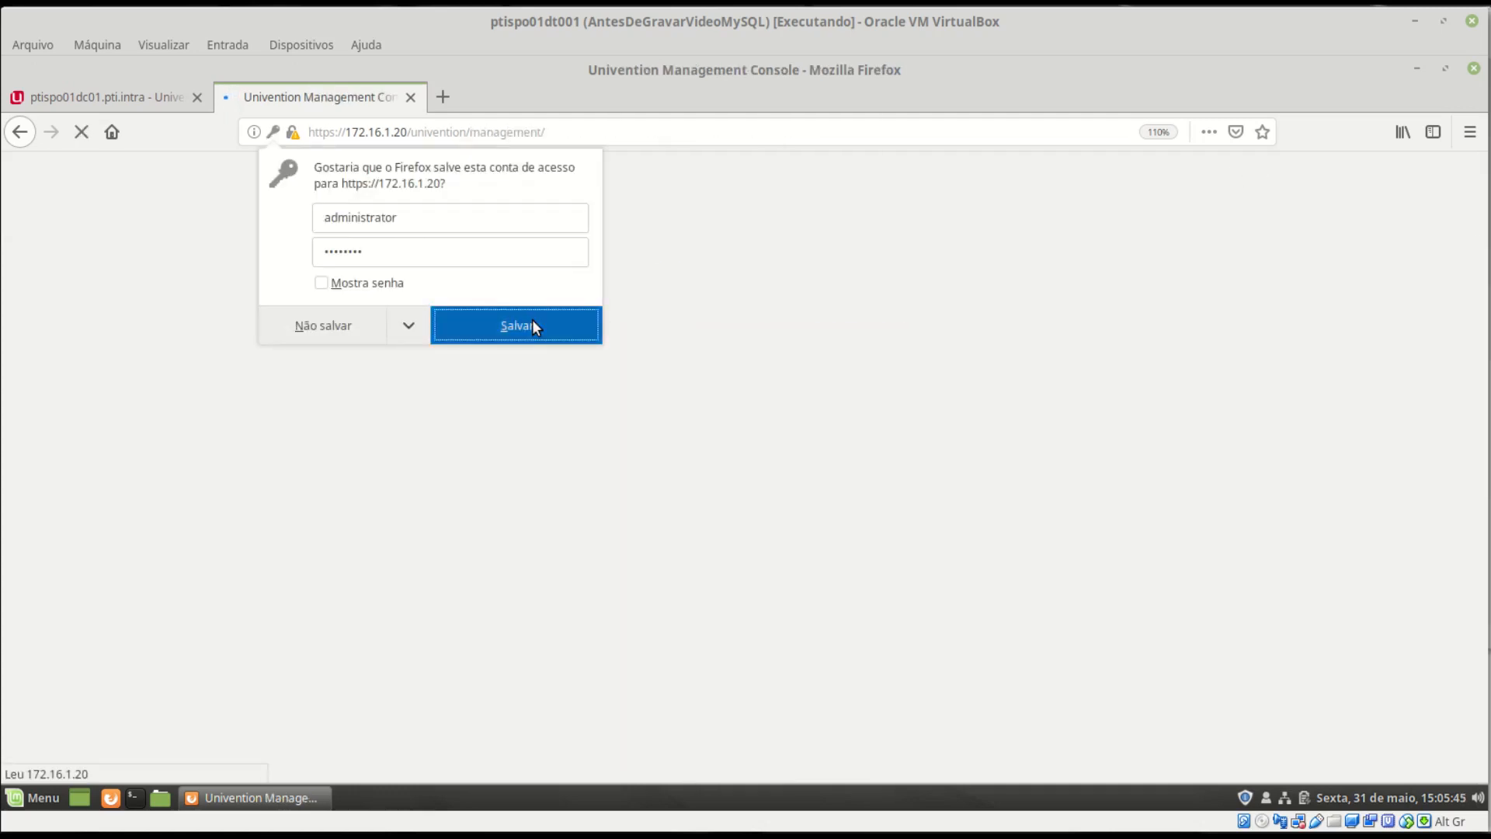
left_click(533, 322)
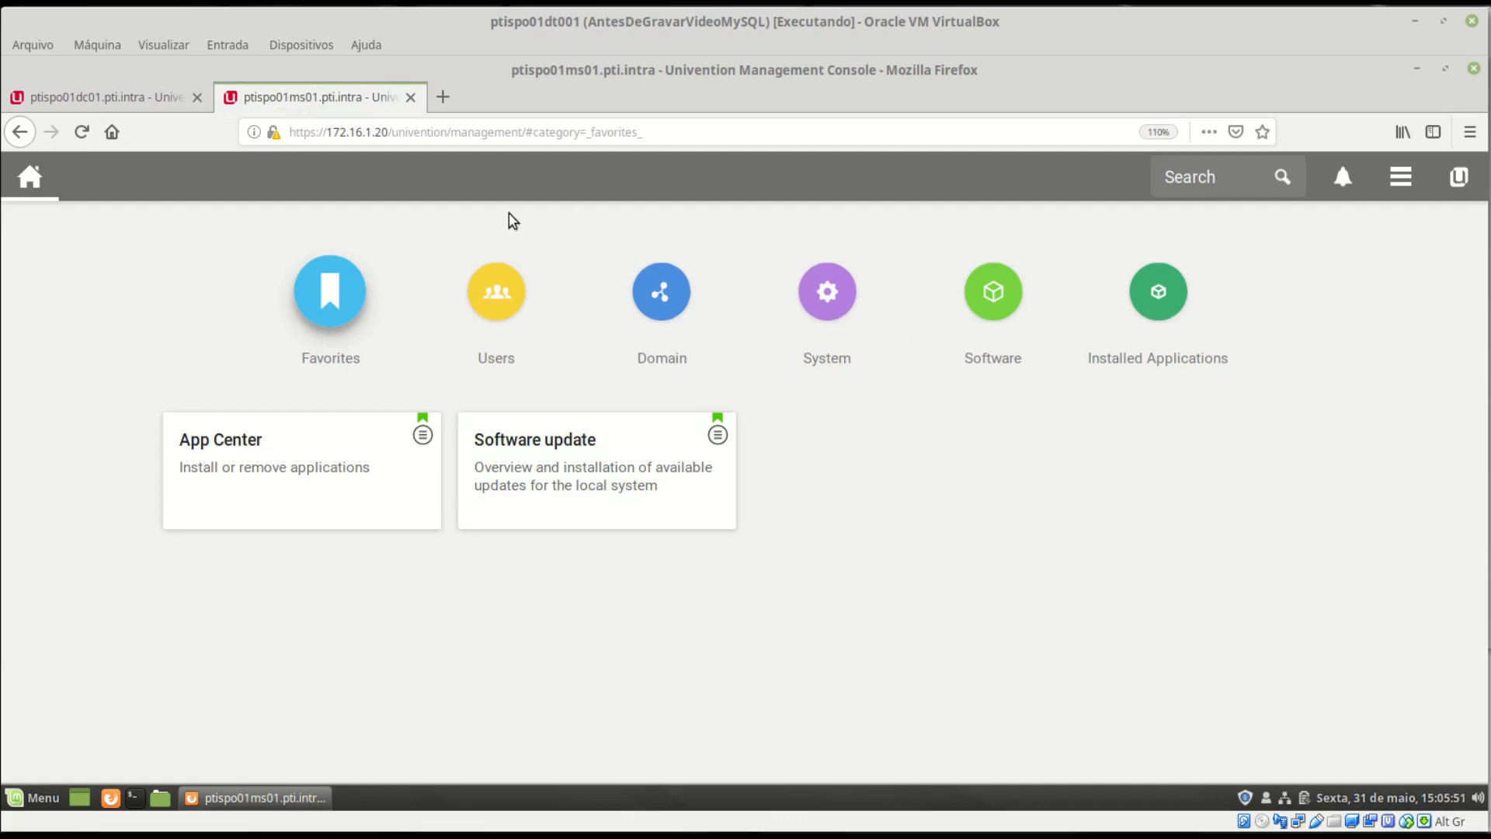
- Review the Domain join module's successful join scripts, close it, and show the System modules
left_click(495, 301)
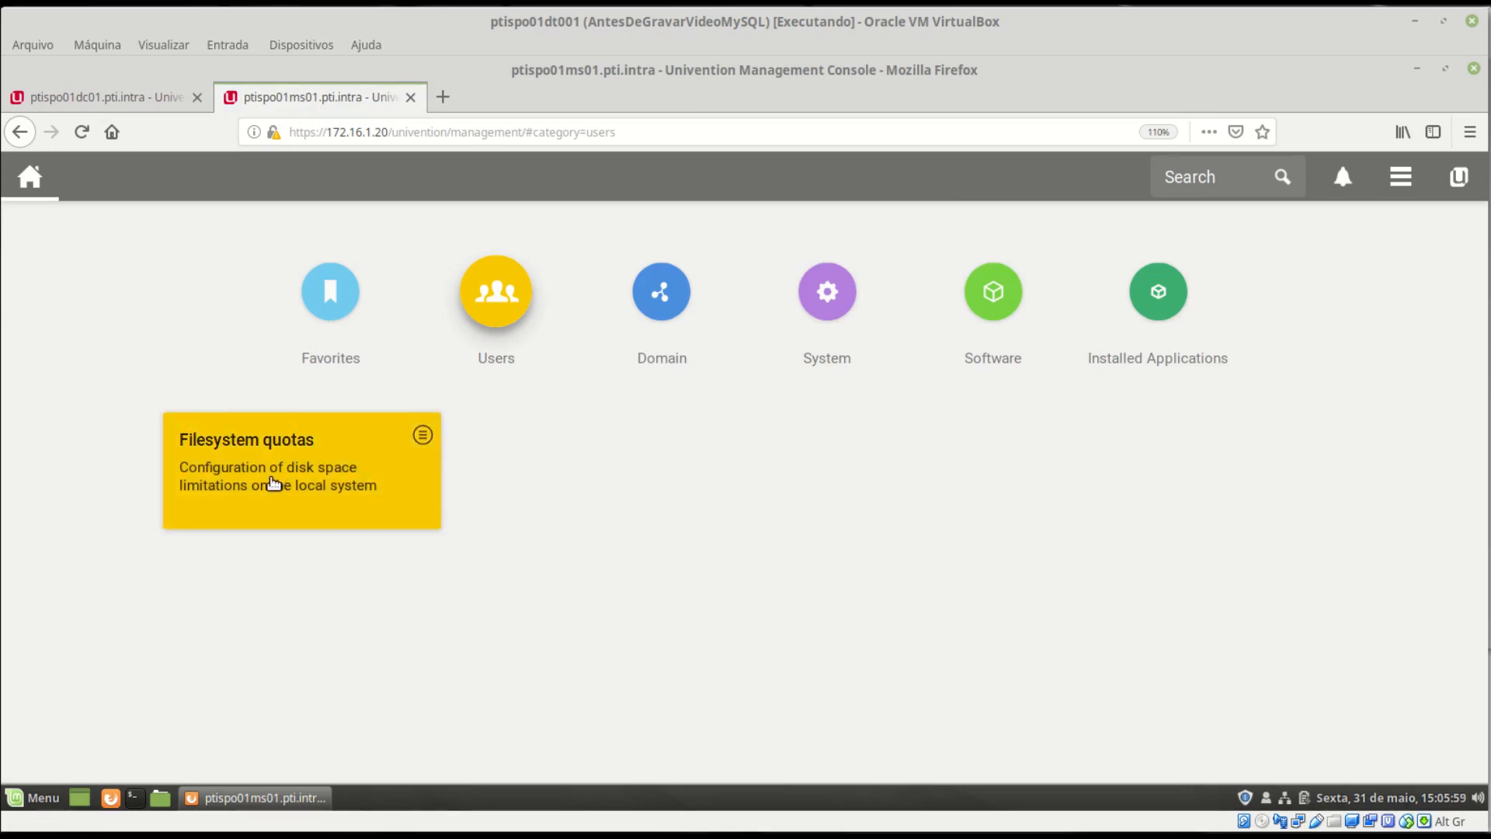
left_click(665, 299)
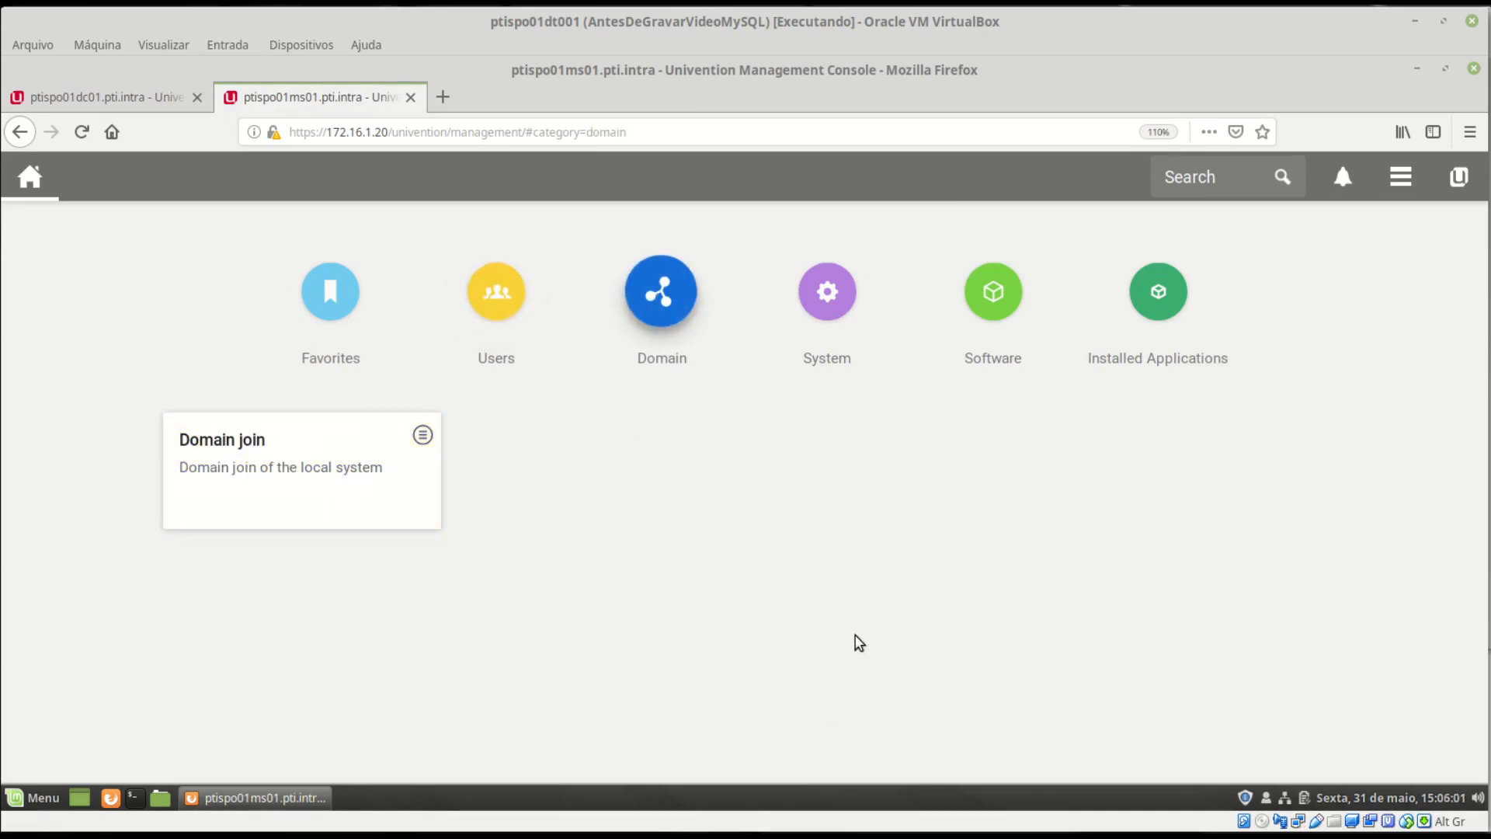
left_click(299, 467)
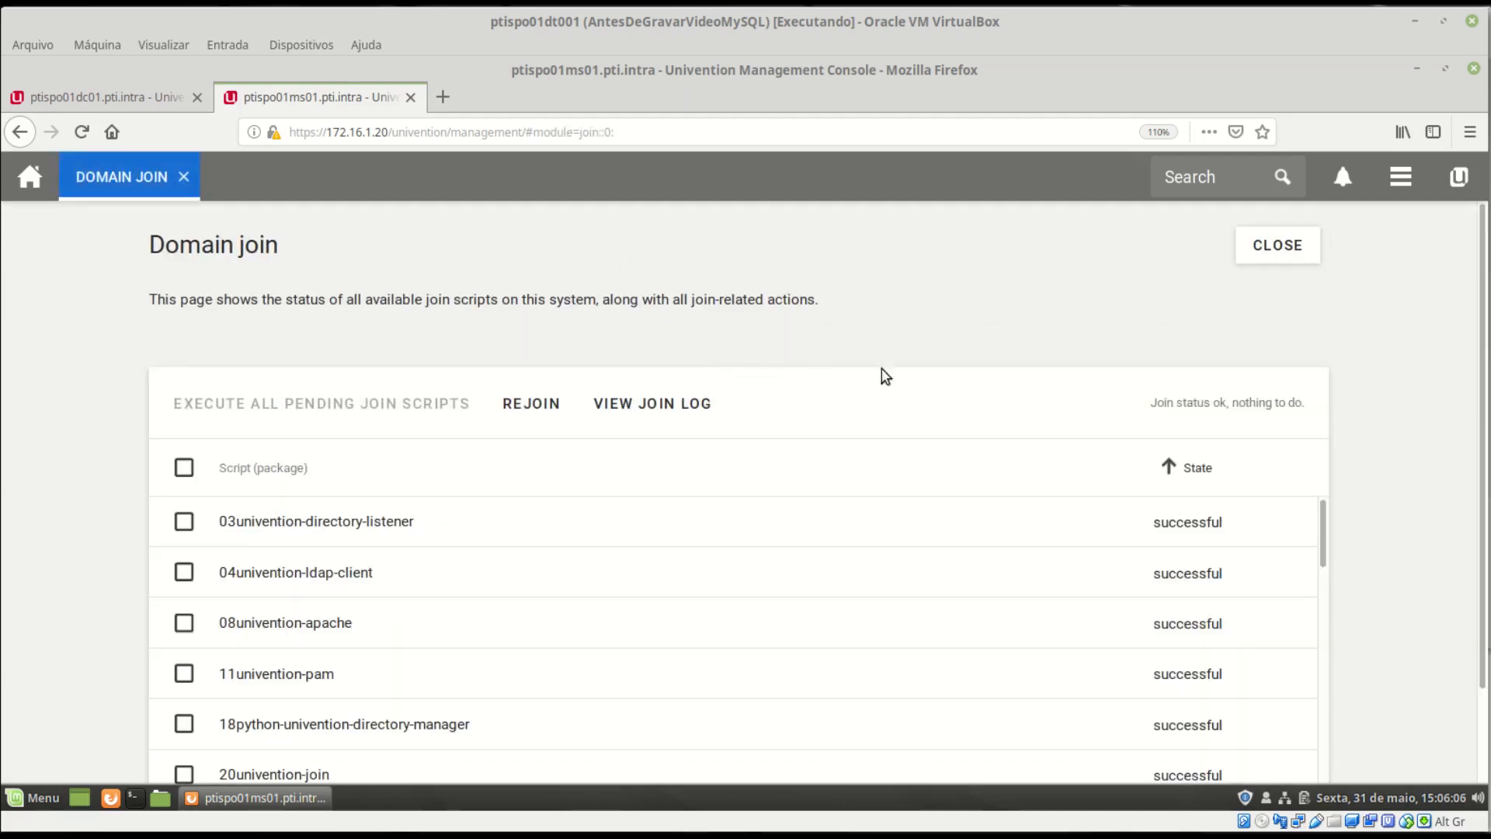
scroll(1412, 550, "down", 2)
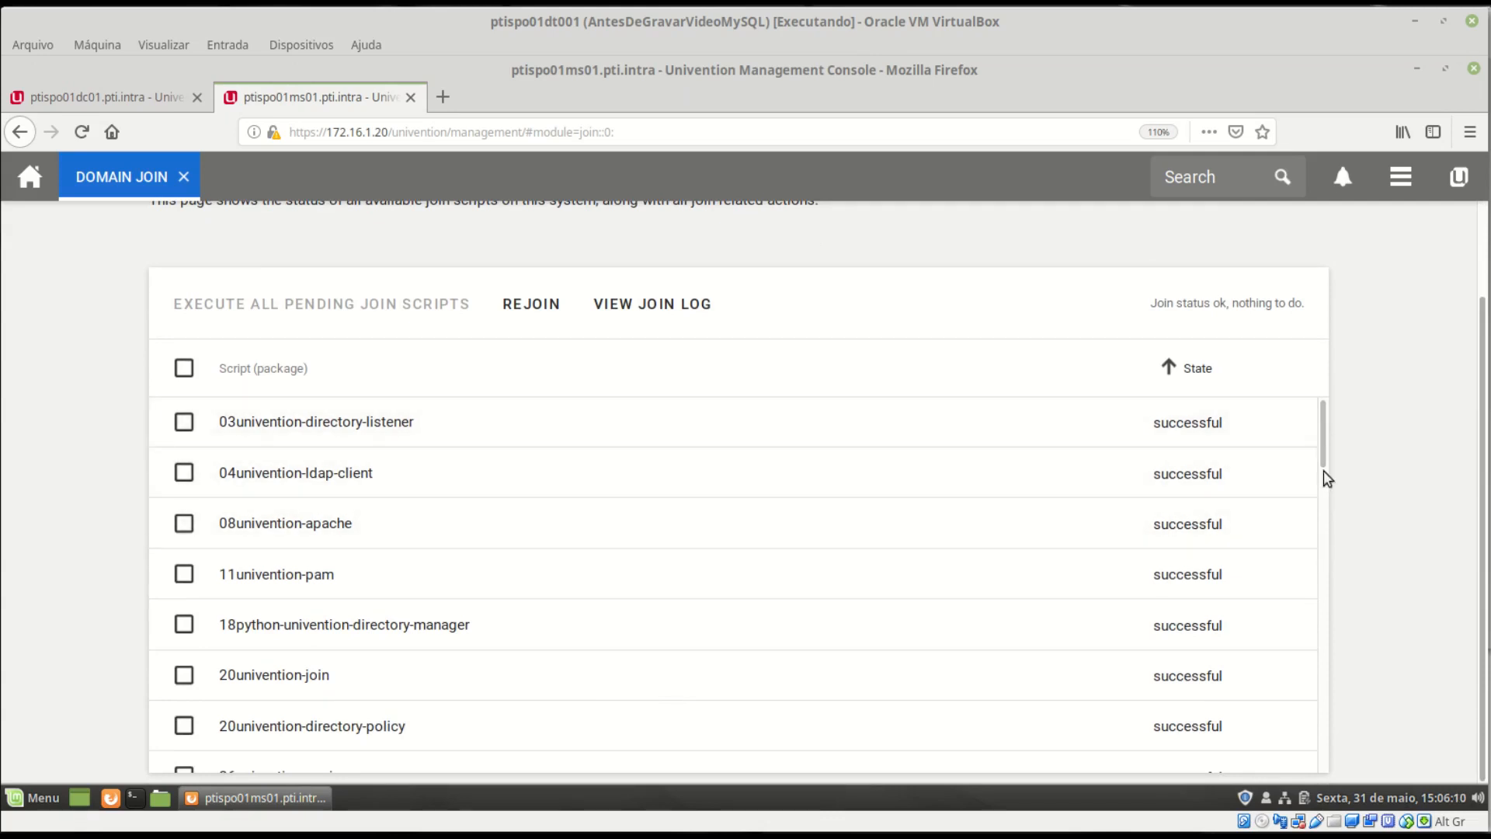
left_click_drag(1324, 467, 1327, 771)
left_click_drag(1320, 623, 1307, 377)
scroll(1188, 451, "up", 2)
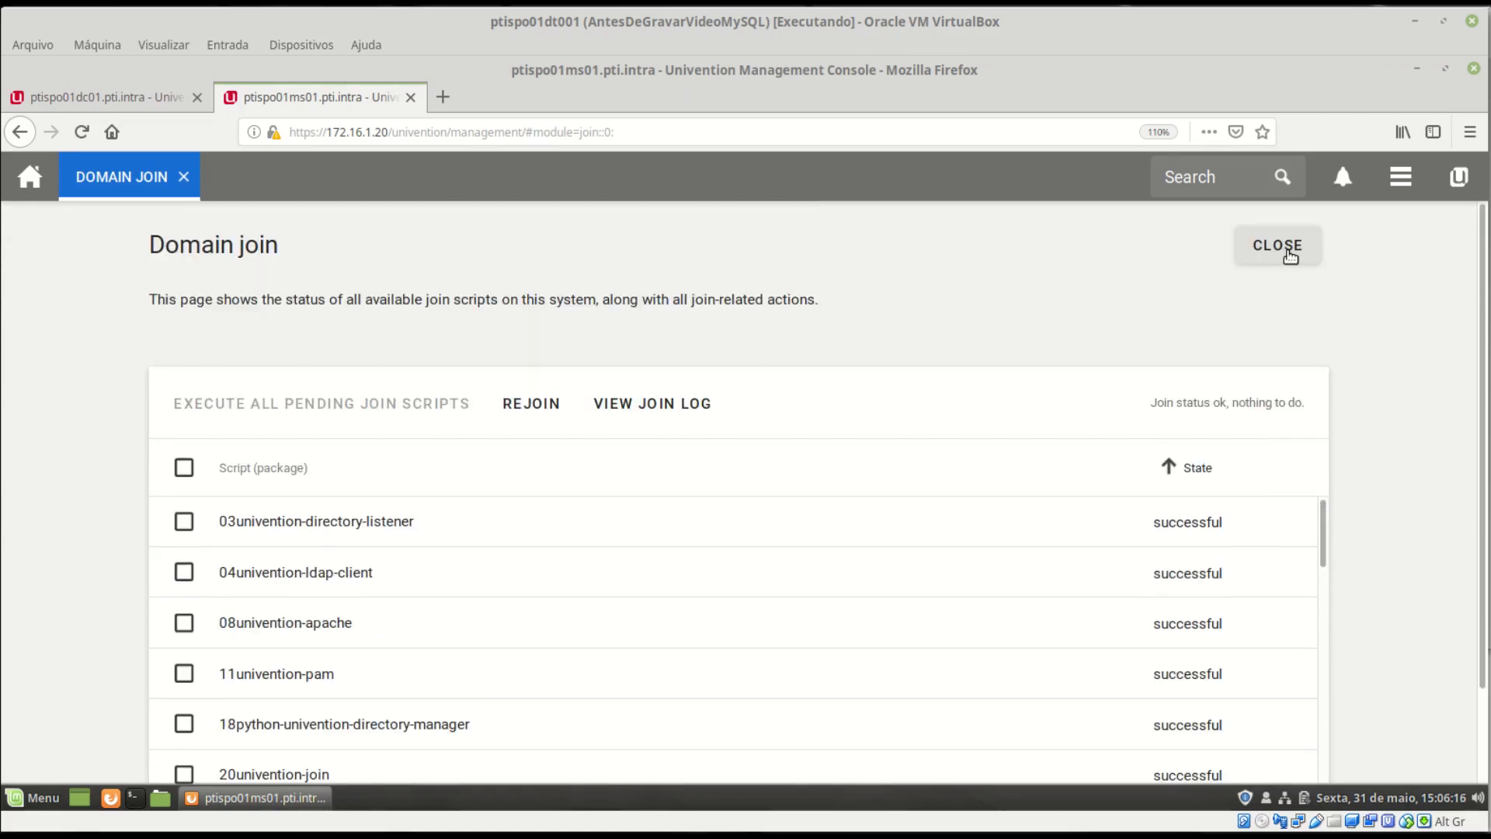
left_click(1280, 247)
left_click(817, 305)
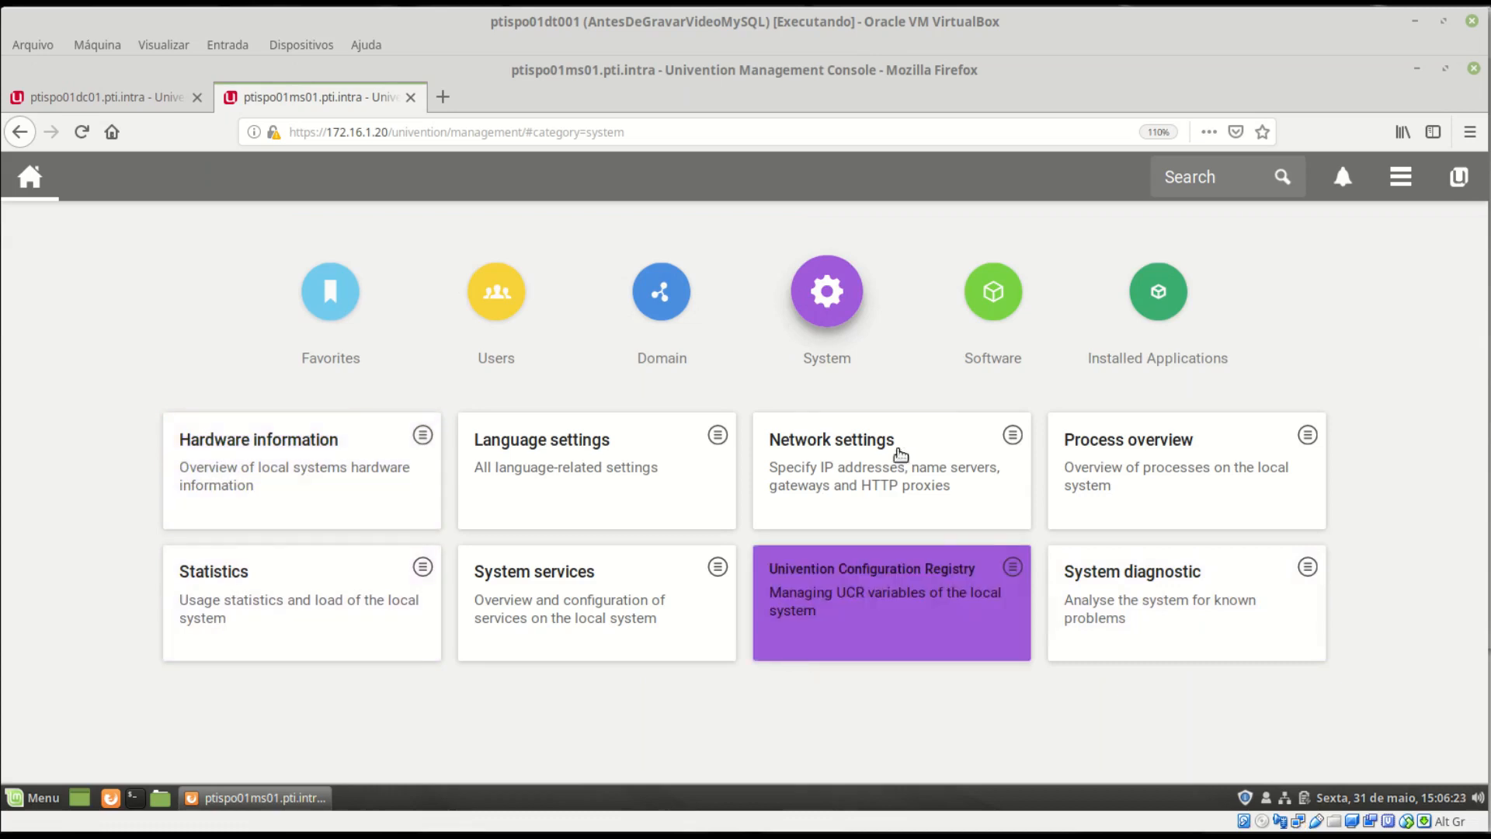
- Confirm Windows-compatible Memberserver 4.7 is installed on ptispo01ms01, then move to the ptispo01dc01 console
left_click(969, 299)
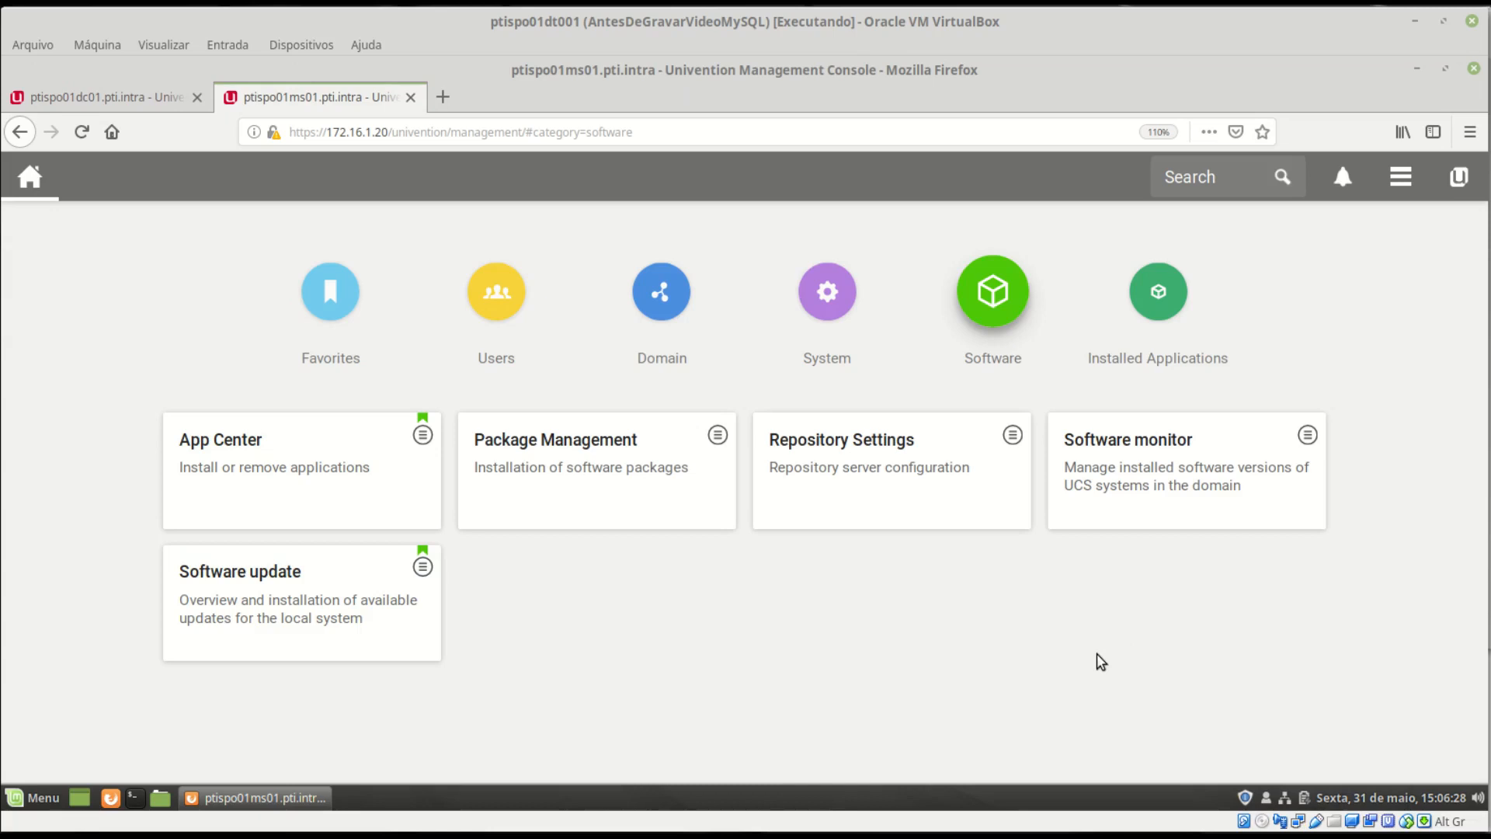
left_click(1160, 297)
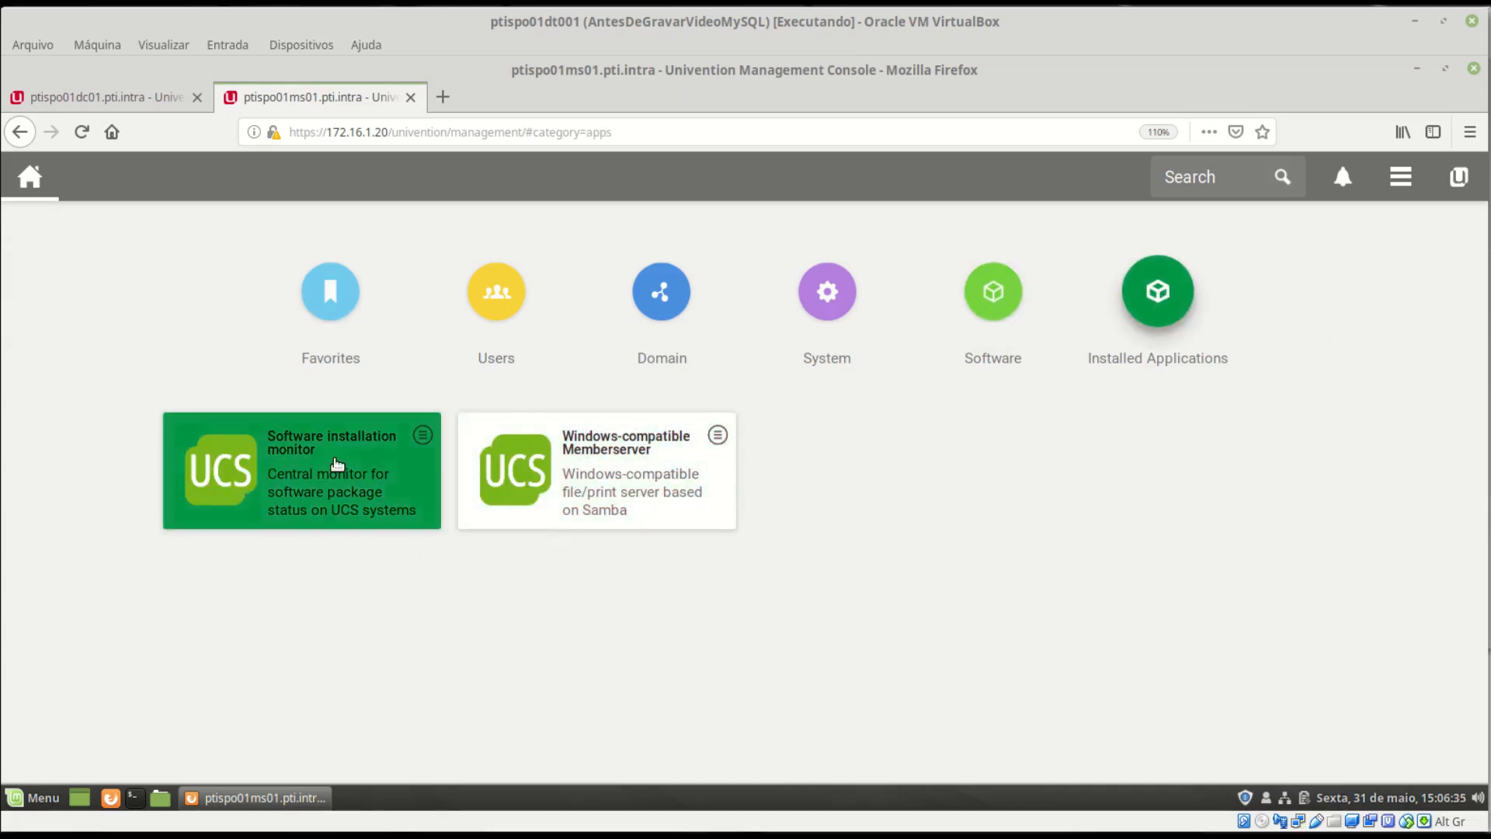
left_click(665, 474)
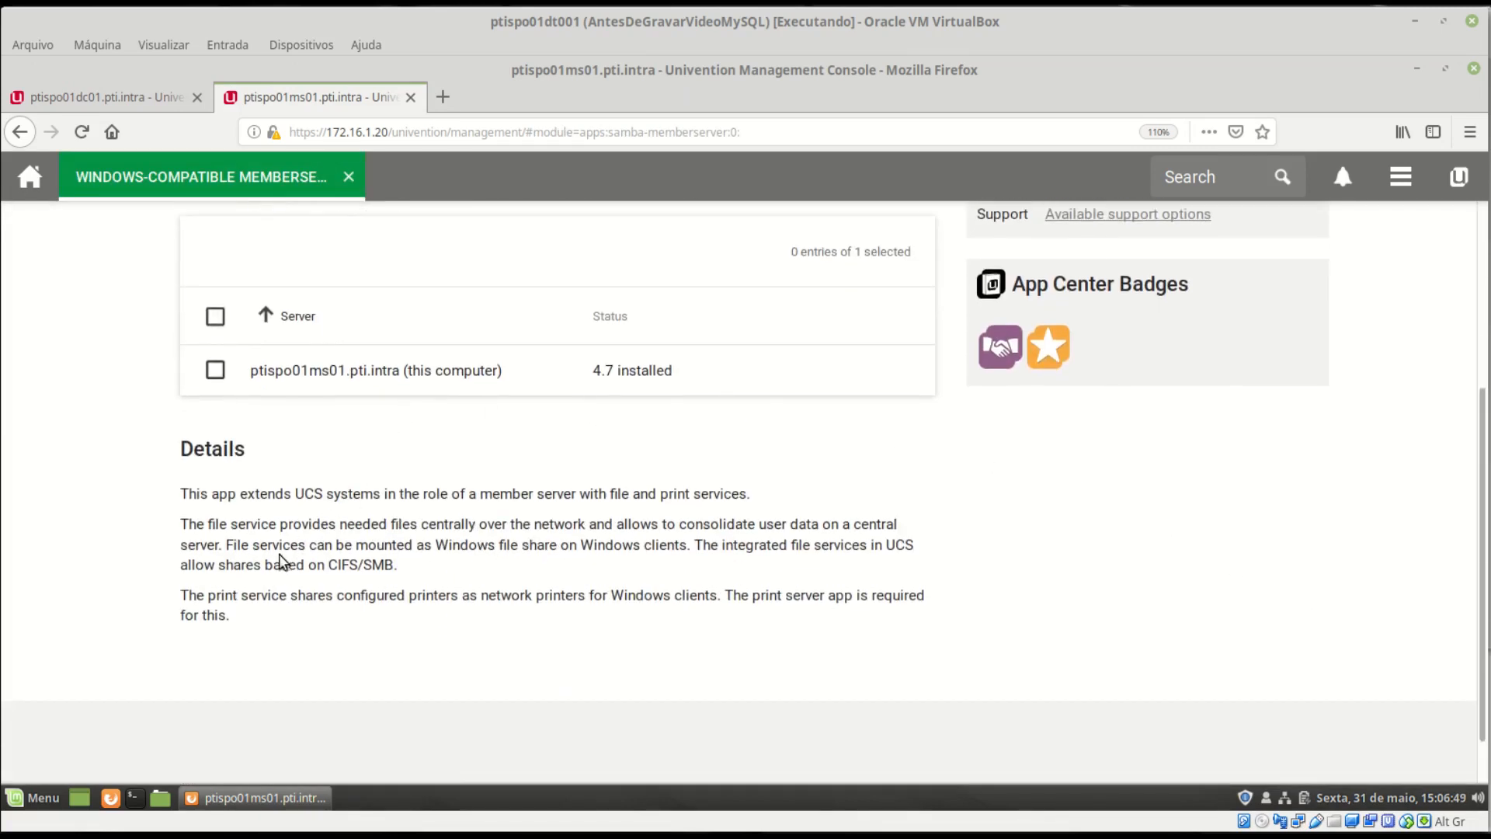
left_click_drag(330, 560, 422, 565)
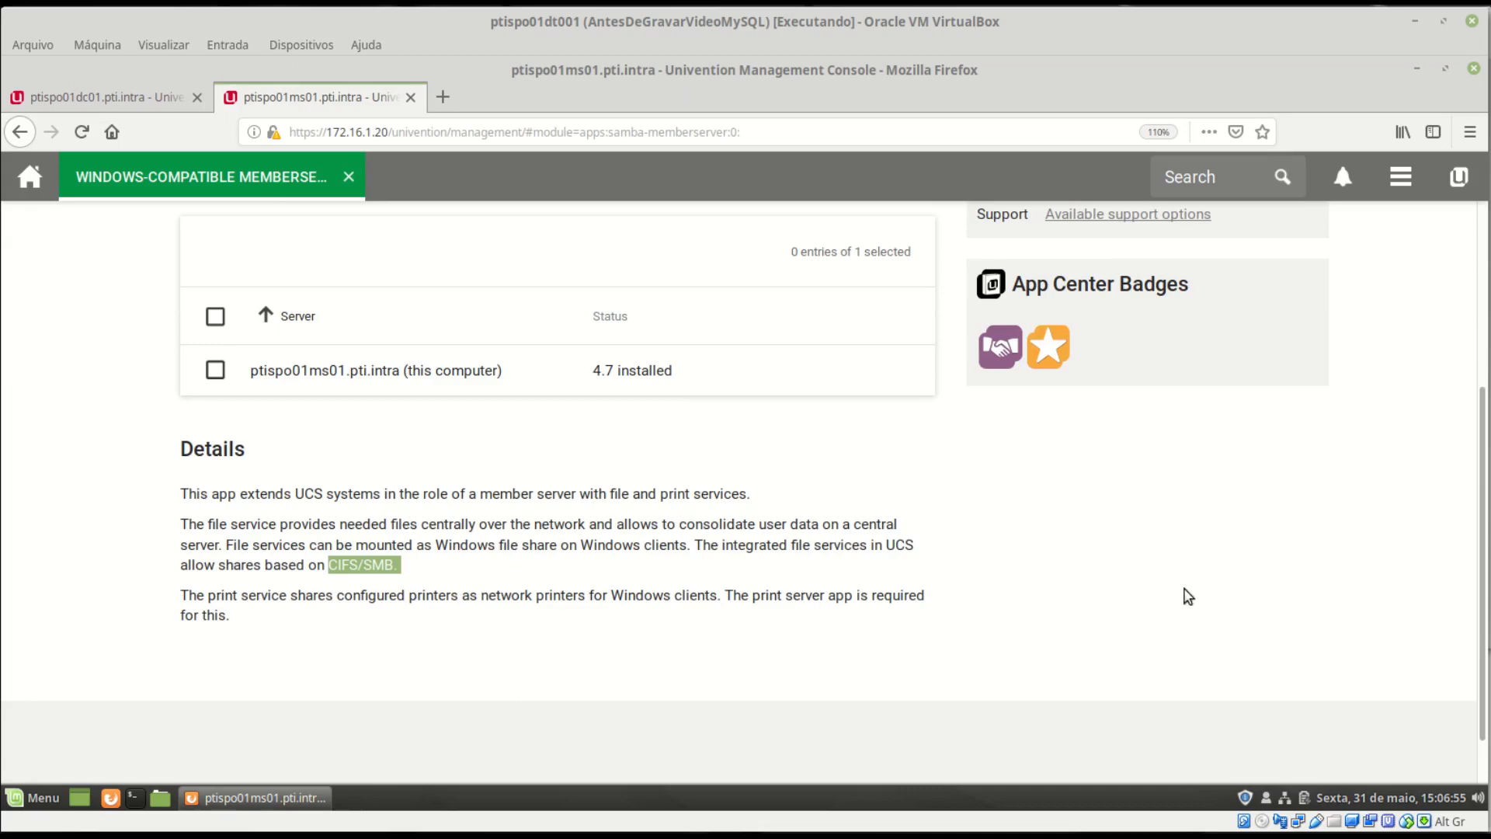
scroll(1255, 613, "up", 3)
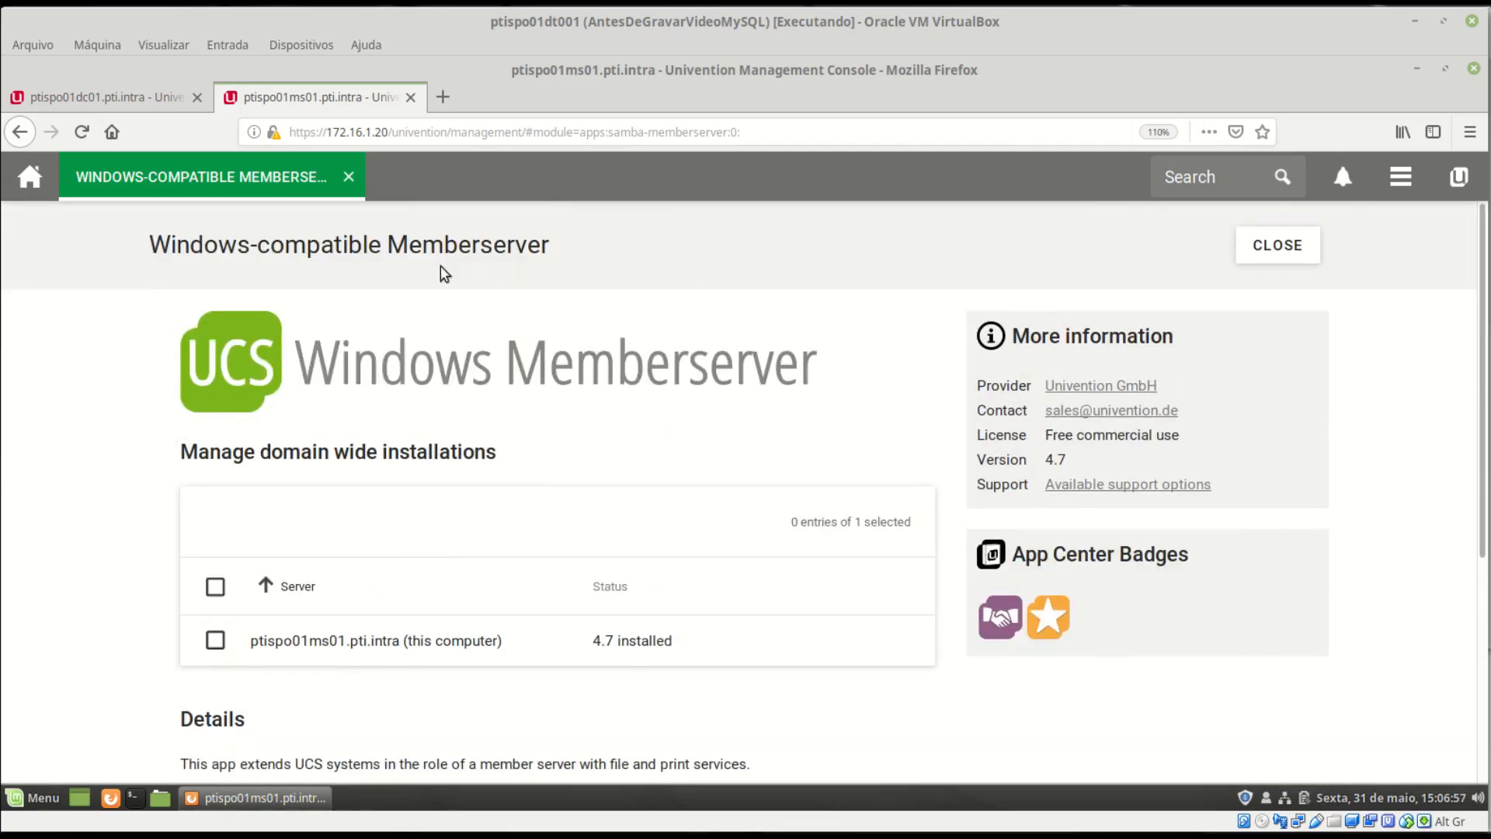
left_click(1267, 259)
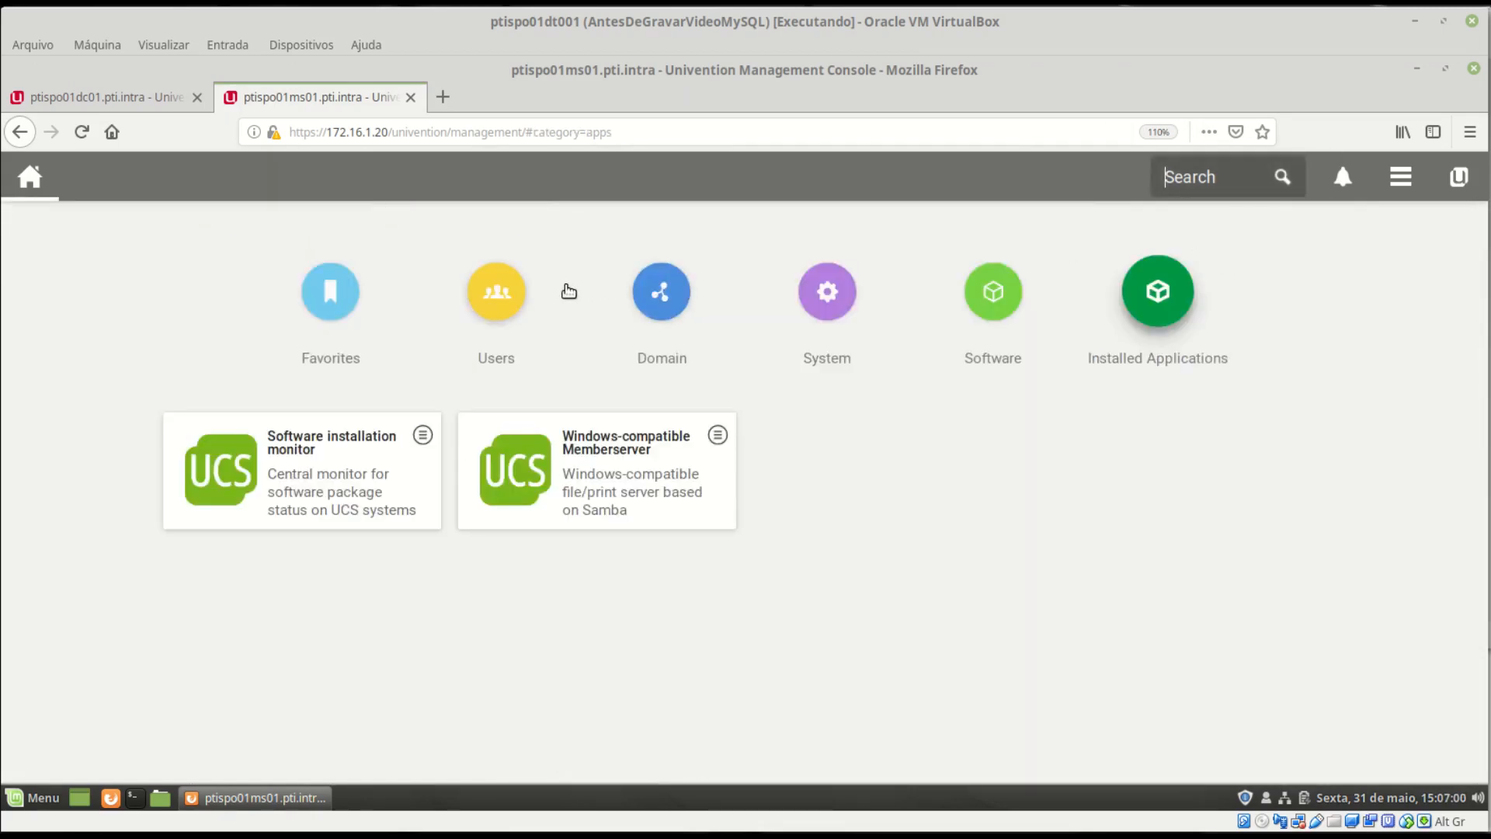
left_click(120, 109)
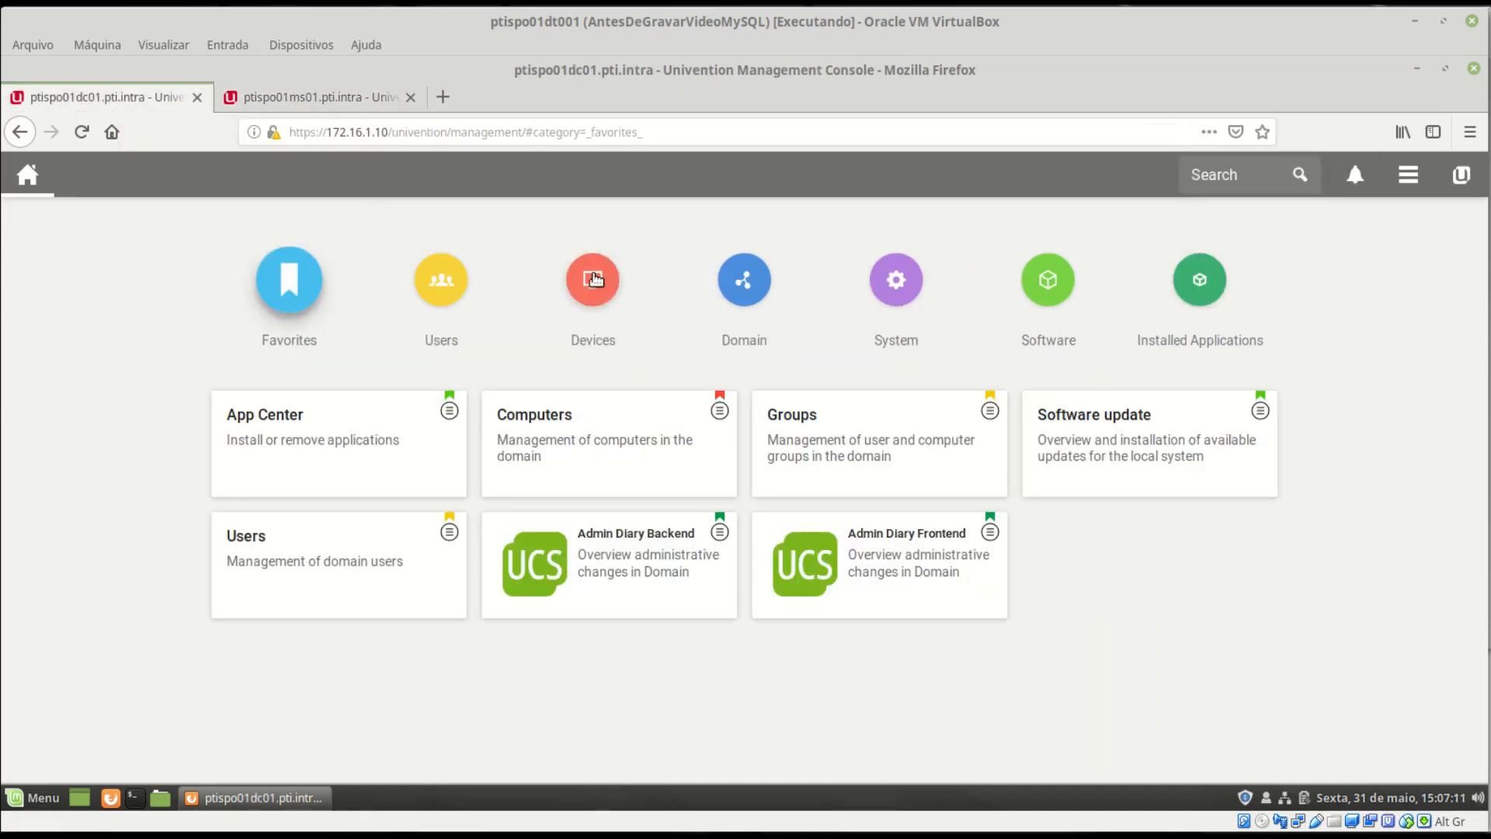
- Review ptispo01ms01's computer record with IP 172.16.1.20 under Devices > Computers, then close it
left_click(595, 280)
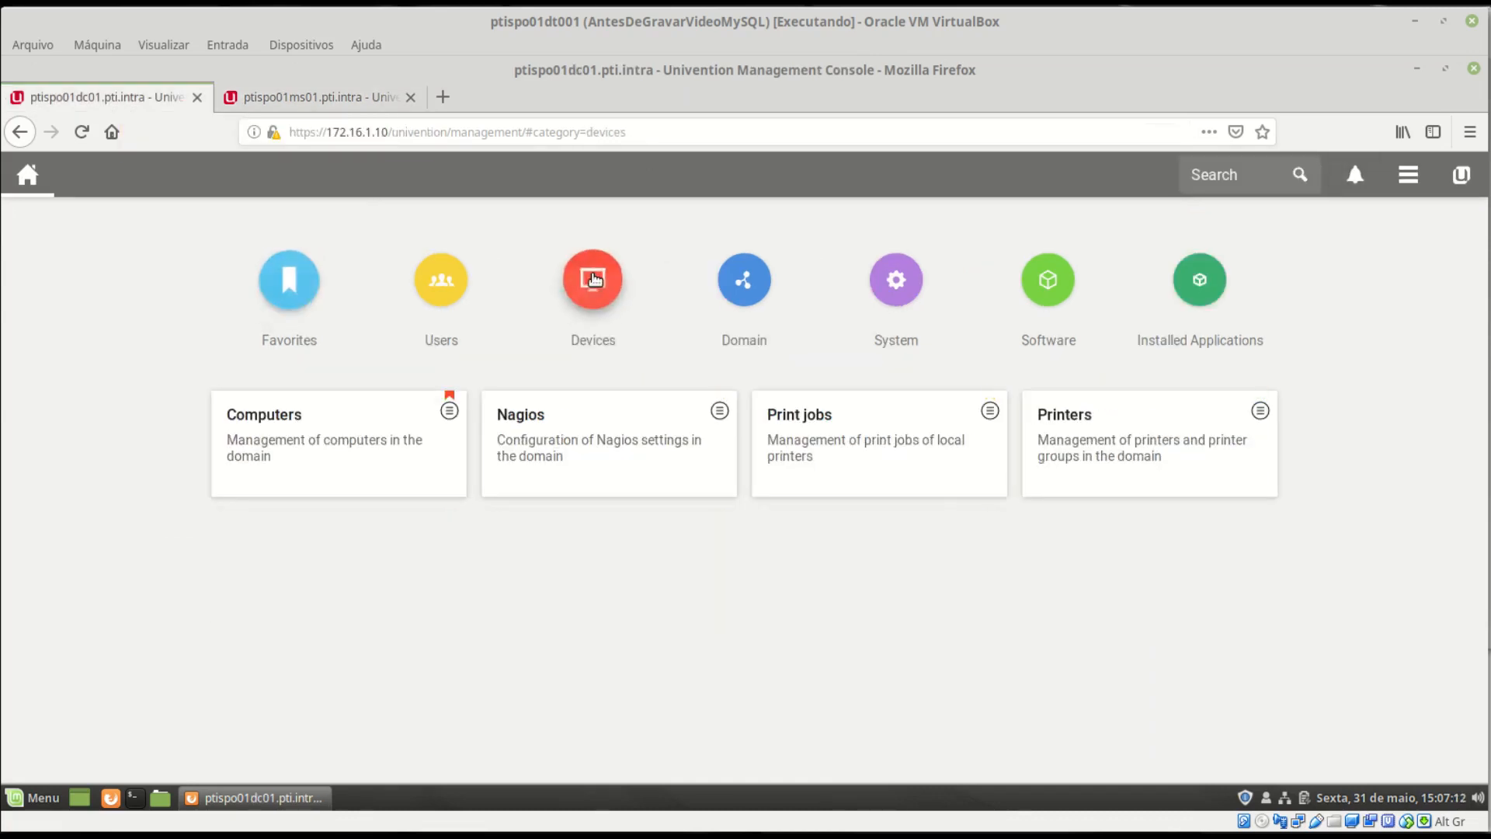
left_click(303, 441)
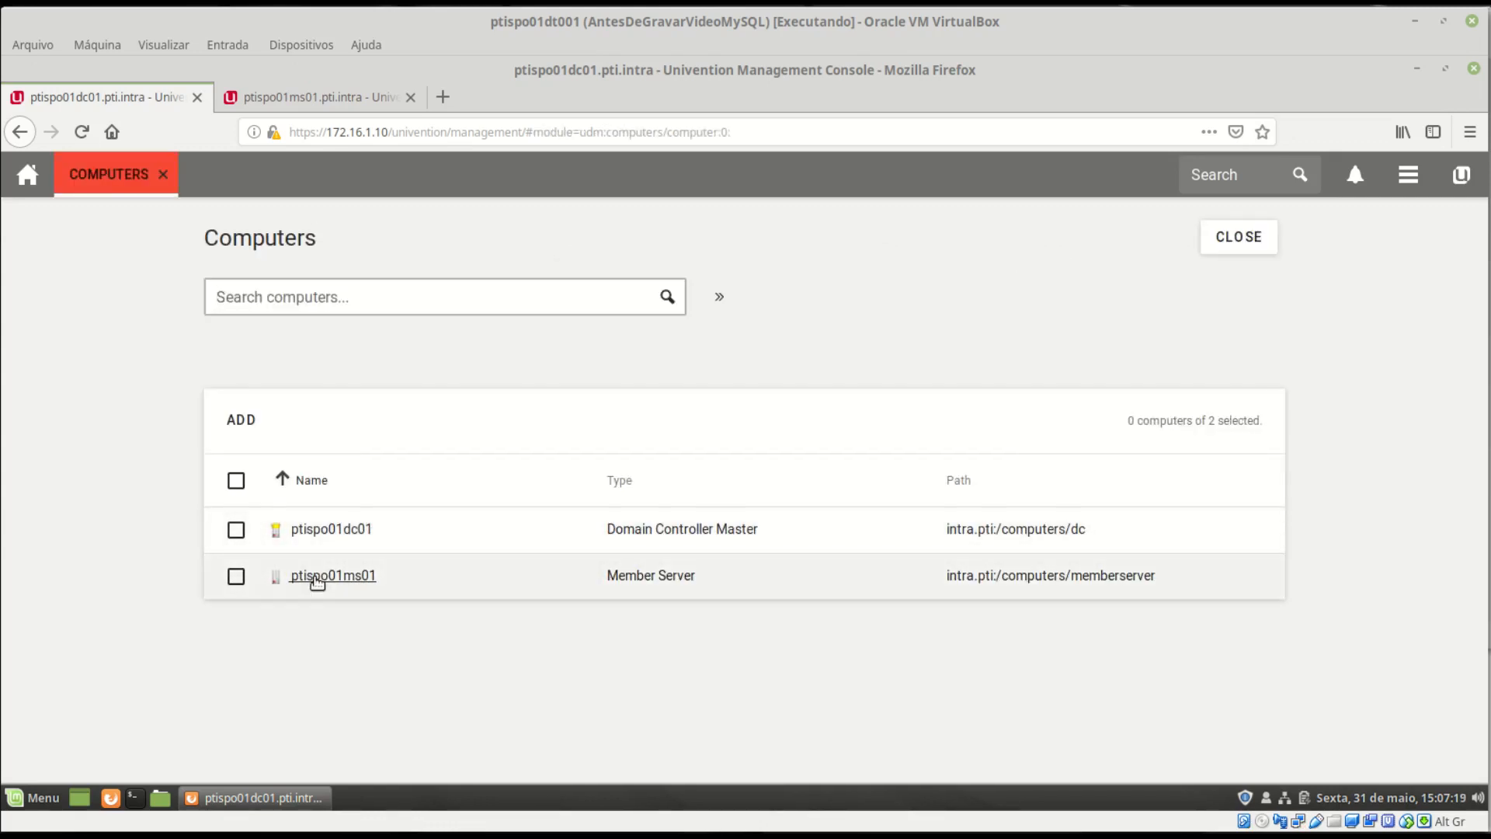
left_click_drag(617, 576, 707, 575)
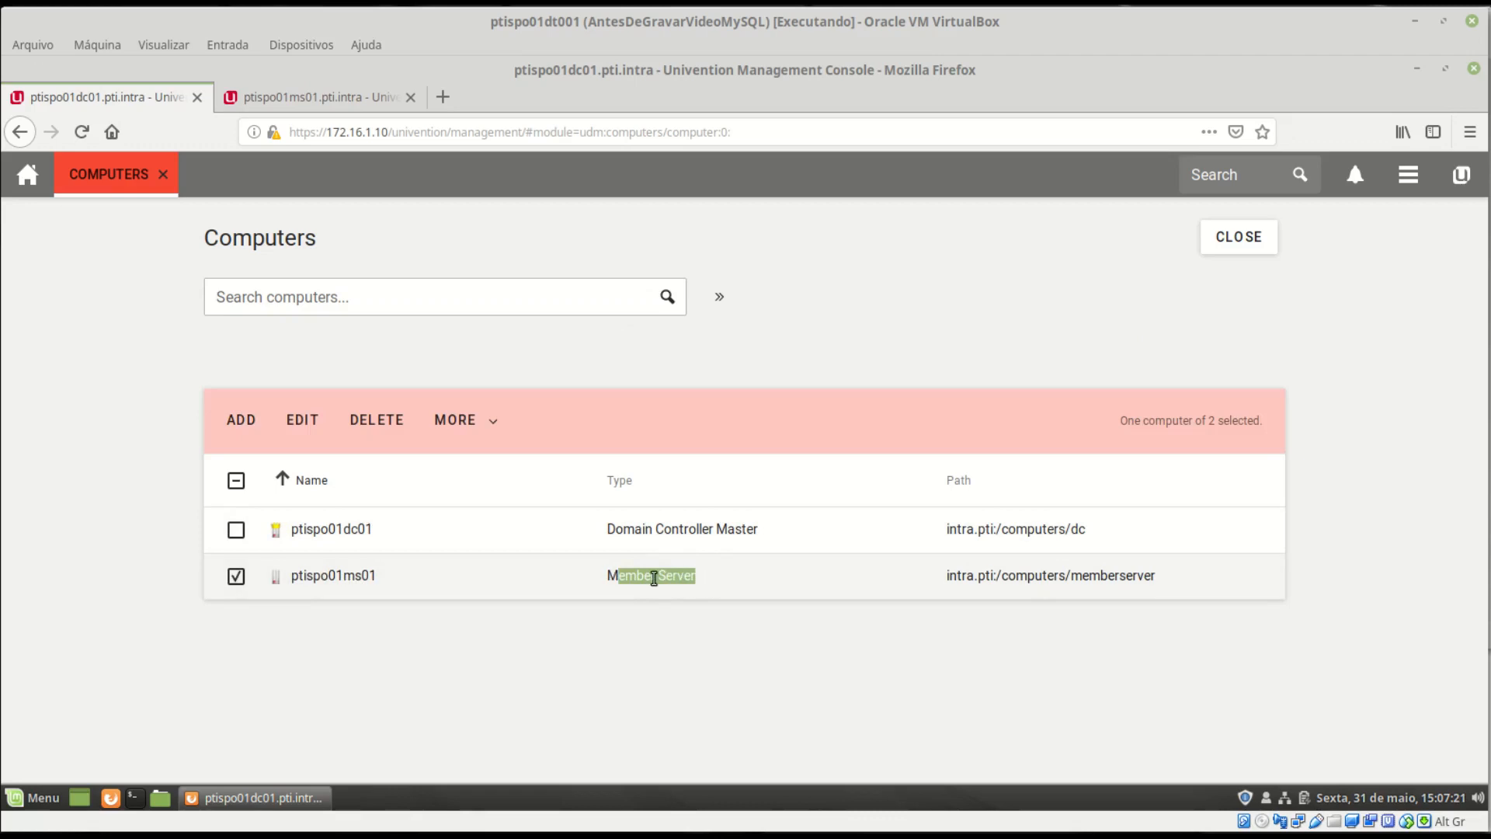
left_click(655, 577)
left_click(332, 576)
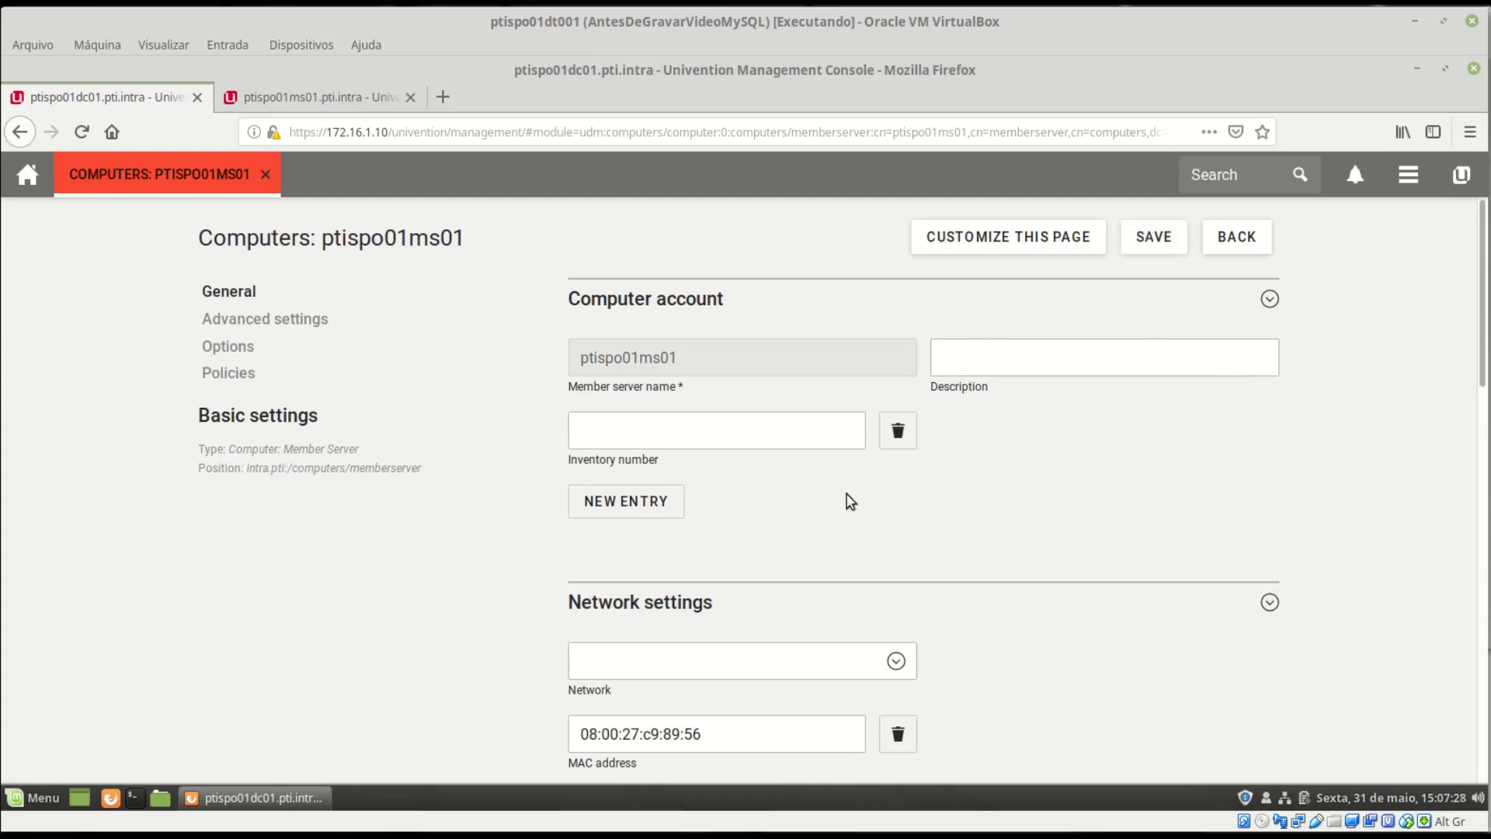
scroll(1313, 610, "down", 1)
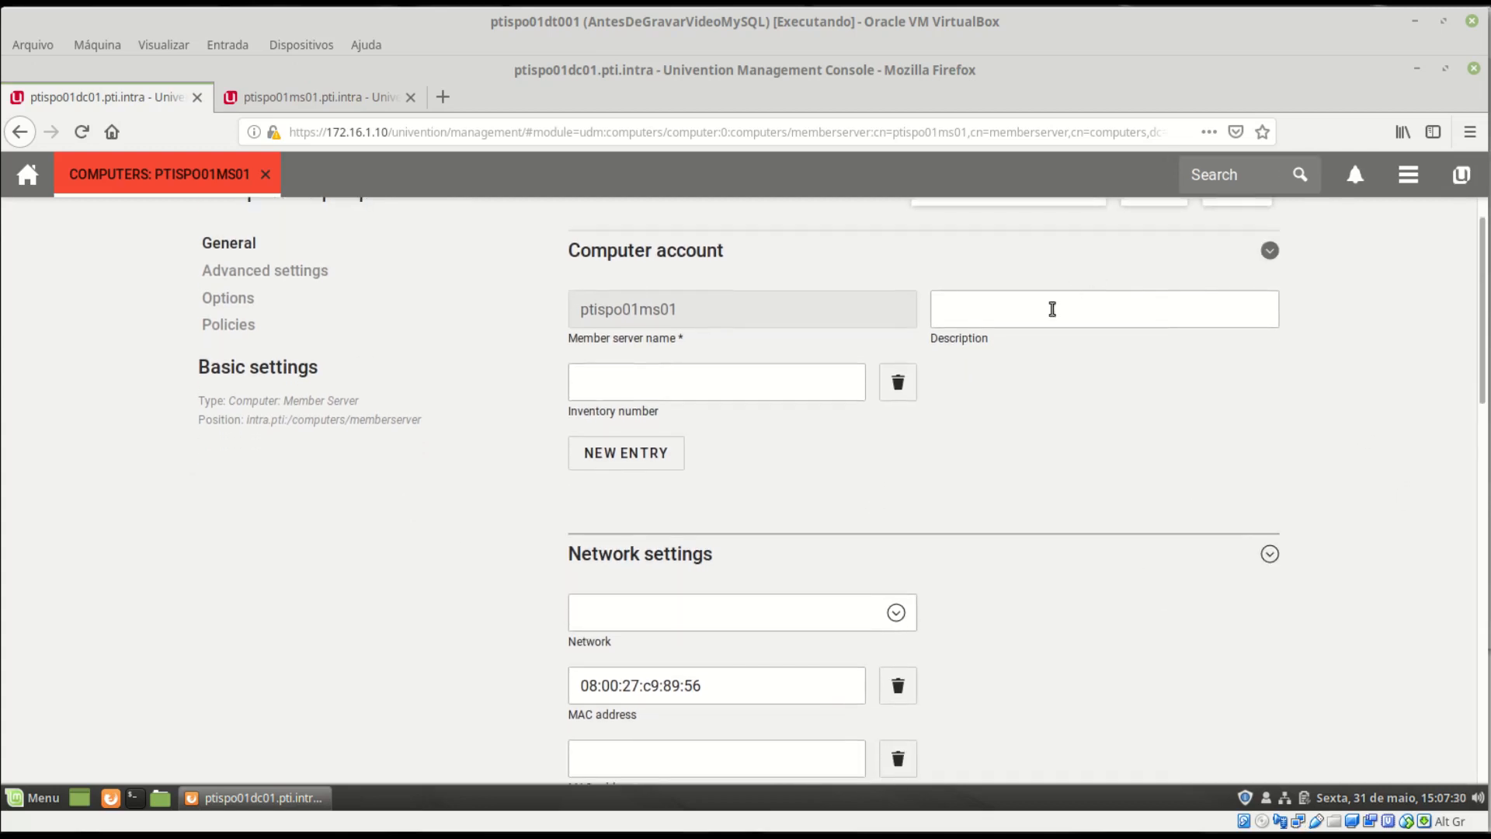
scroll(689, 336, "down", 5)
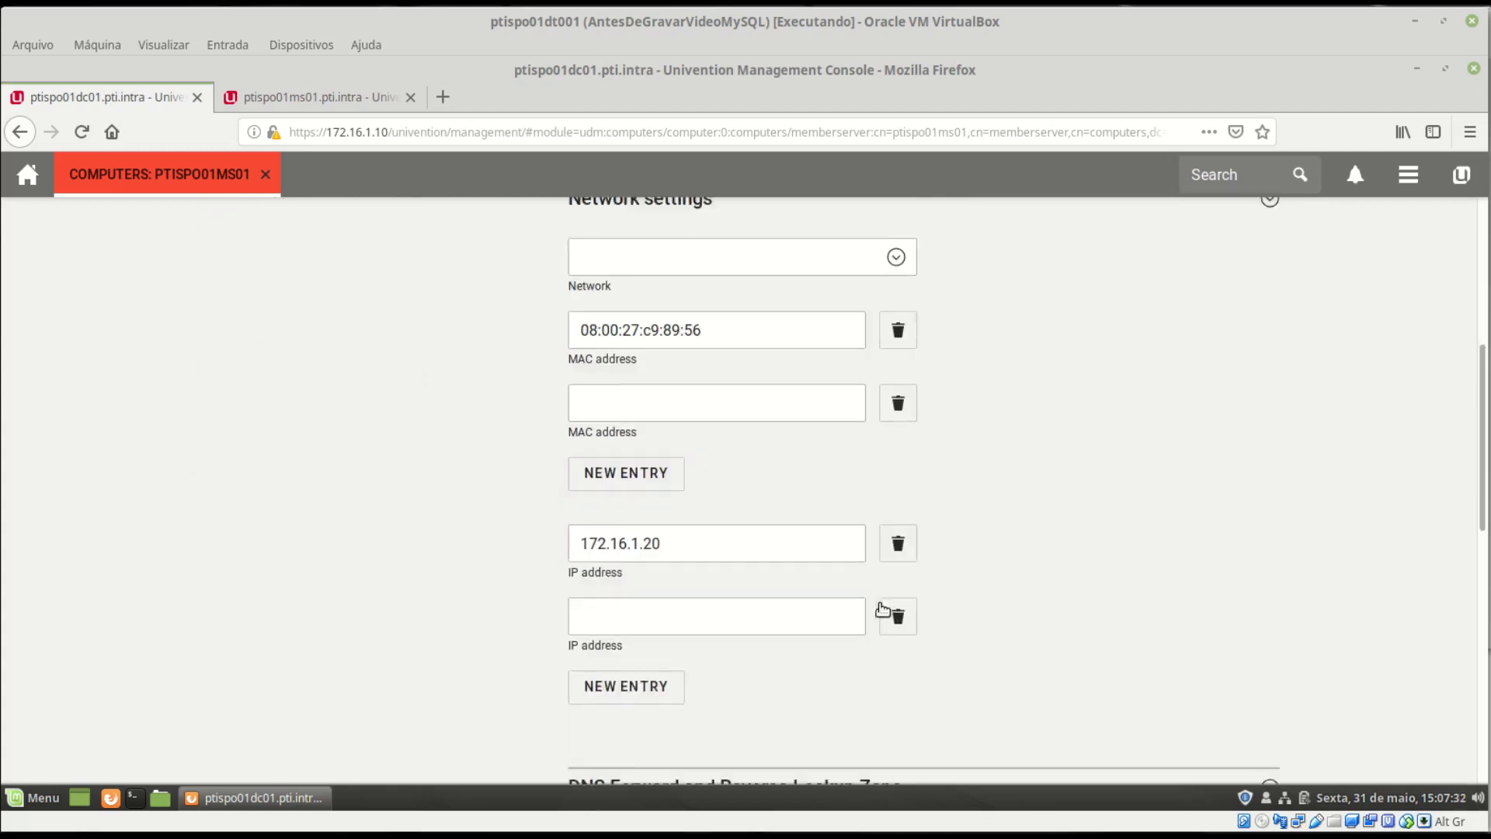
scroll(883, 609, "down", 10)
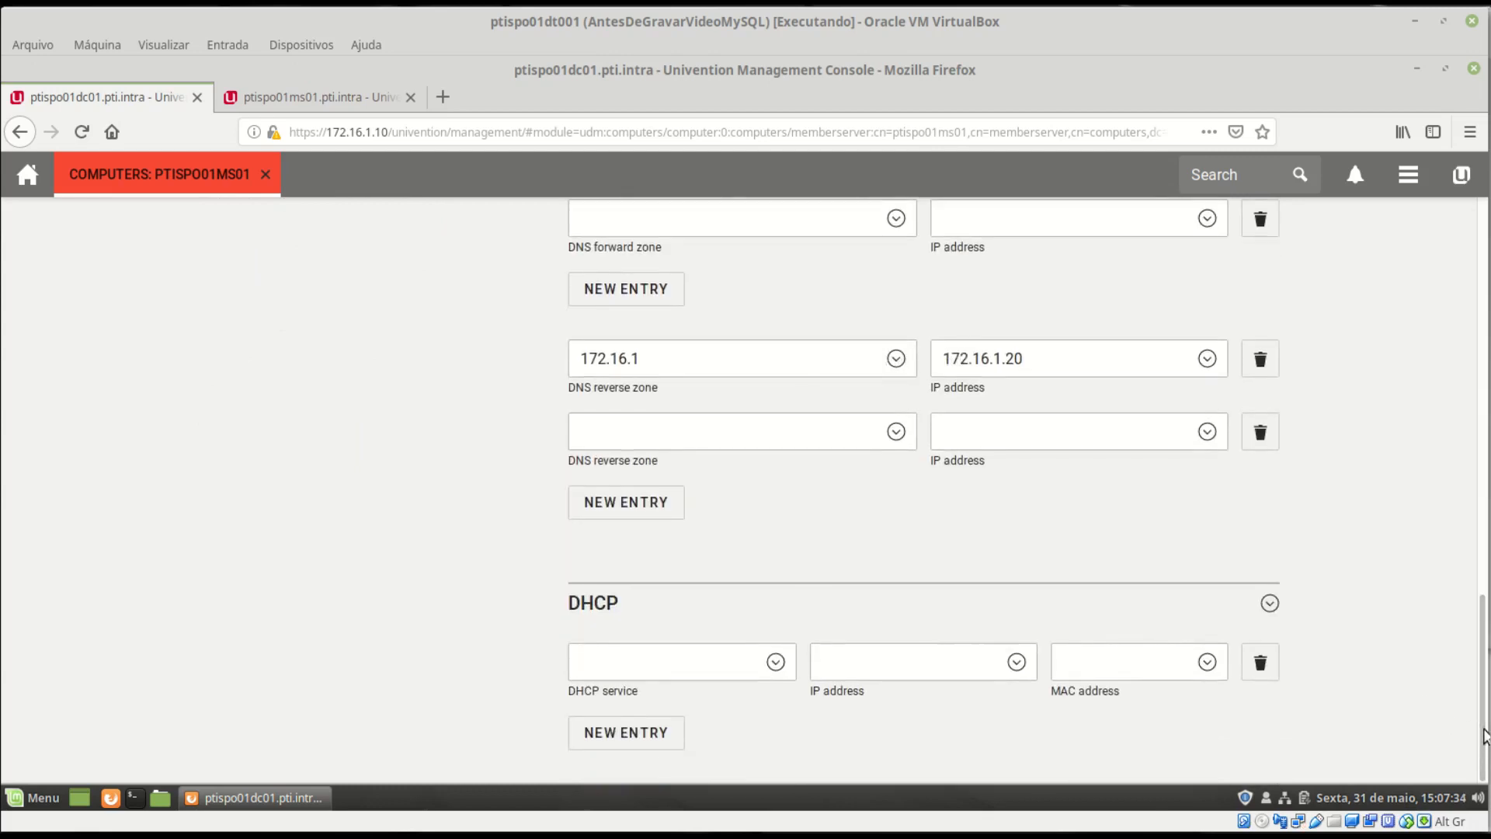
scroll(1485, 737, "up", 15)
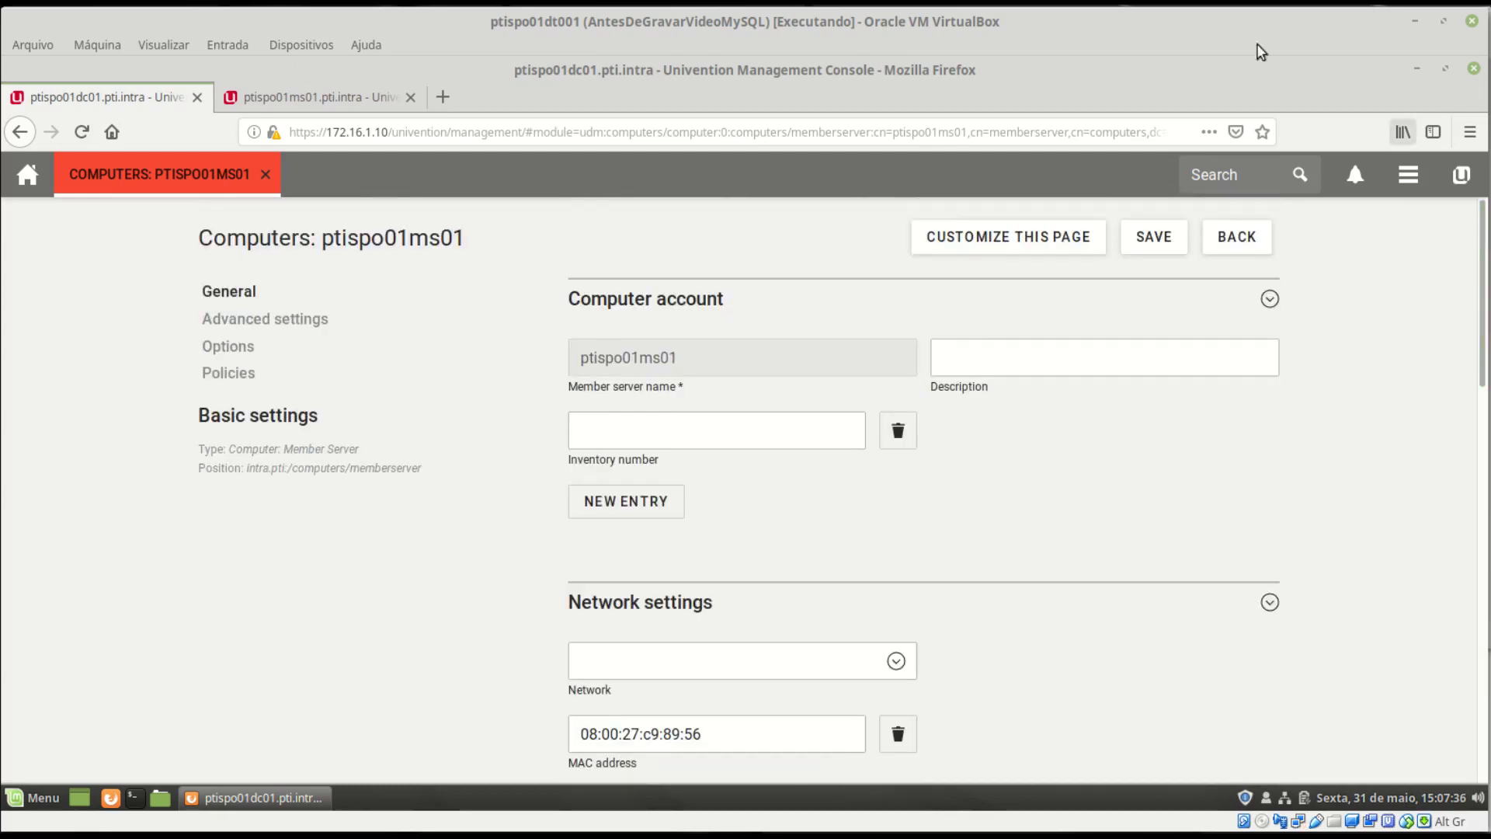
left_click(1235, 238)
left_click(1247, 240)
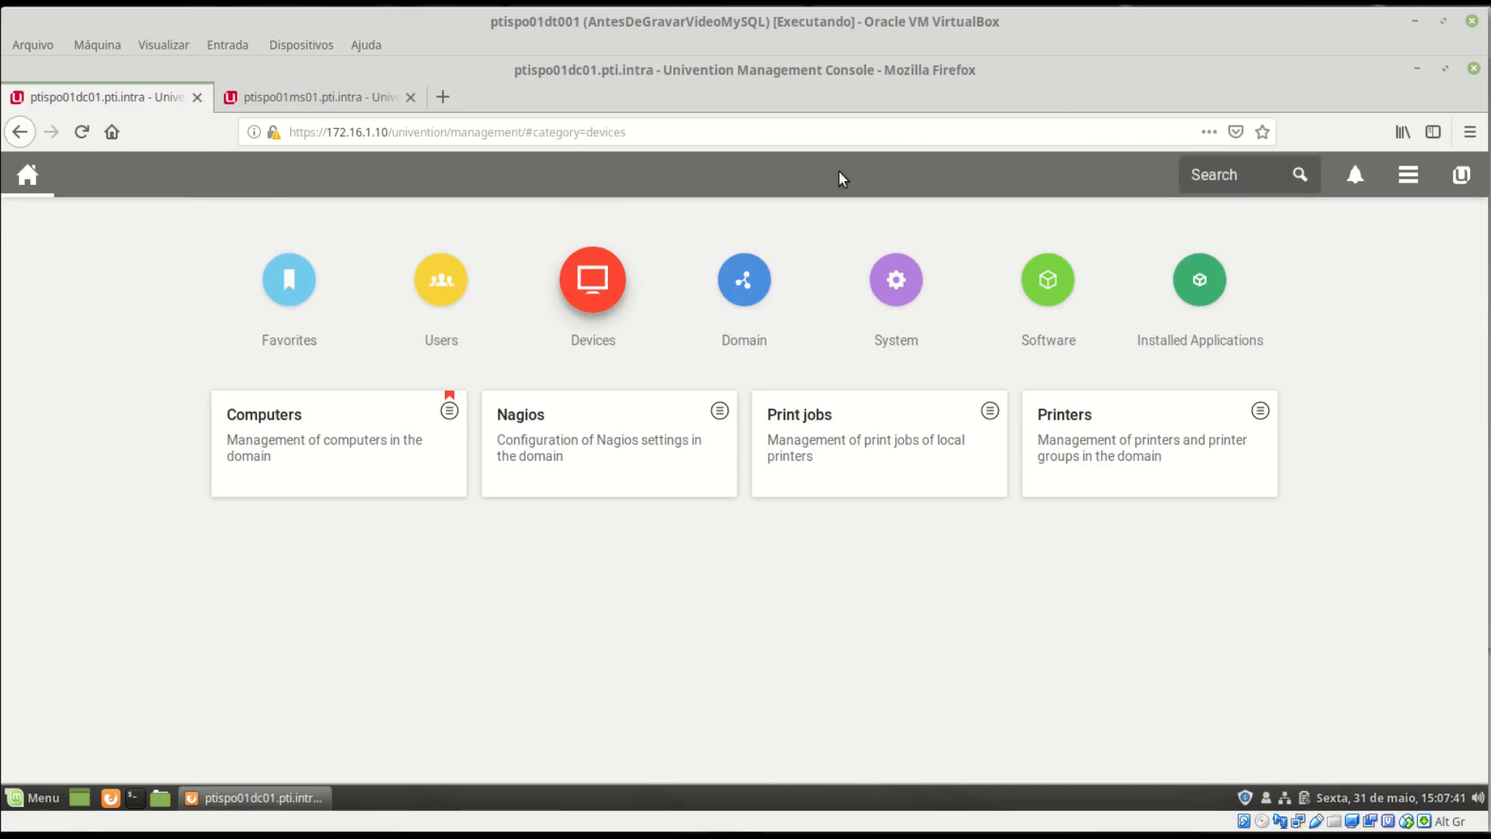
- Check ptispo01ms01's host record in pti.intra and its 172.16.1.20 pointer in the 172.16.1 zone
left_click(752, 281)
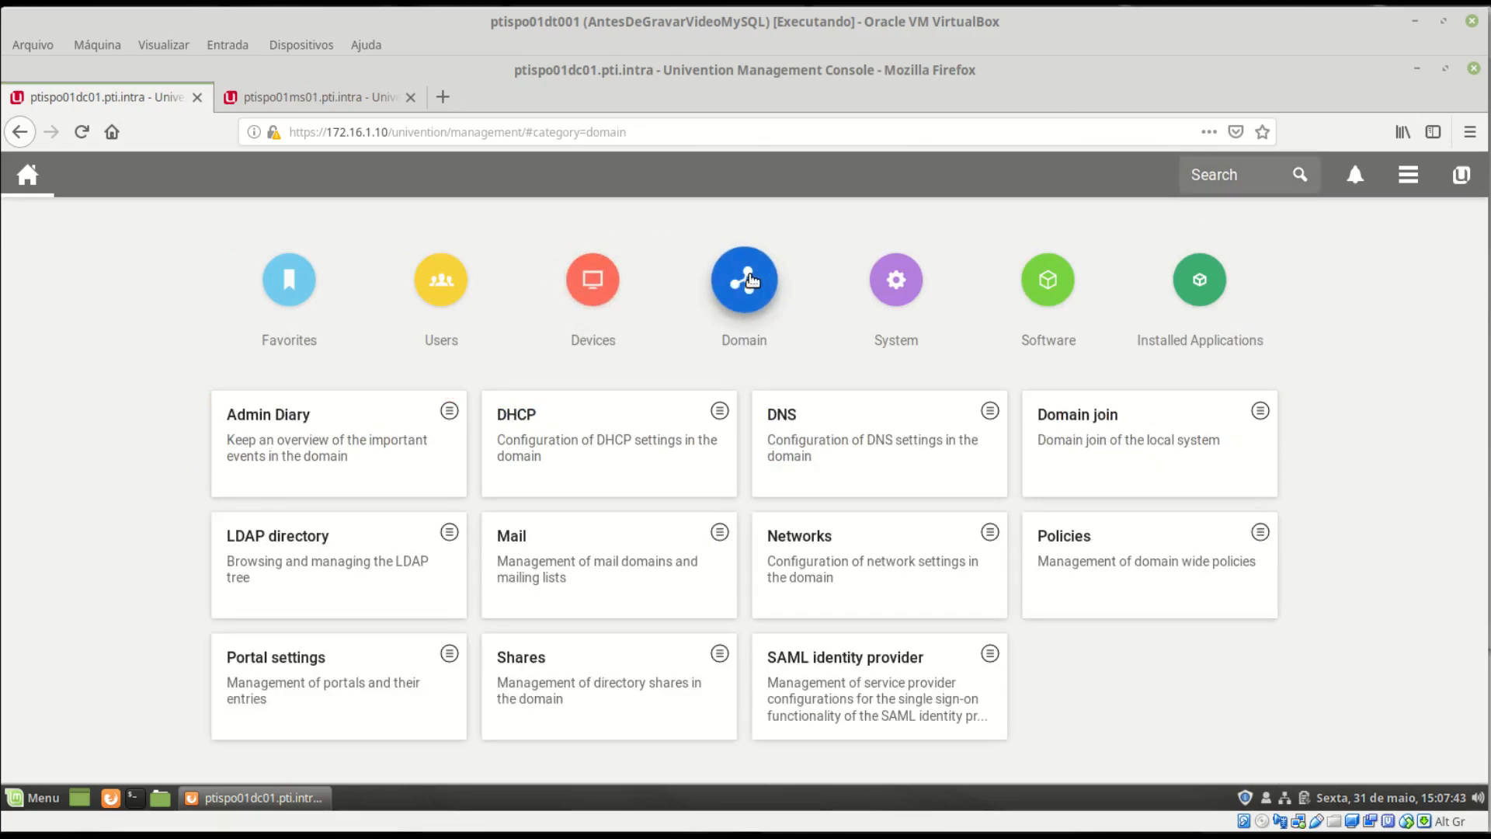
left_click(796, 458)
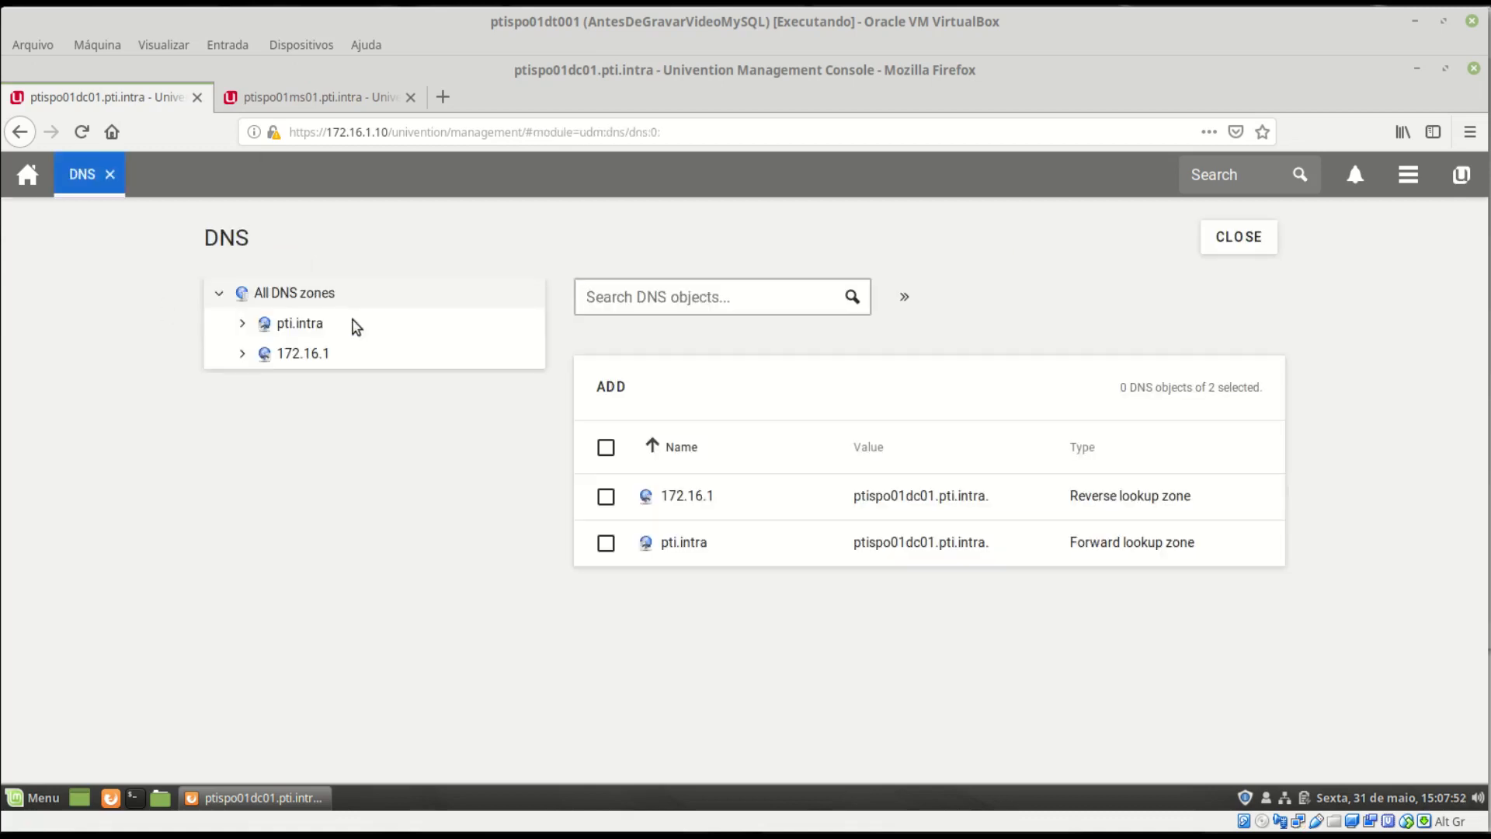
left_click(314, 330)
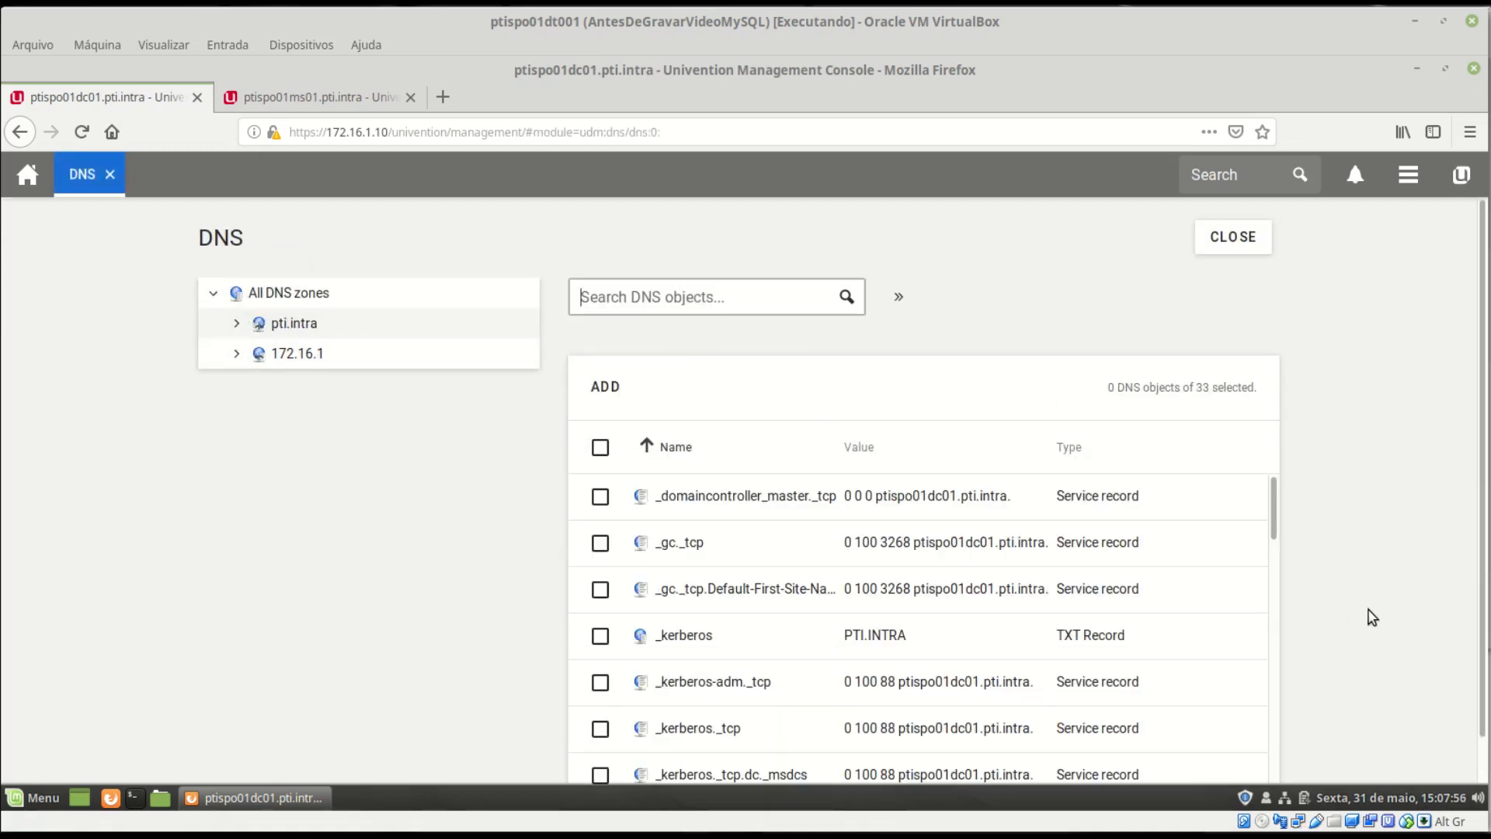
scroll(1372, 618, "down", 1)
scroll(1102, 516, "down", 10)
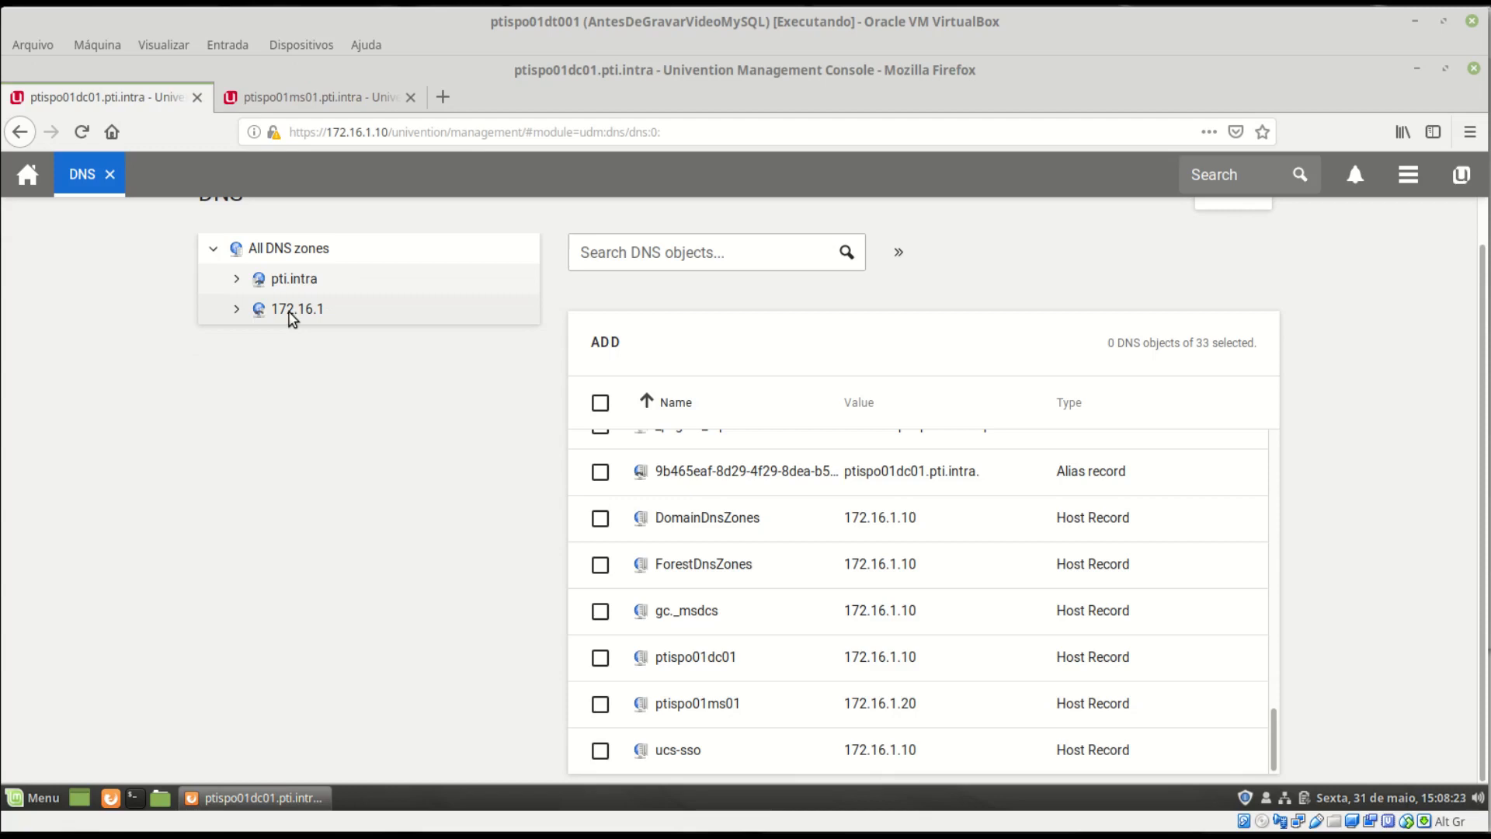
left_click(291, 312)
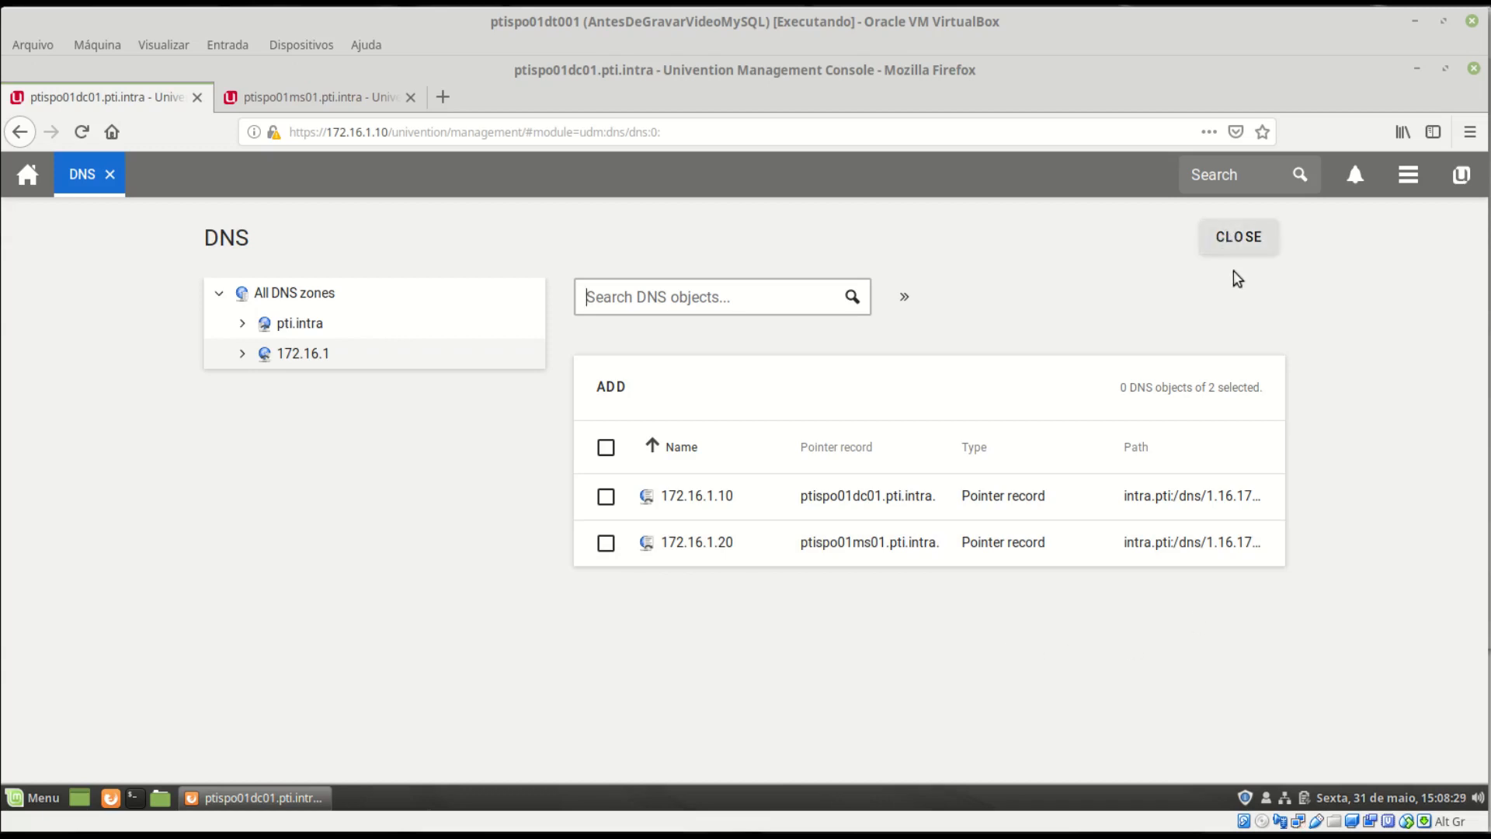
left_click(1240, 239)
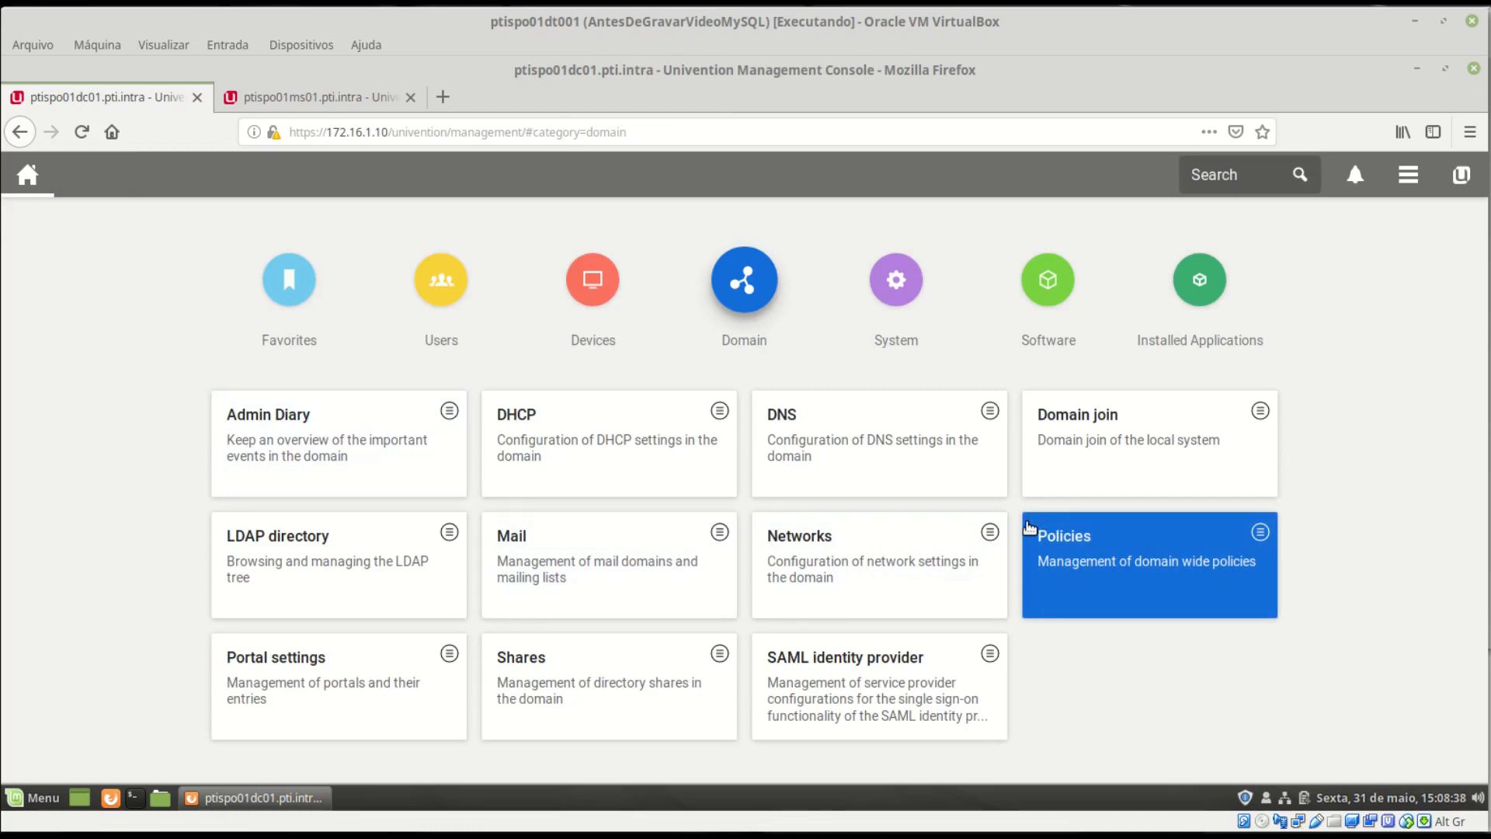
- Check in the empty Shares module that ptispo01ms01.pti.intra is listed as a new-share container, then cancel
left_click(596, 685)
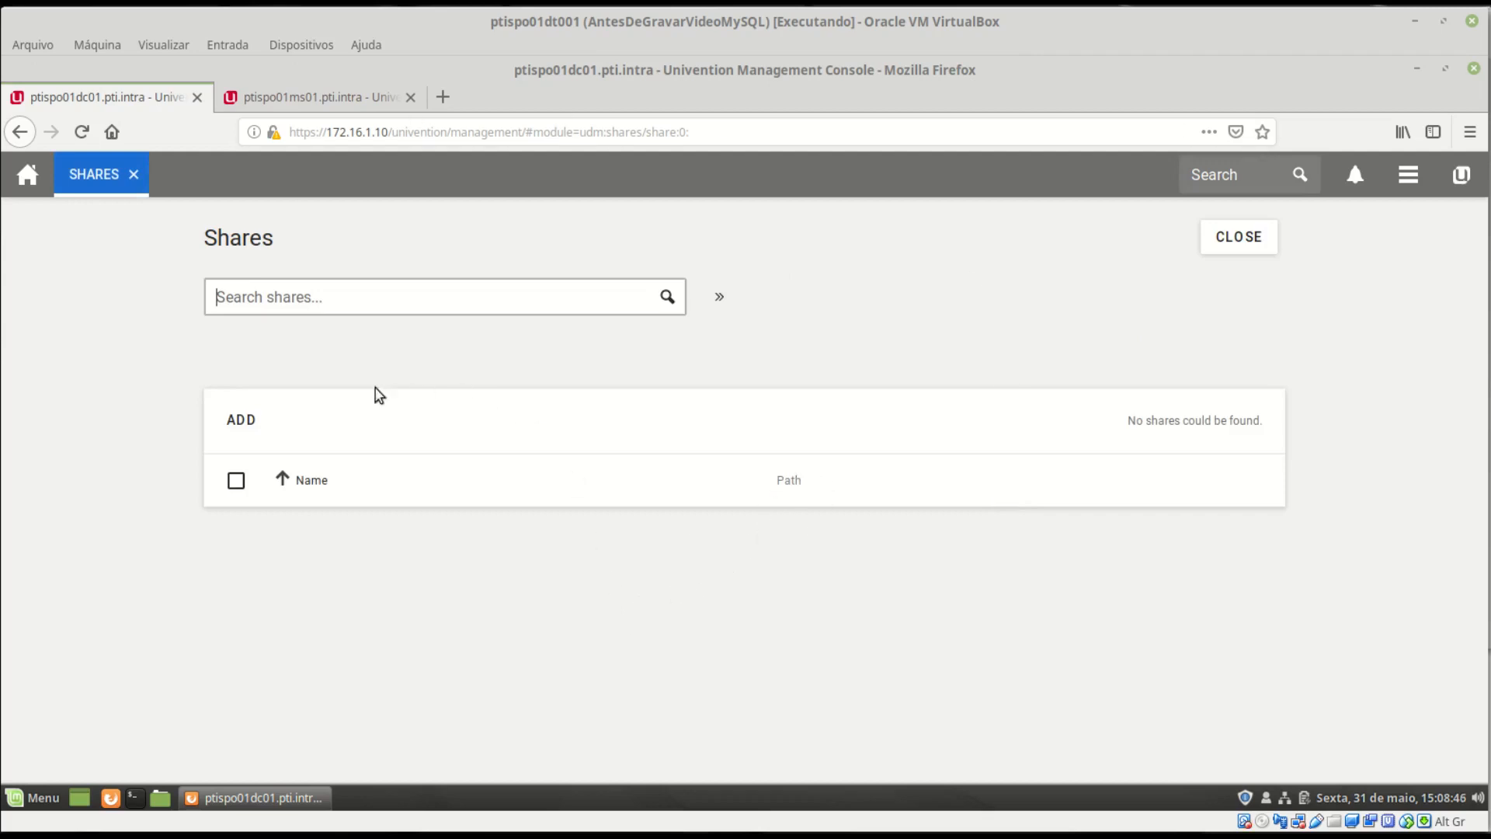
left_click(241, 423)
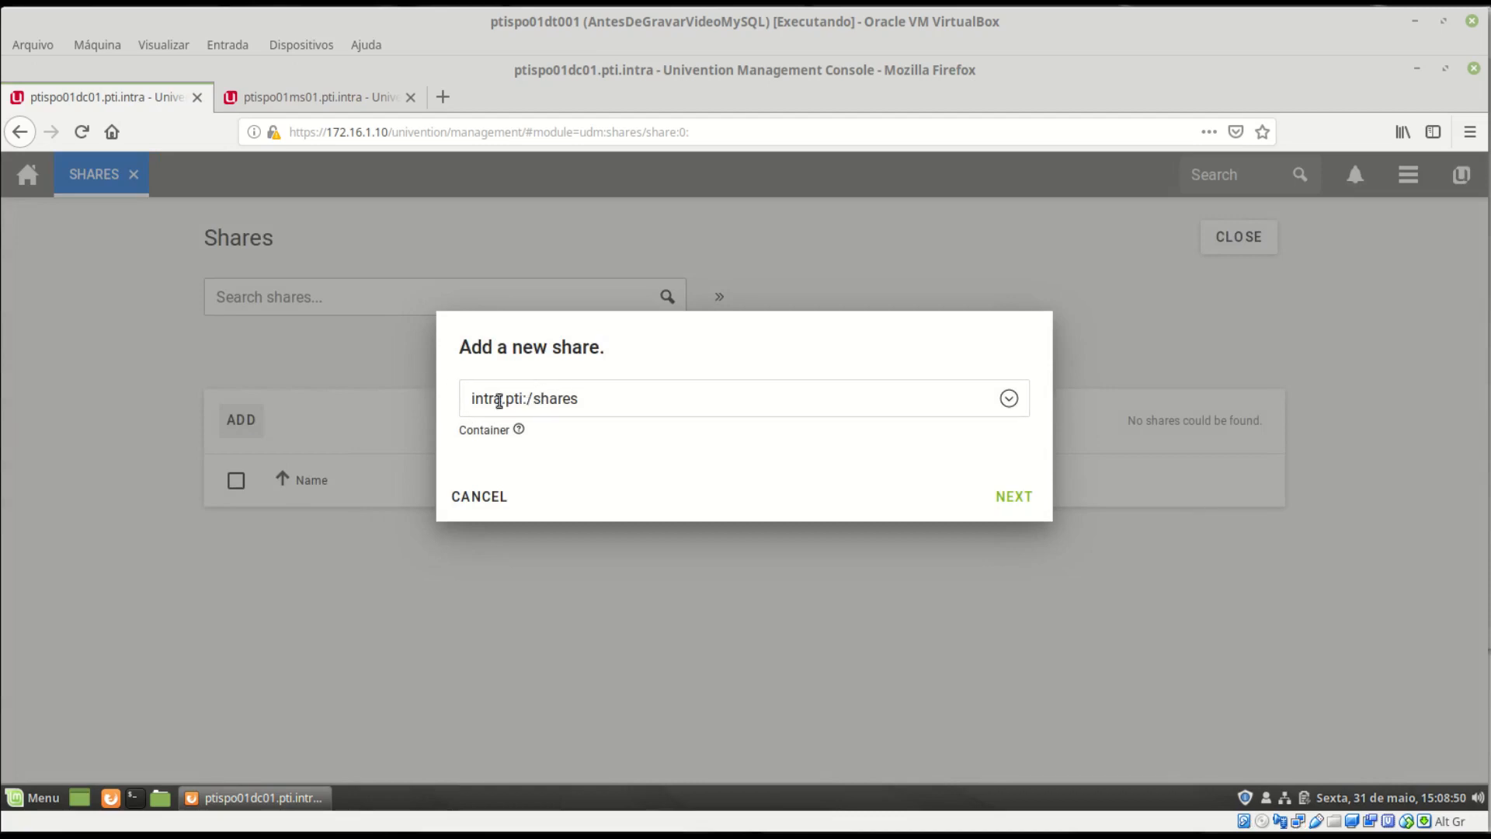
left_click(1010, 406)
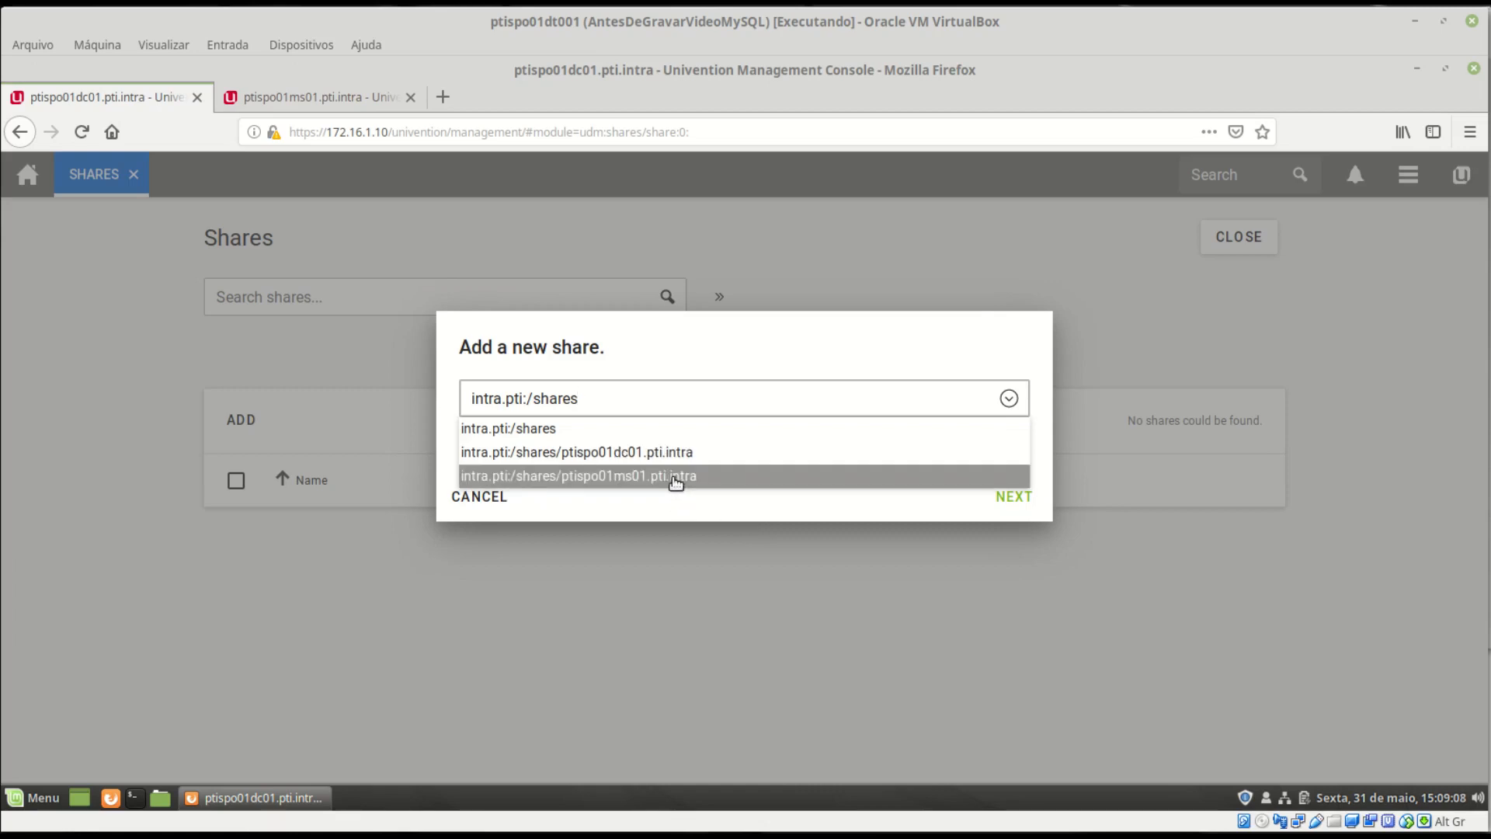
left_click(475, 499)
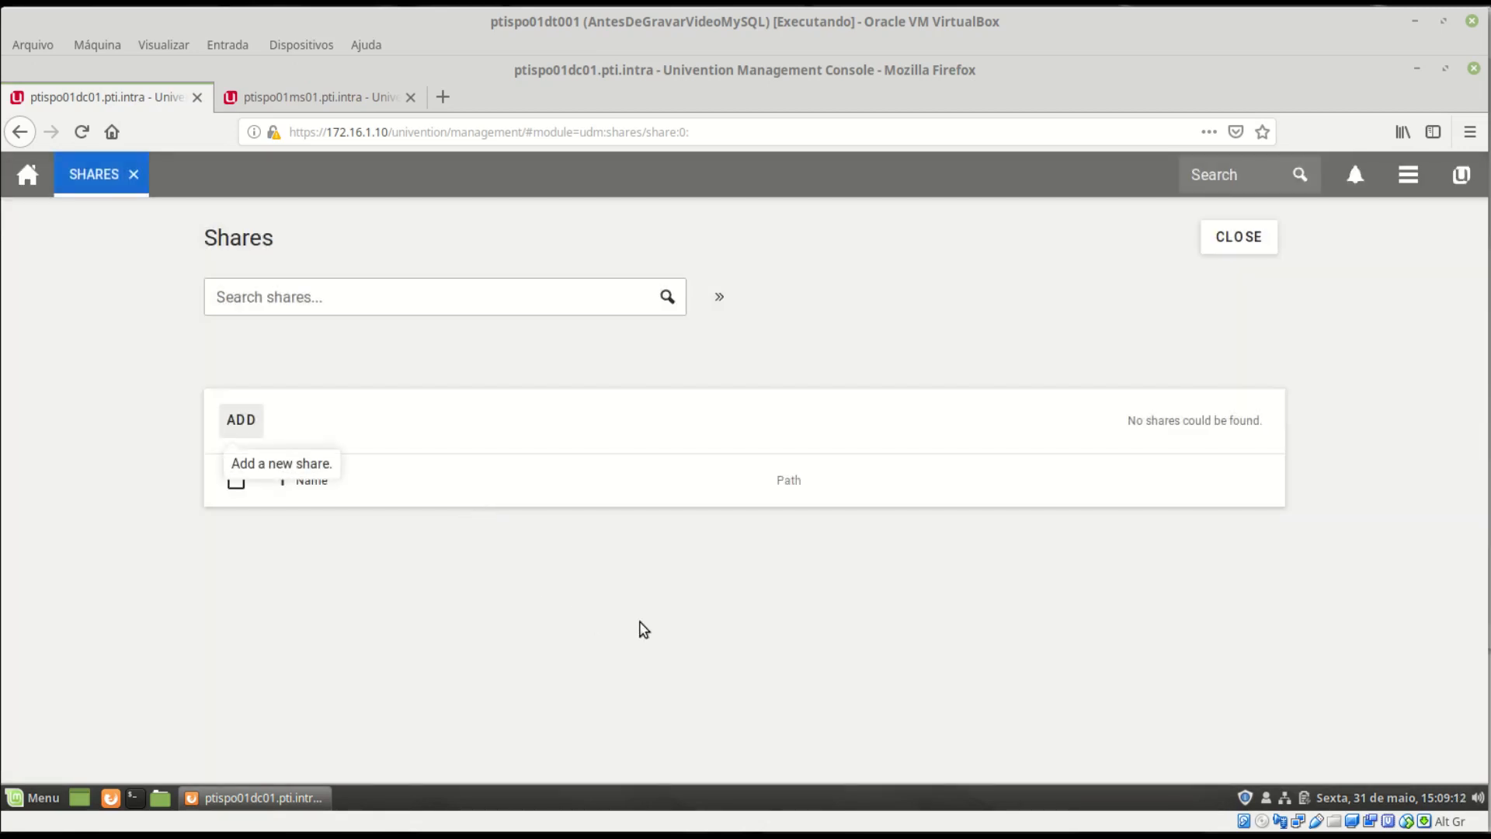